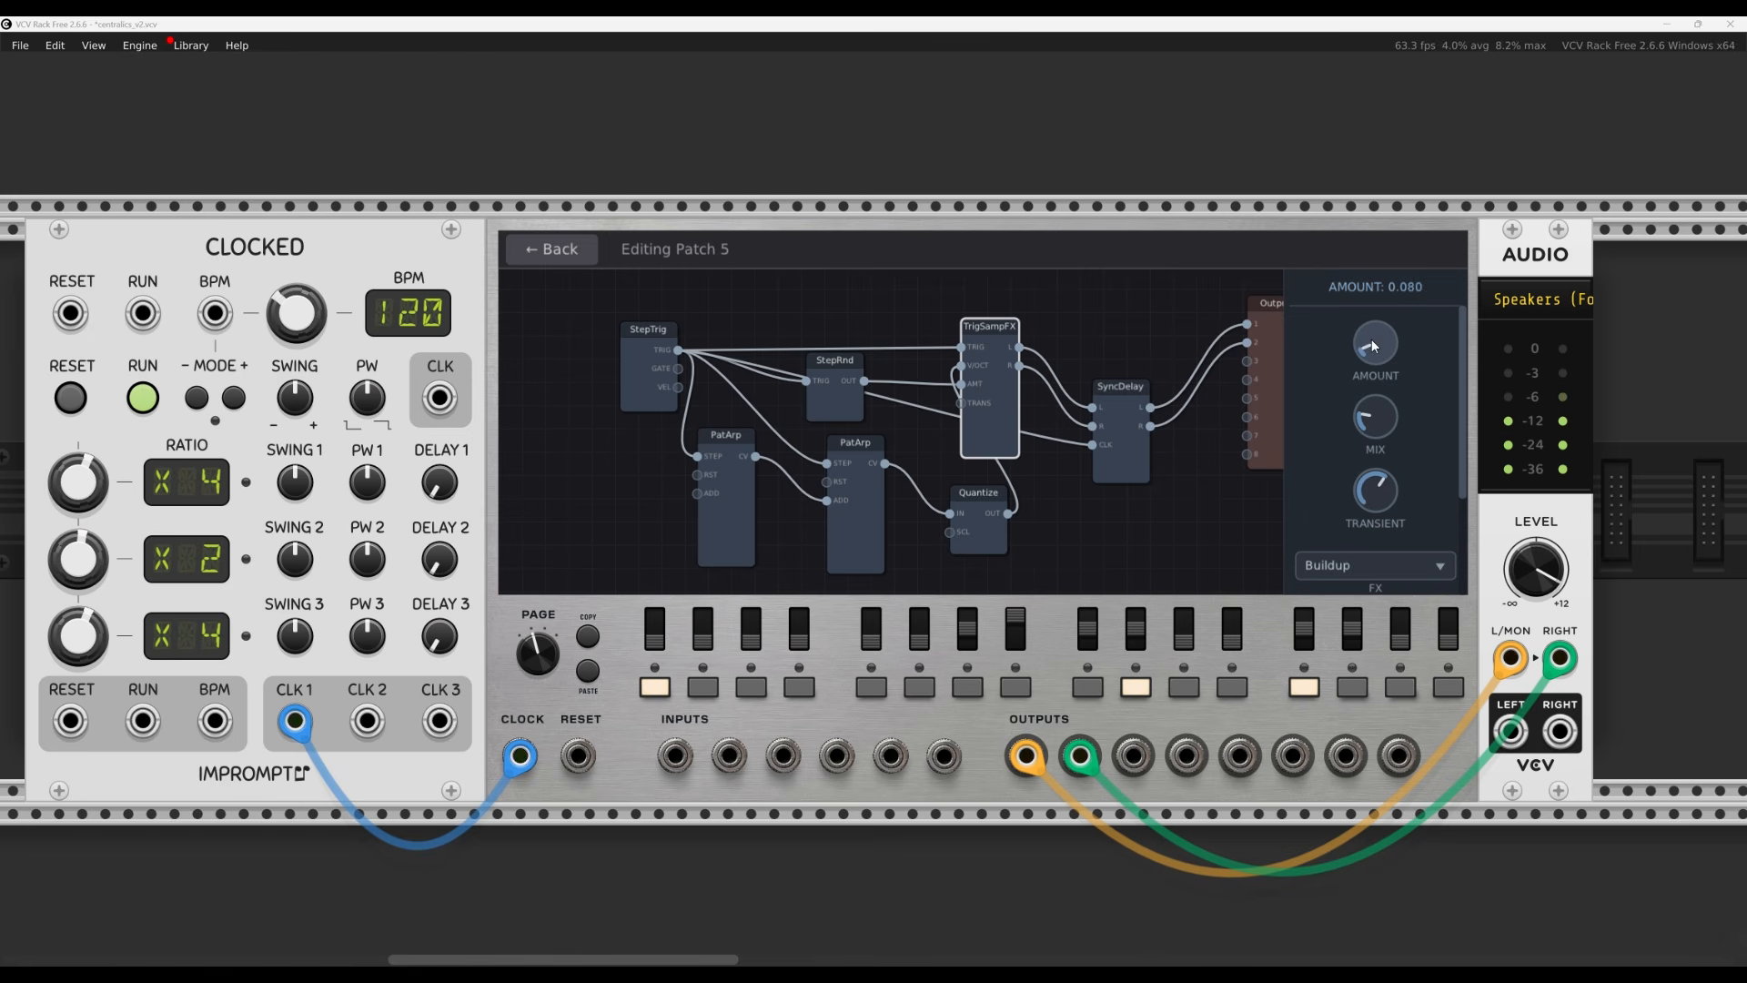
Turn up the TrigSampFX AMOUNT knob for patch 5 and go back to the 16-step overview
left_click_drag(1369, 329, 1369, 312)
mouse_move(1375, 506)
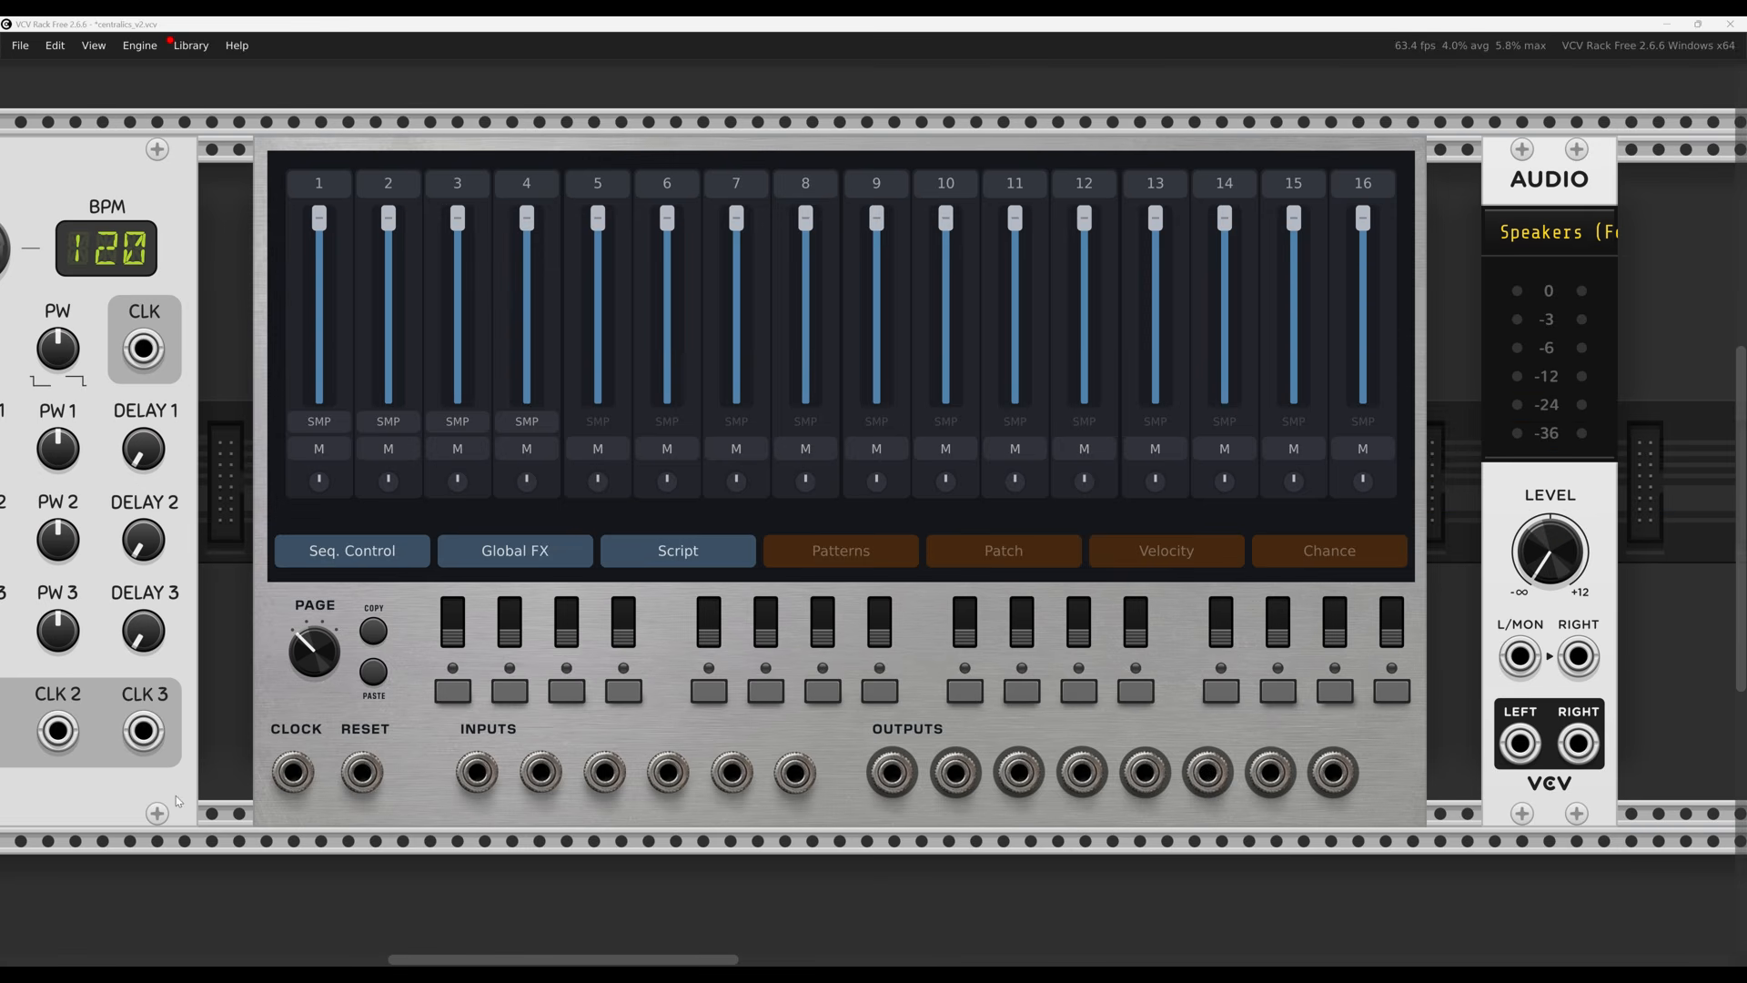
Patch CLK 1 into the sequencer's CLOCK, and outputs 1 and 2 into the audio module's L and R
left_click_drag(221, 802, 310, 814)
left_click_drag(64, 755, 383, 784)
scroll(837, 734, "right", 3)
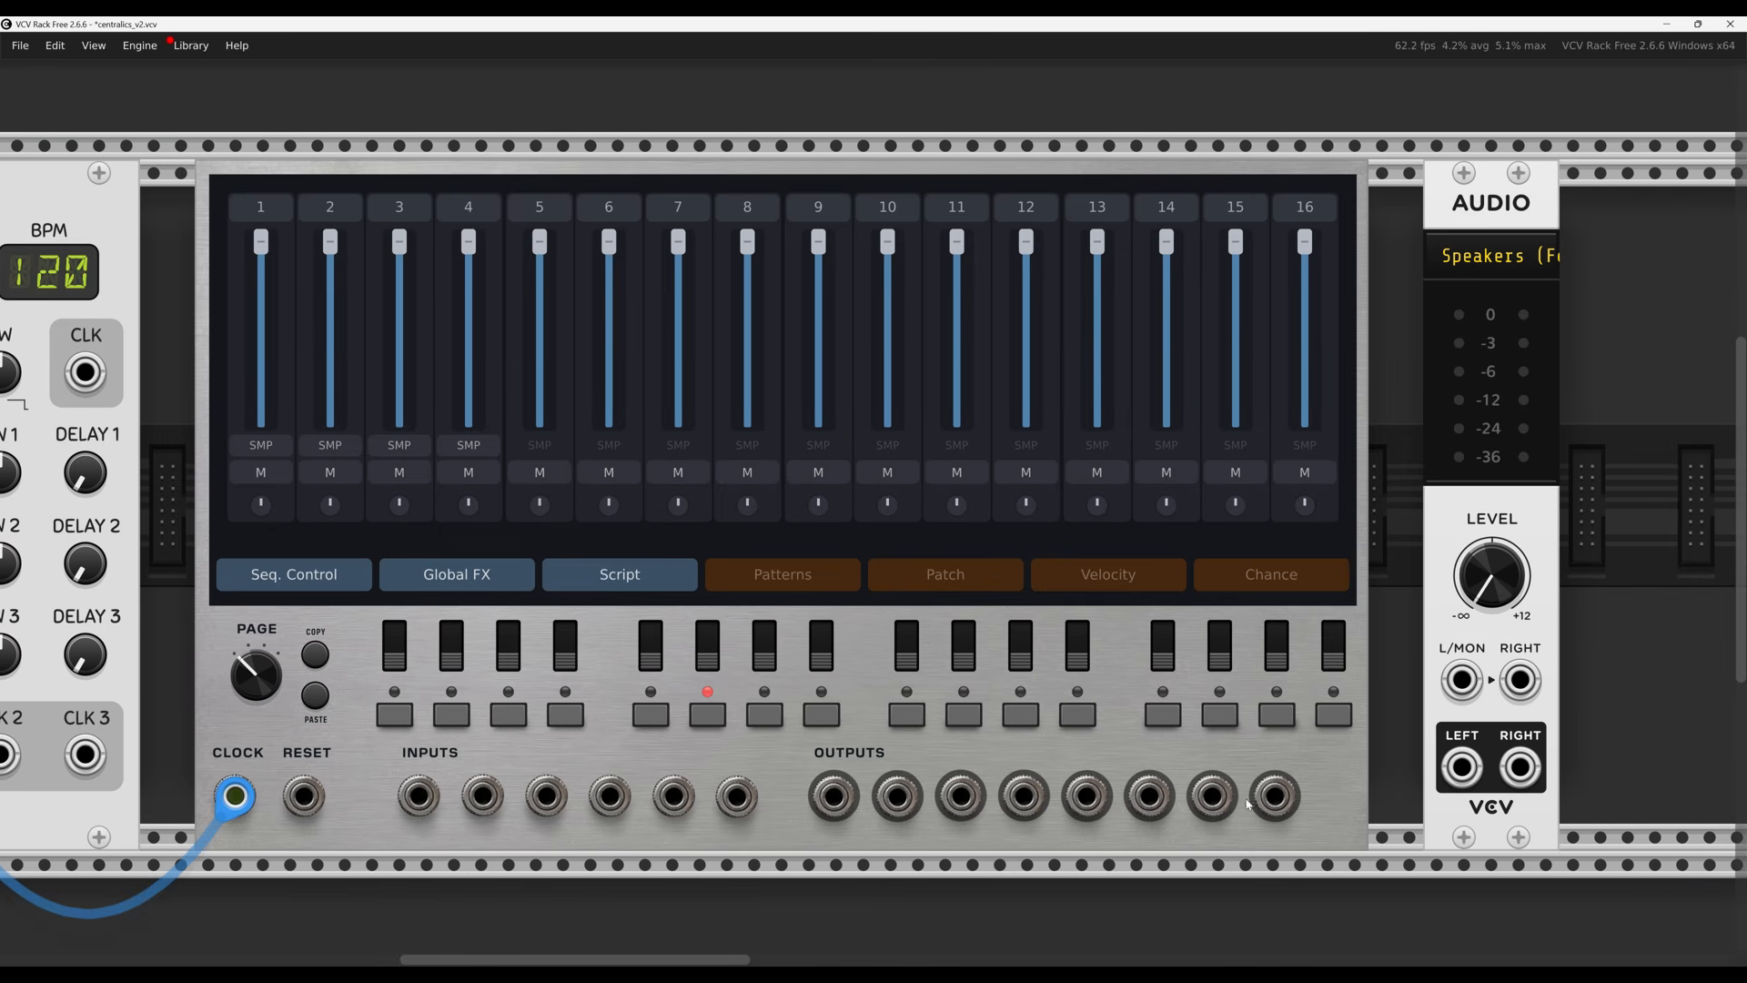
left_click_drag(1215, 797, 834, 796)
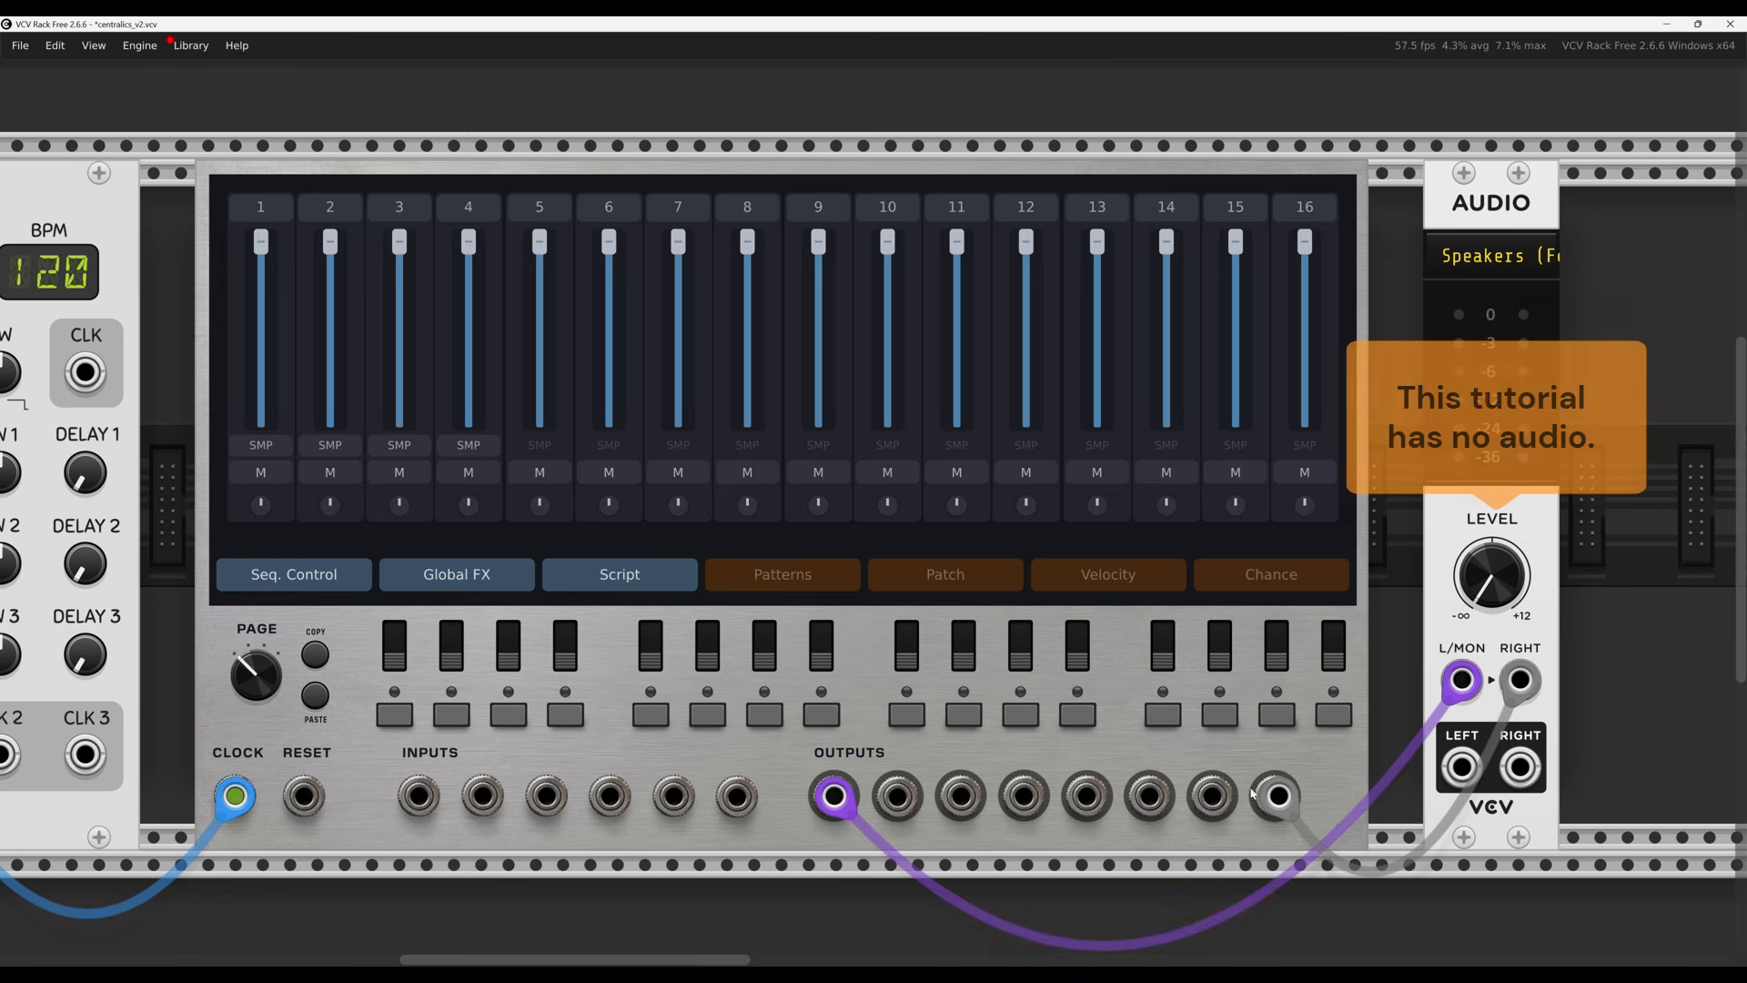
left_click_drag(1252, 793, 897, 796)
mouse_move(1490, 575)
left_mouse_down()
mouse_move(1491, 505)
mouse_move(1490, 600)
left_mouse_up()
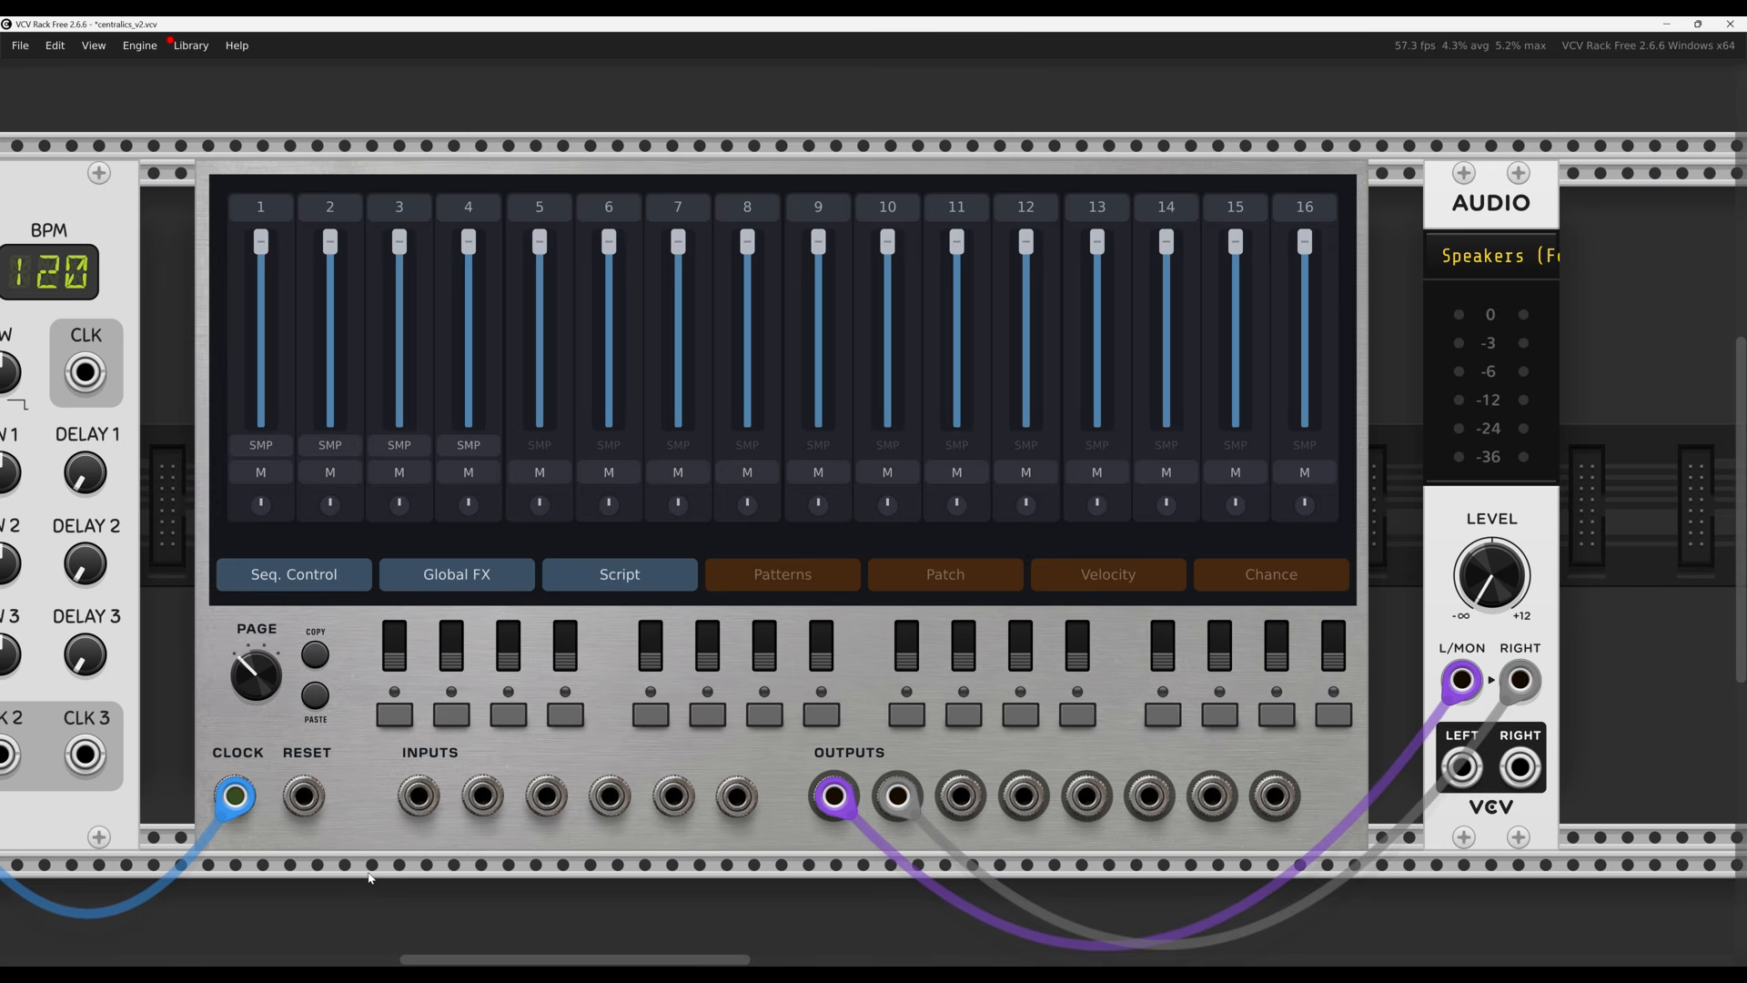
Cable CLOCKED's RESET output into the sequencer's RESET input
left_click_drag(358, 801, 789, 816)
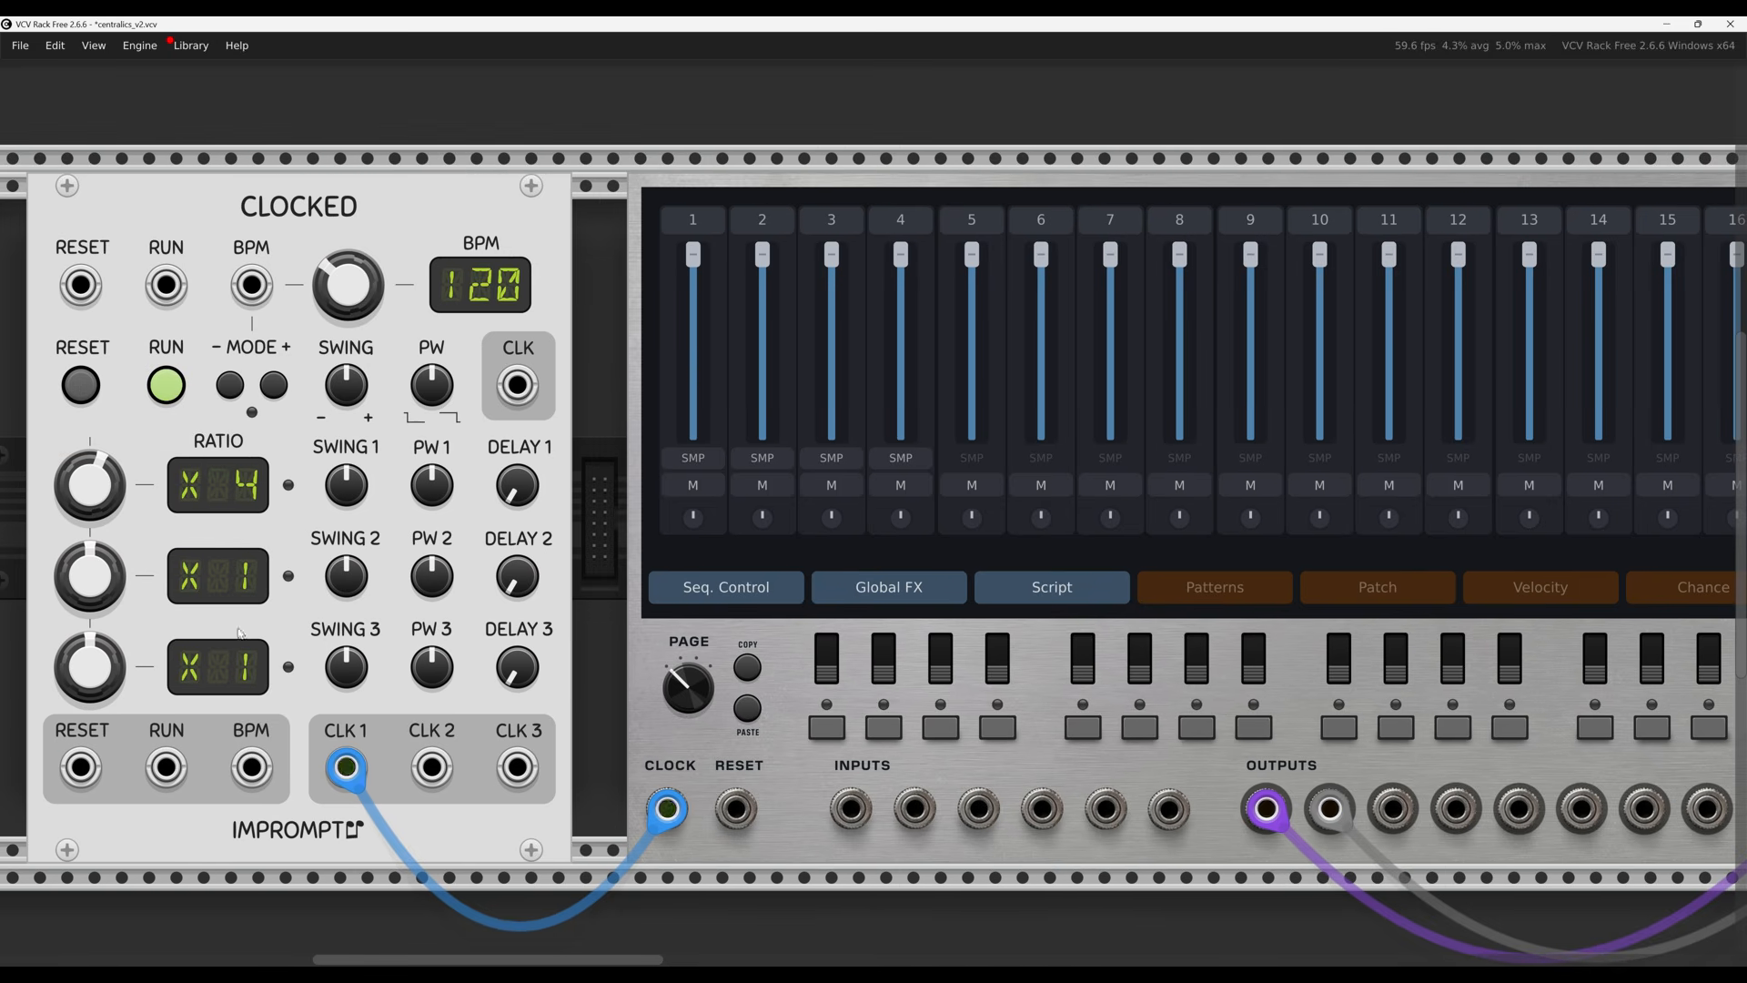
left_click_drag(81, 767, 733, 829)
scroll(996, 693, "right", 5)
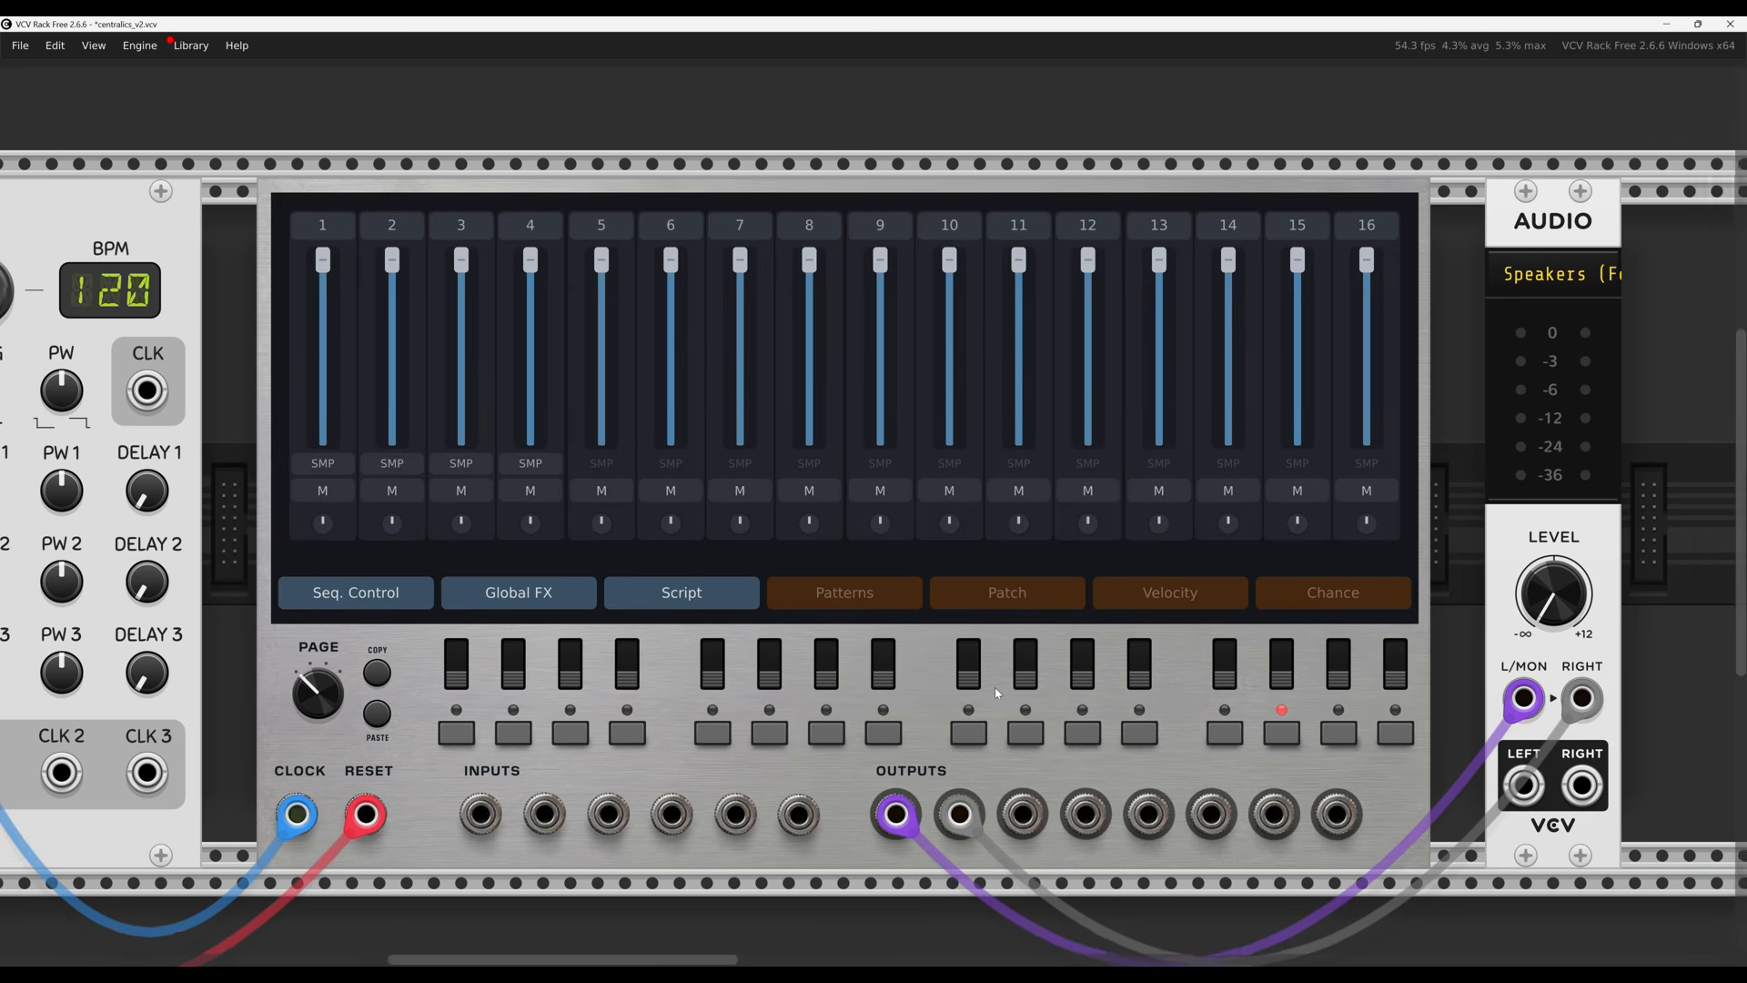
left_click_drag(995, 687, 1002, 686)
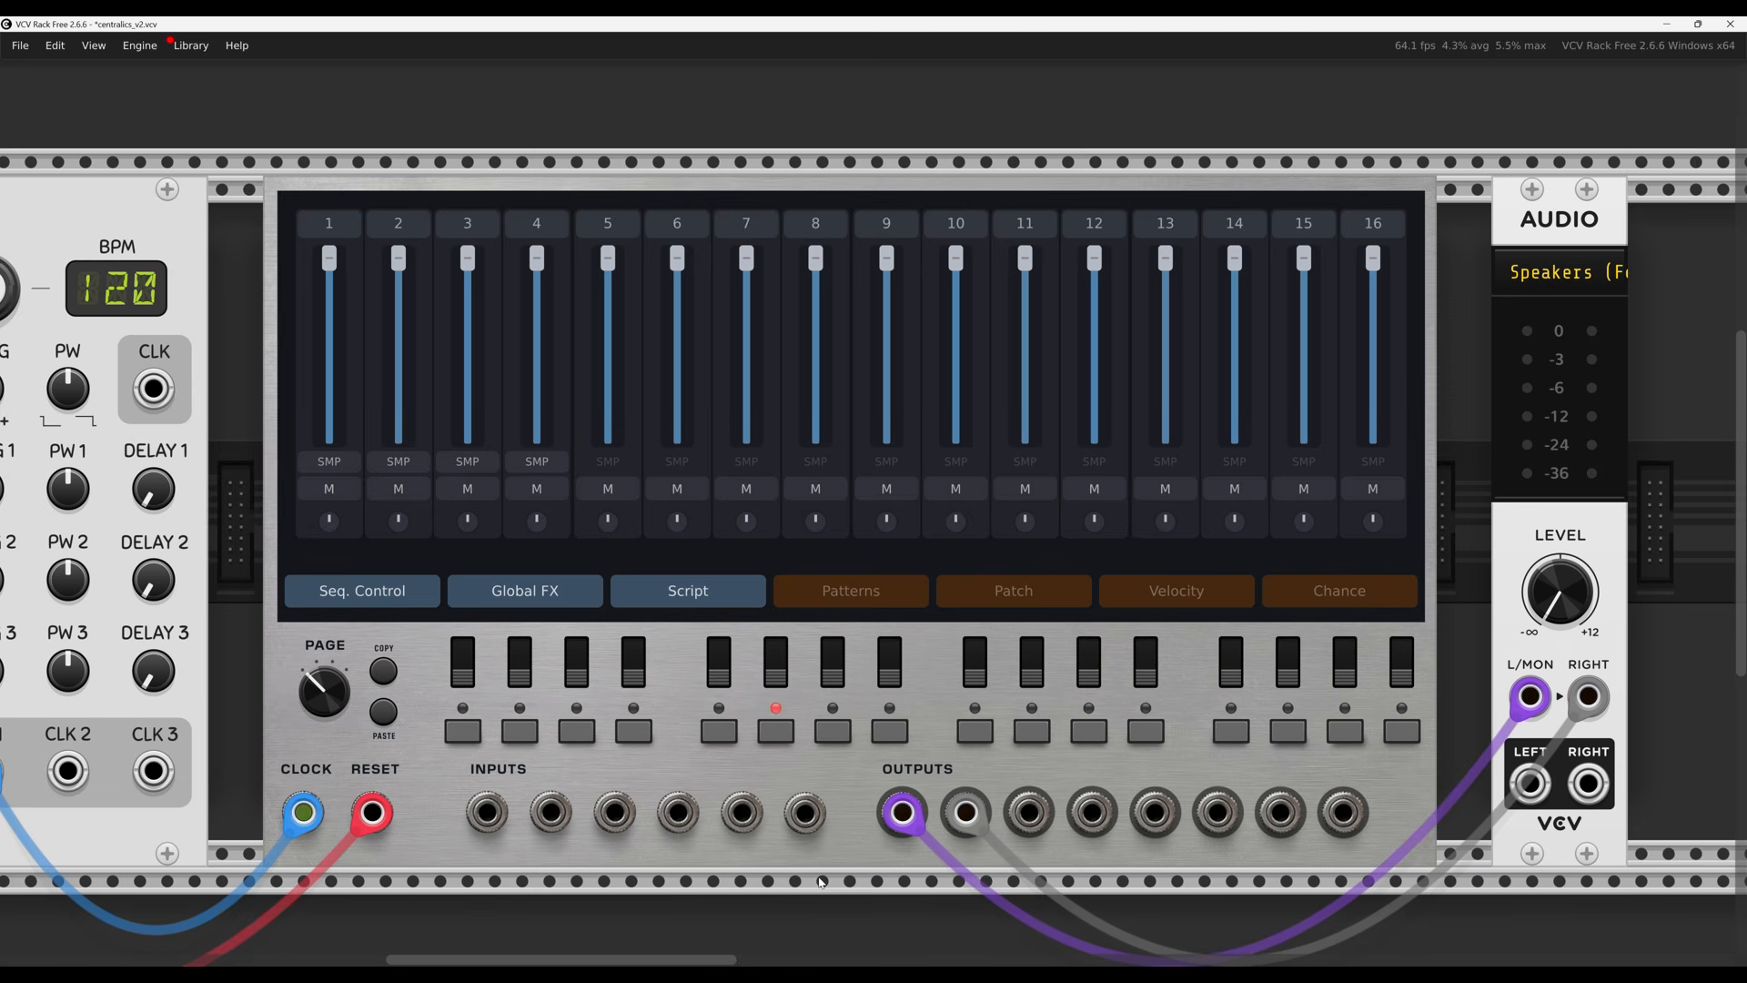
left_click_drag(821, 879, 826, 850)
left_click(834, 899)
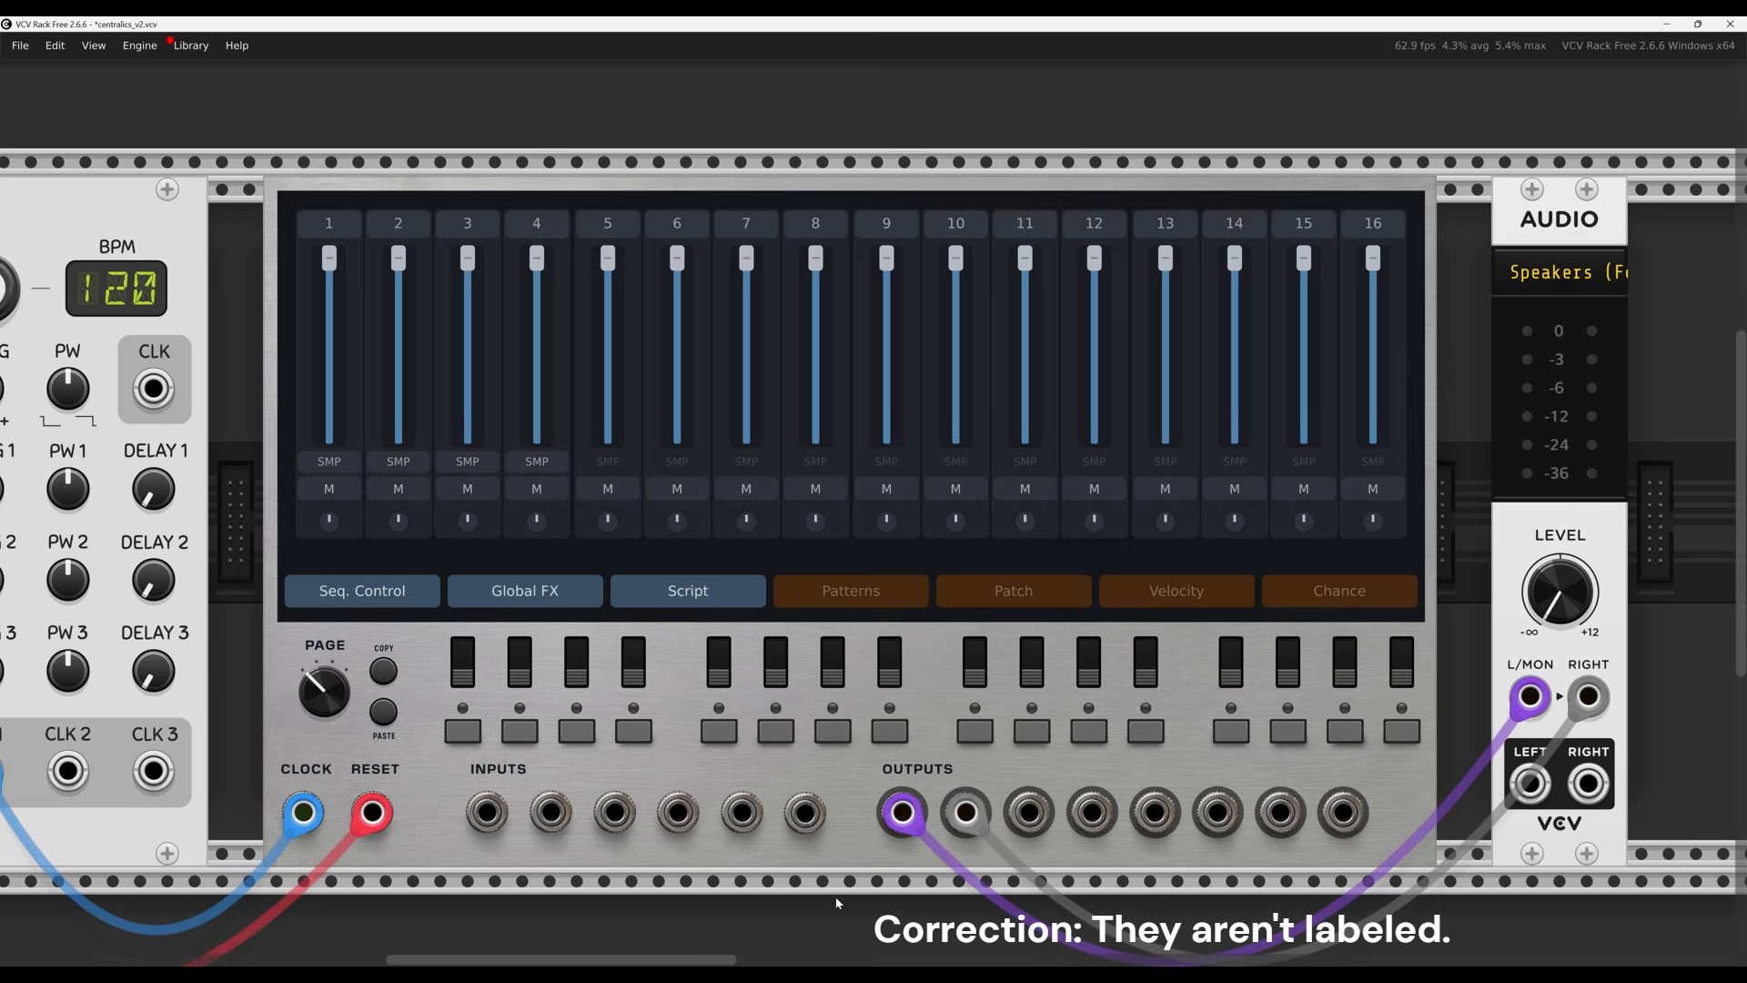
left_click_drag(843, 911, 834, 693)
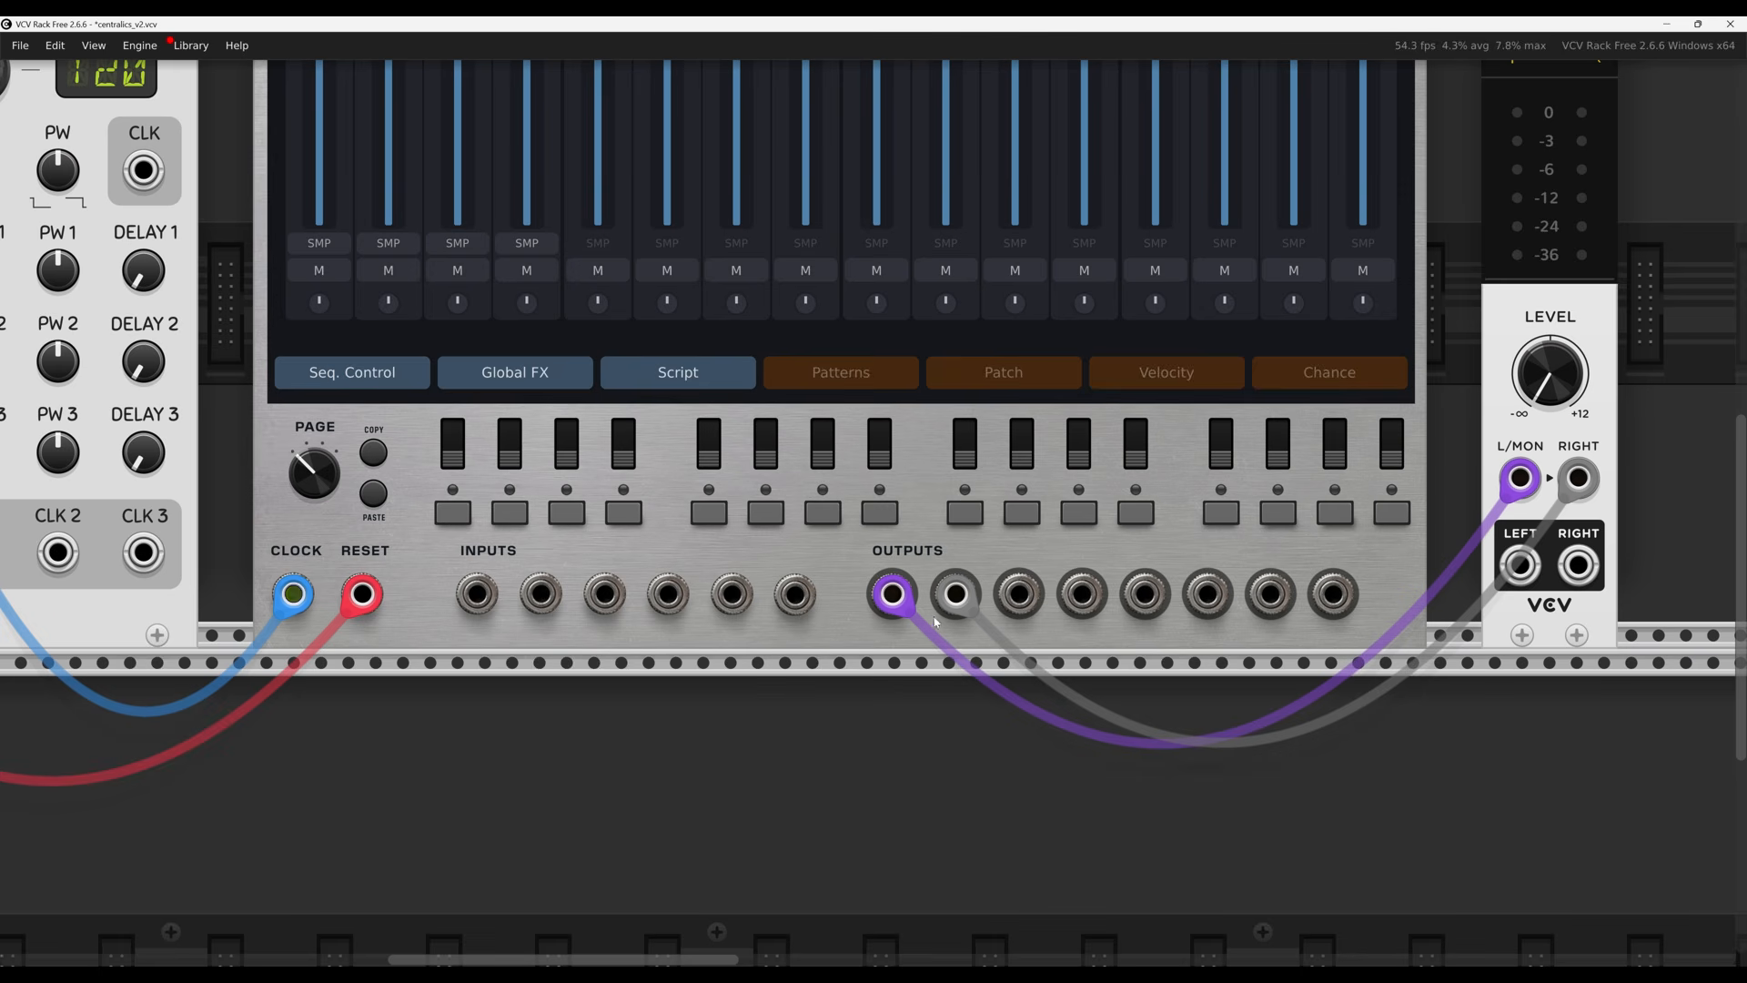
Test channel 1's fader and mute, then select patch 1 to show steps 1, 5, 9, 13
left_click_drag(896, 730, 661, 775)
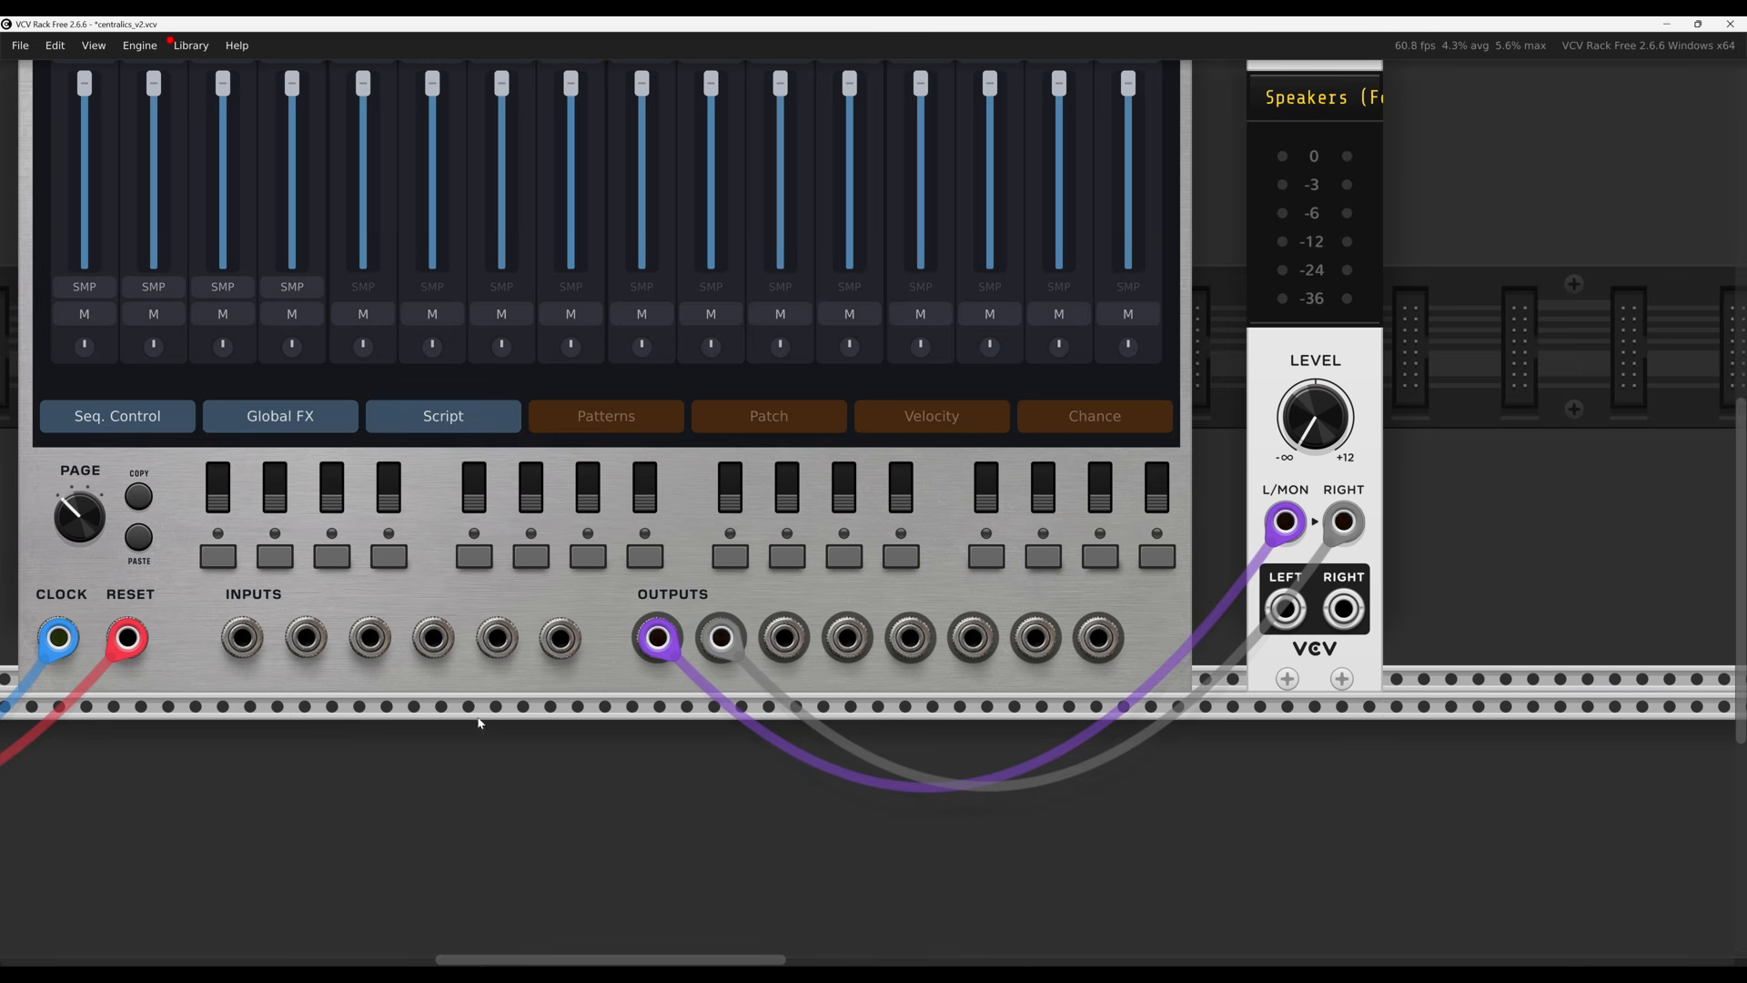
left_click_drag(479, 723, 720, 916)
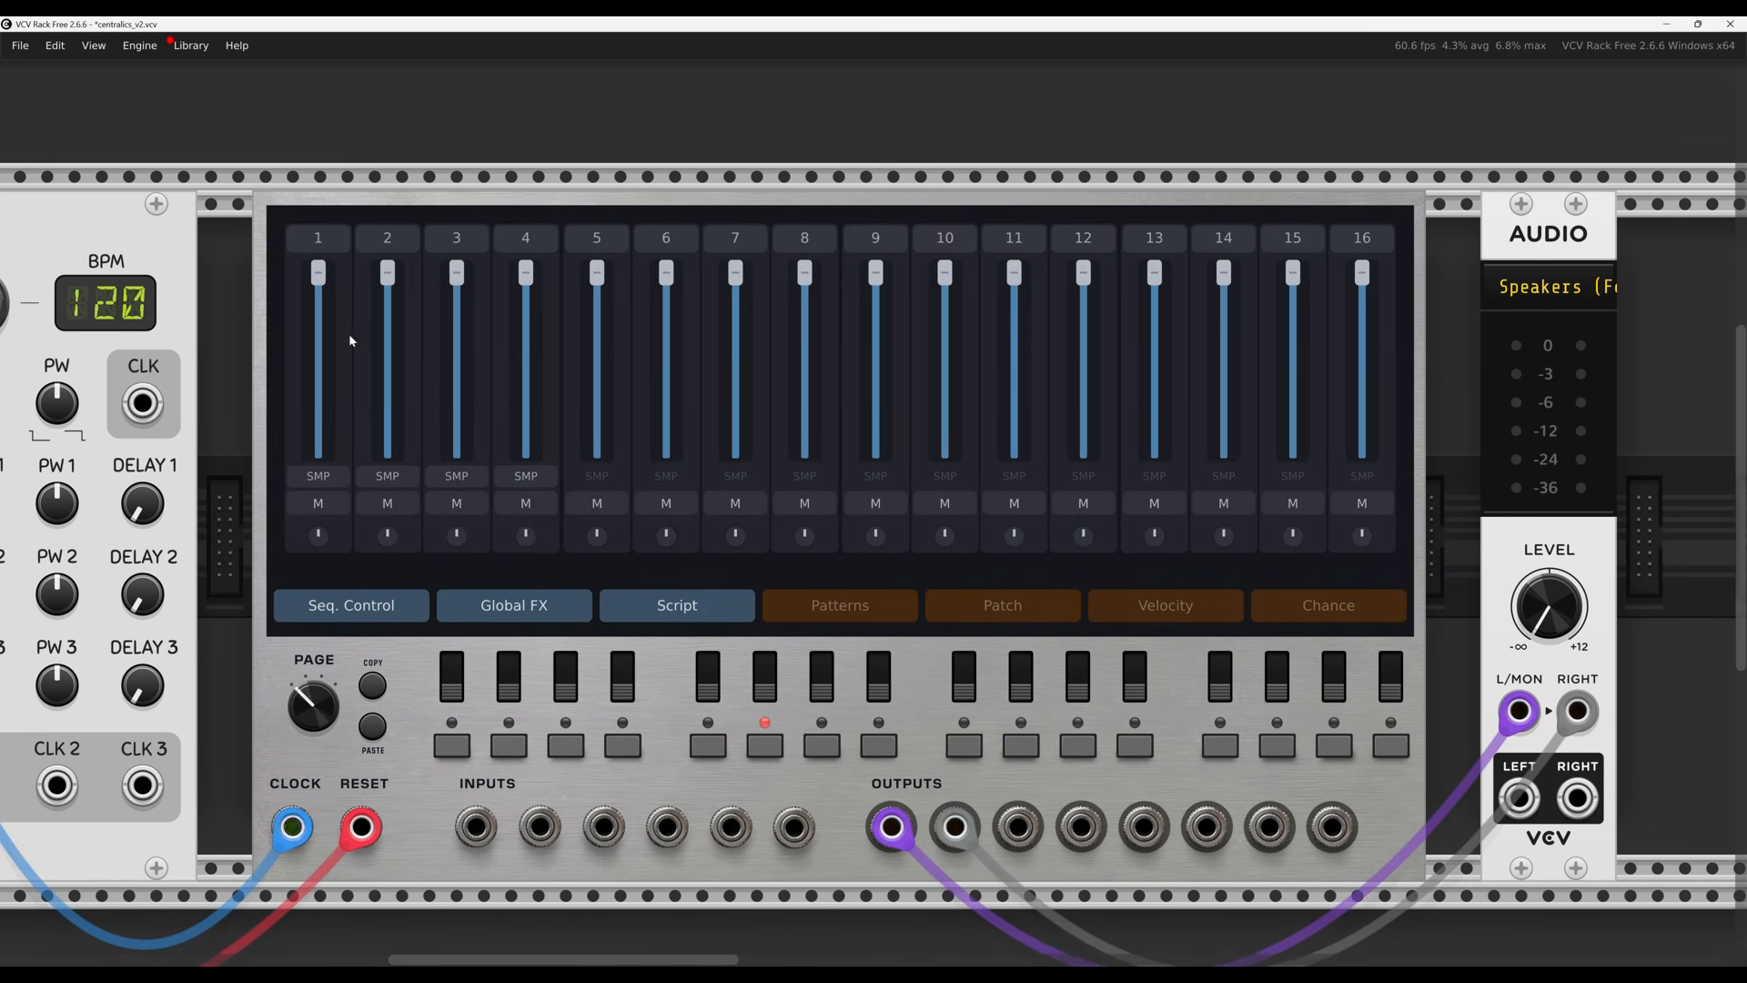
mouse_move(320, 276)
left_mouse_down()
mouse_move(318, 340)
mouse_move(320, 265)
left_mouse_up()
left_click(344, 500)
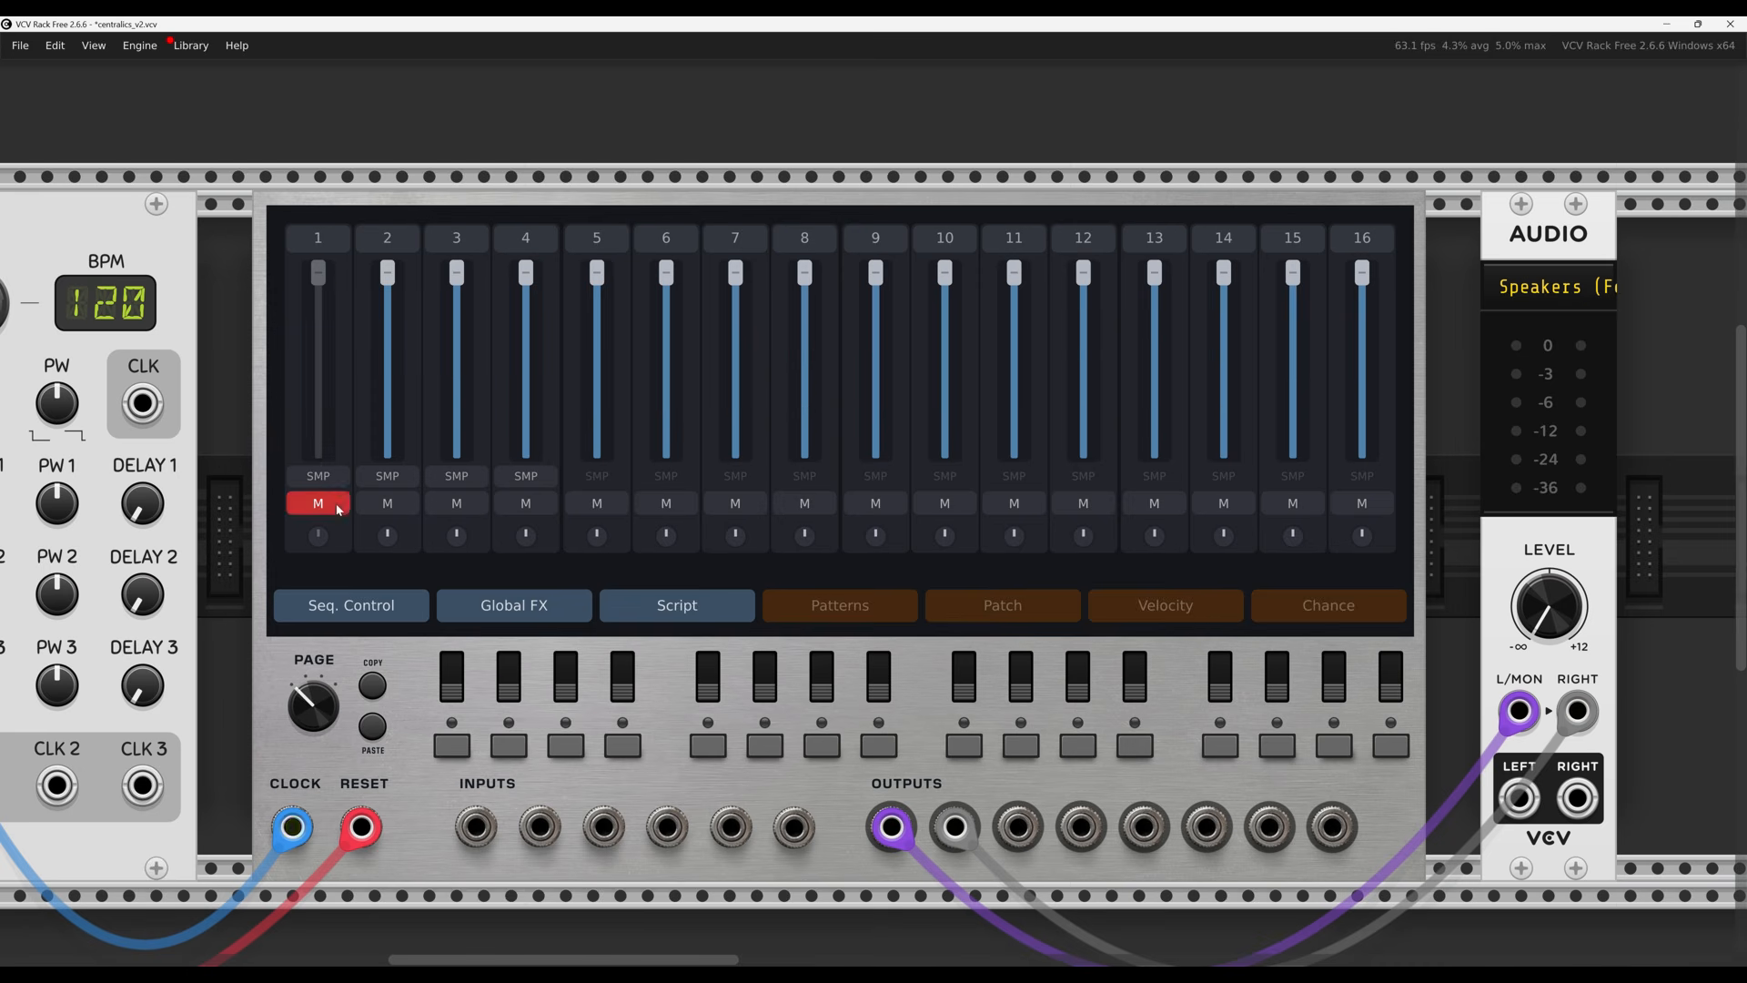
left_click(347, 502)
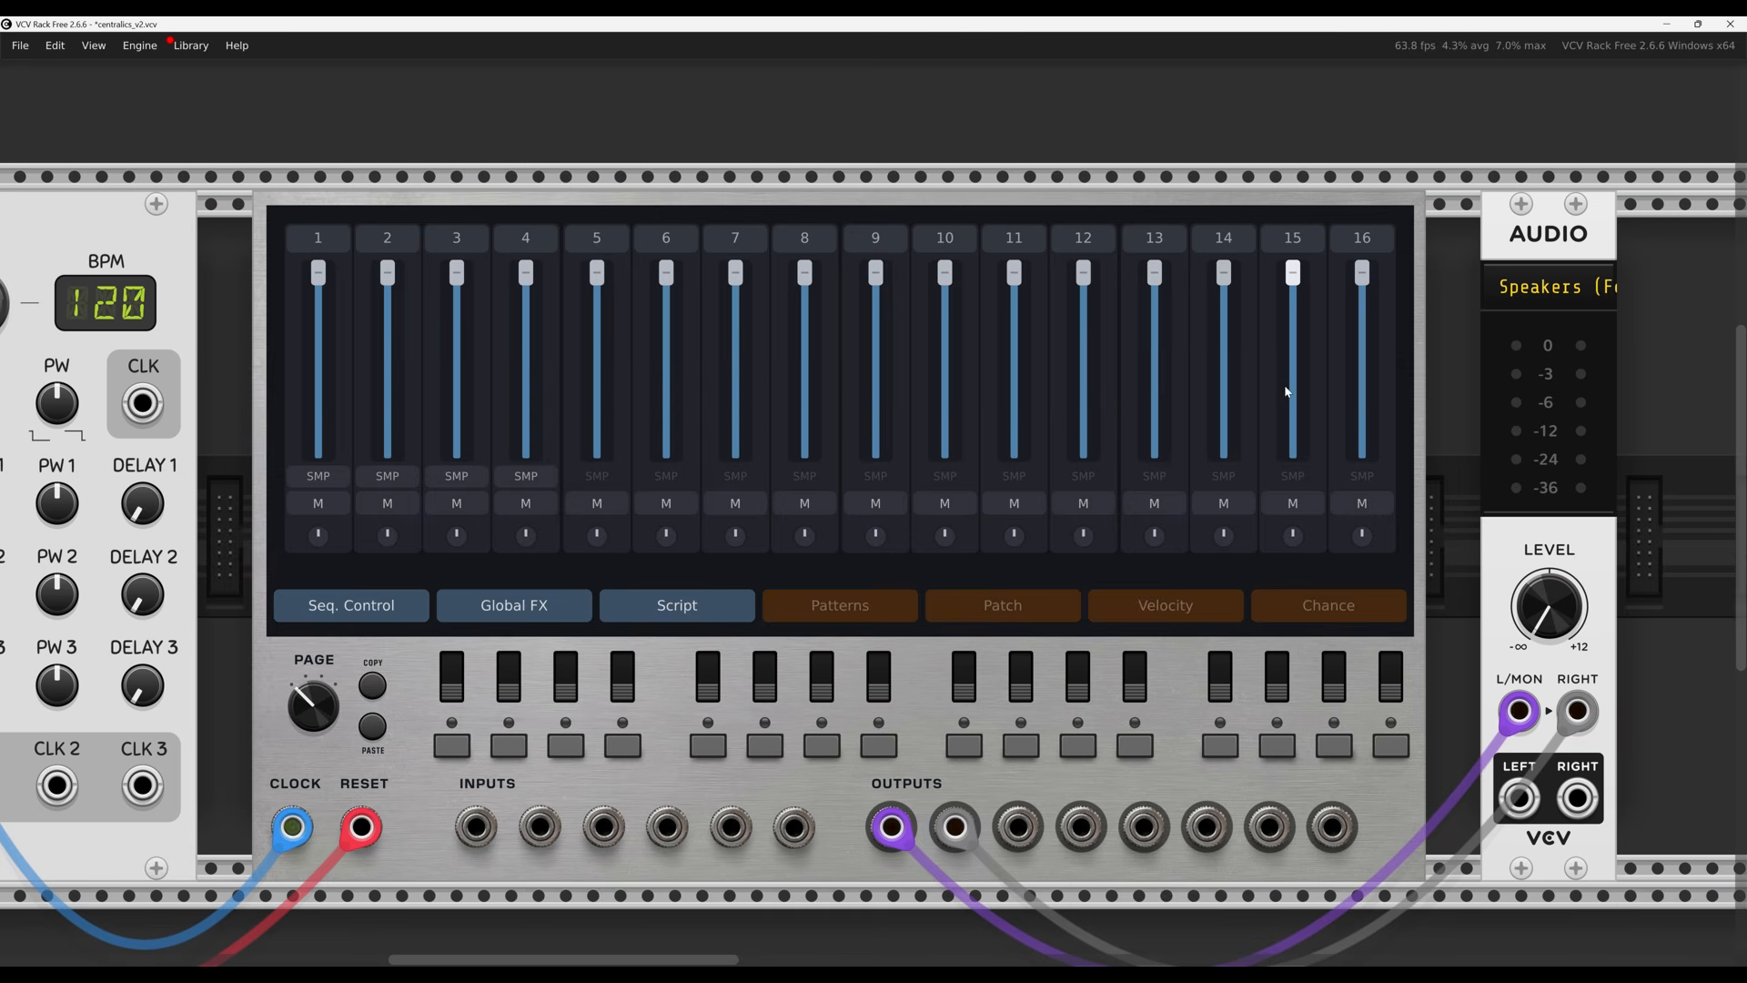
left_click(325, 242)
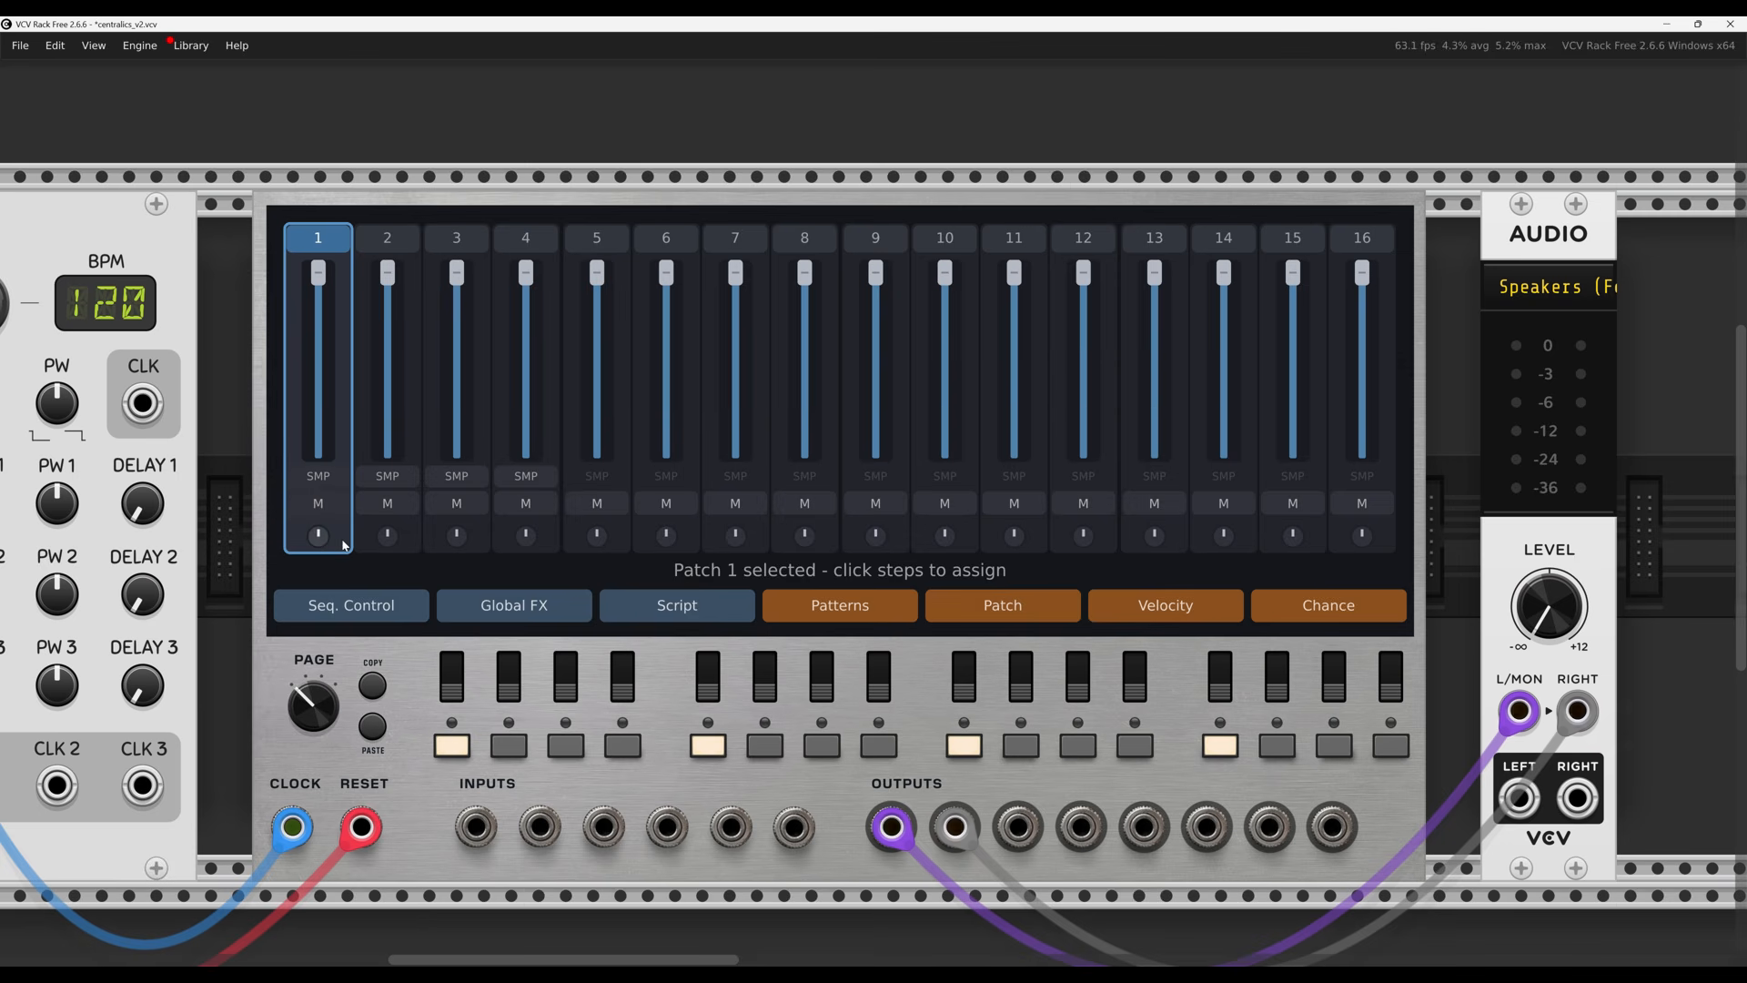
Select patch 3 and switch on step 6, keeping step 3 lit
left_click(390, 234)
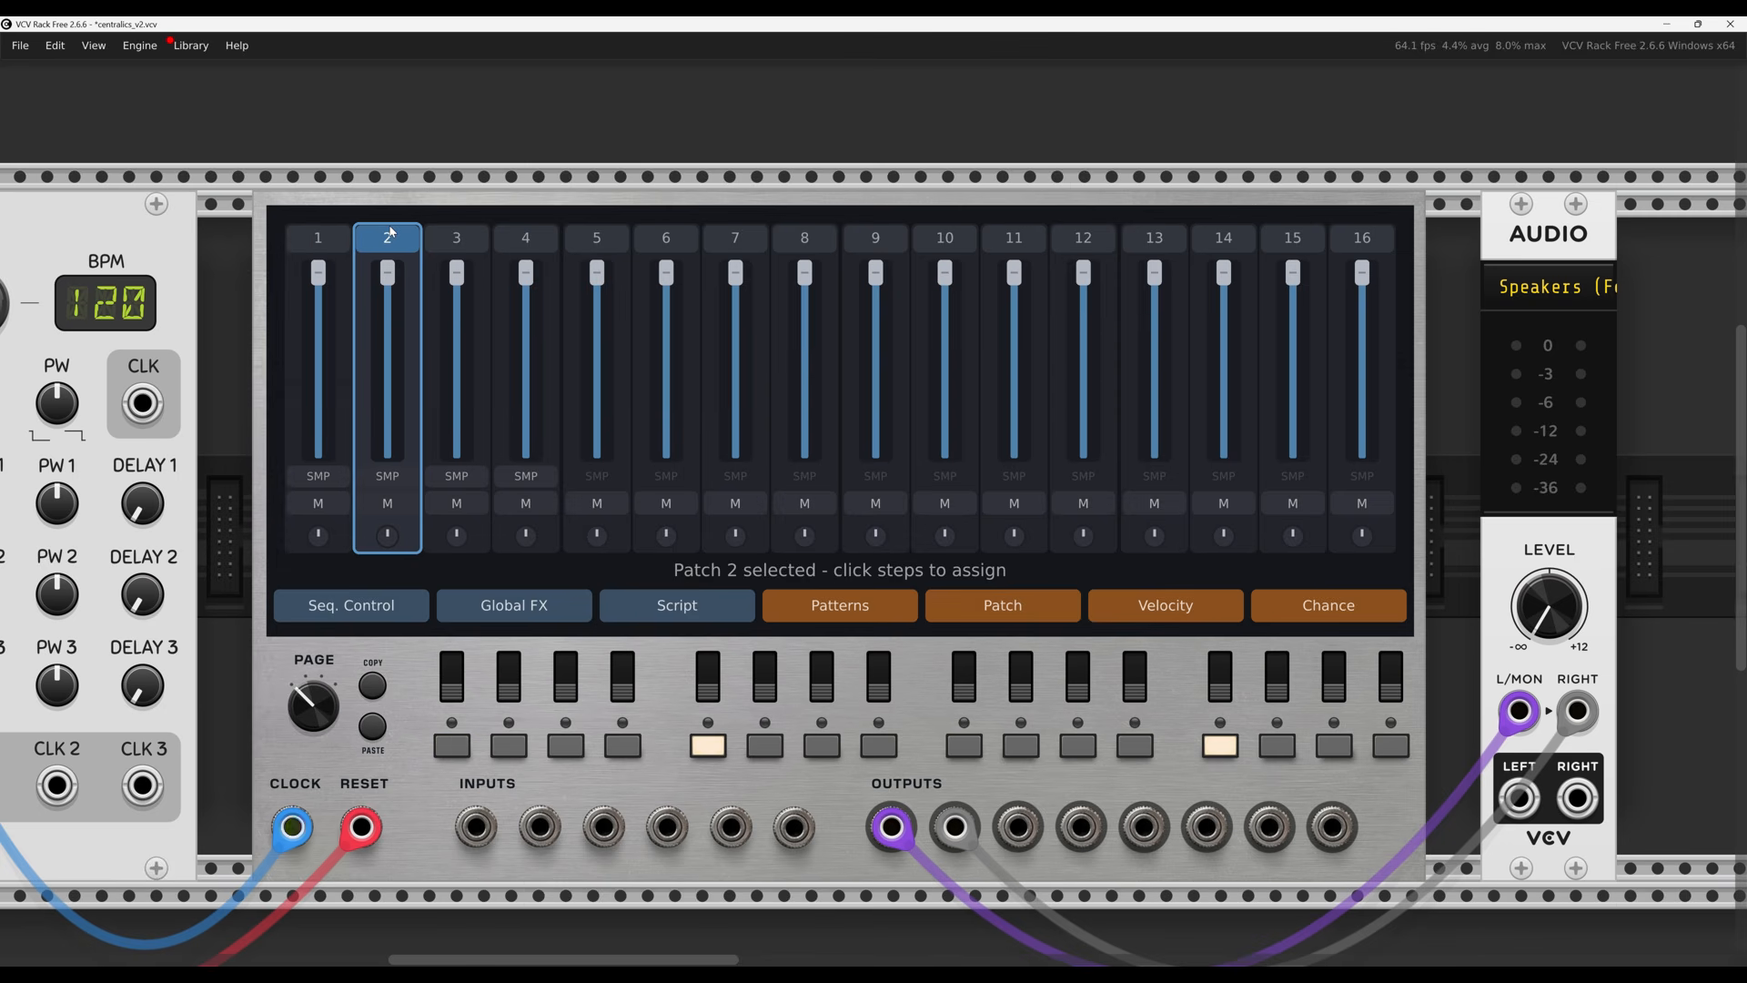
left_click(459, 244)
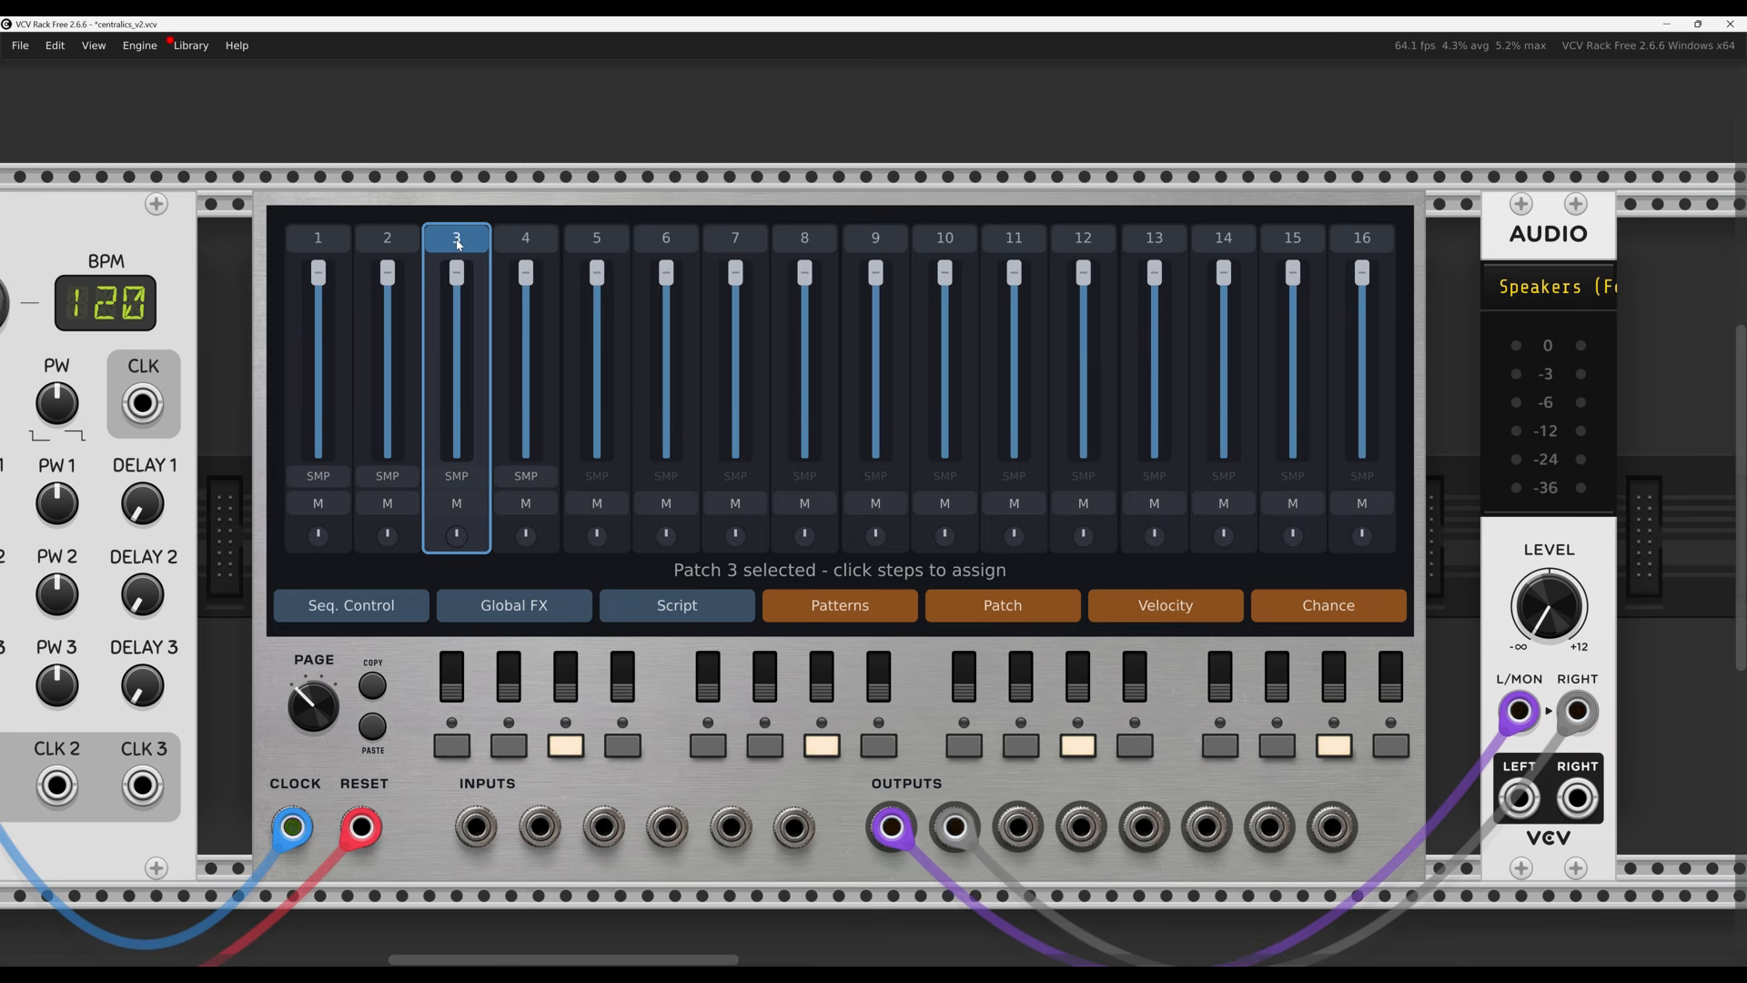
left_click(574, 754)
left_click(574, 753)
left_click(574, 754)
left_click(574, 753)
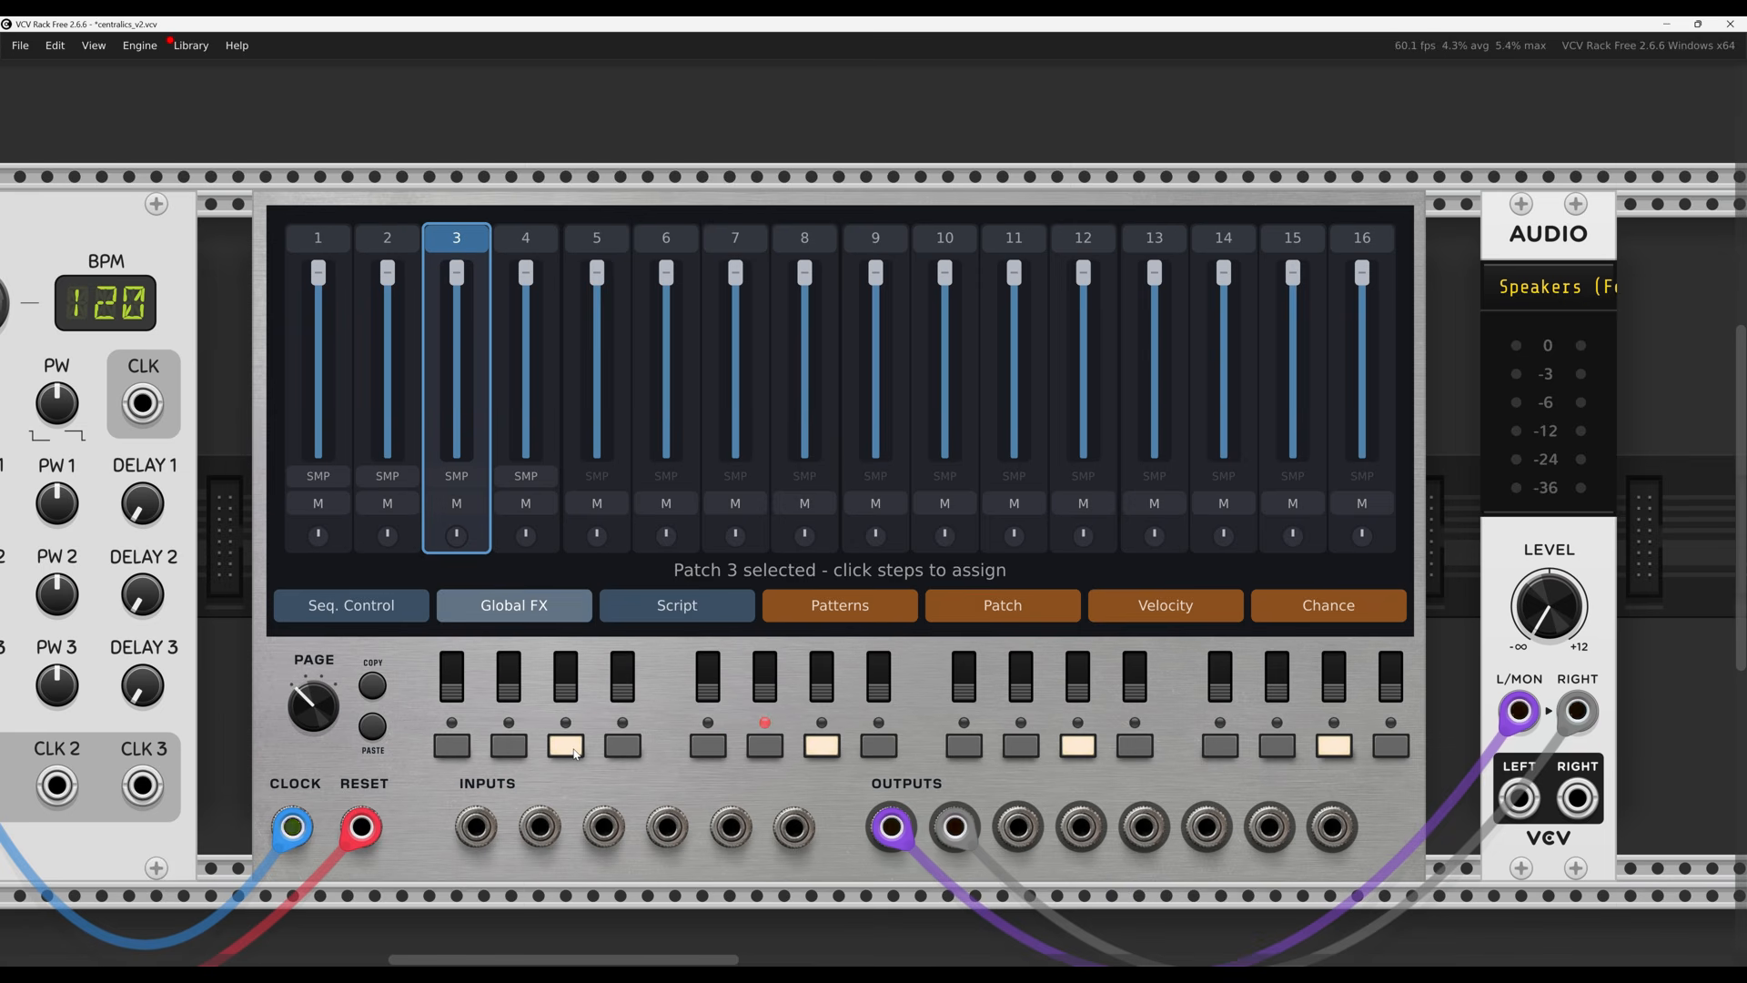
left_click(771, 753)
left_click(771, 753)
left_click(773, 755)
double_click(459, 238)
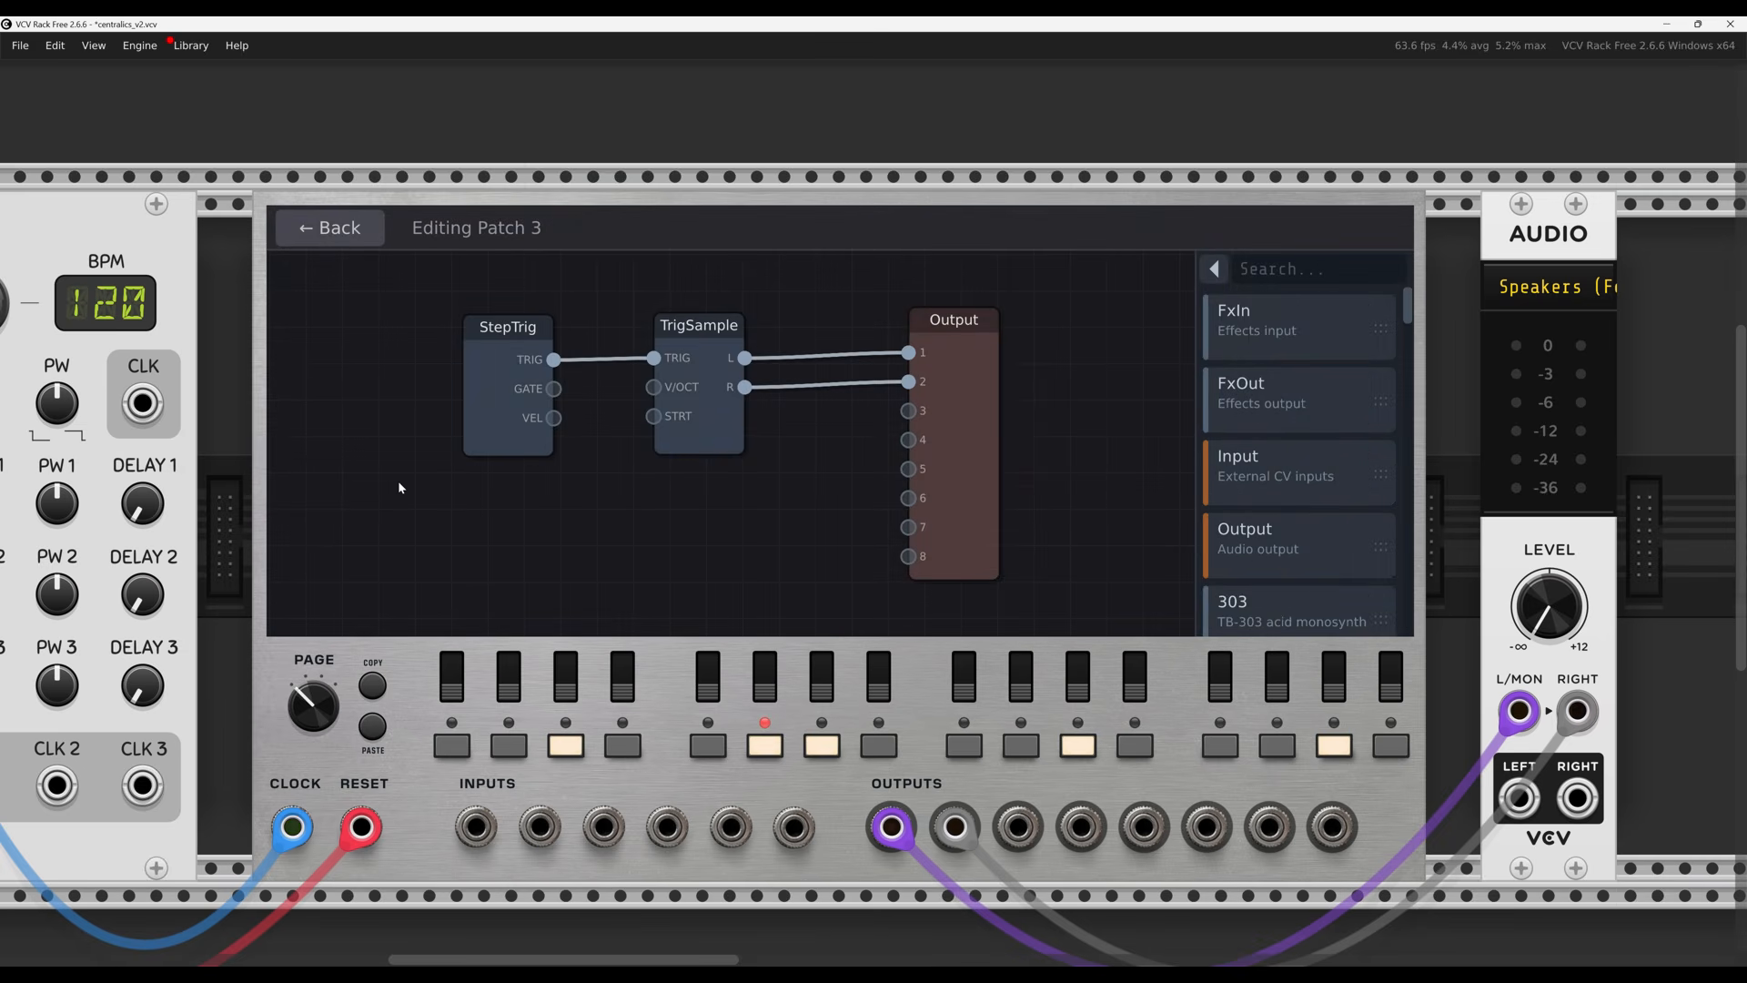
left_click(345, 229)
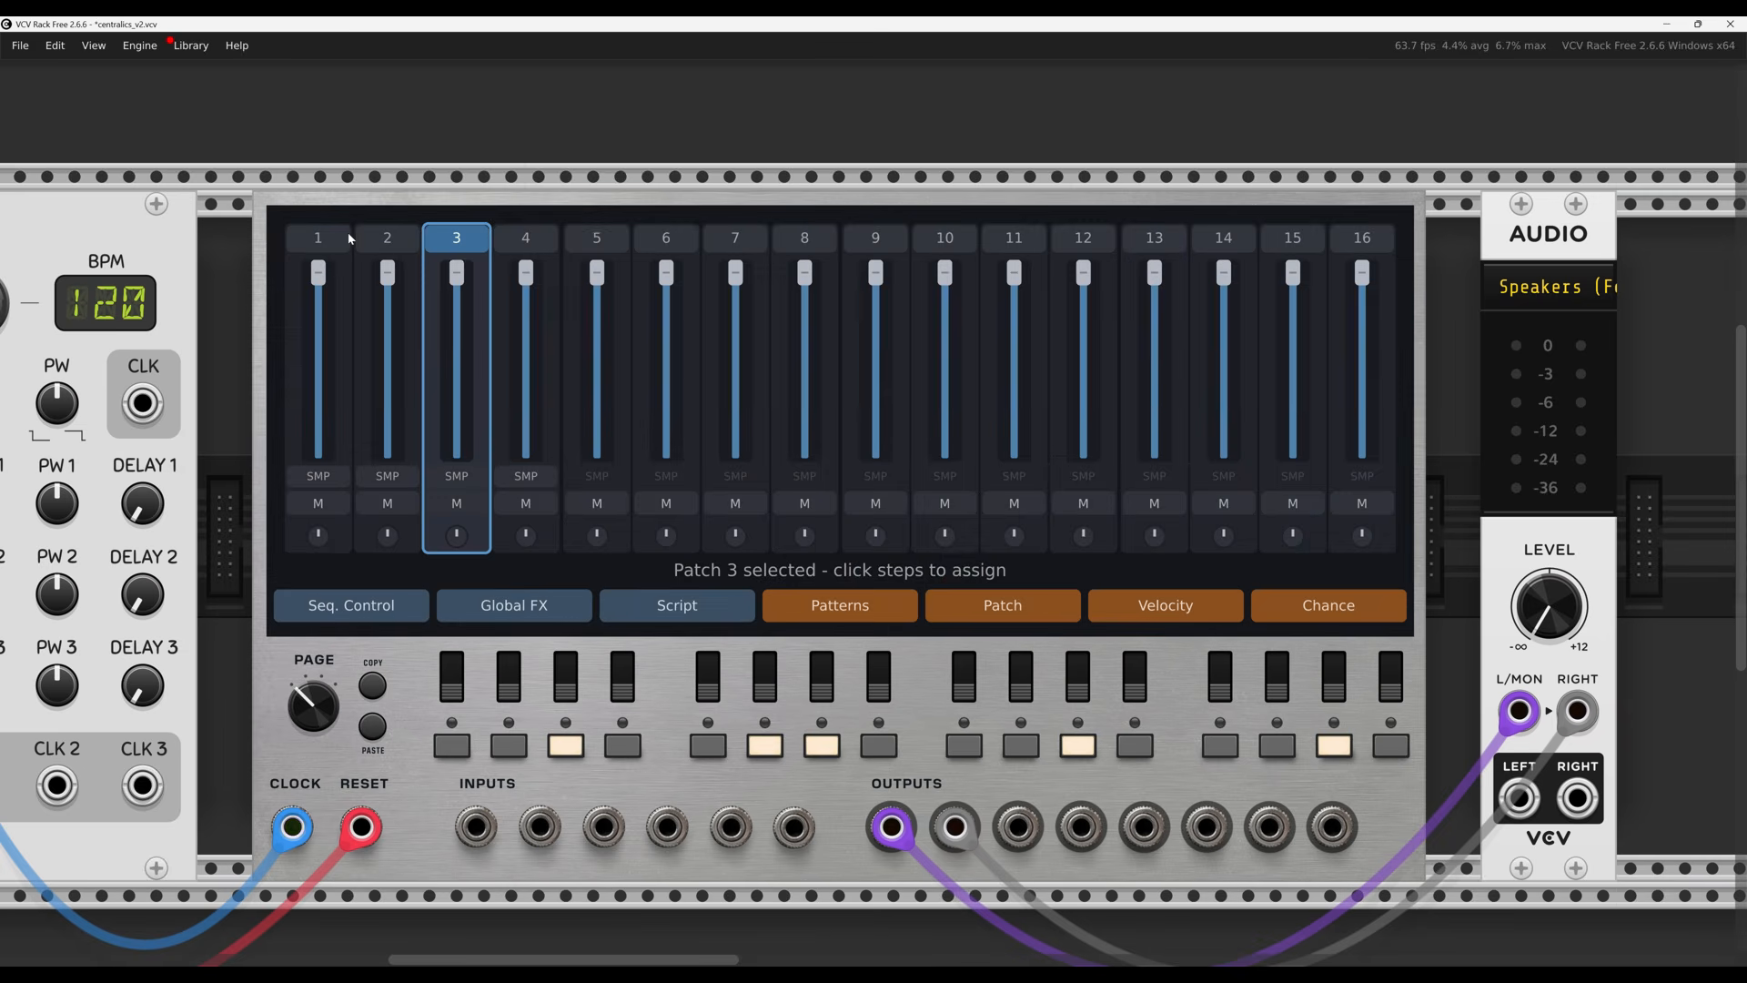
left_click(466, 478)
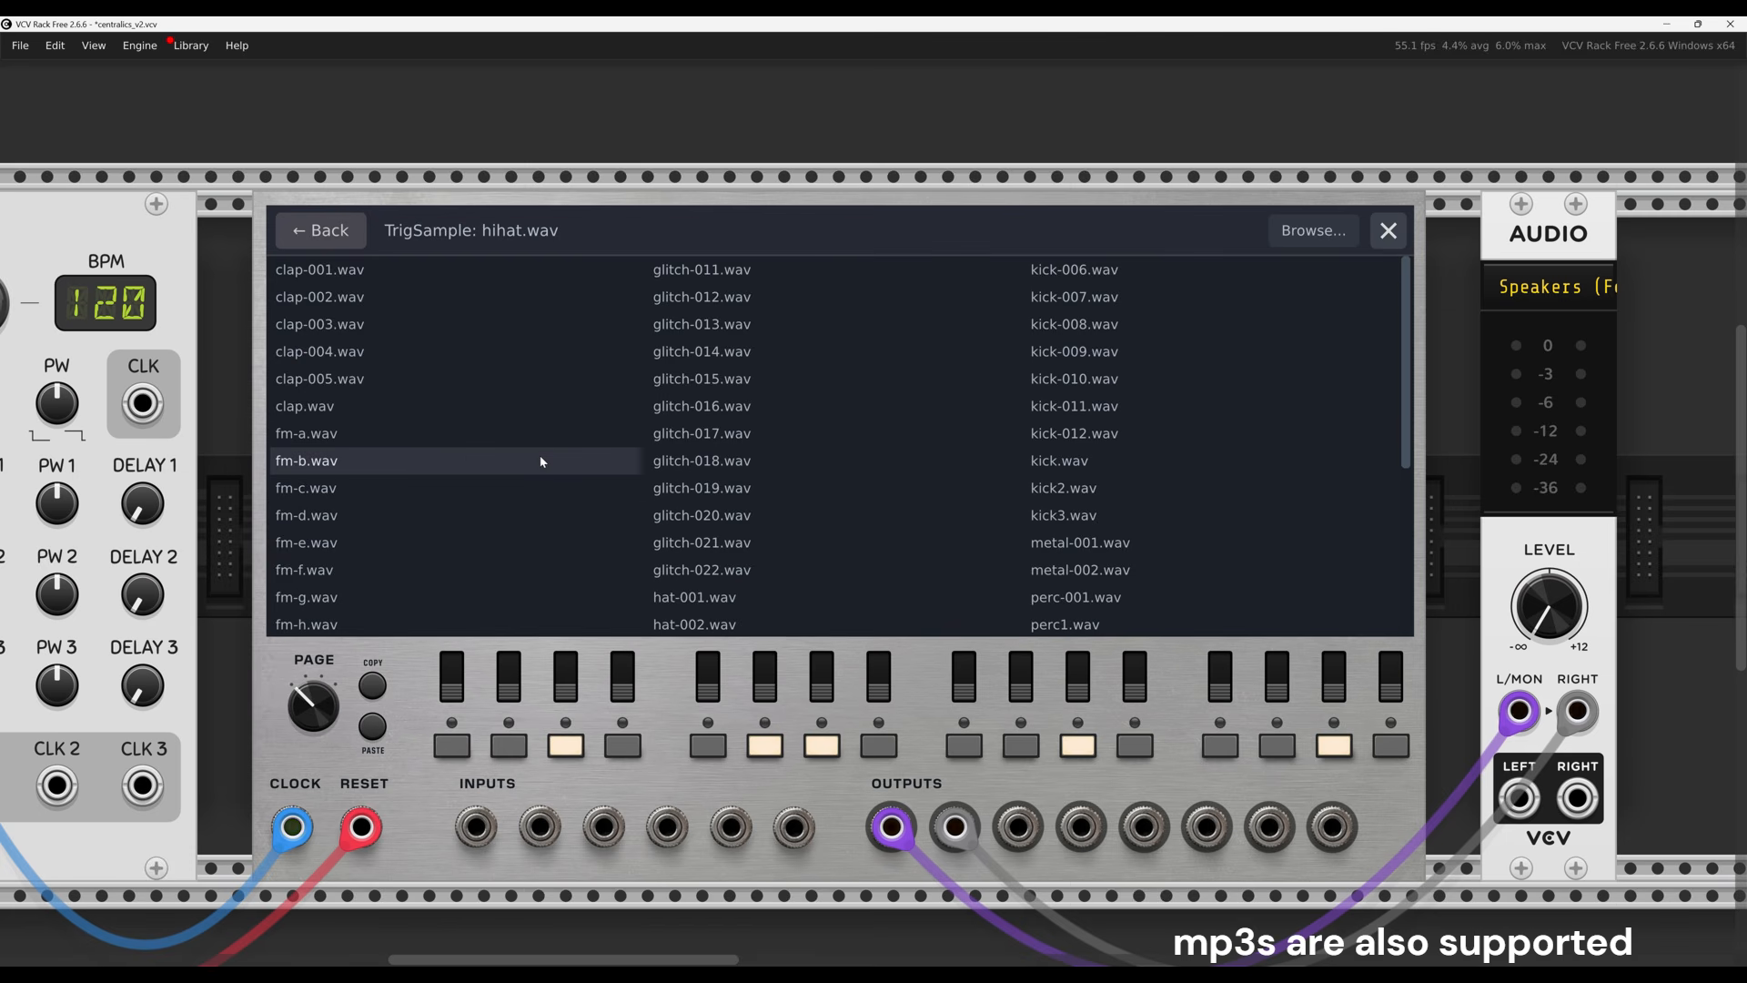
left_click(1314, 234)
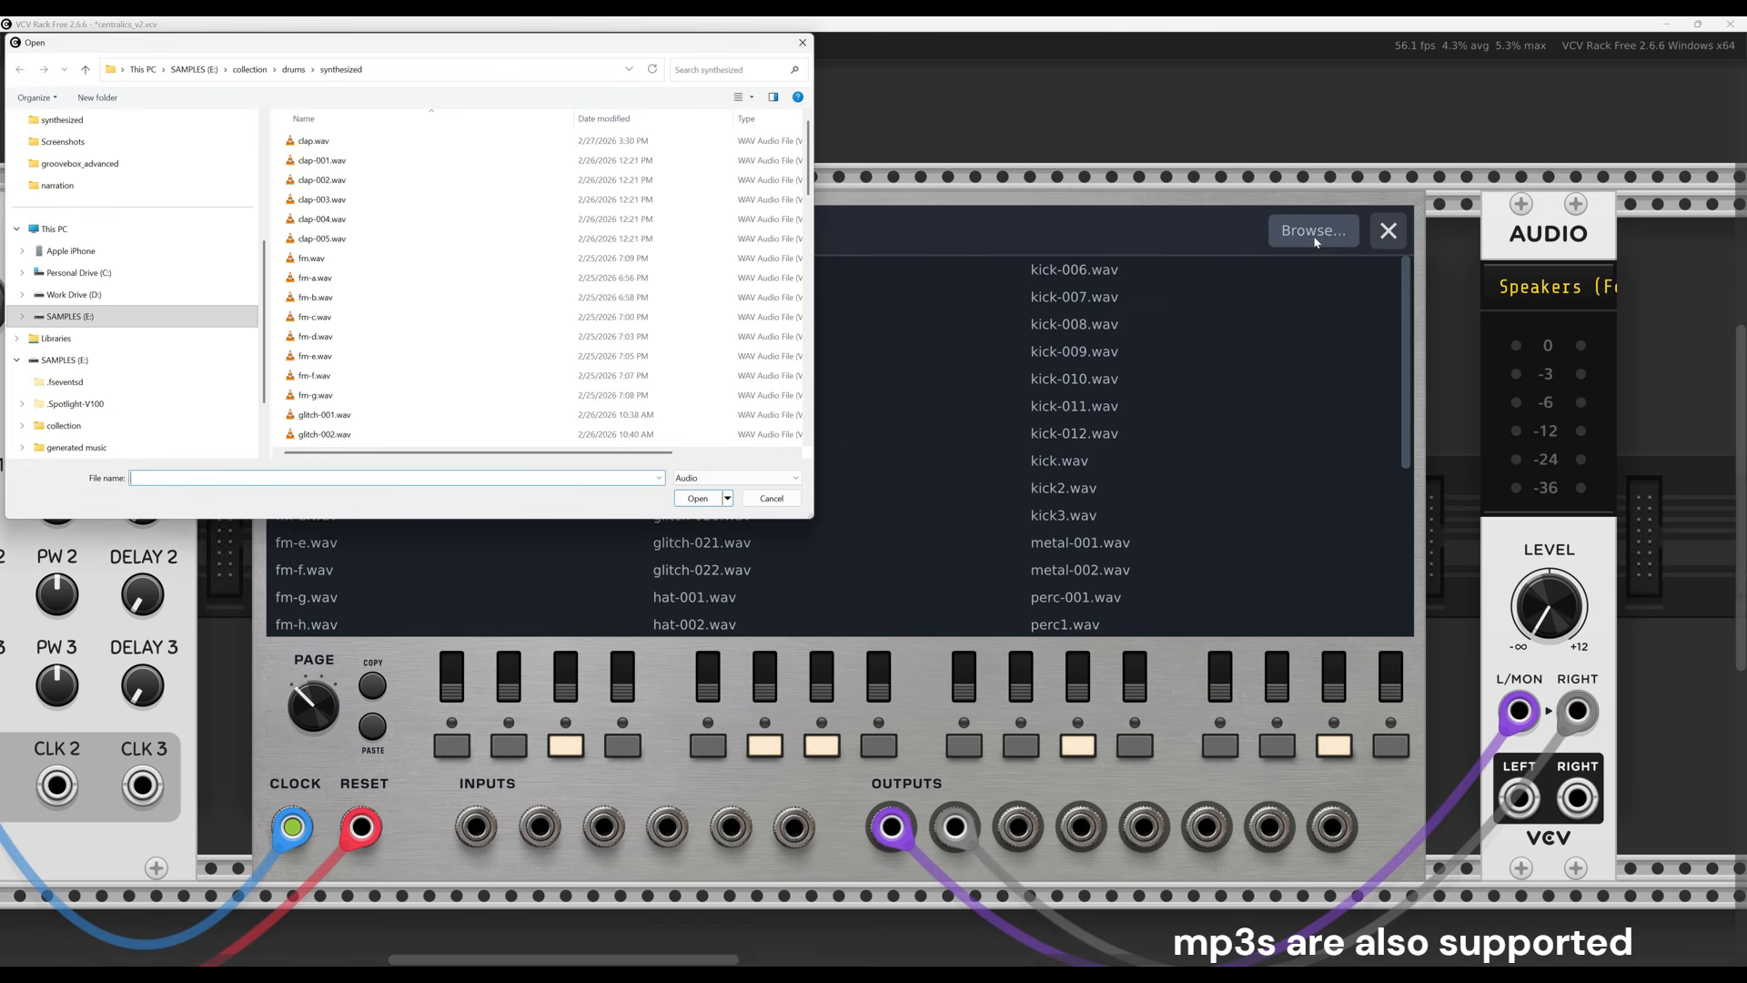
left_click(770, 500)
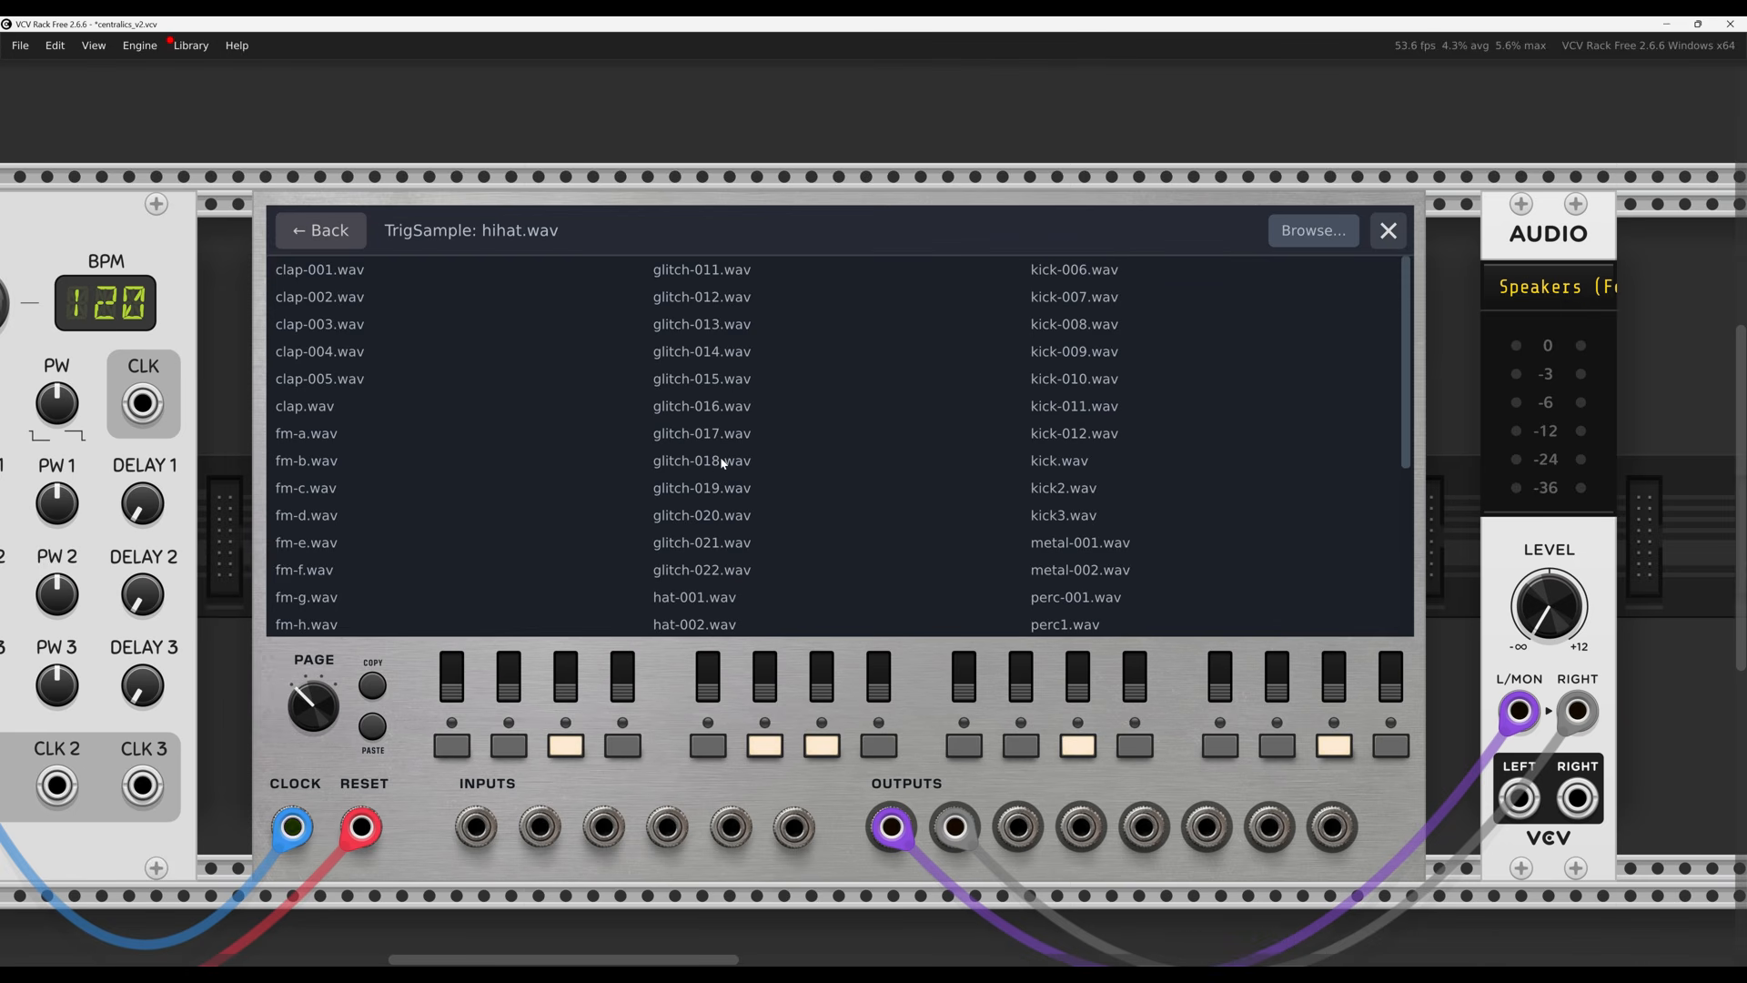
left_click(320, 232)
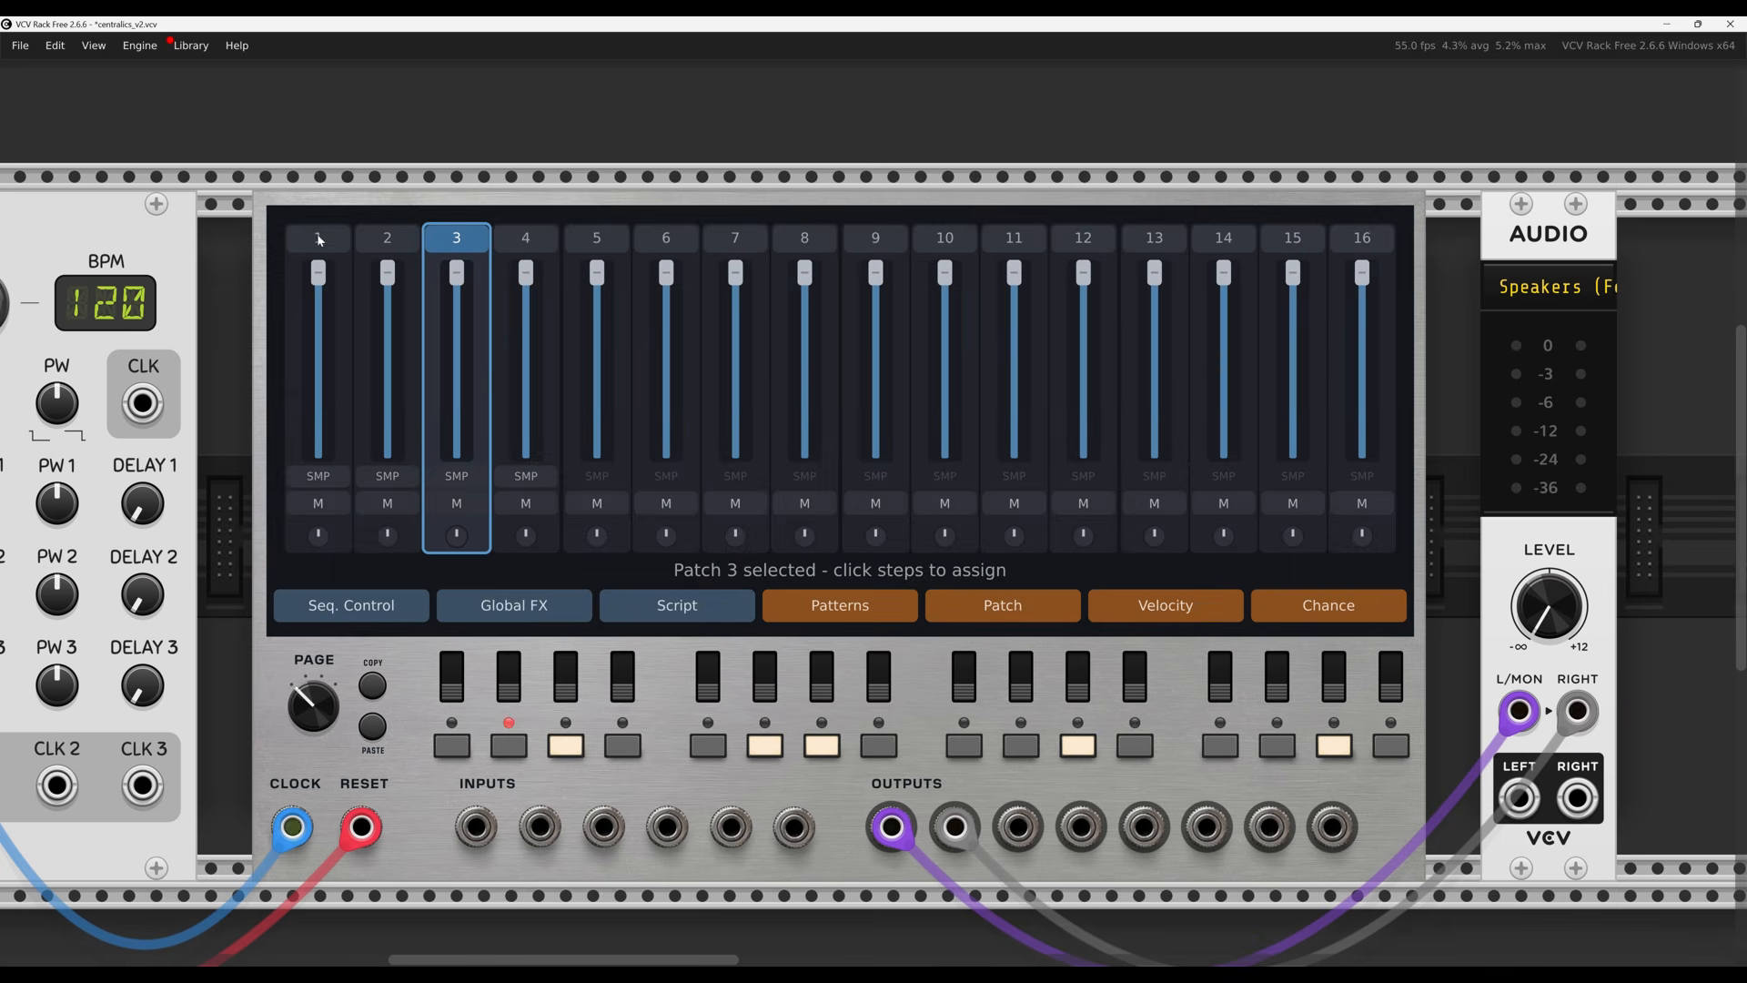
double_click(476, 238)
left_click(712, 404)
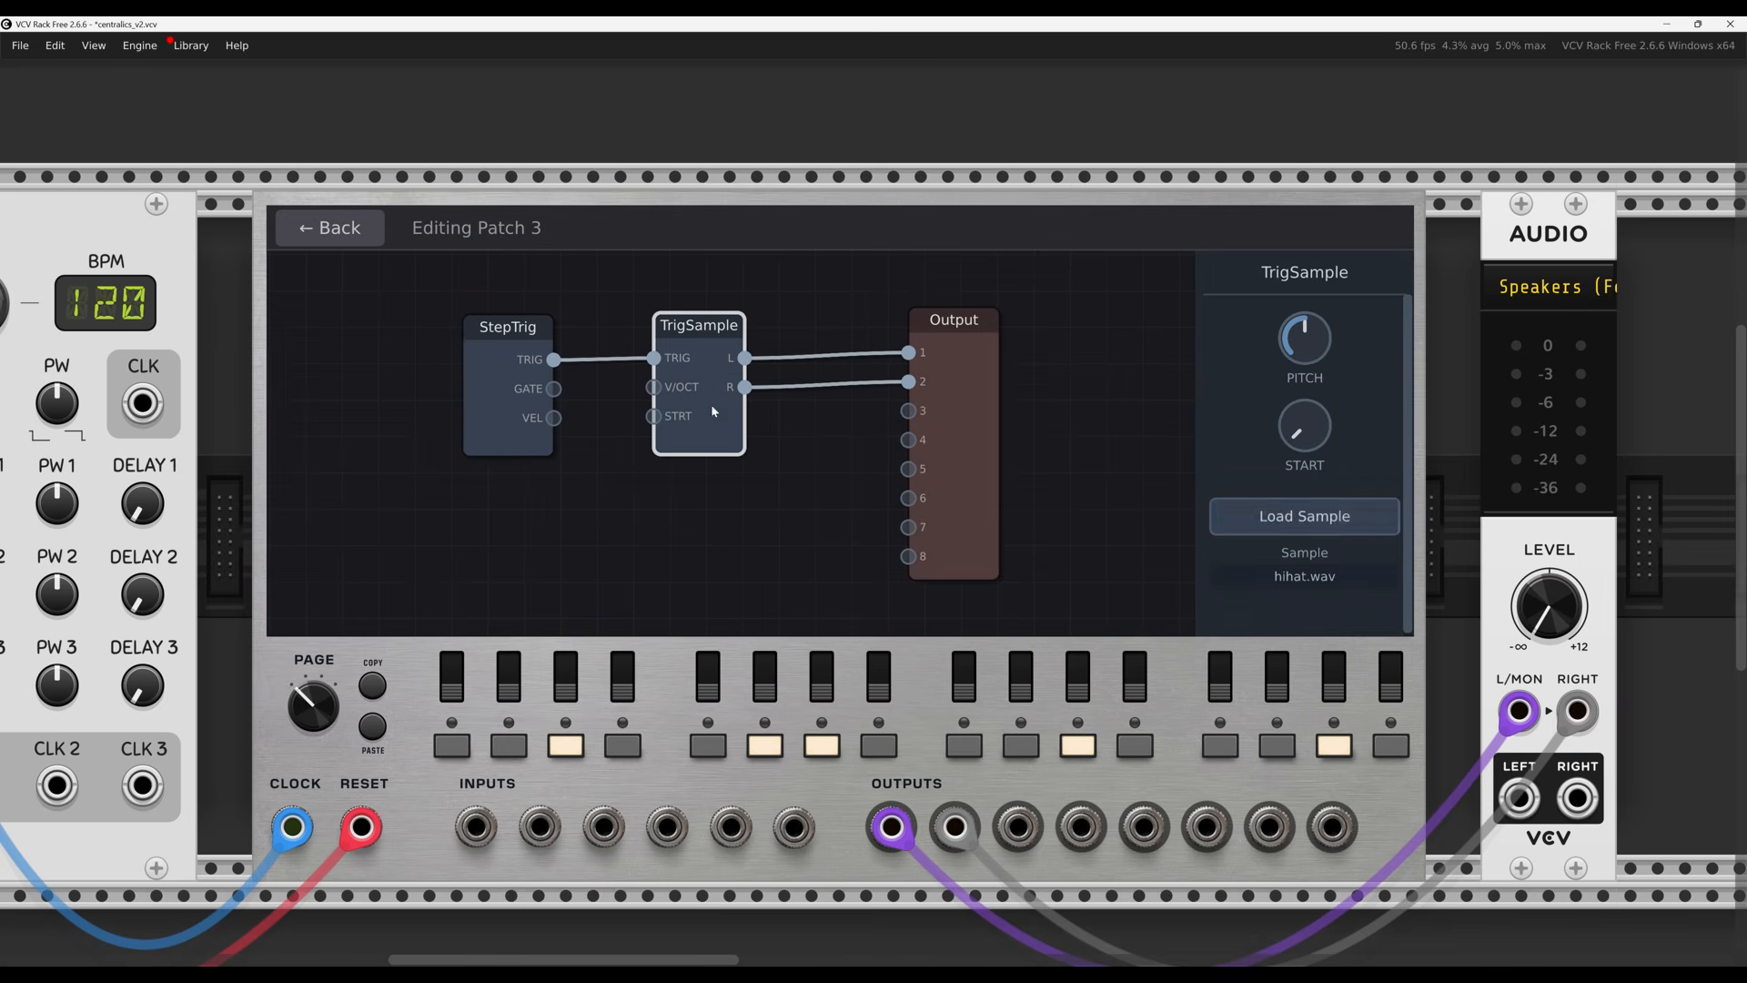
left_click(1287, 526)
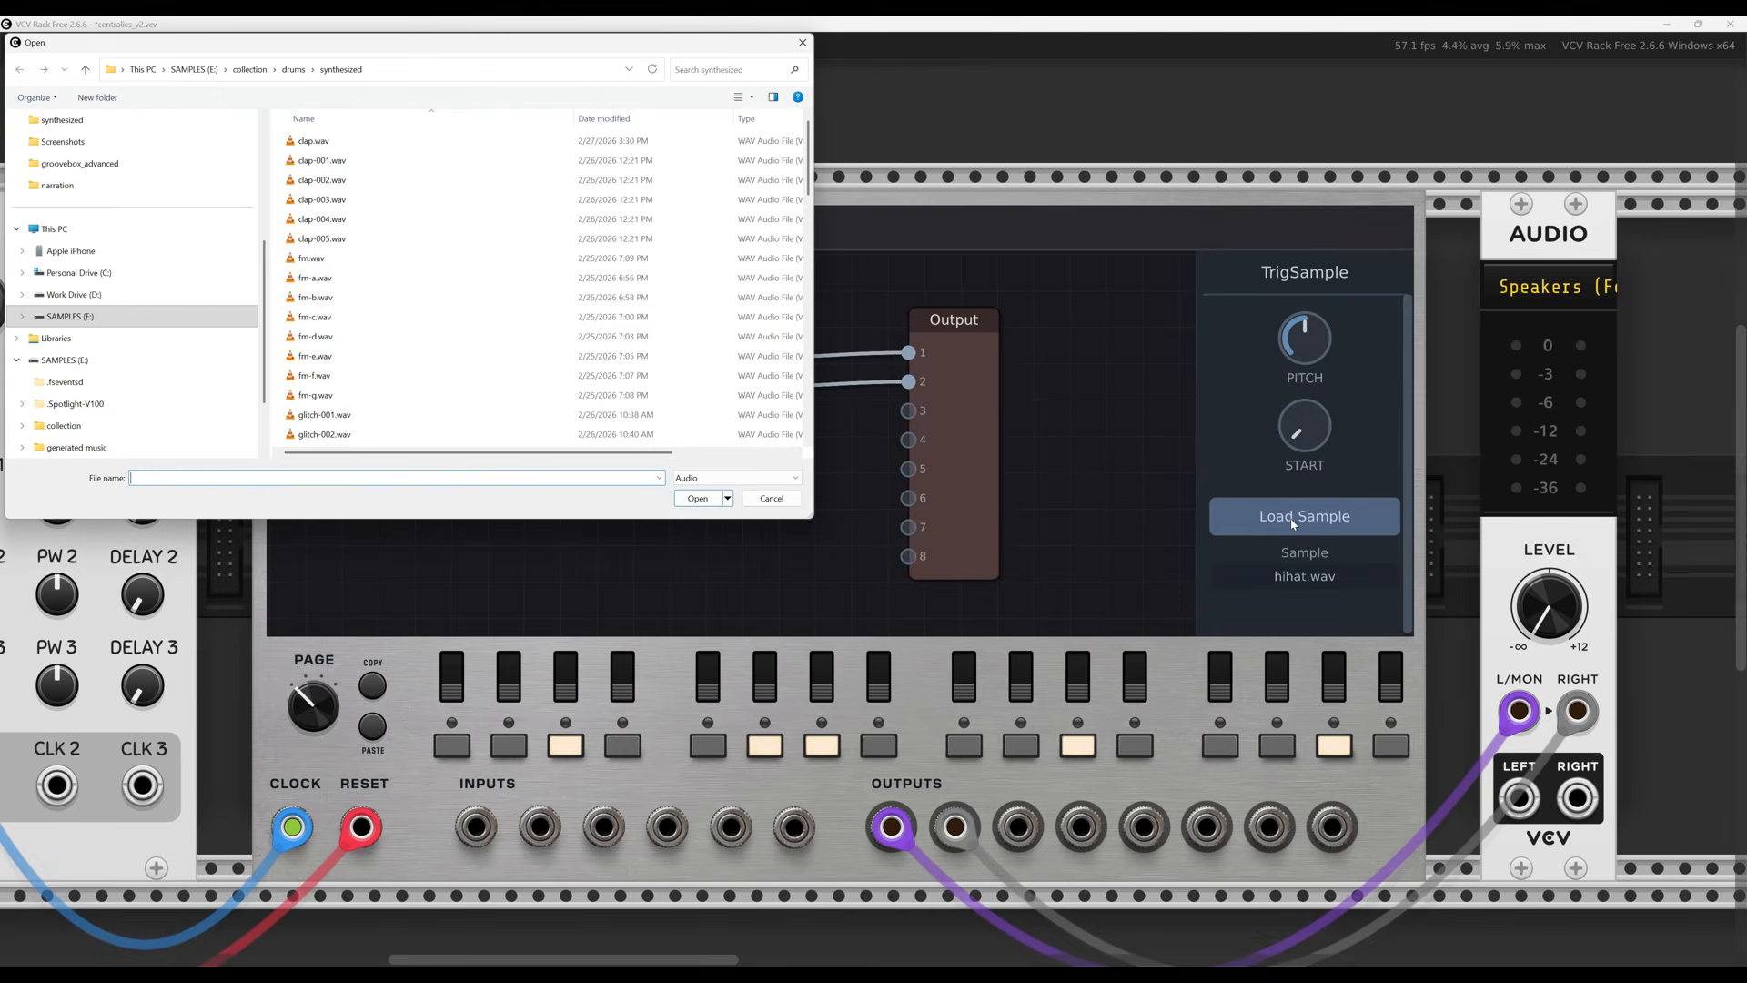
left_click(771, 499)
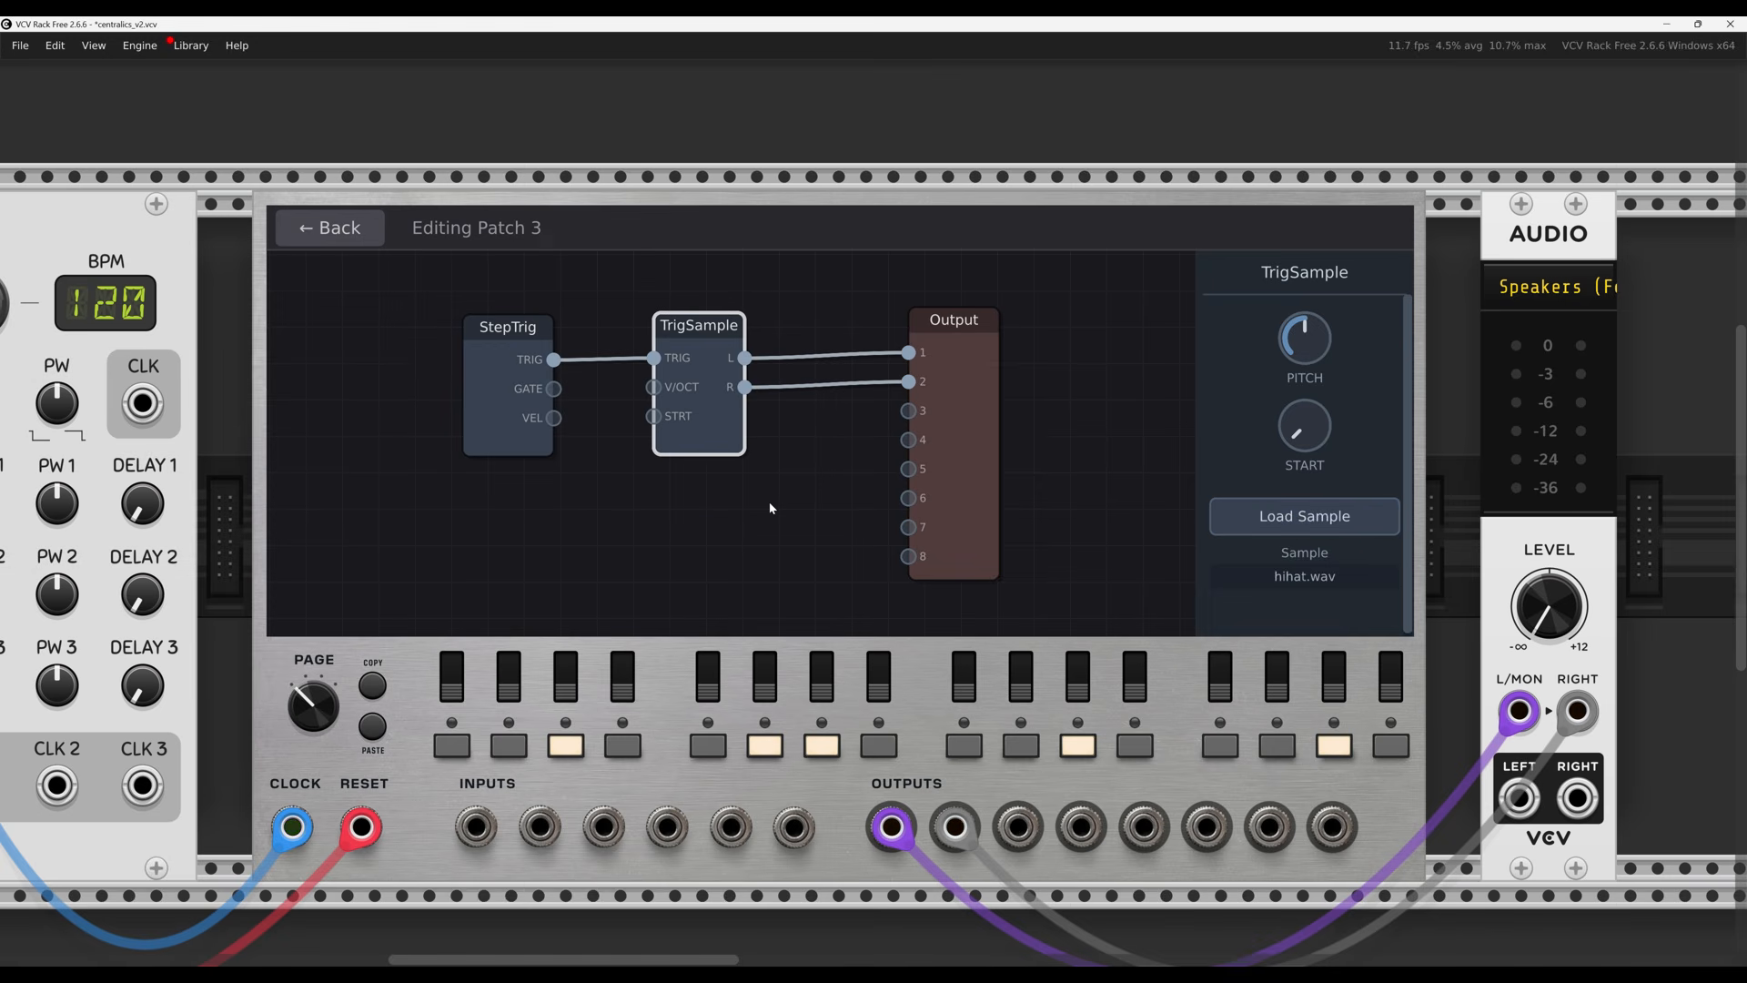
left_click(768, 506)
left_click(330, 228)
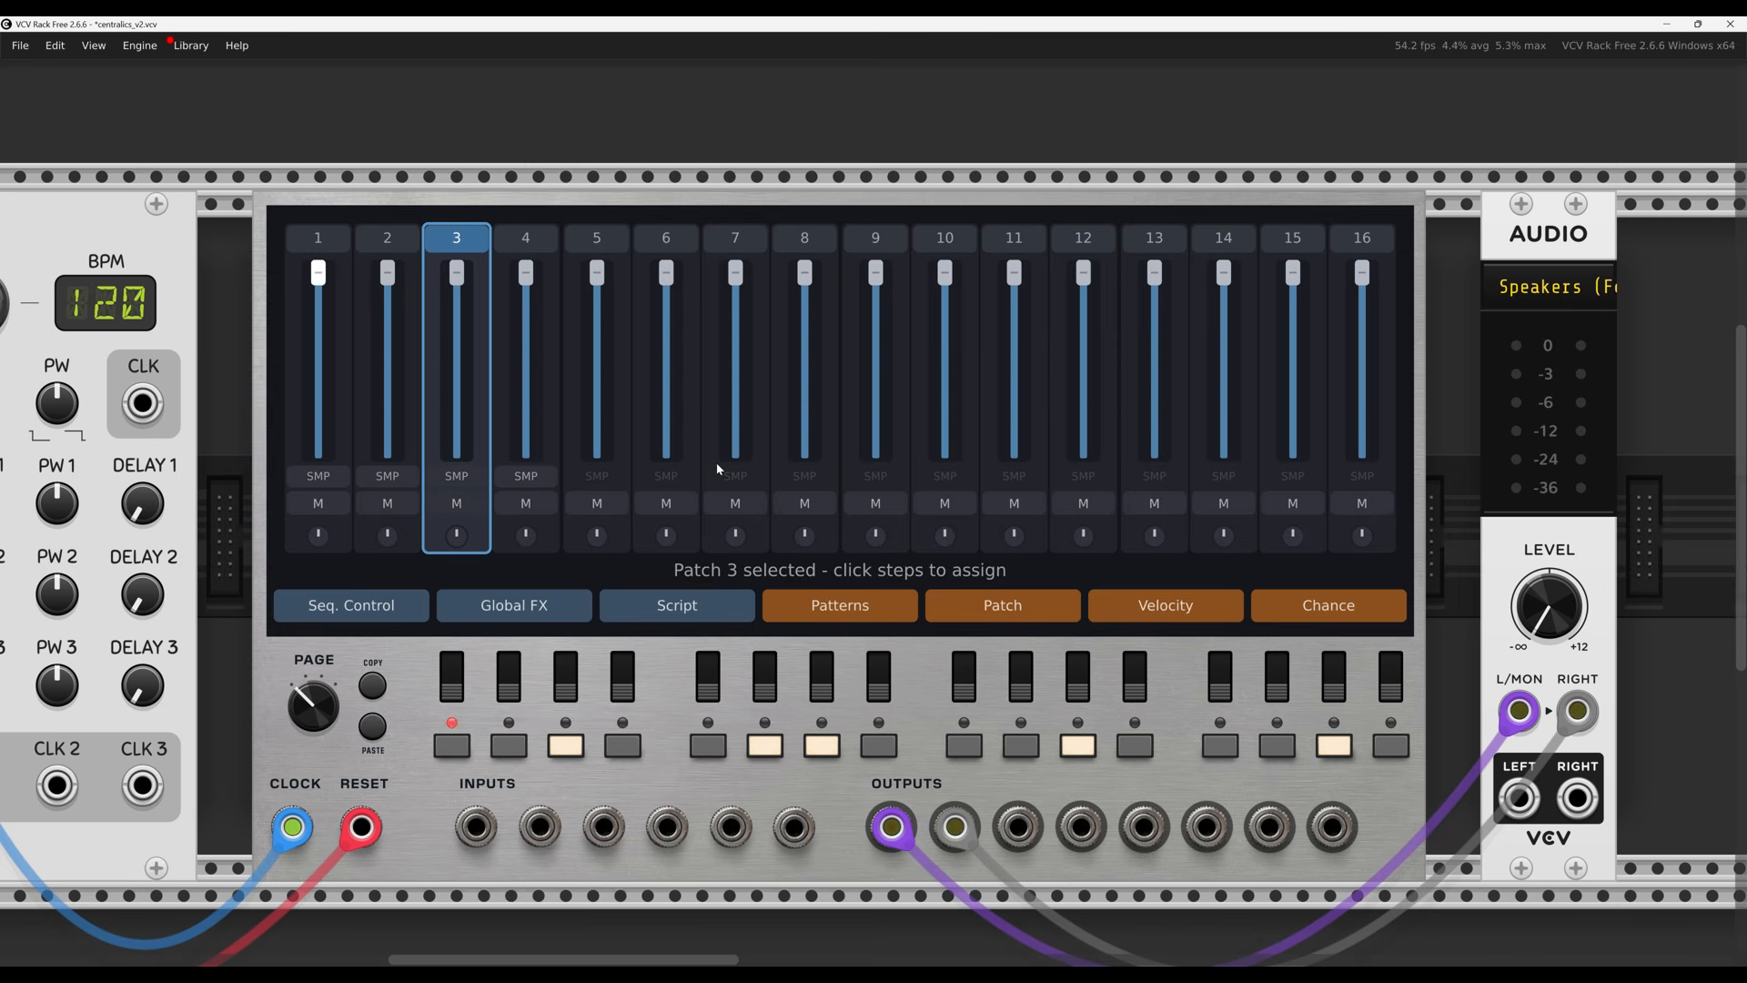
mouse_move(326, 274)
left_mouse_down()
mouse_move(325, 459)
mouse_move(317, 273)
left_mouse_up()
left_click_drag(456, 535, 480, 450)
left_click_drag(563, 465, 460, 523)
left_click(466, 502)
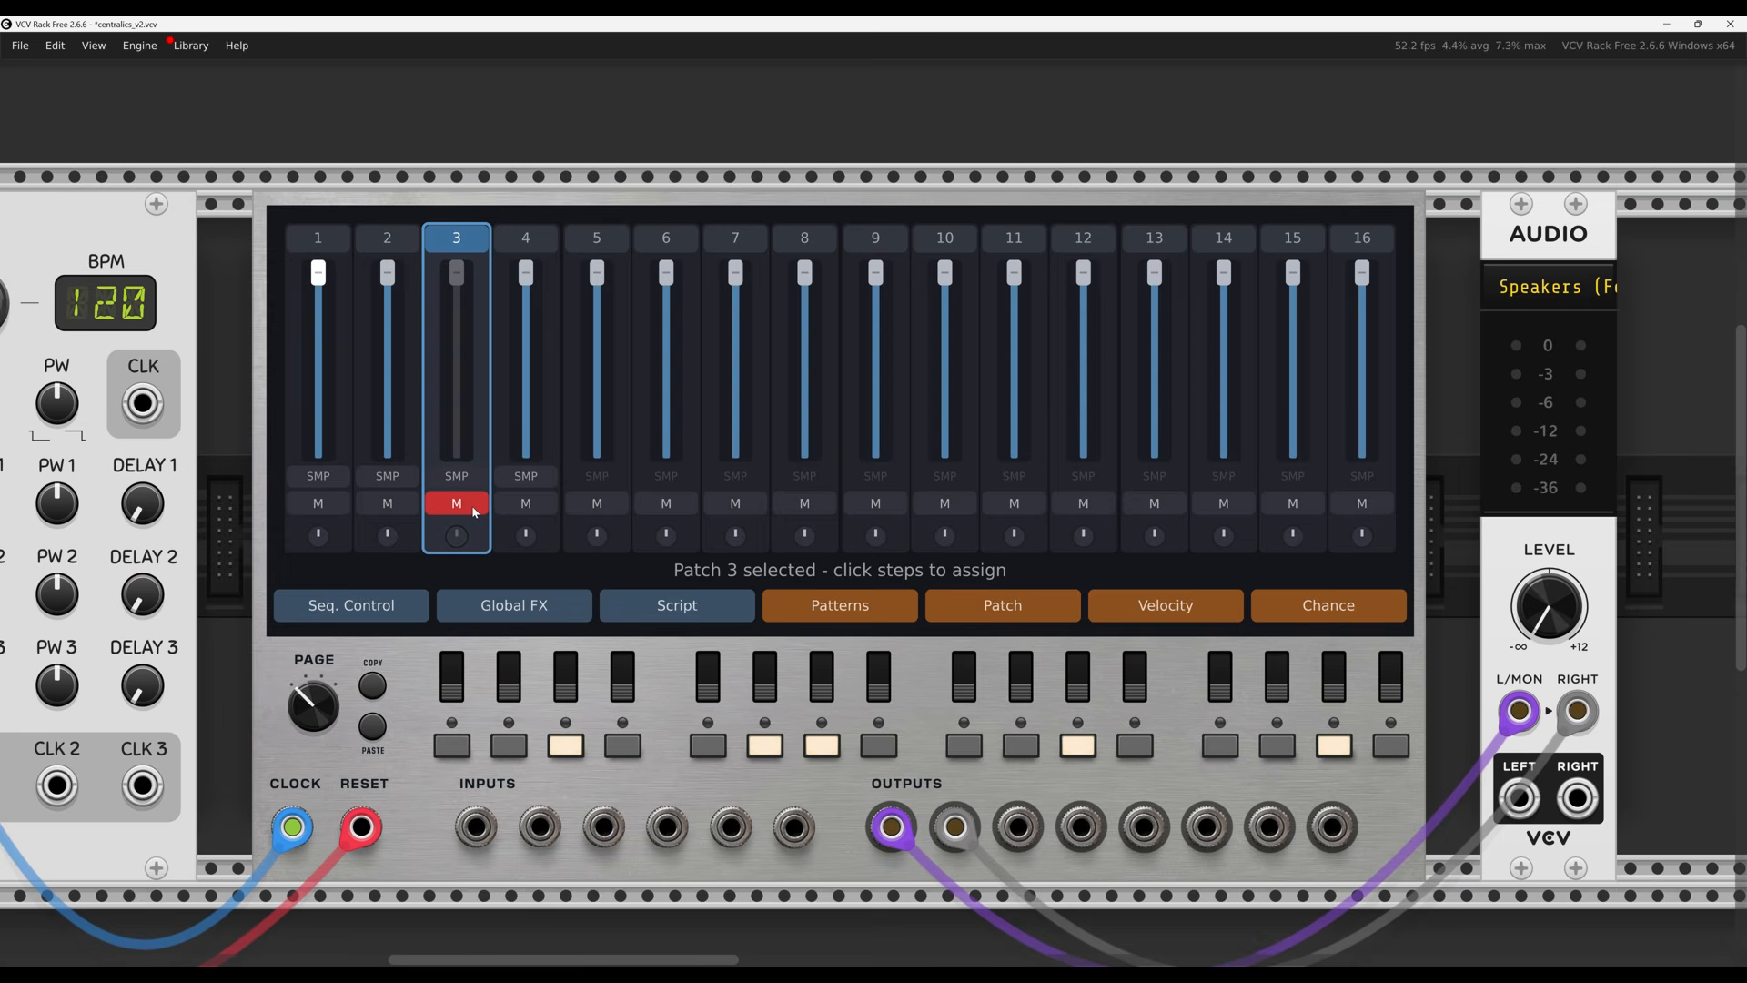
left_click(471, 505)
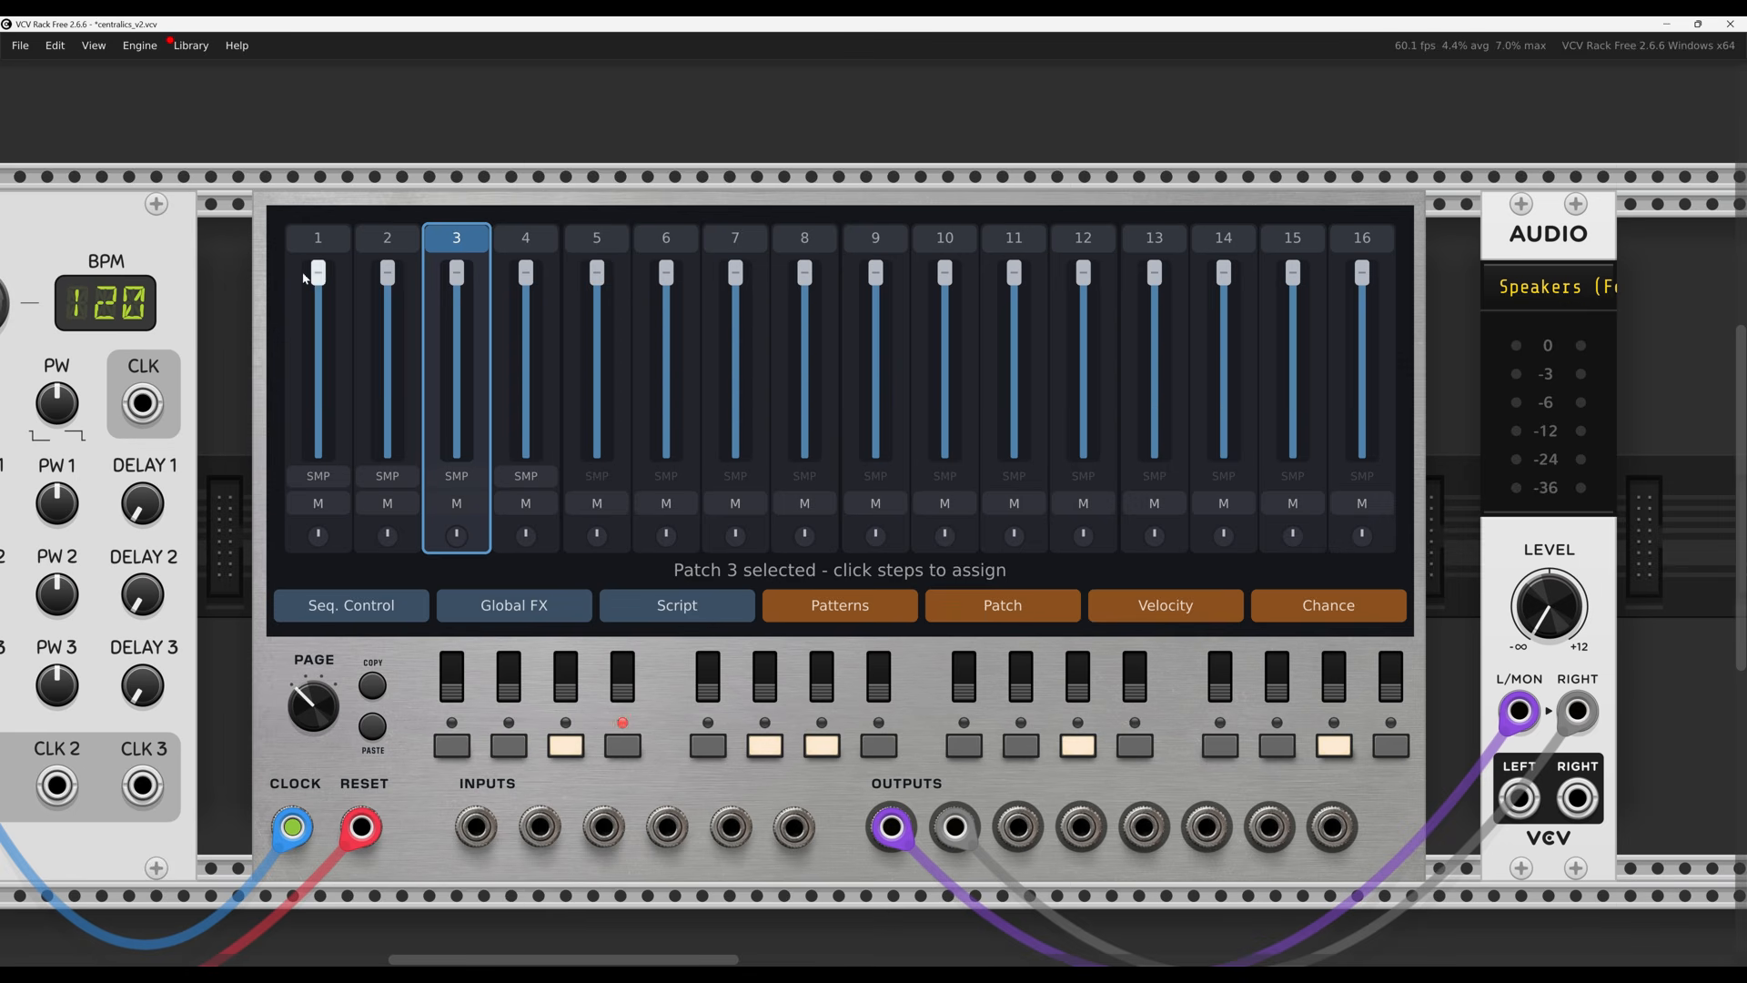
Try steps 2, 6, 10 and 14 on patch 1, then remove them, leaving steps 1, 5, 9, 13
left_click(319, 238)
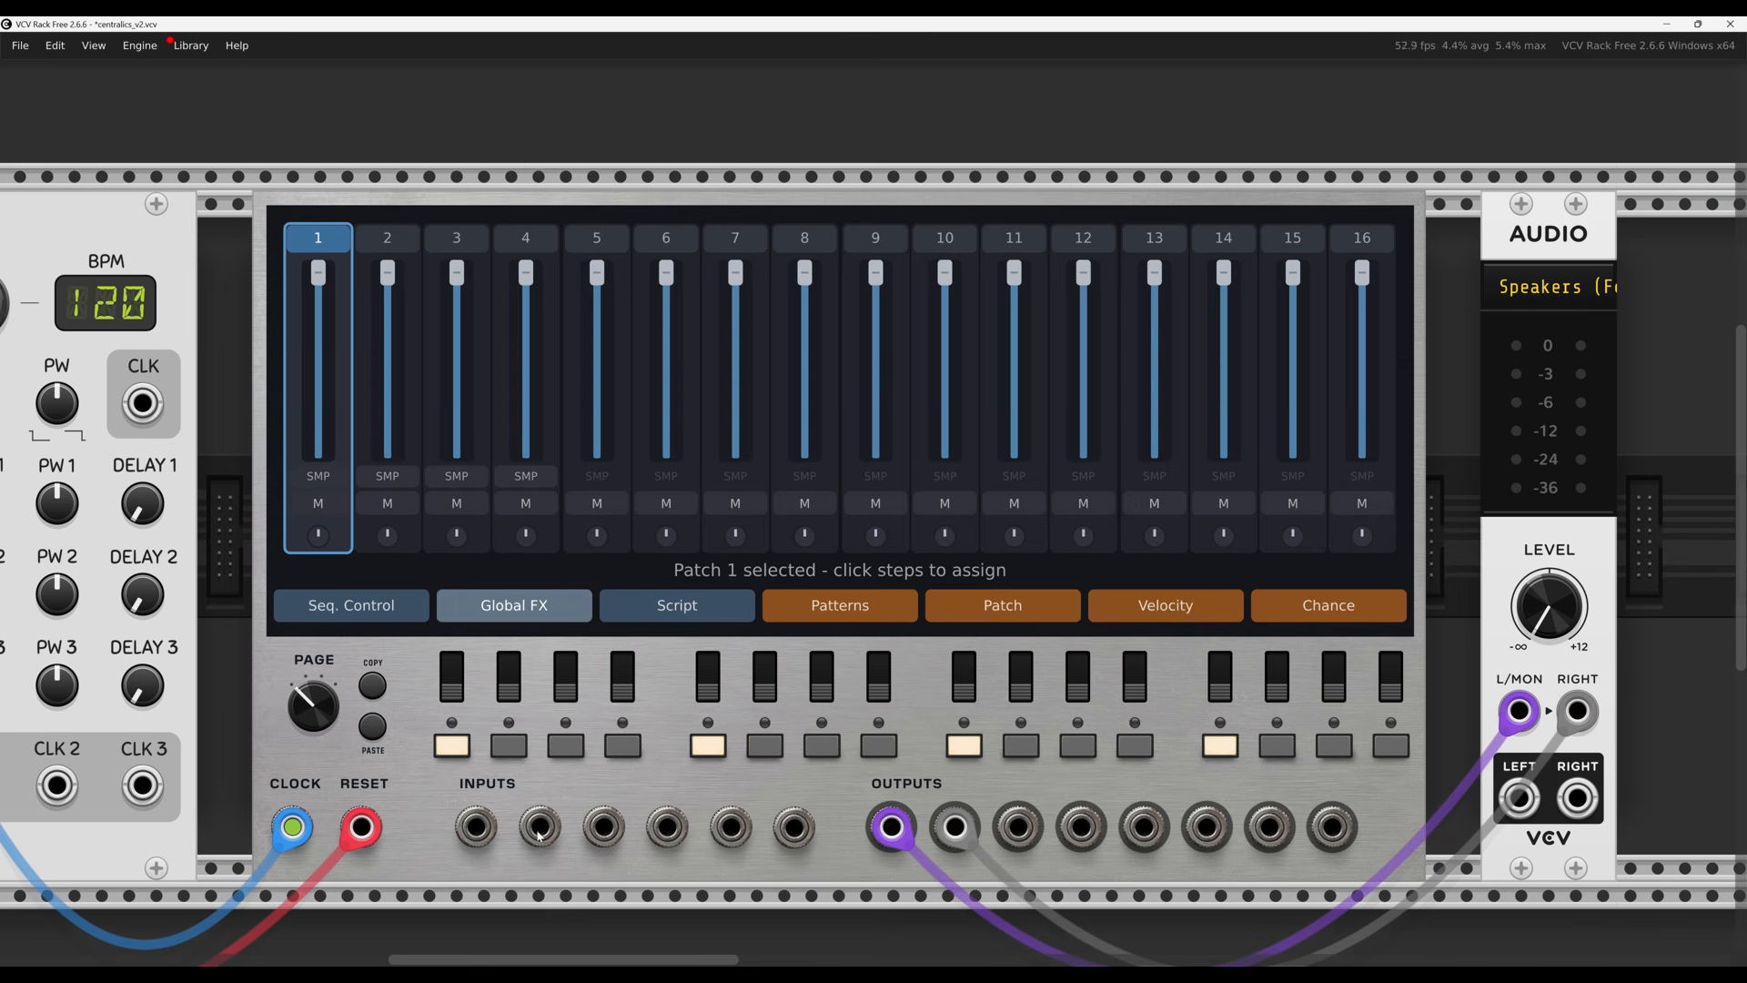
left_click(509, 746)
left_click(756, 748)
left_click(1021, 746)
left_click(1276, 746)
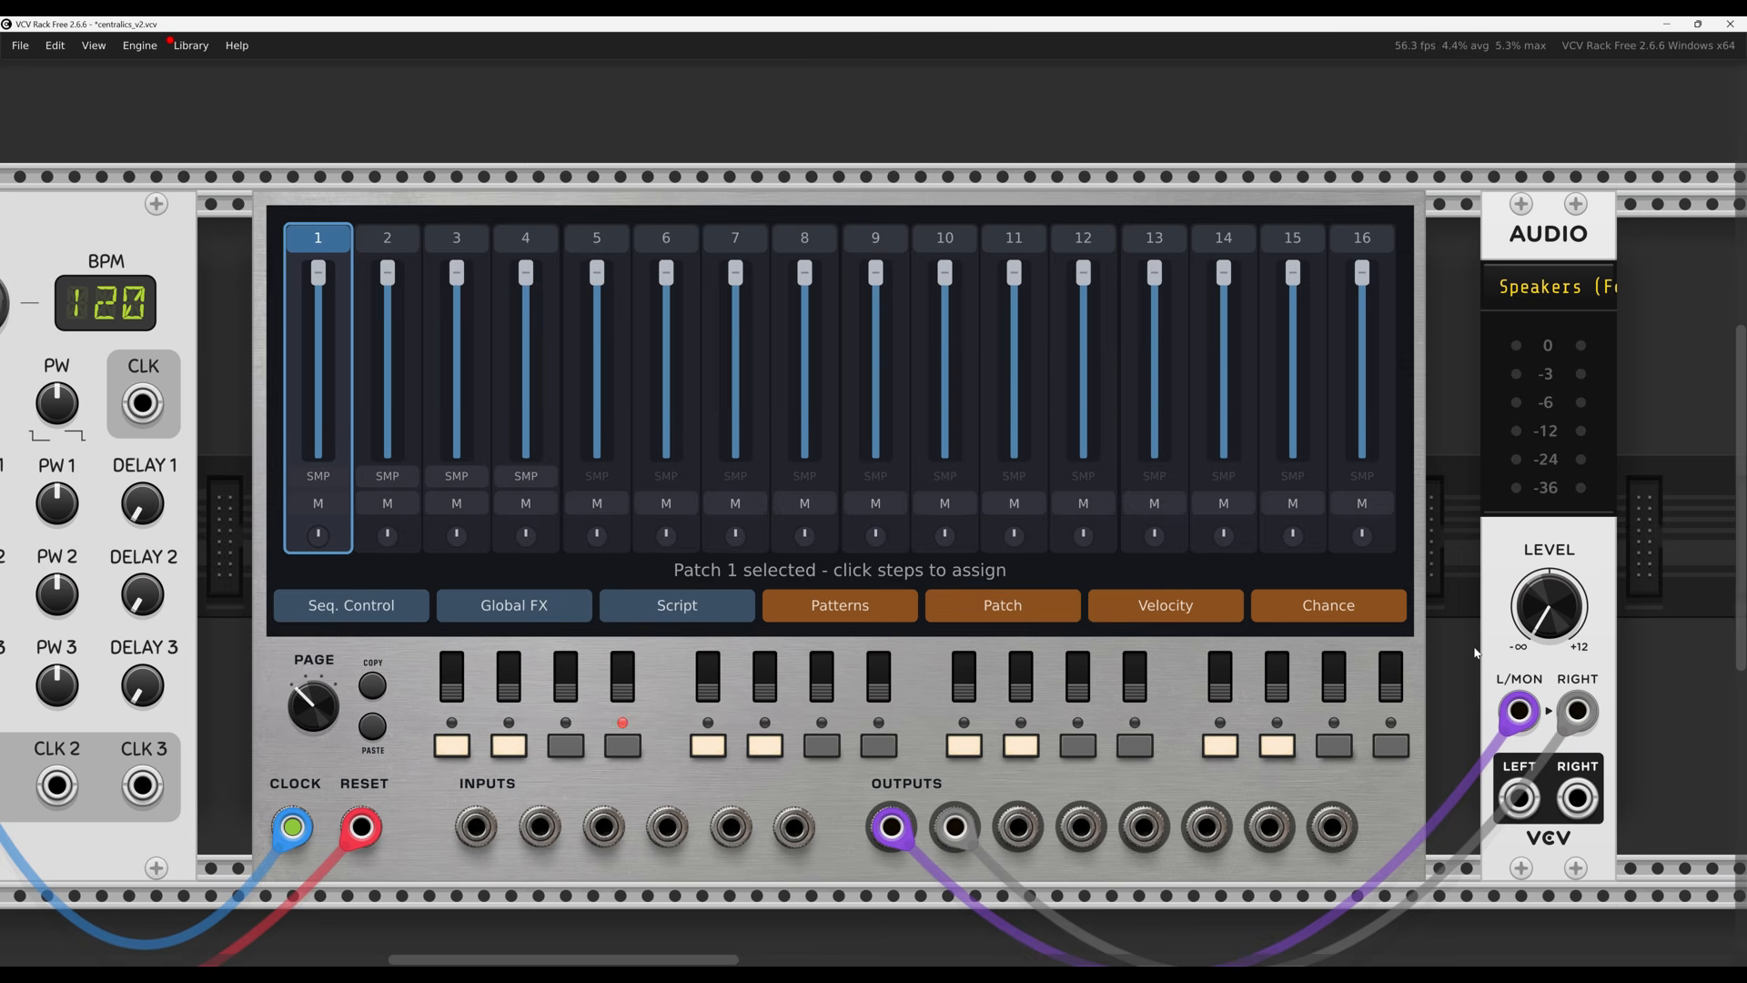
left_click(508, 747)
left_click(752, 751)
left_click(1019, 747)
left_click(394, 242)
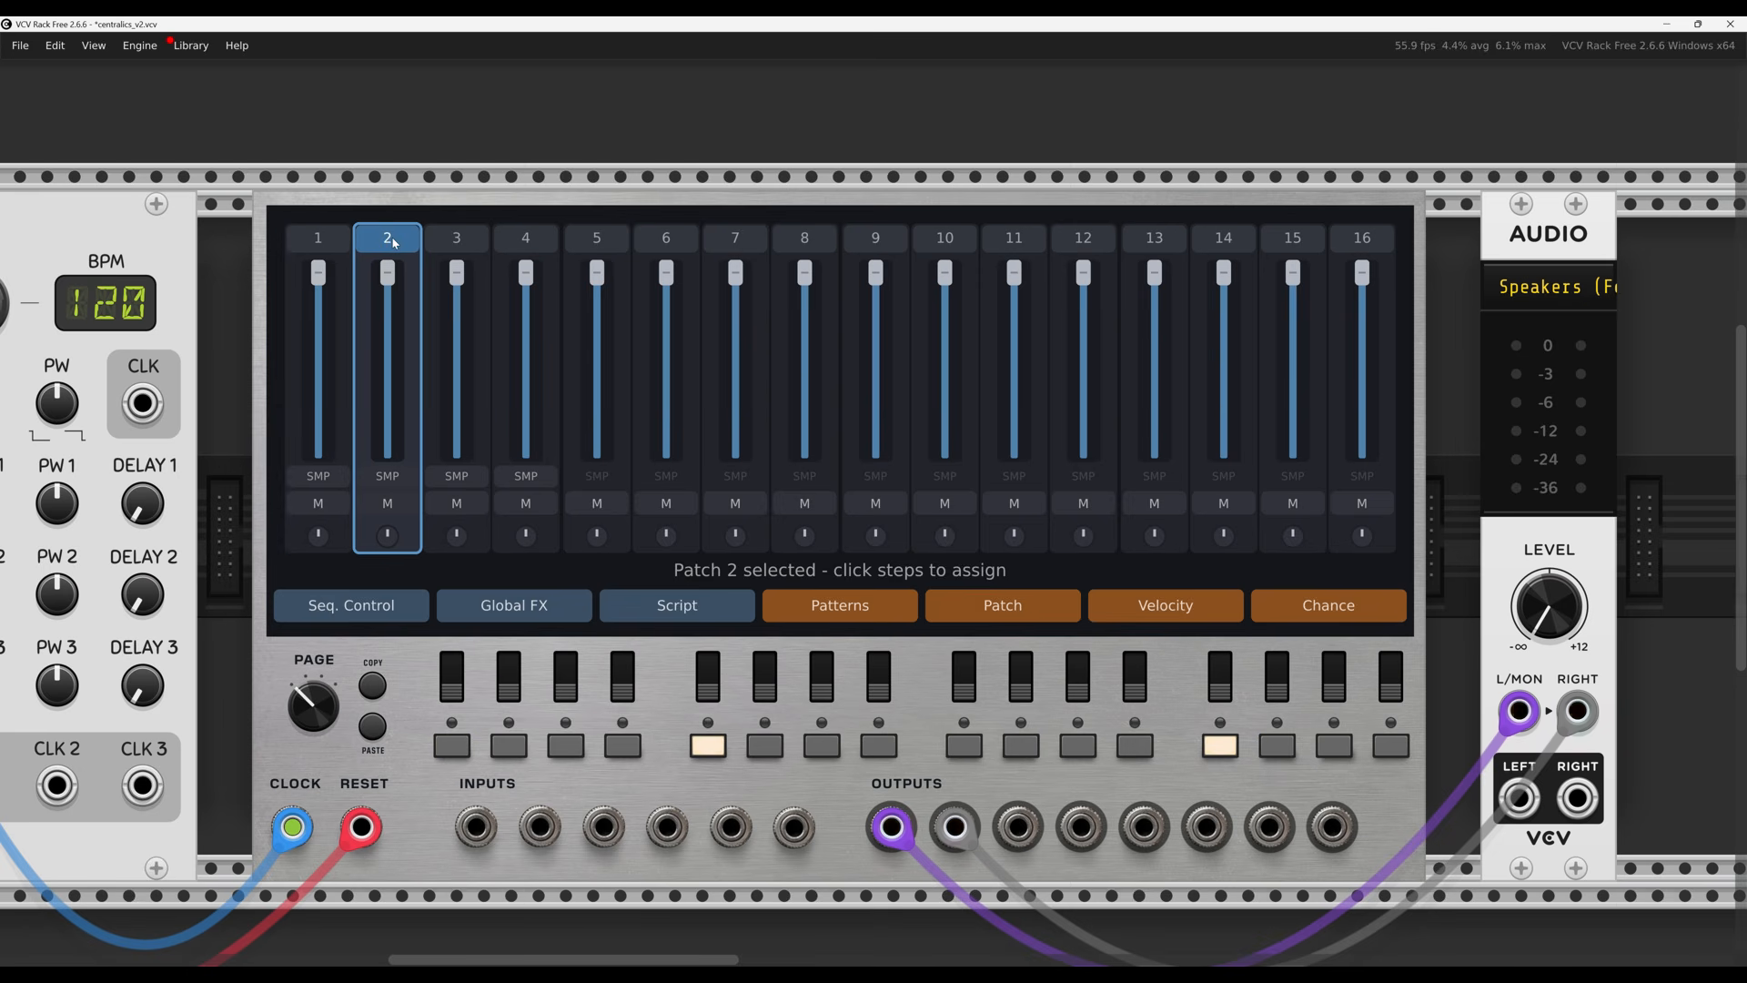
left_click(320, 239)
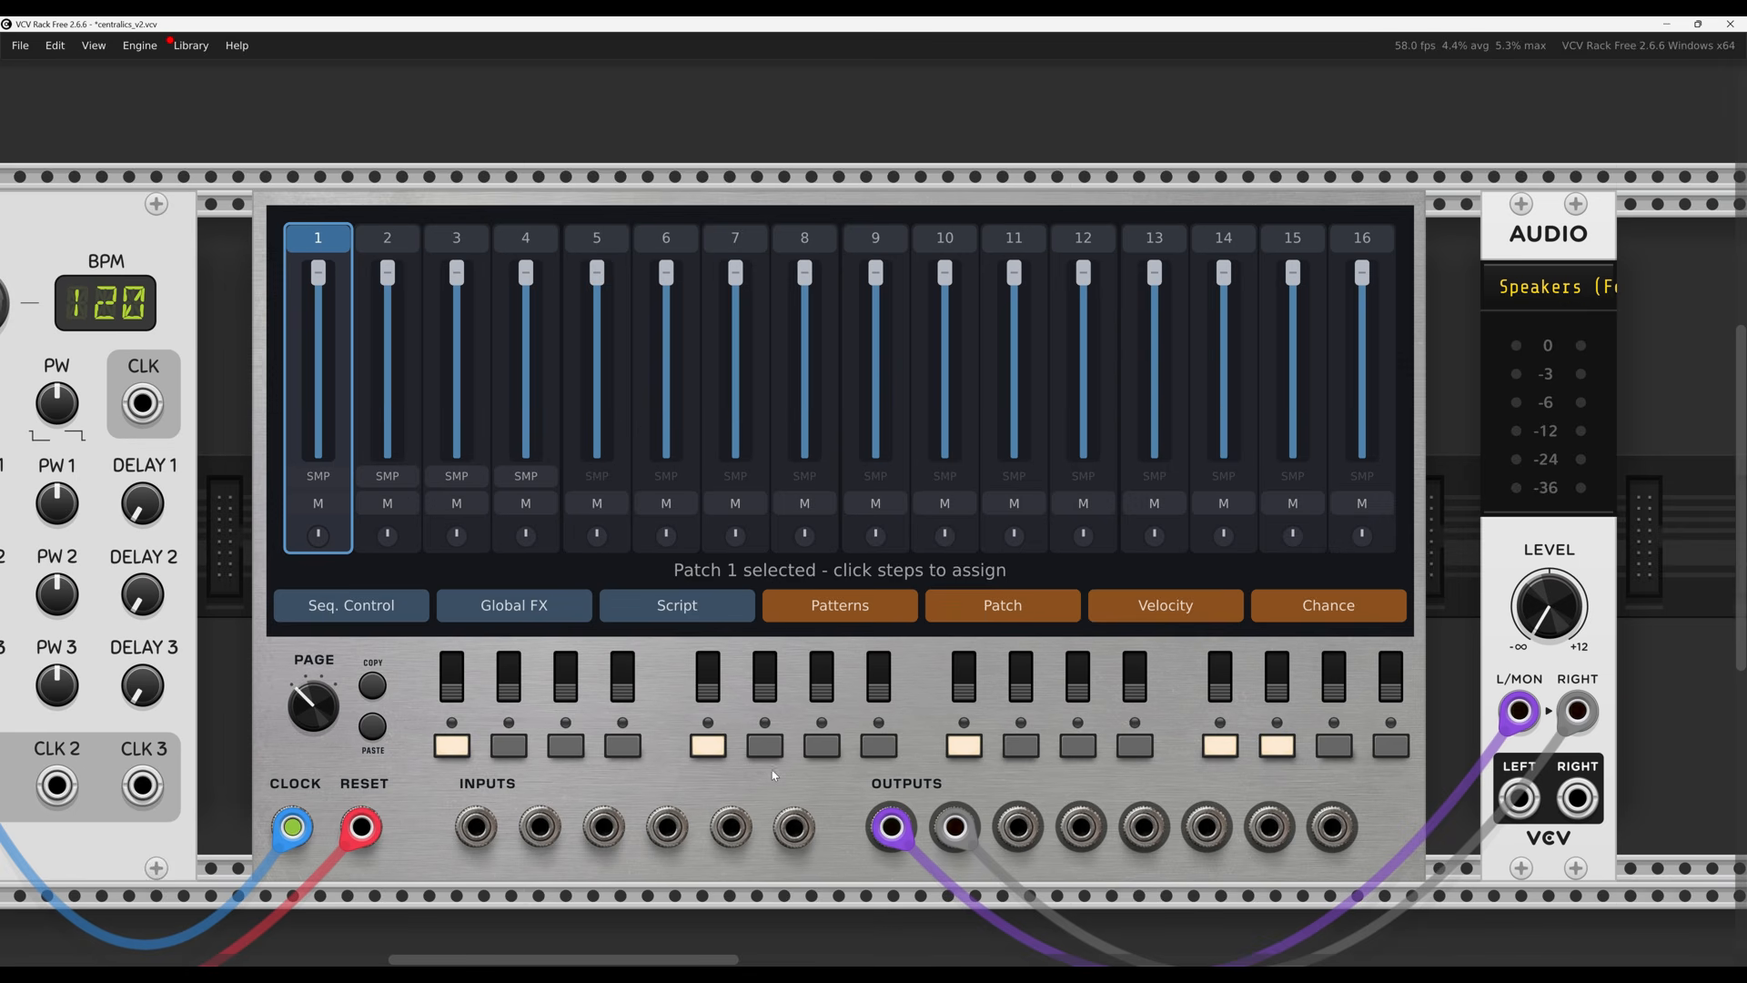
left_click(1291, 754)
Select patch 3 and turn on every remaining step so it plays all sixteen
left_click(457, 238)
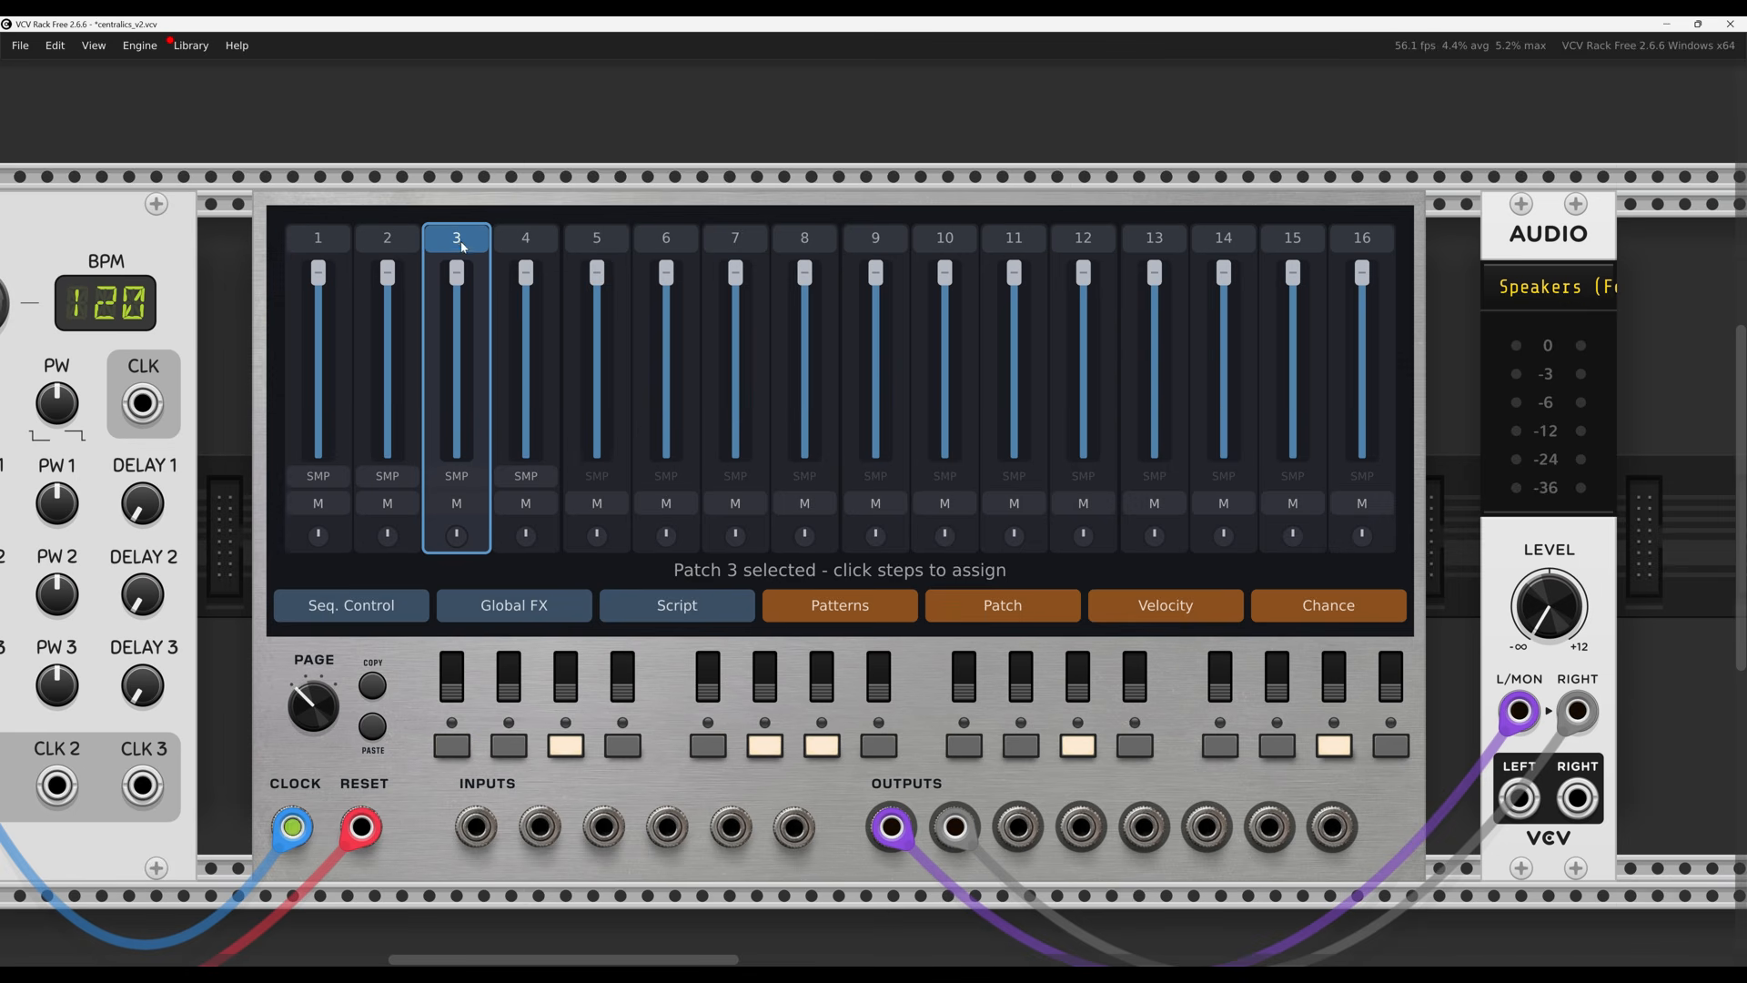
left_click(508, 746)
left_click(451, 746)
left_click(622, 746)
left_click(708, 746)
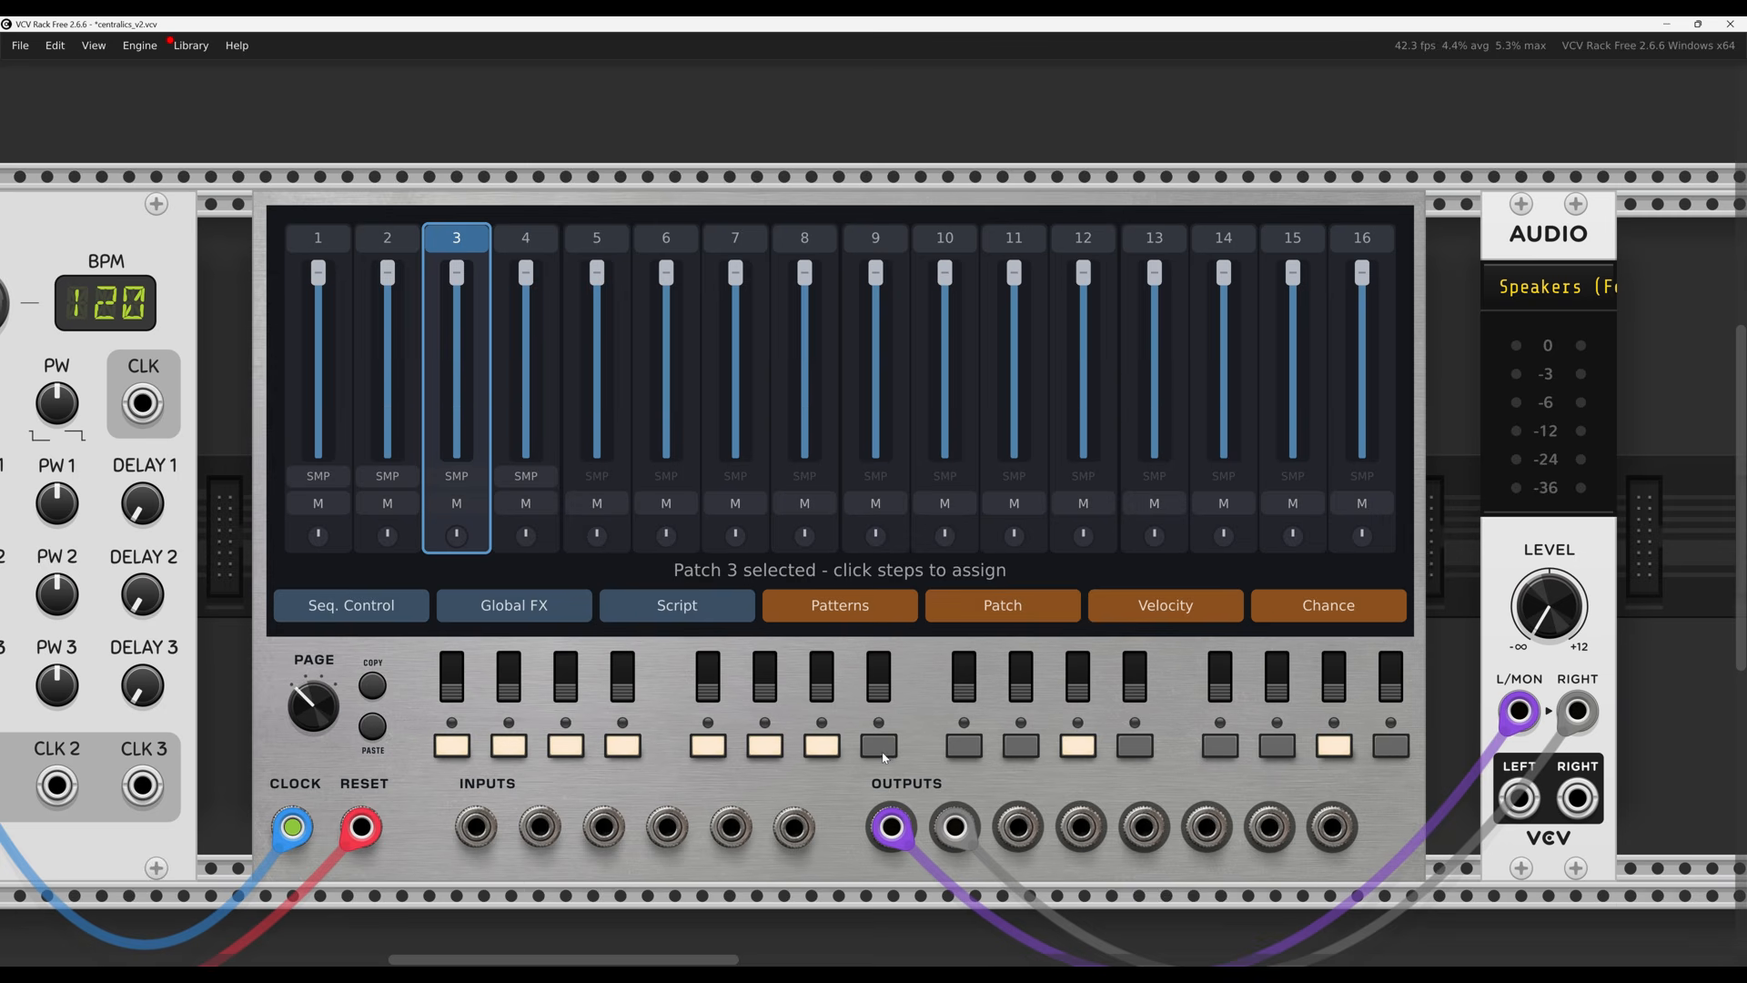
left_click(880, 754)
left_click(964, 748)
left_click(1021, 747)
left_click(1128, 753)
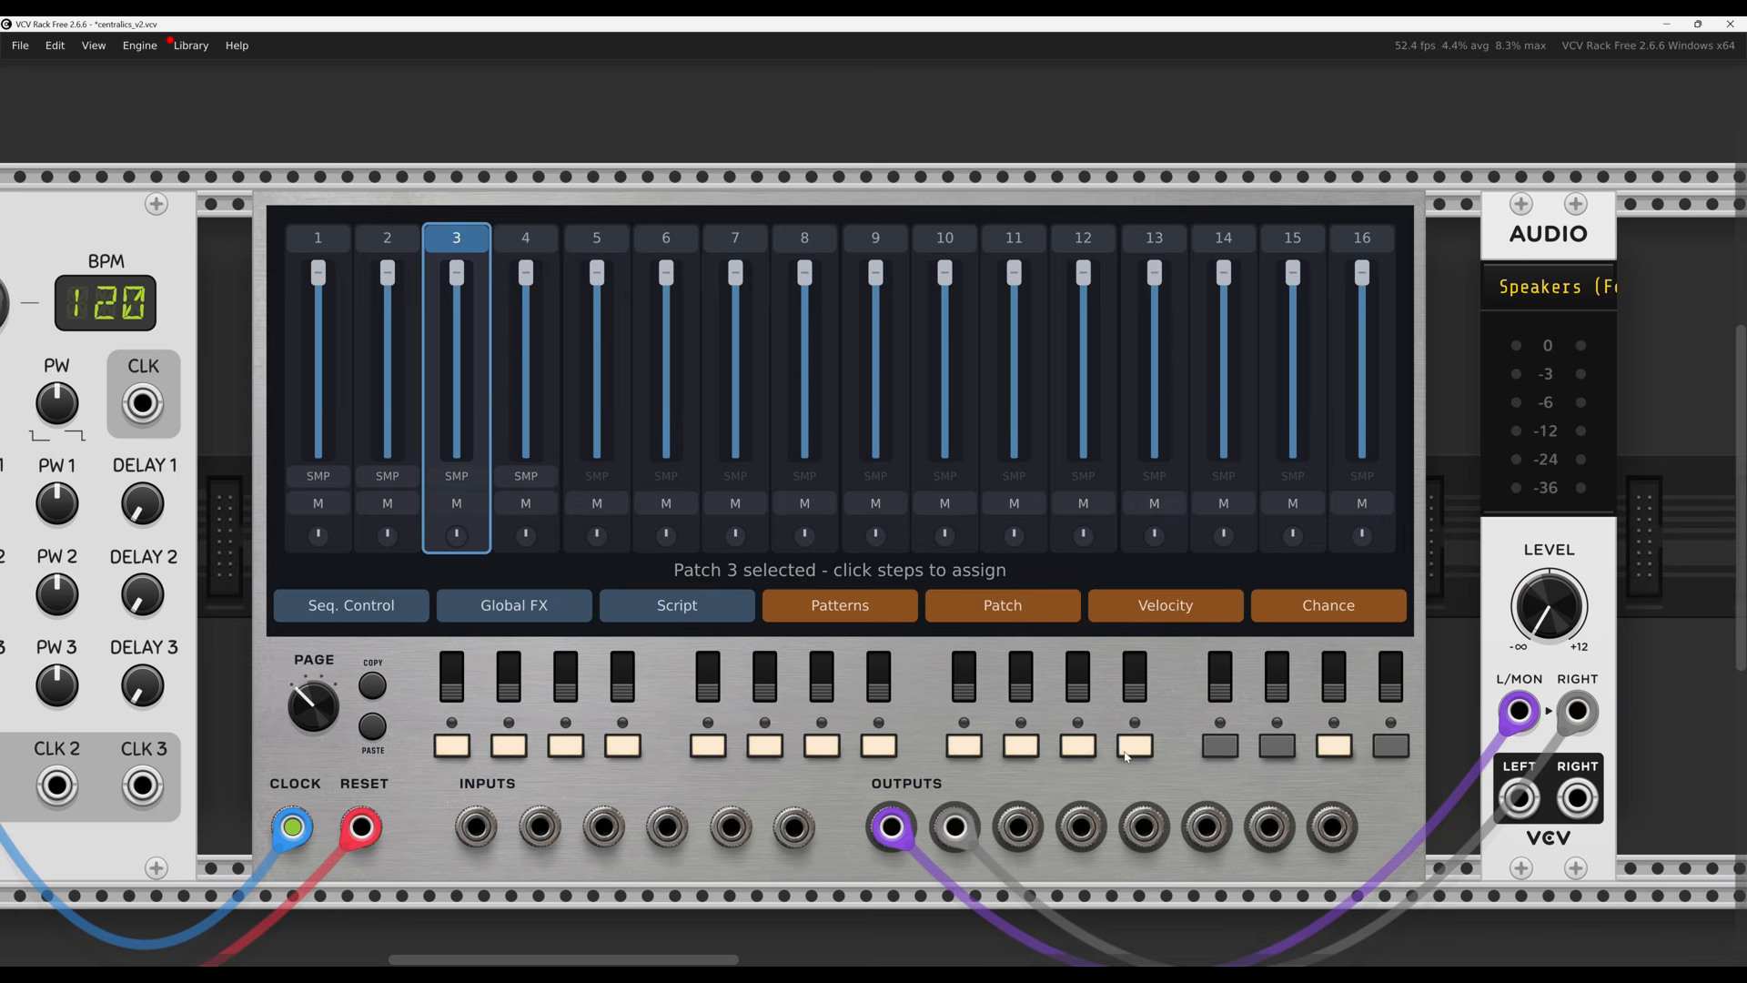
left_click(1215, 748)
left_click(1277, 748)
left_click(1389, 748)
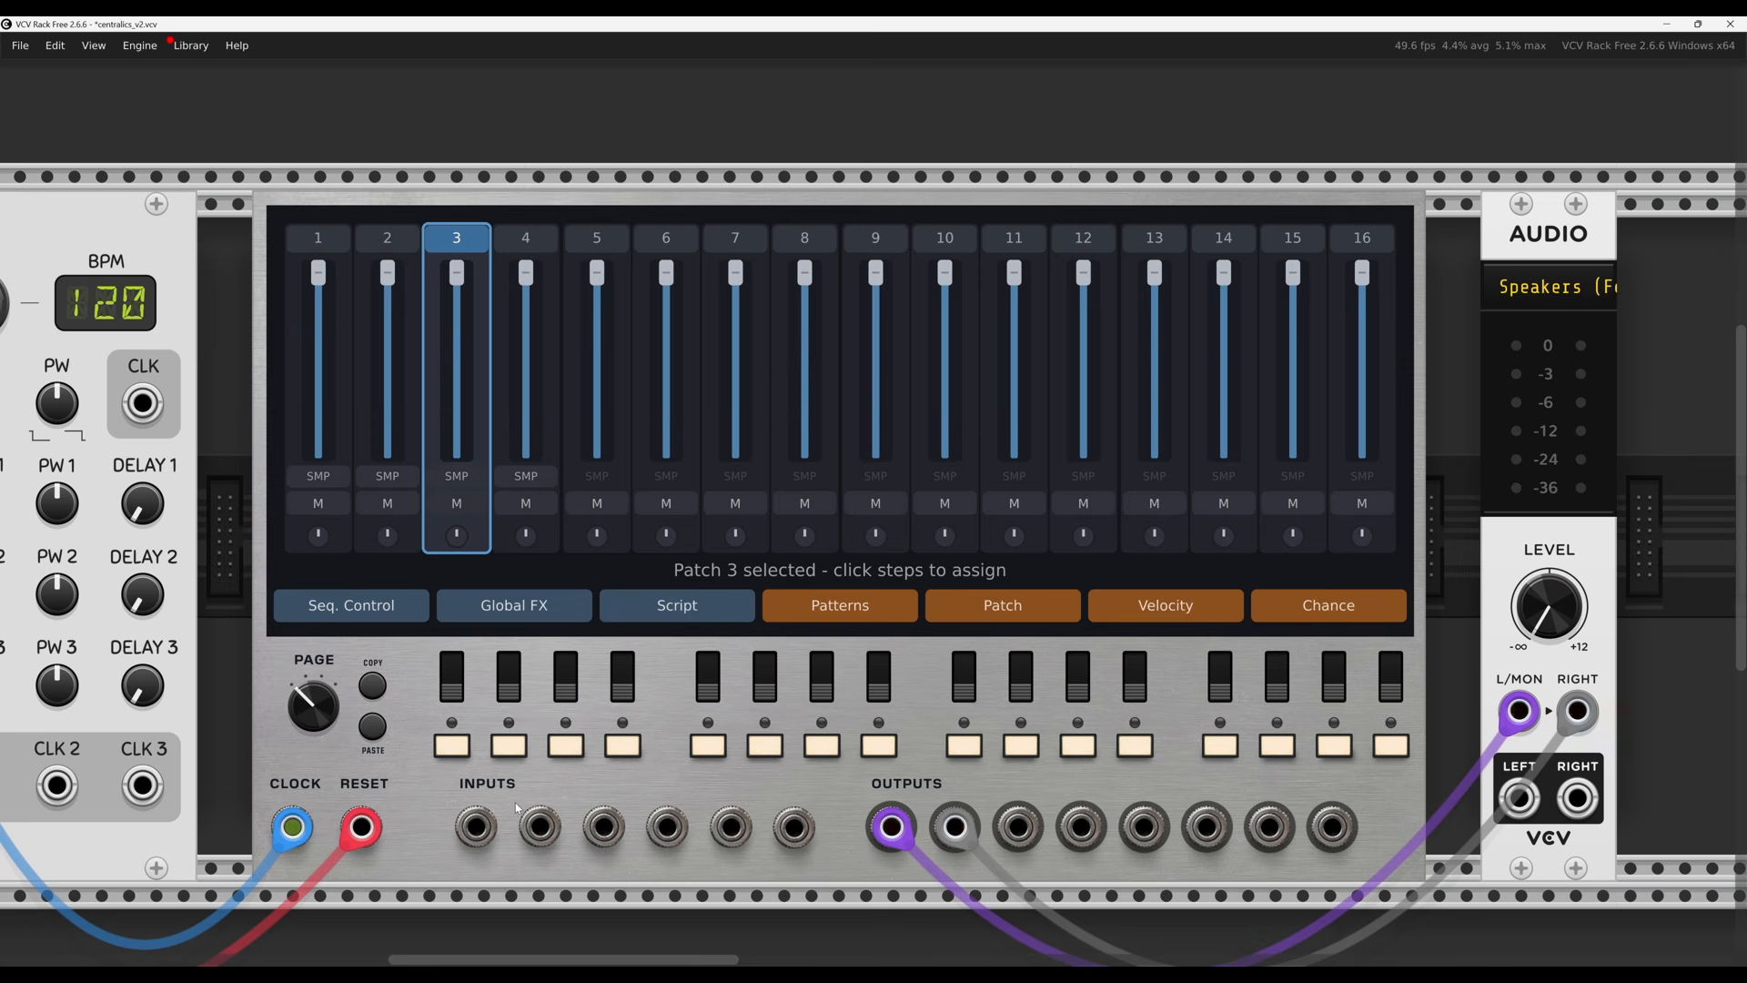
left_click(459, 690)
left_click(458, 691)
Copy the current step page and paste it onto page 2
left_click(372, 689)
mouse_move(326, 708)
left_mouse_down()
mouse_move(326, 678)
mouse_move(314, 723)
left_mouse_up()
left_click(371, 727)
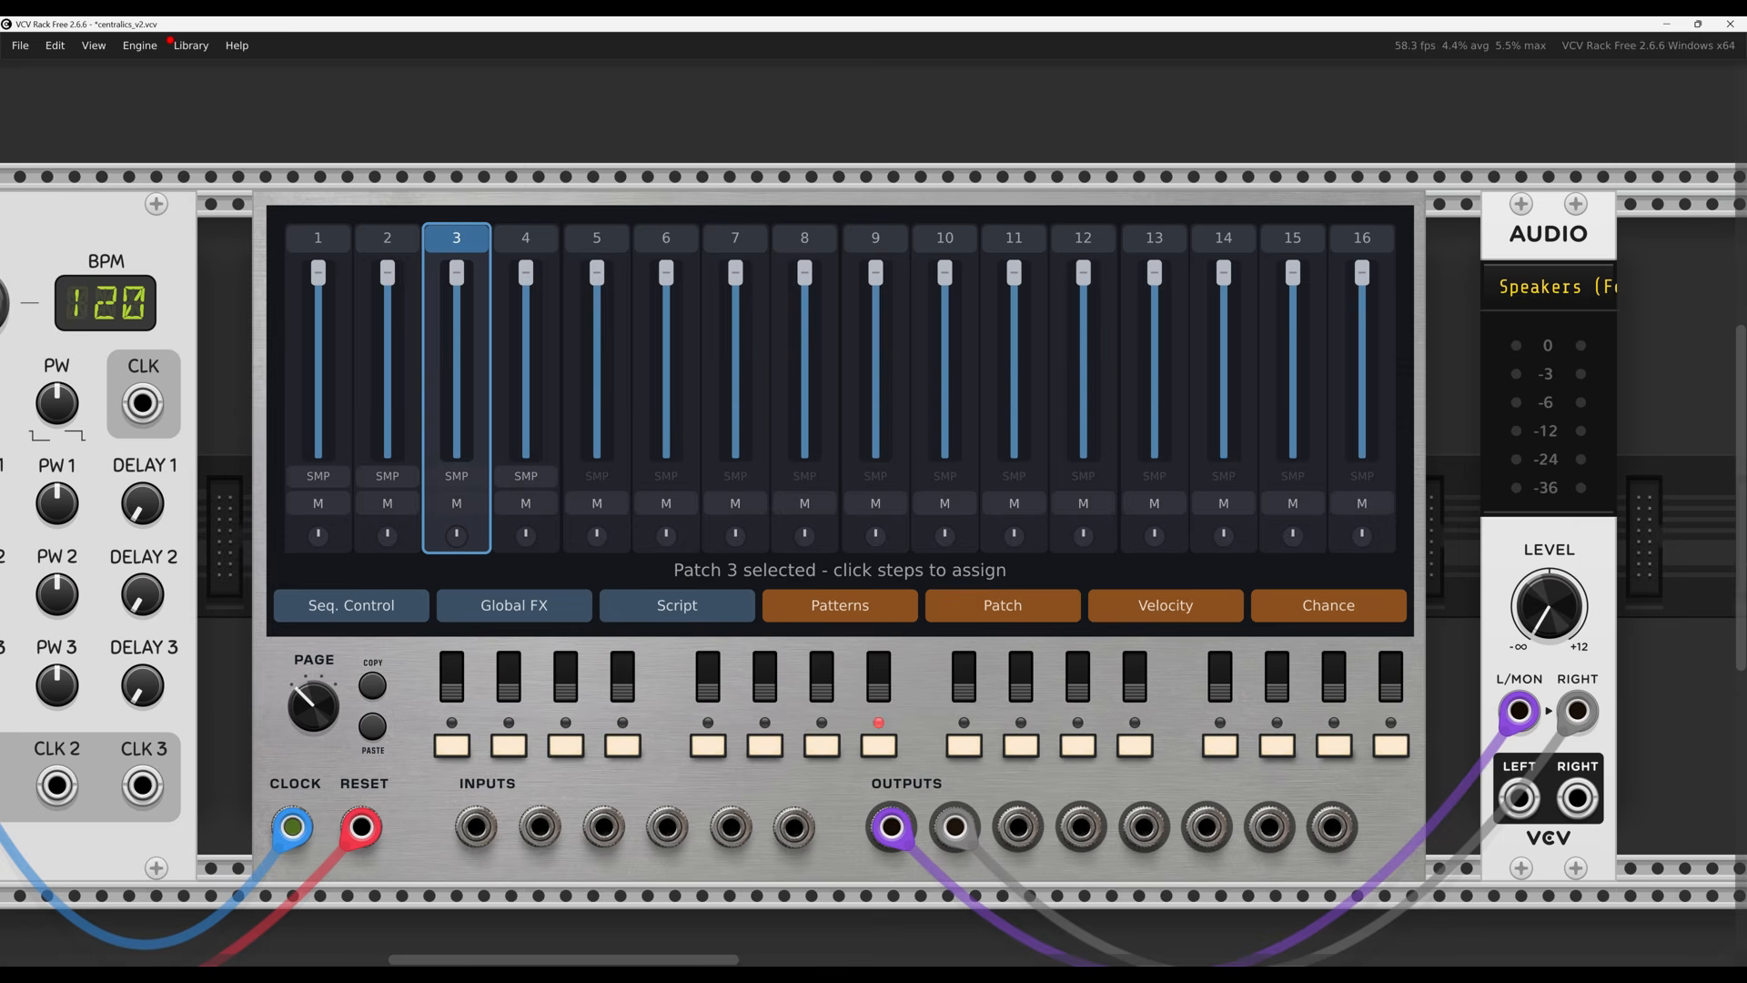
Change patch 3's sample from hihat.wav to hat-006.wav
left_click(457, 477)
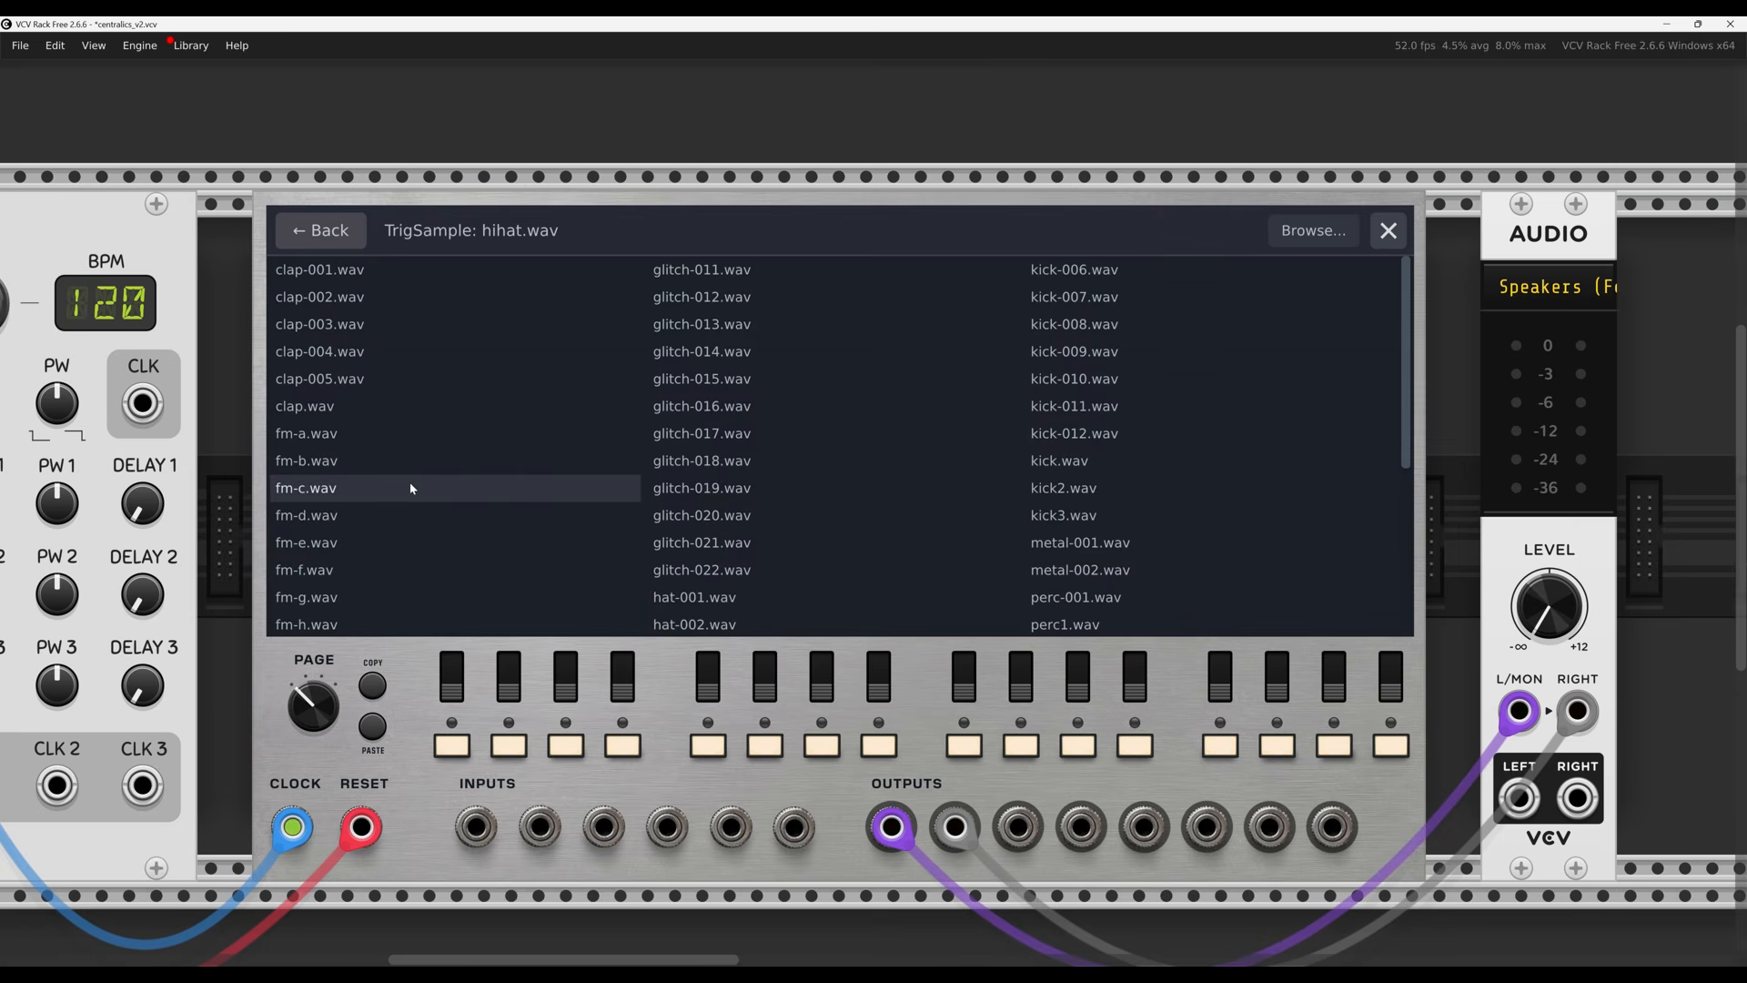
scroll(385, 504, "down", 5)
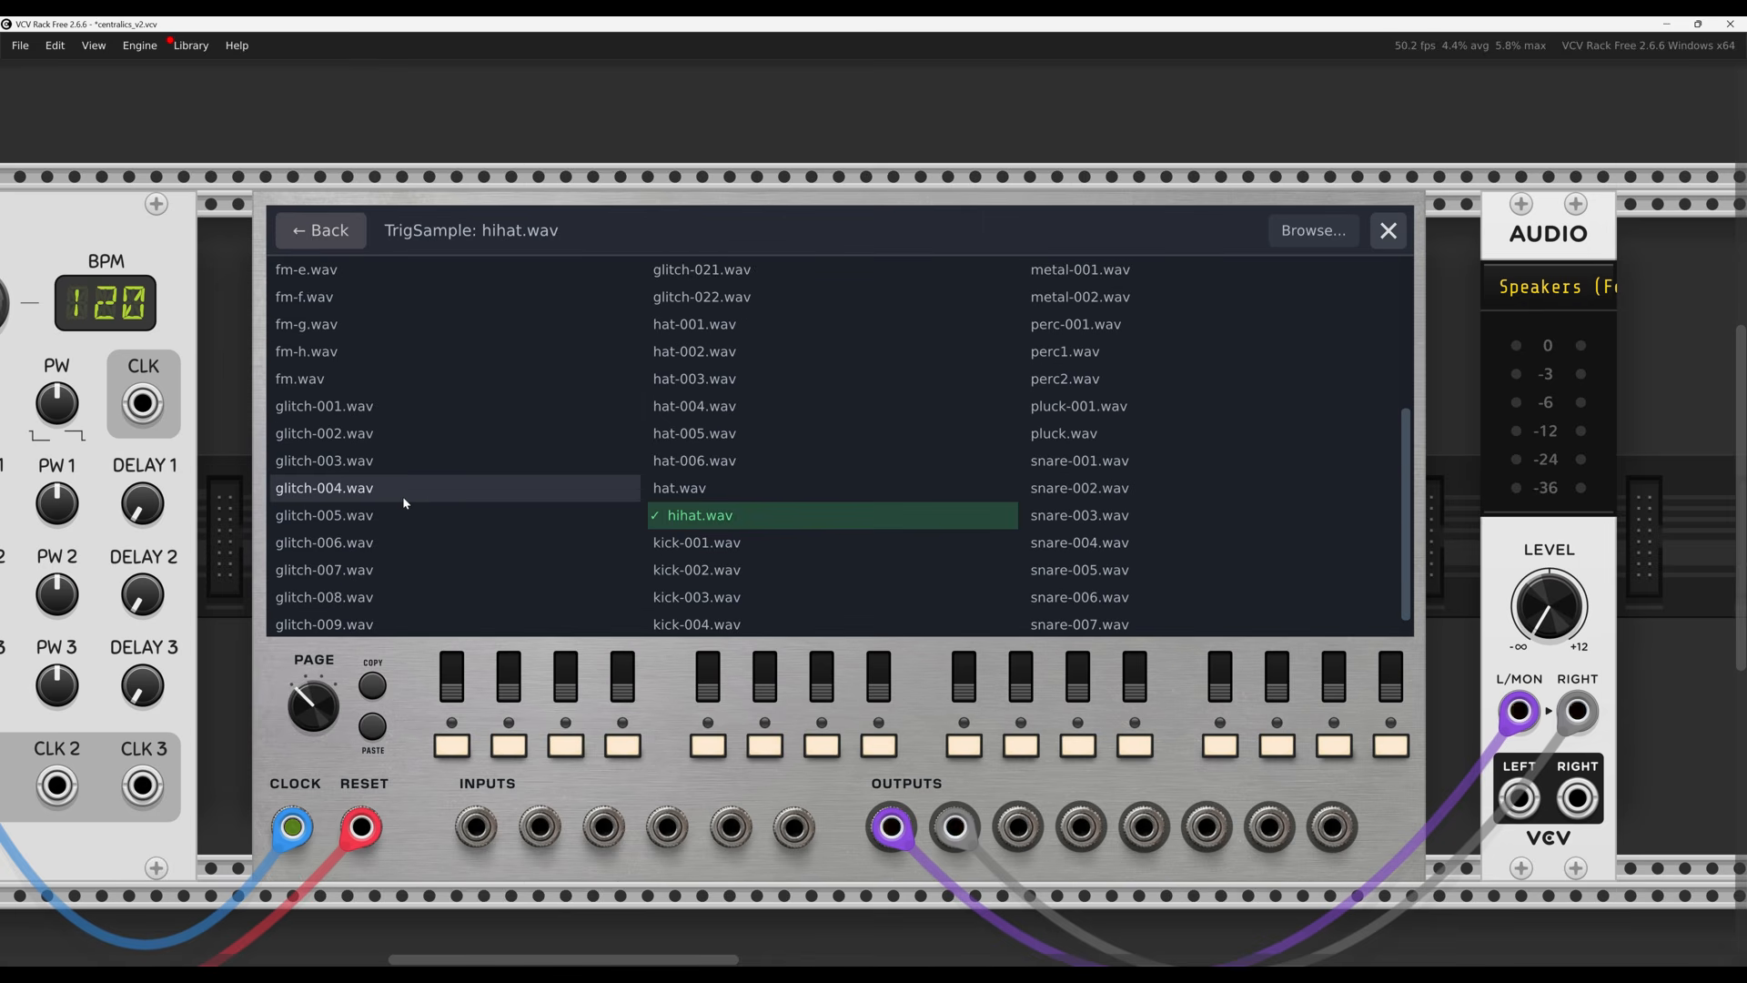
scroll(402, 495, "down", 1)
scroll(413, 495, "up", 3)
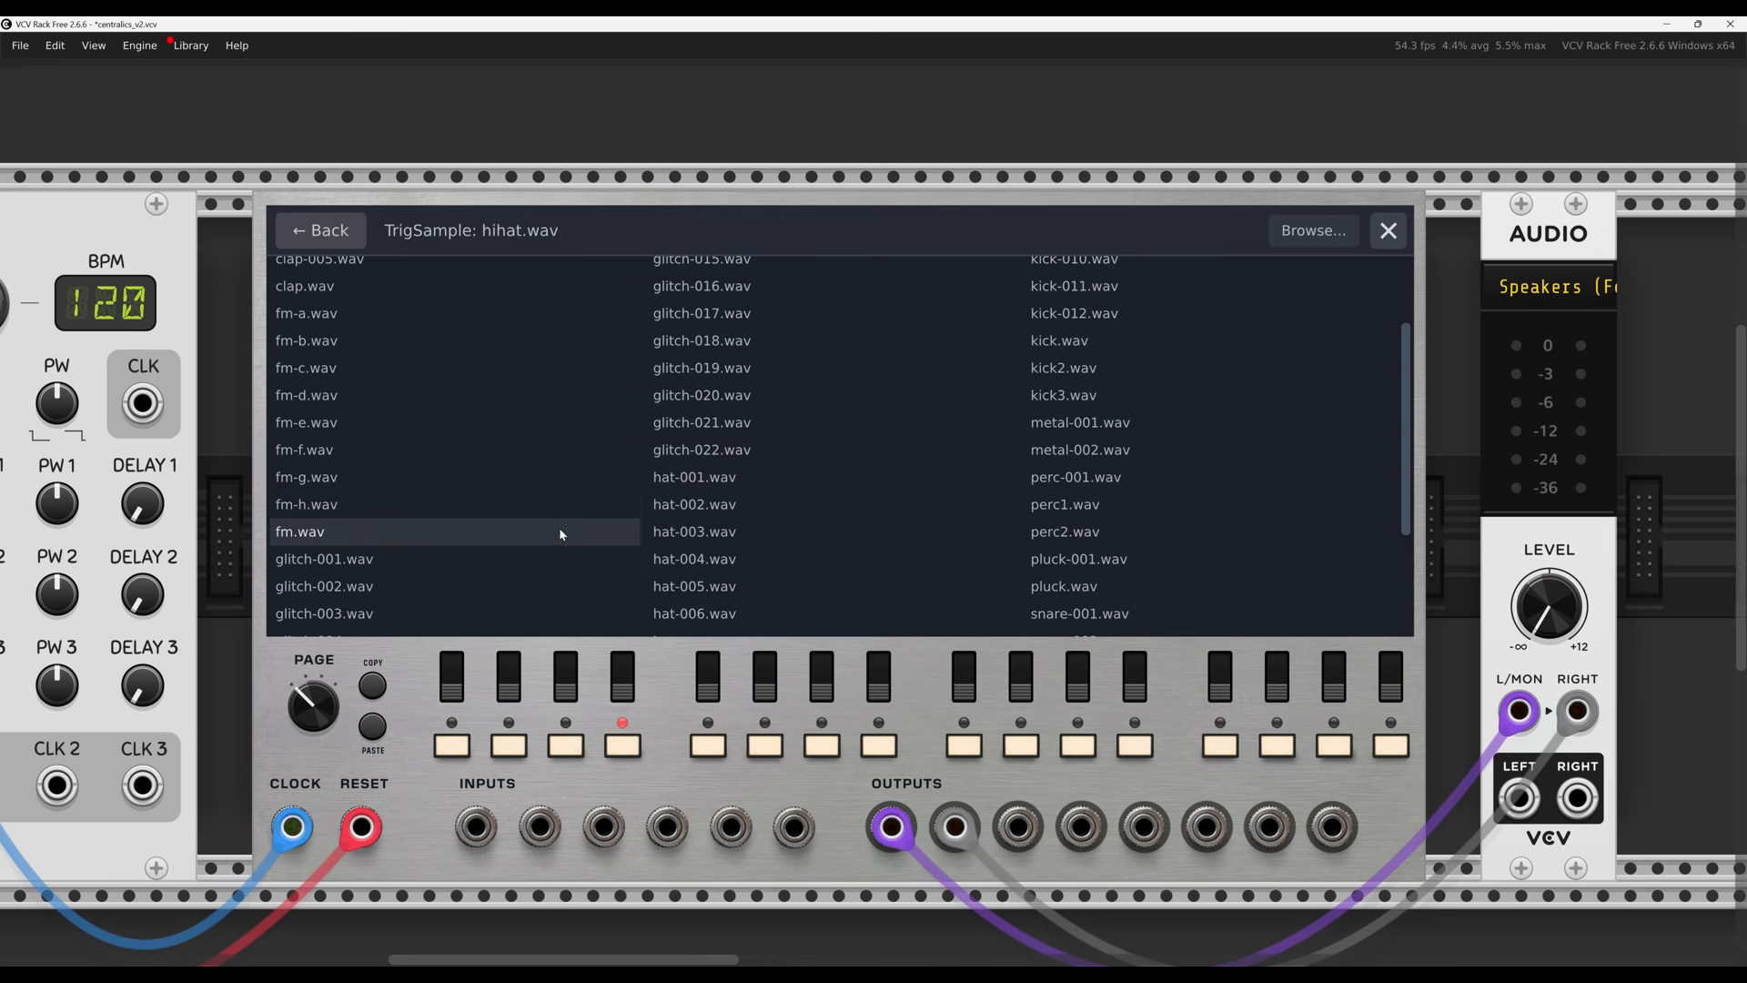
left_click(719, 613)
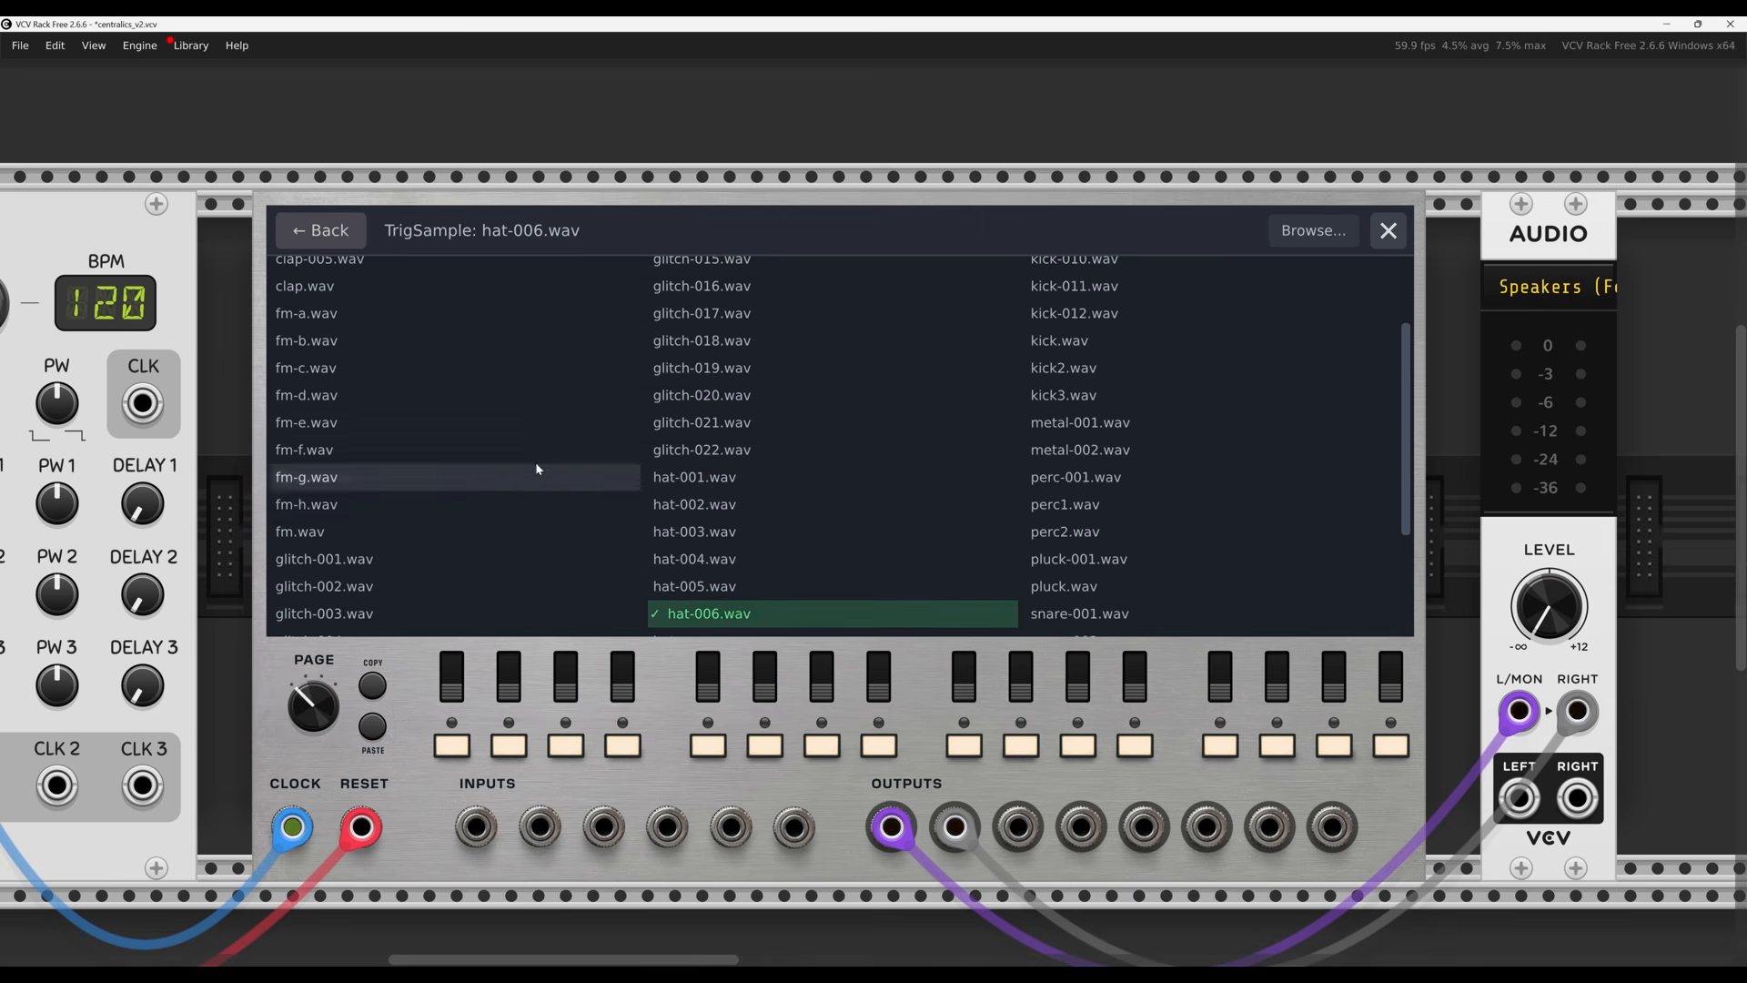
key("Escape")
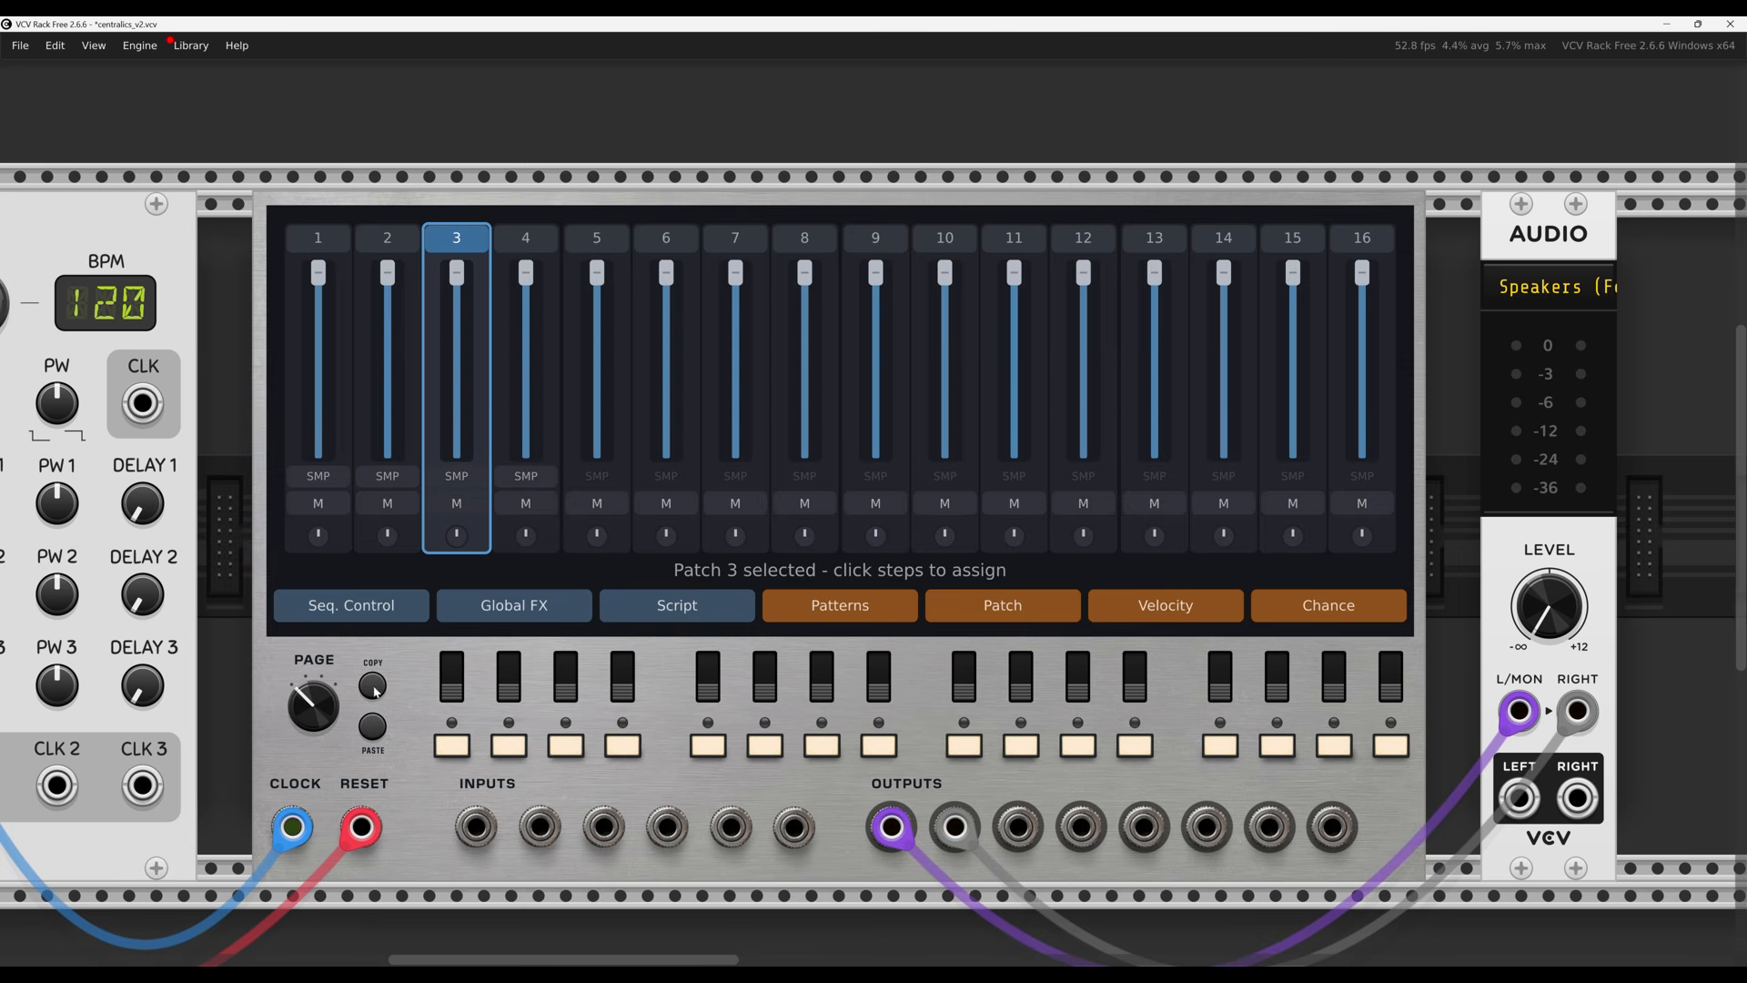
On page 2, move the first four step switches to their middle and top positions
left_click_drag(314, 706, 314, 679)
left_click_drag(1549, 606, 1548, 532)
left_click(452, 687)
left_click(506, 685)
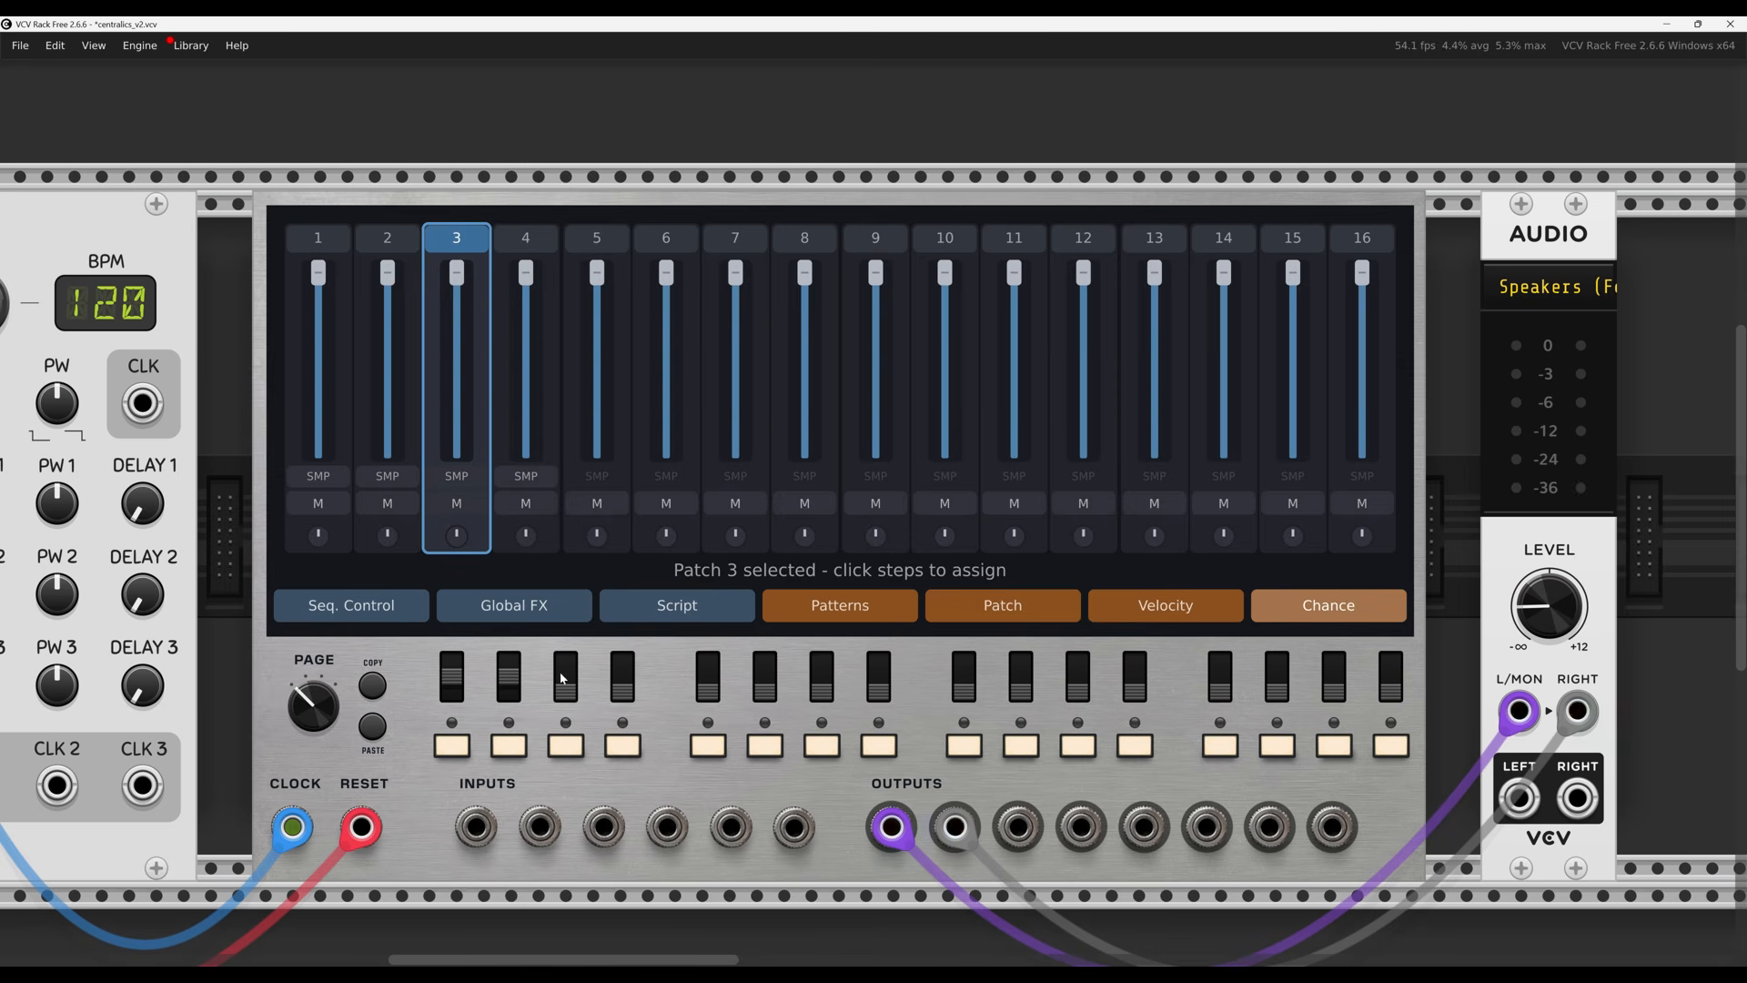
left_click(563, 685)
left_click(620, 685)
left_click(571, 685)
left_click(502, 684)
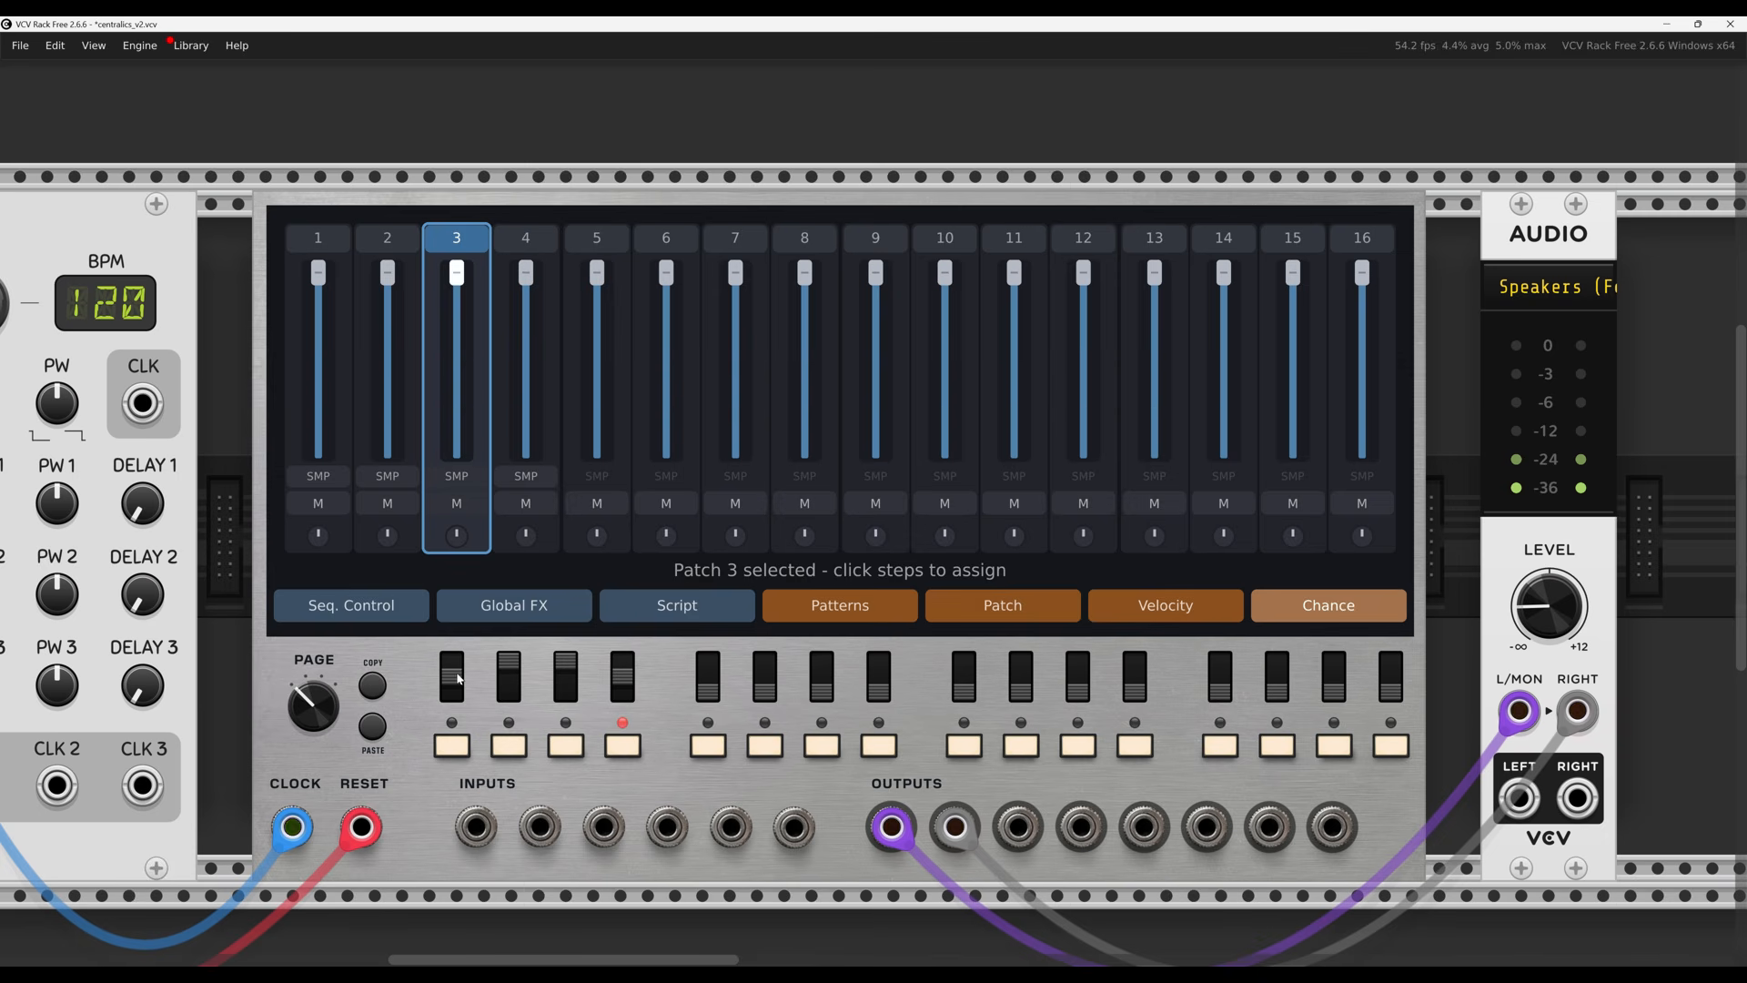
left_click_drag(1548, 608, 1549, 637)
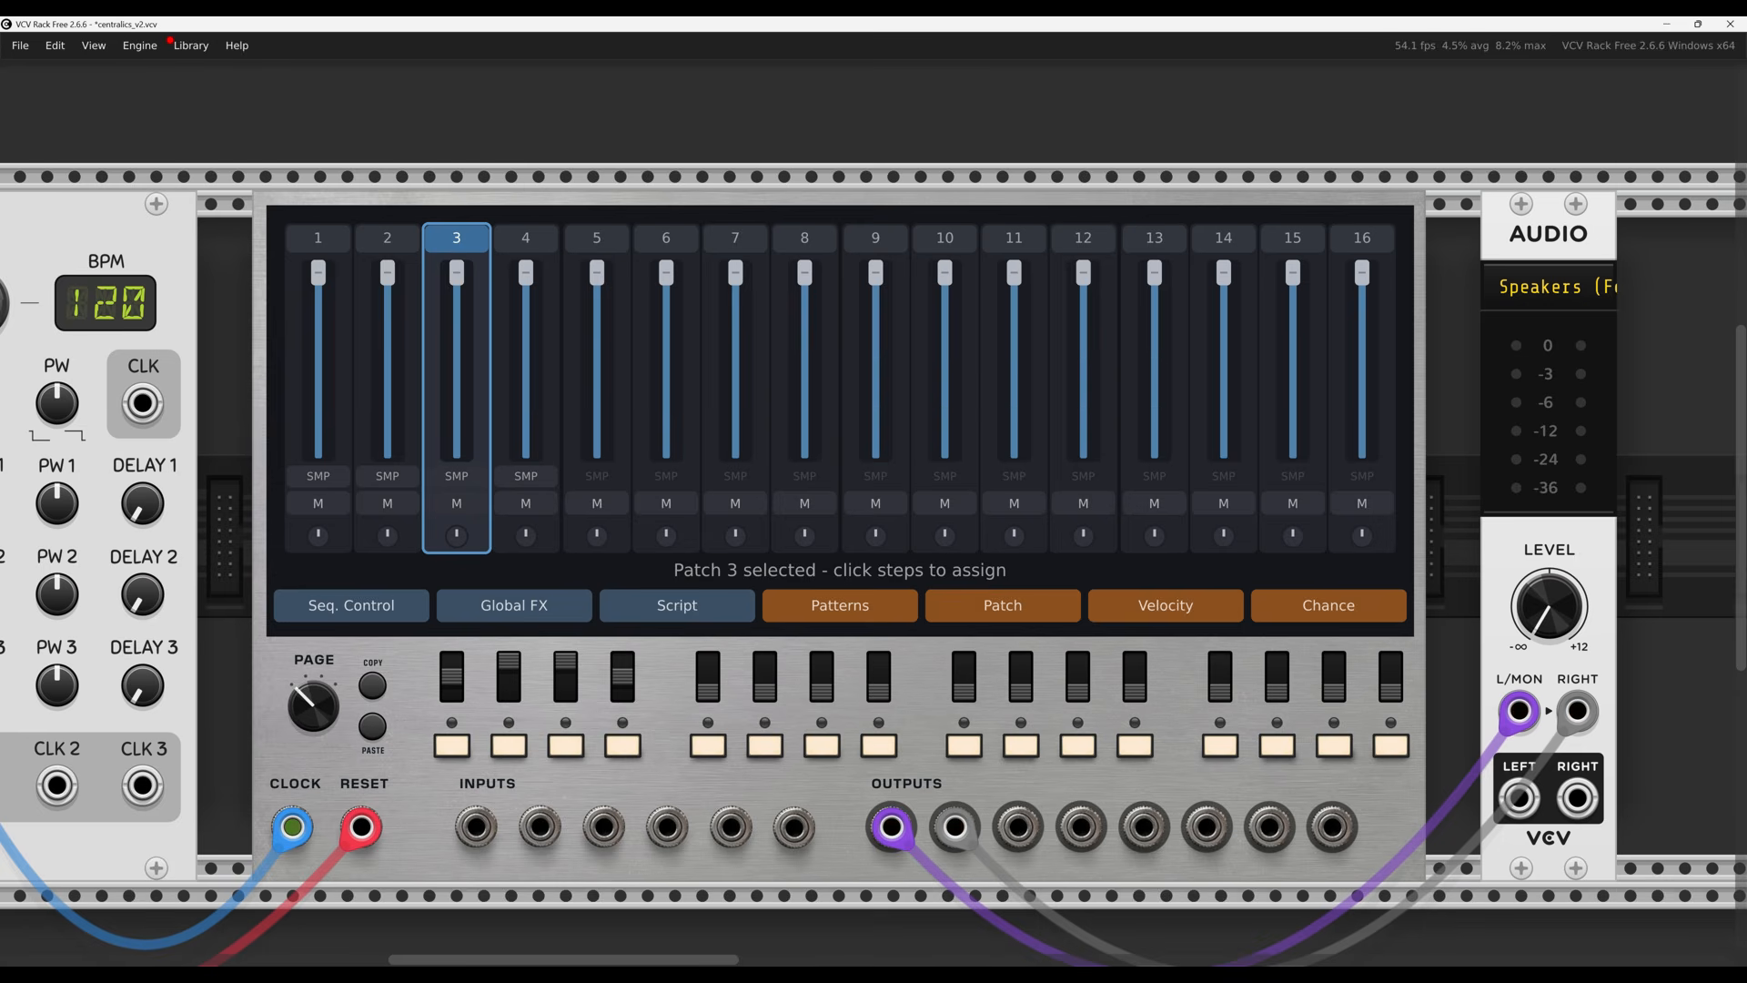
Copy the fully lit page and paste it over the page with steps 3, 7, 11, 15
left_click_drag(313, 705, 313, 651)
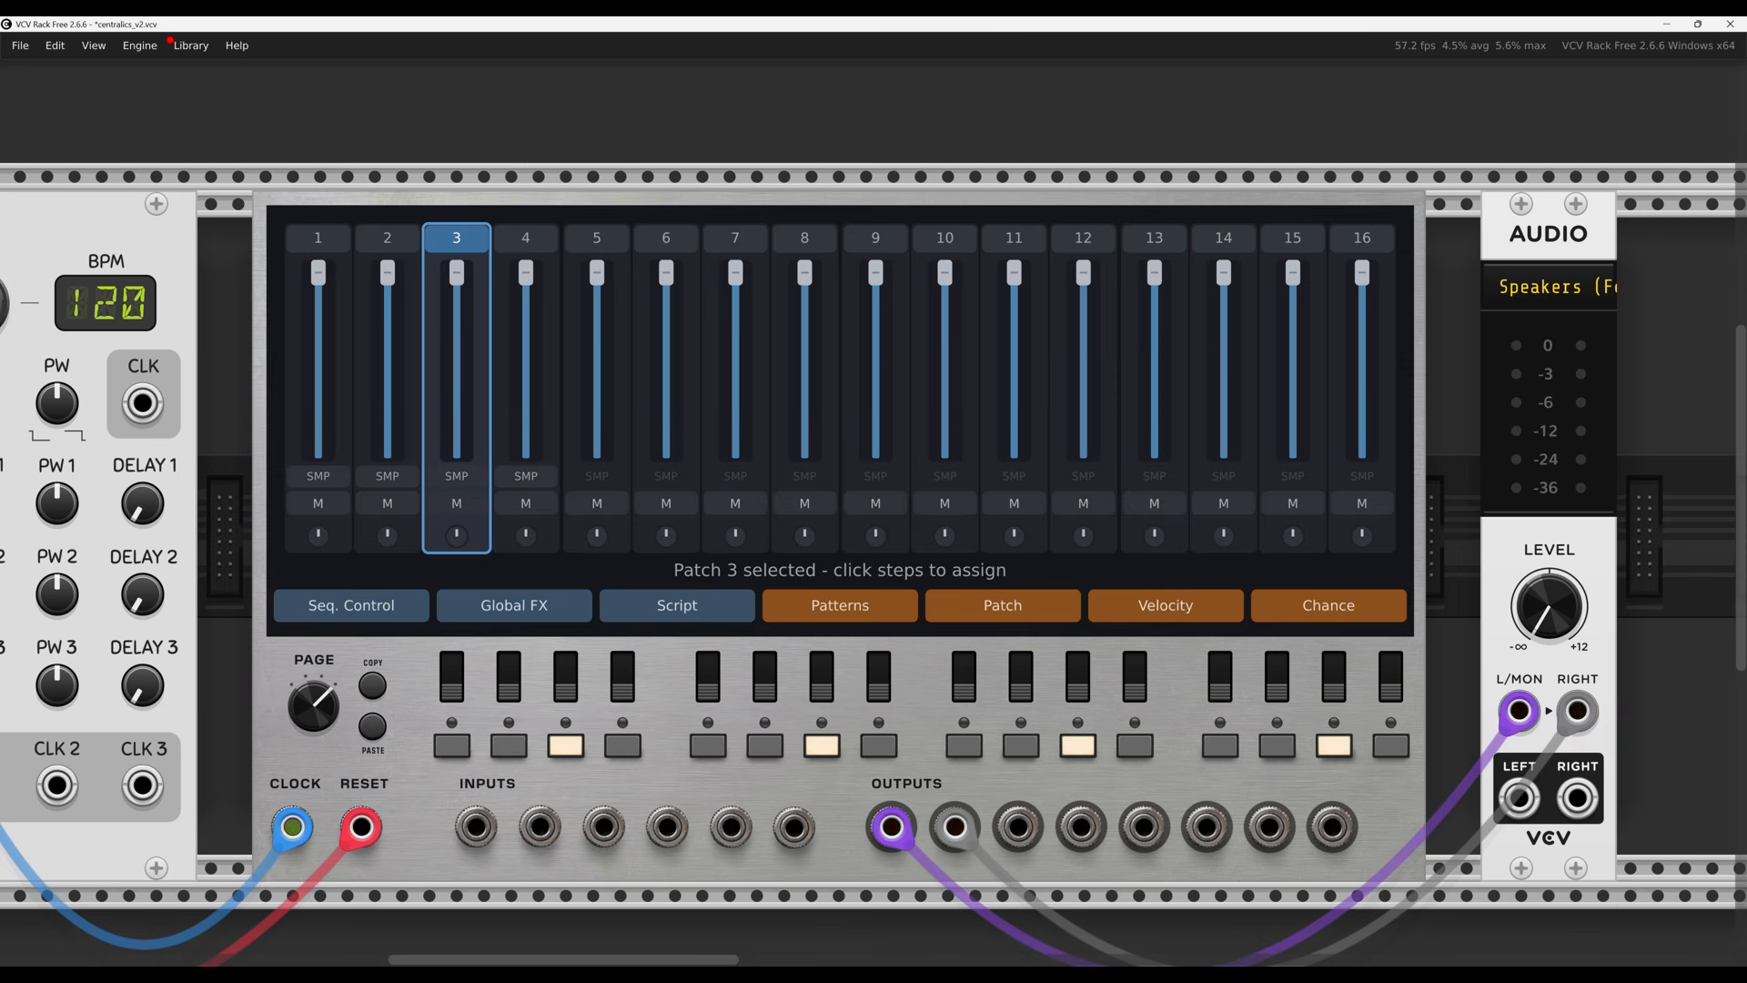
left_click_drag(313, 705, 313, 742)
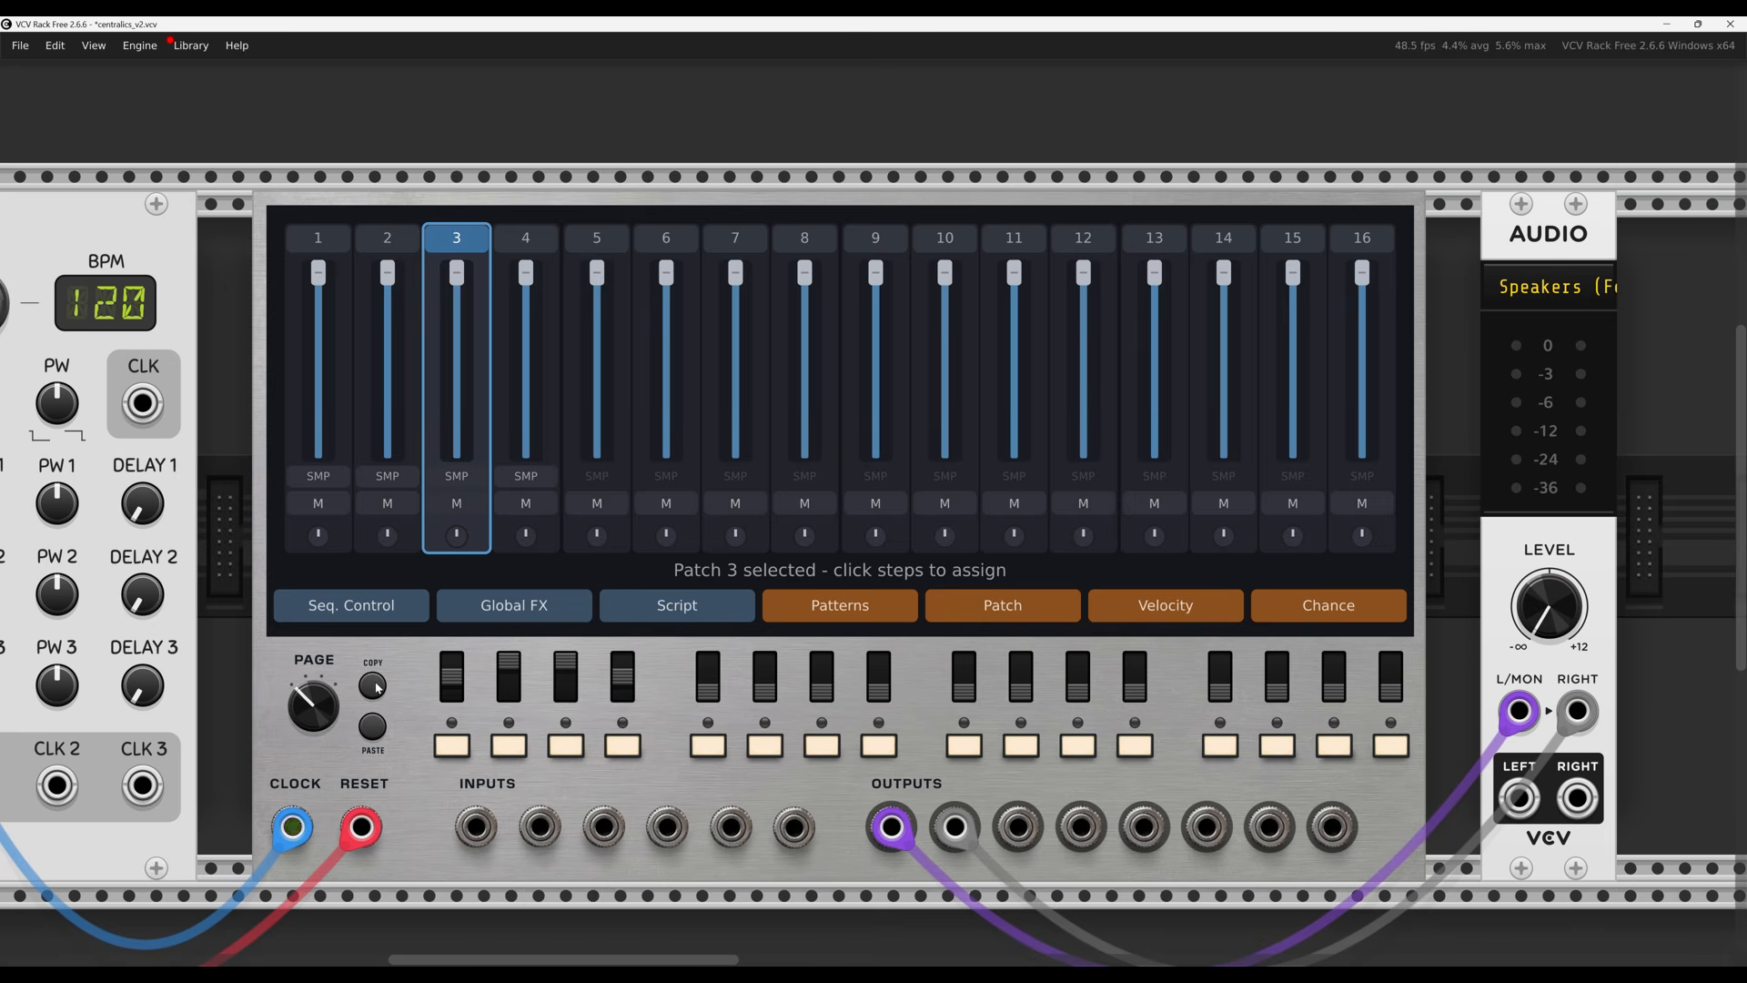
left_click_drag(326, 718, 325, 700)
left_click(372, 727)
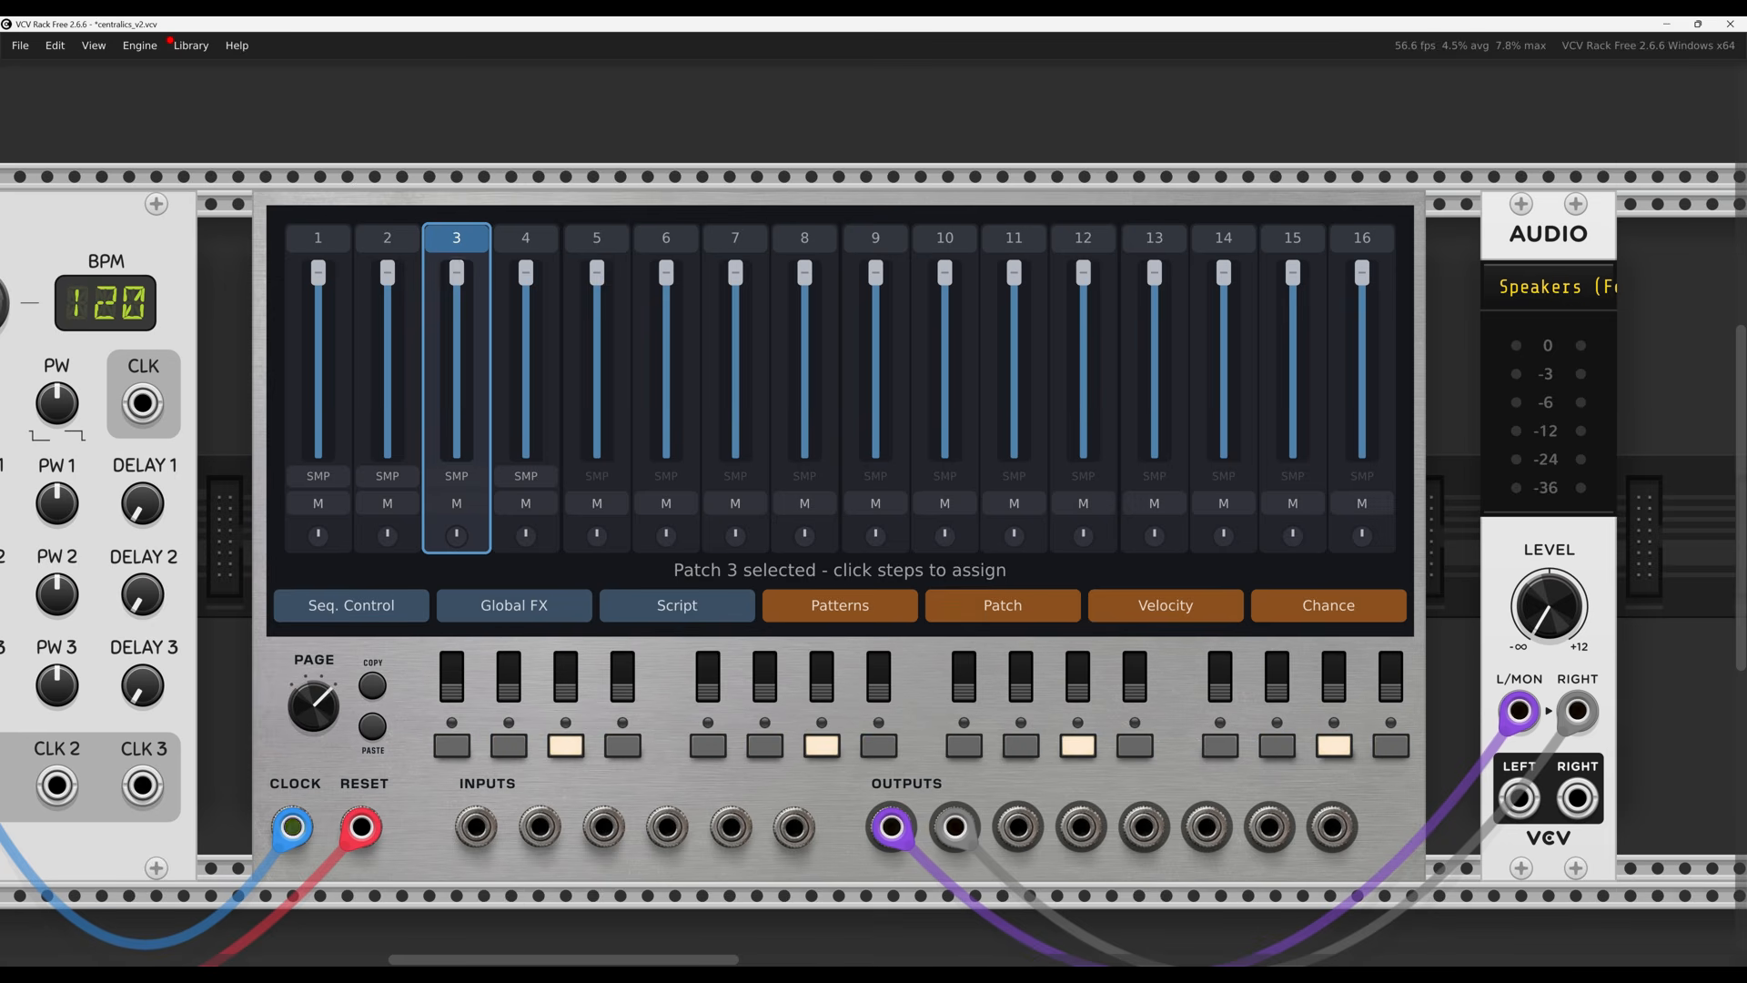
left_click(371, 728)
left_click_drag(319, 709, 319, 761)
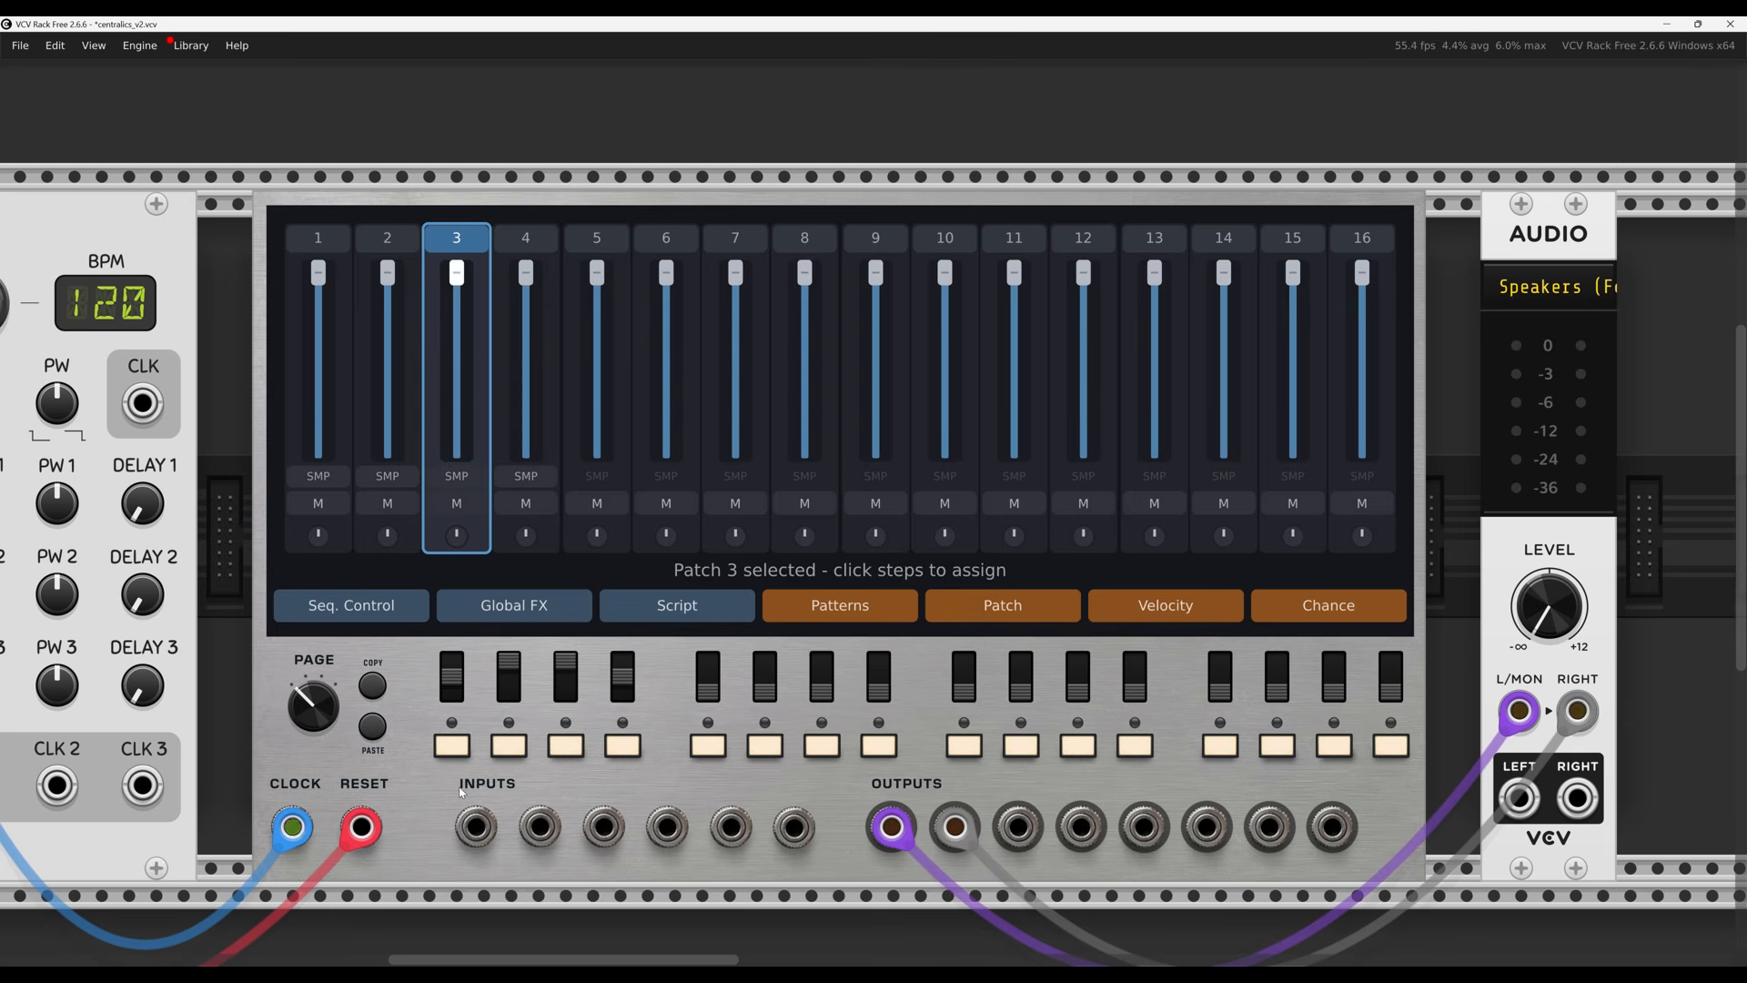
Mute channels 1, 2 and 4, adjust the output level, and show track 3's kick patterns
left_click(317, 503)
left_click(387, 504)
left_click(516, 508)
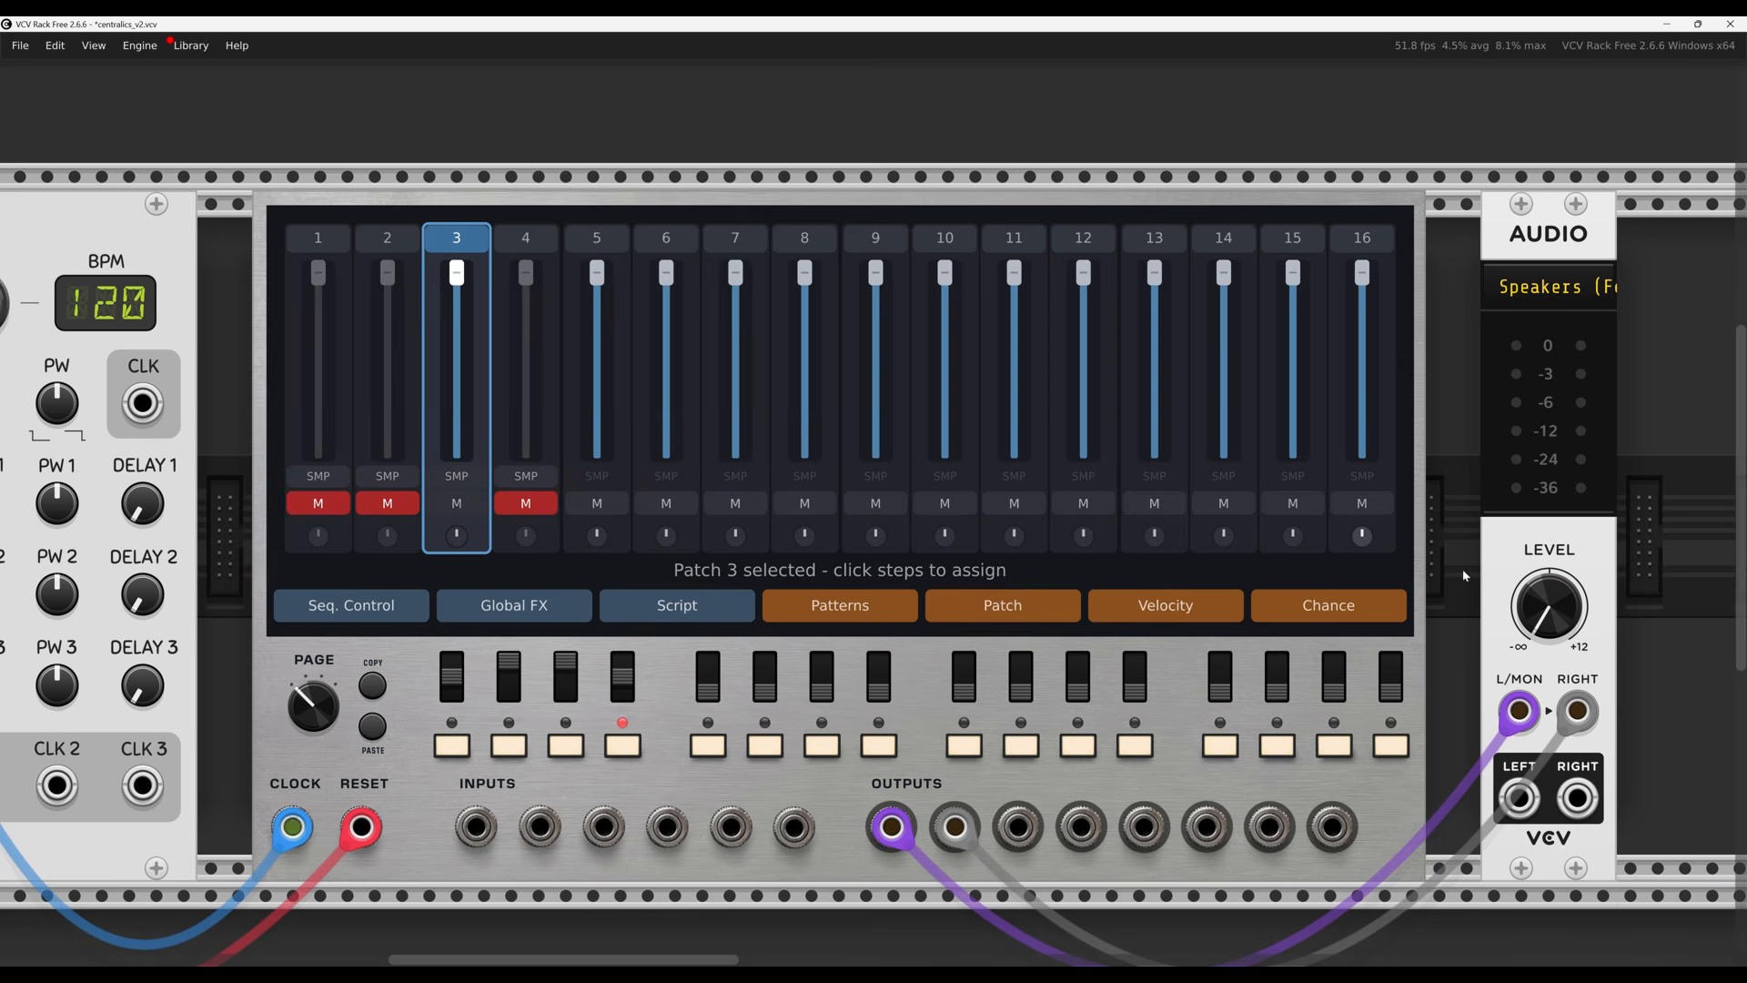
left_click_drag(1548, 606, 1548, 481)
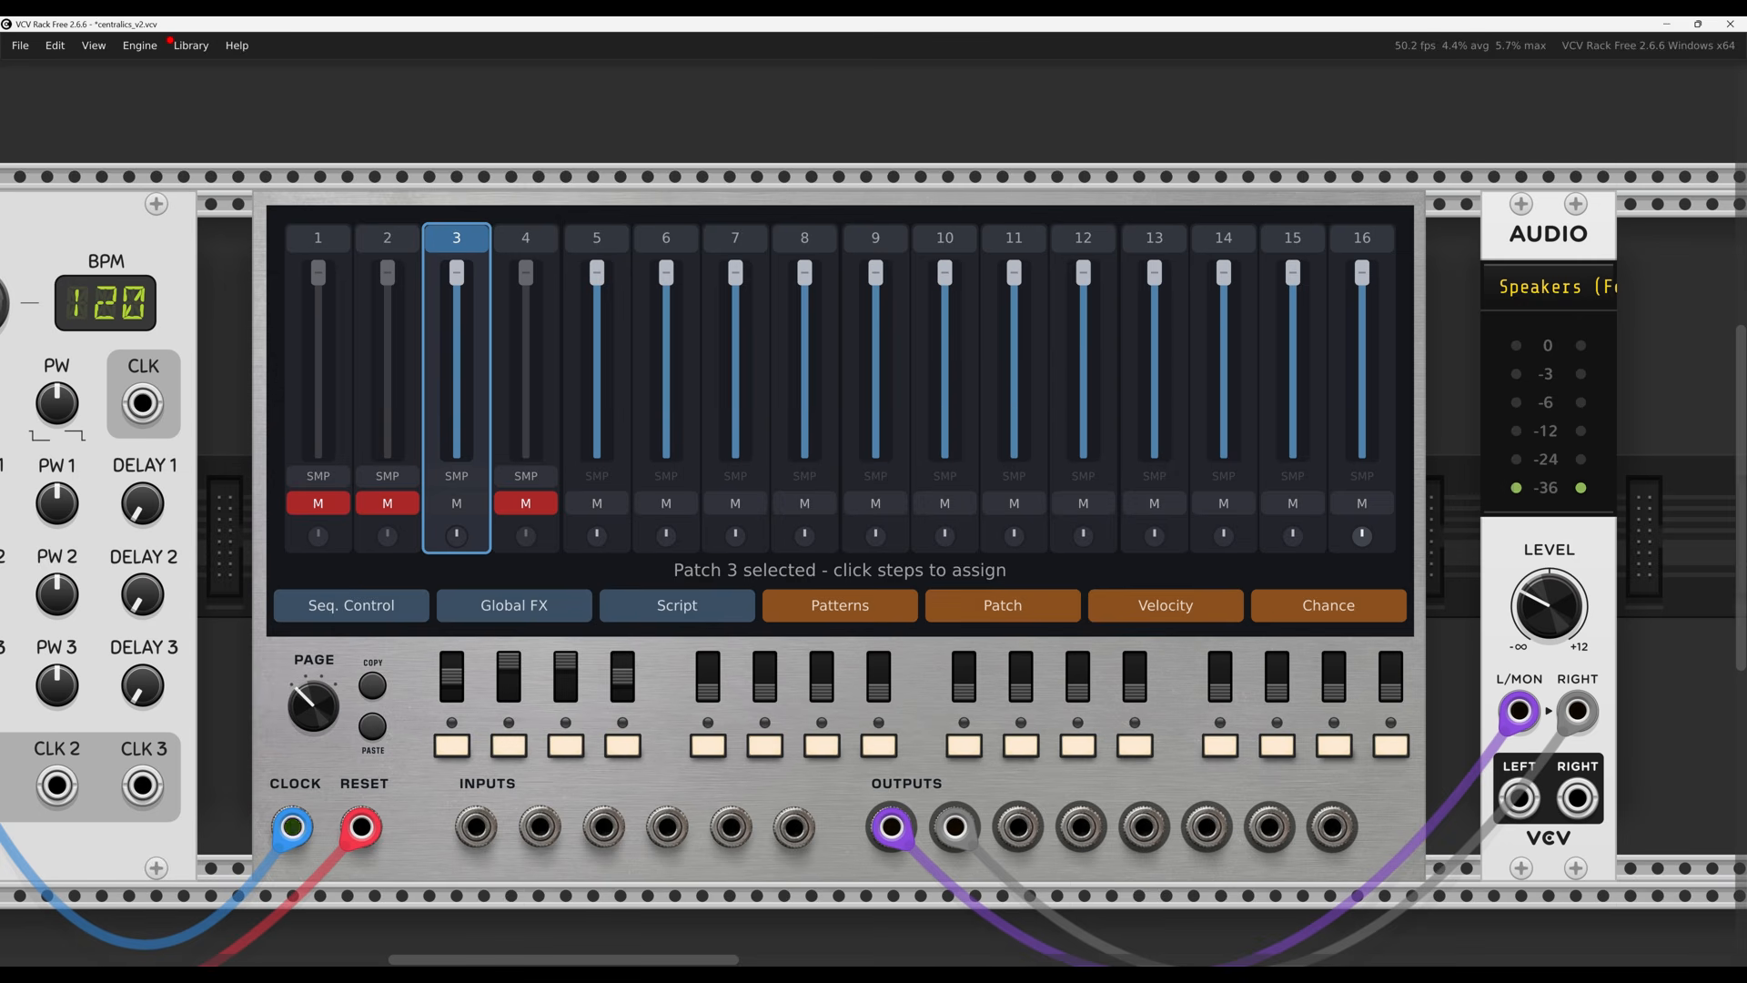
left_click_drag(1549, 607, 1549, 648)
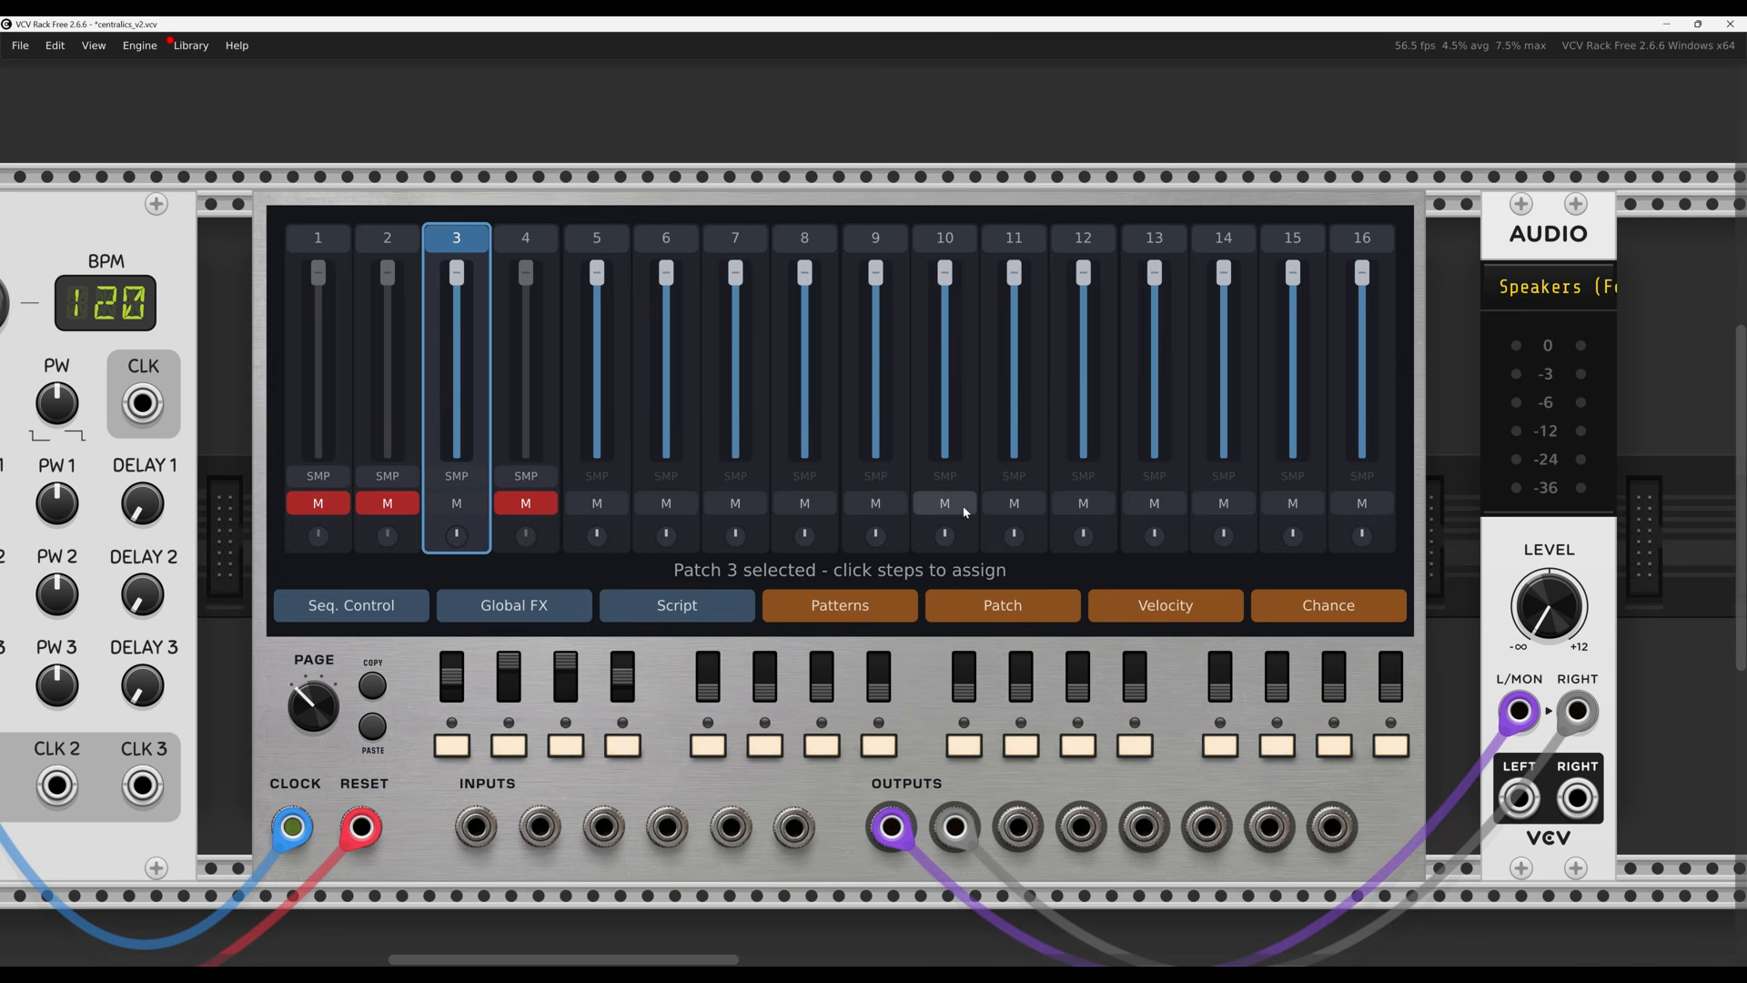
left_click(859, 618)
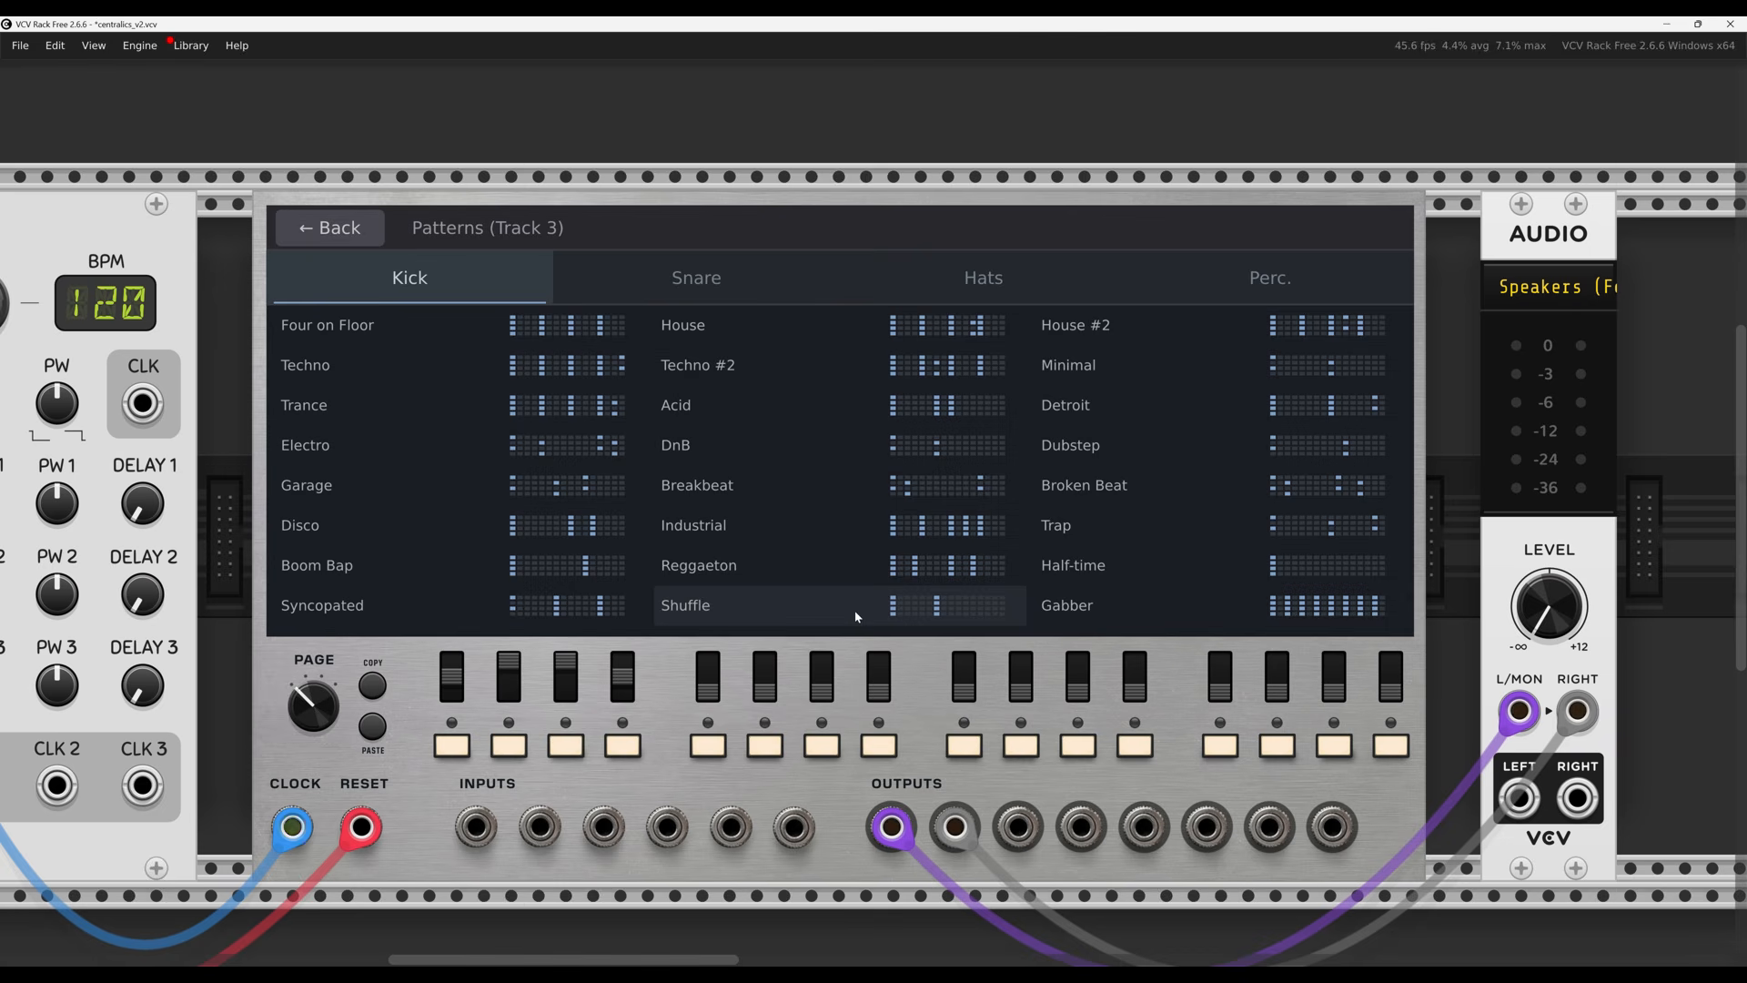
Browse track 3's Snare, Hats and Perc. presets, then return to the Kick list
left_click(710, 285)
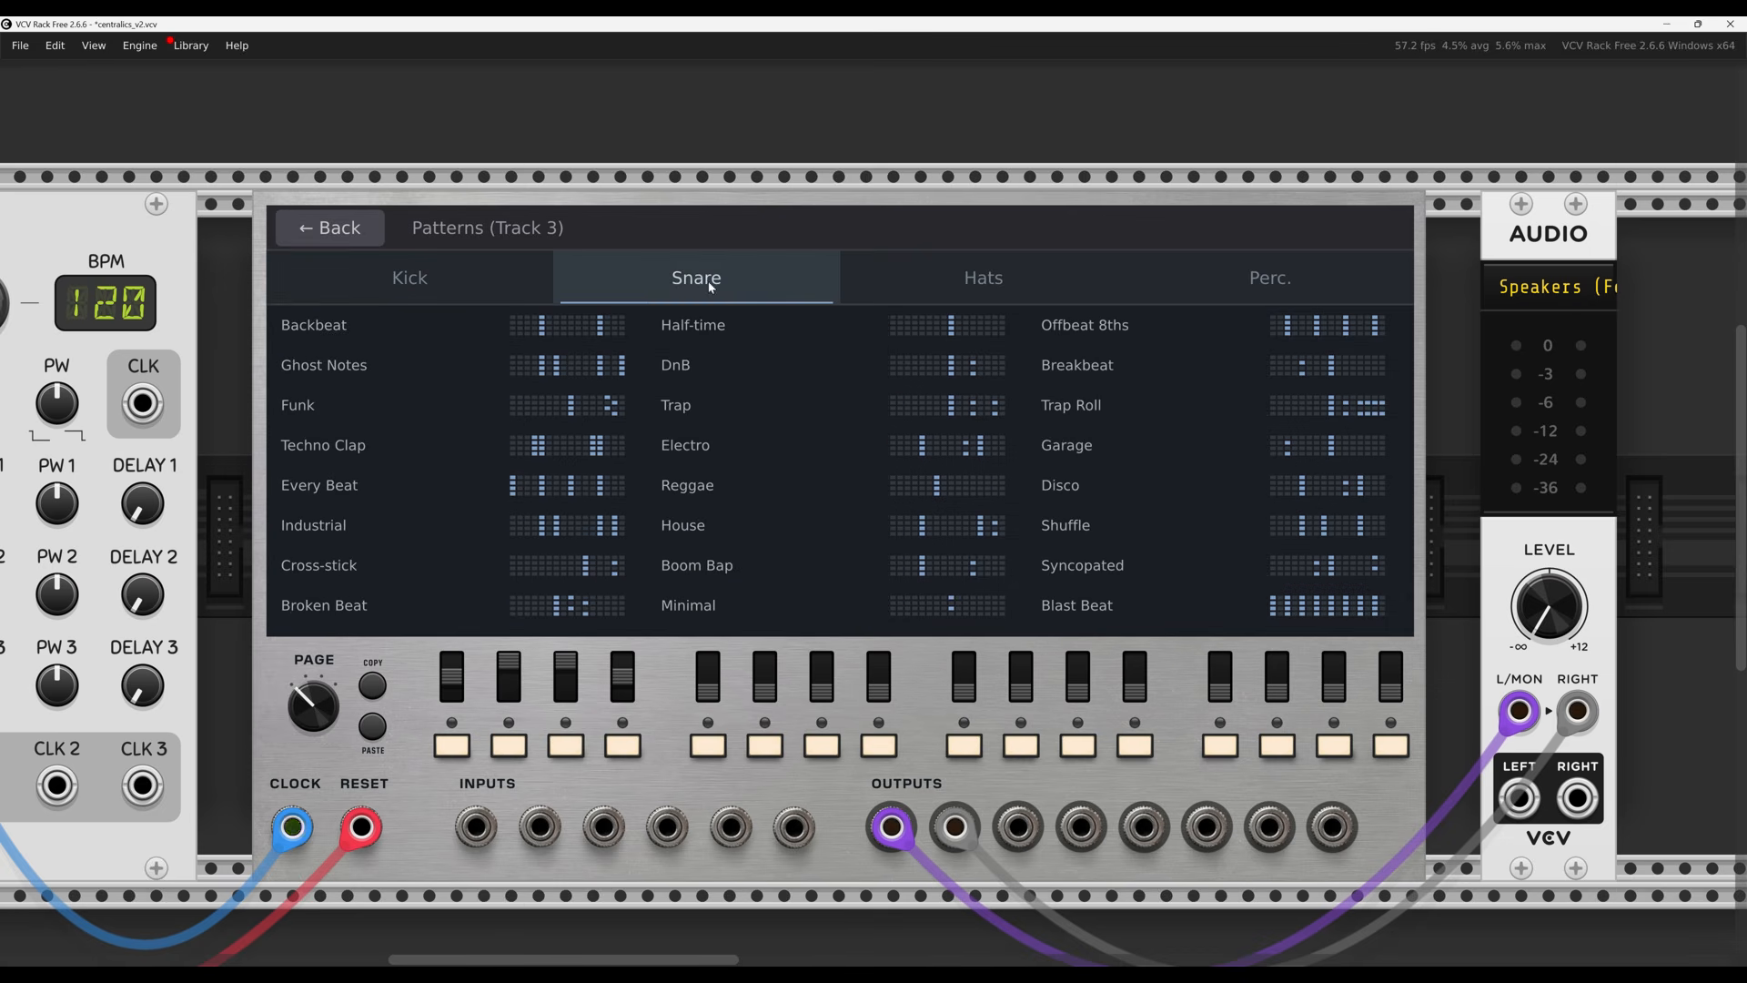
left_click(939, 288)
left_click(1266, 288)
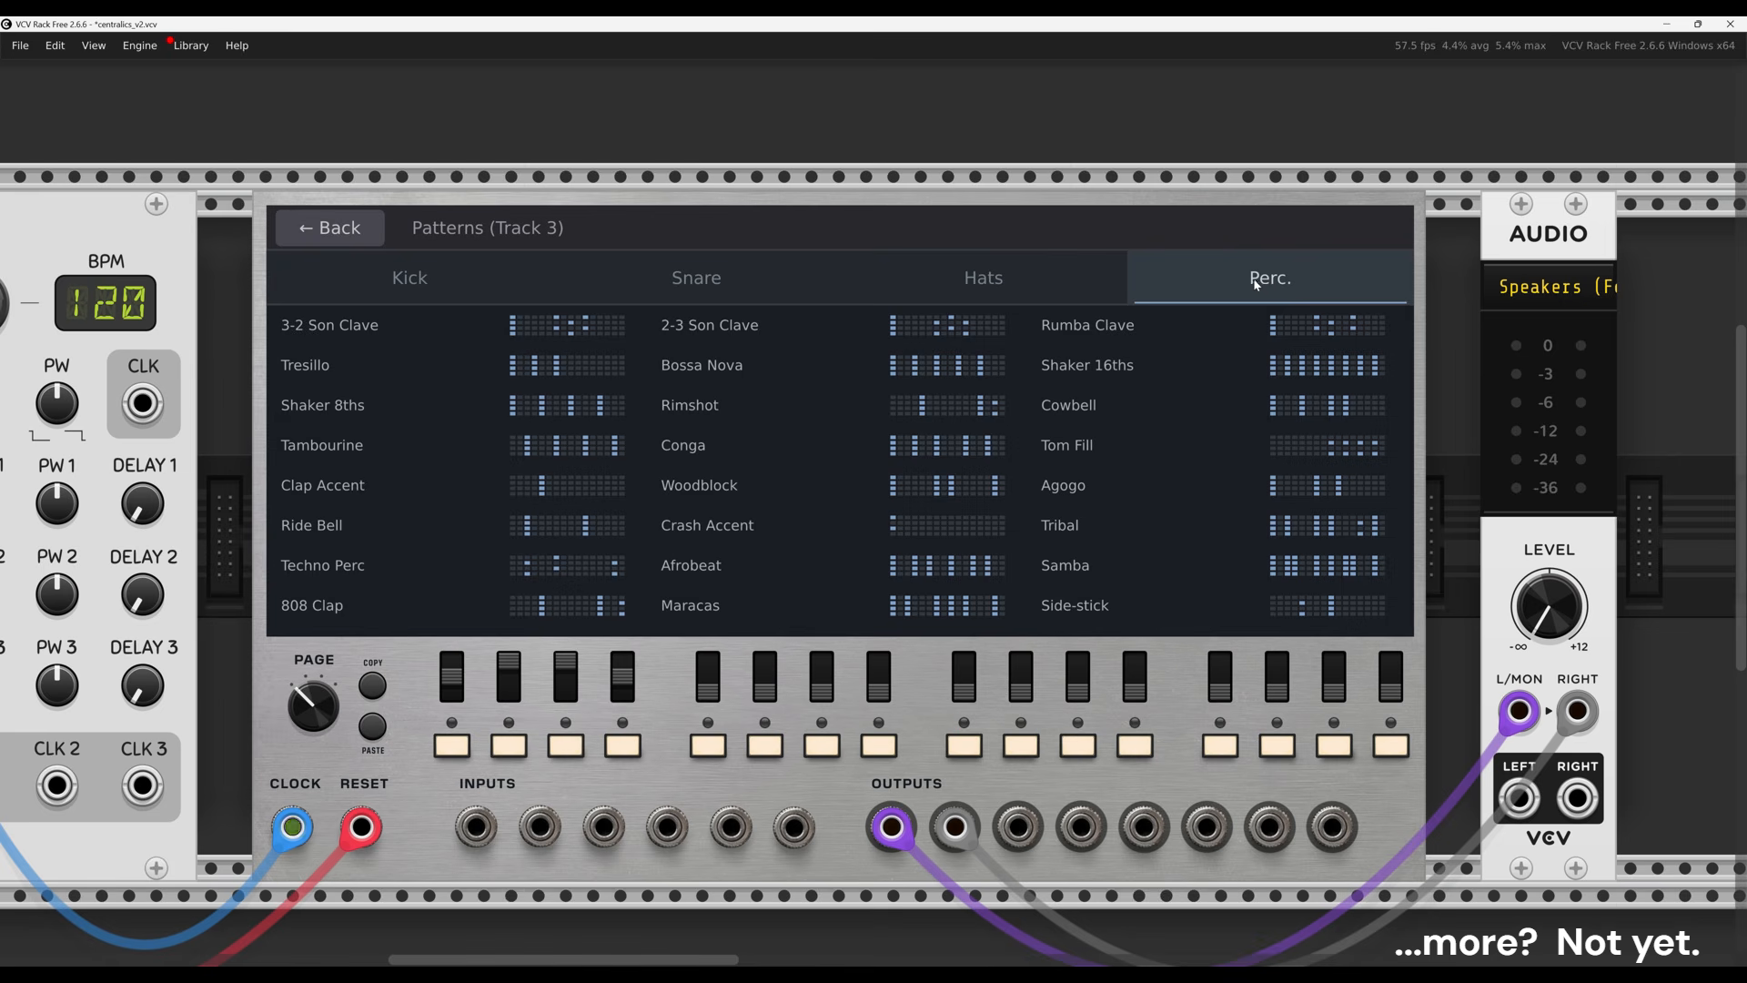
left_click(455, 281)
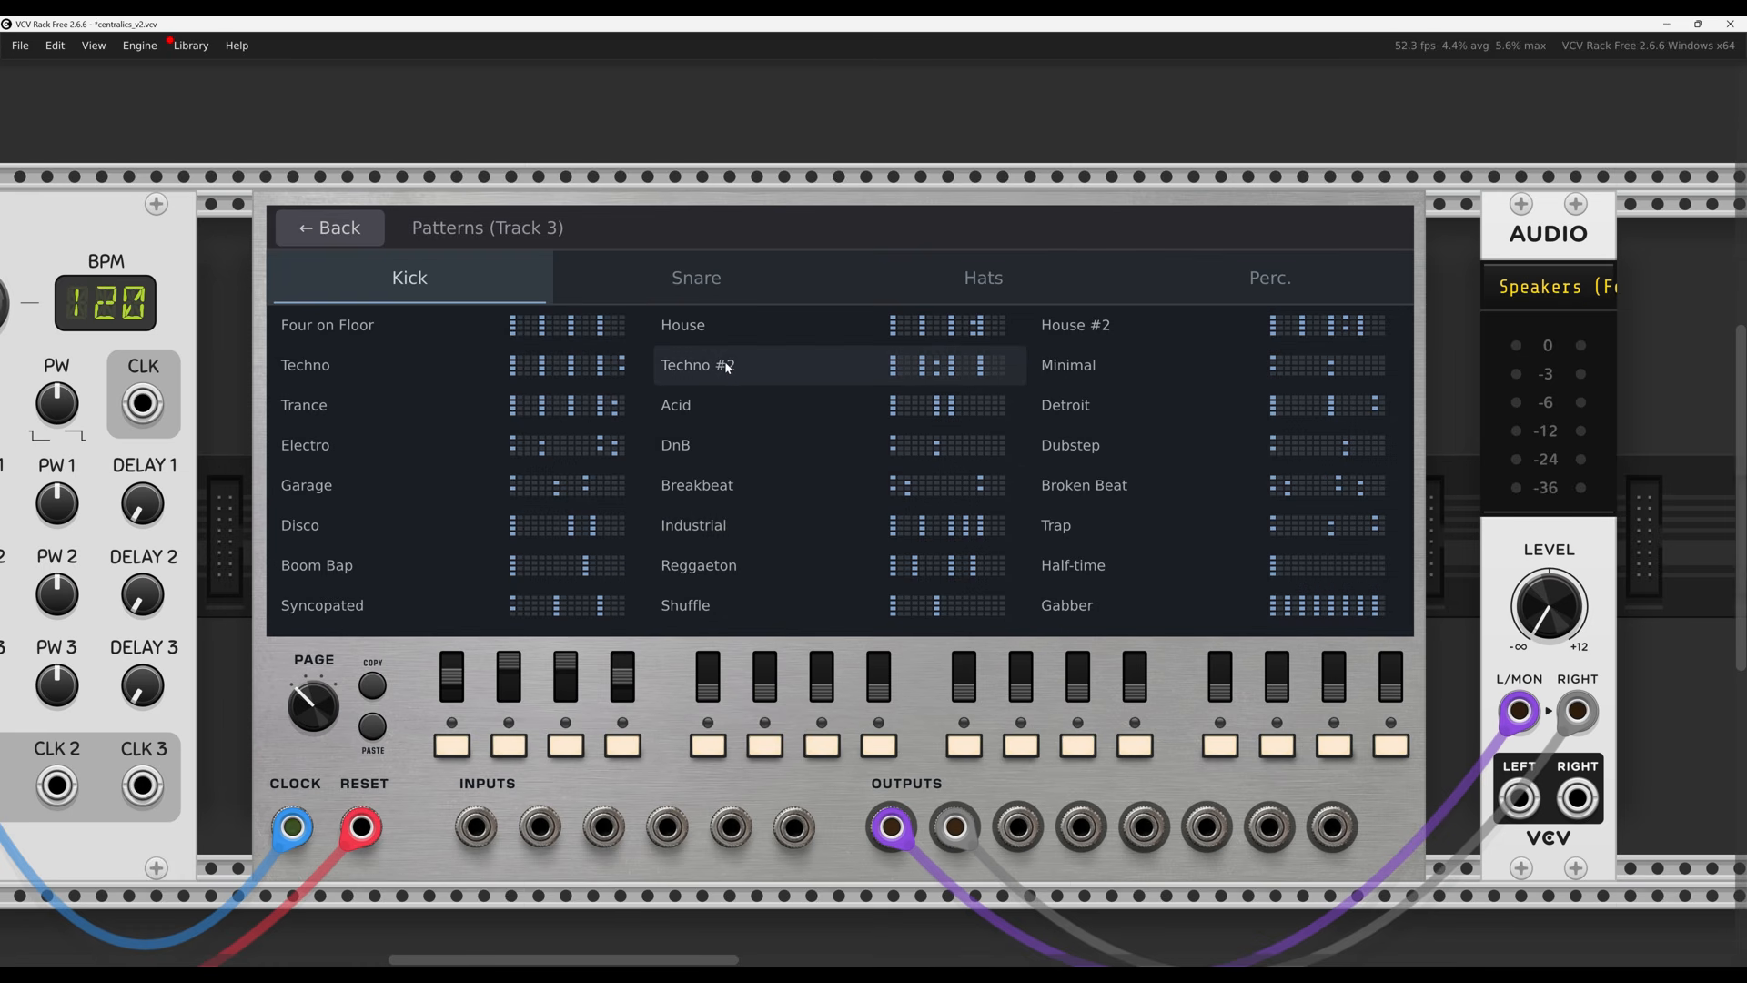
Apply the Industrial kick pattern to track 1 and return to the channel mixer
left_click(356, 232)
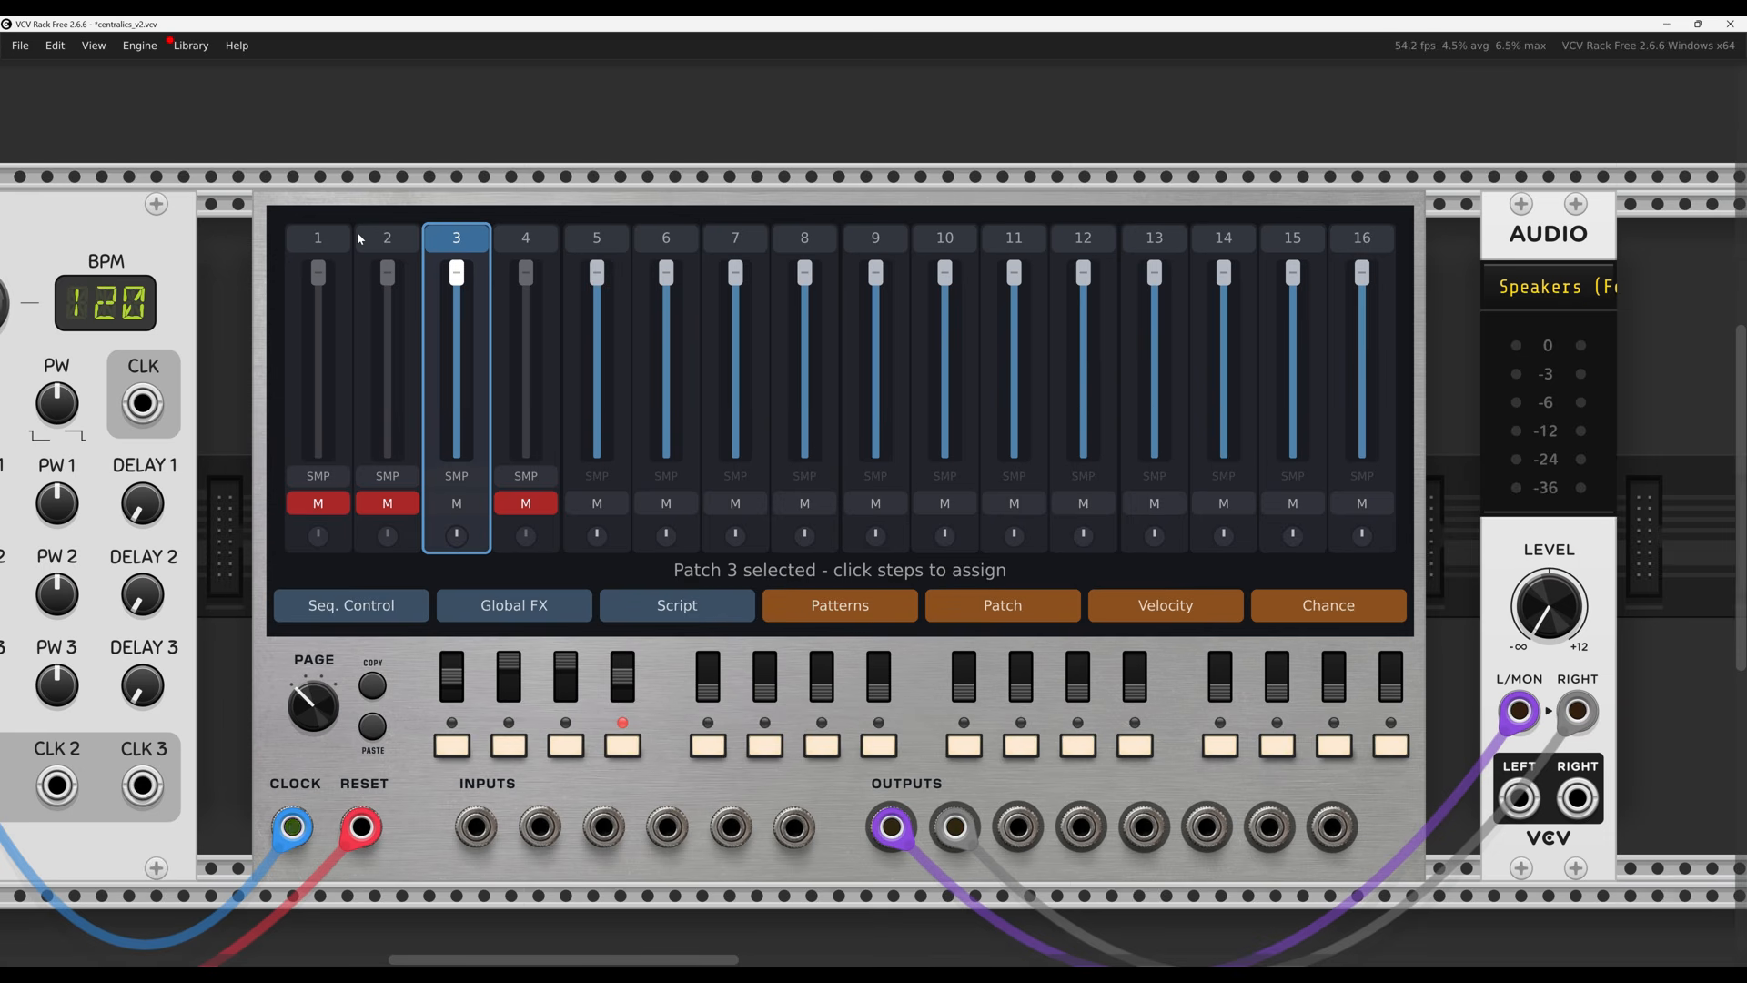
left_click(333, 238)
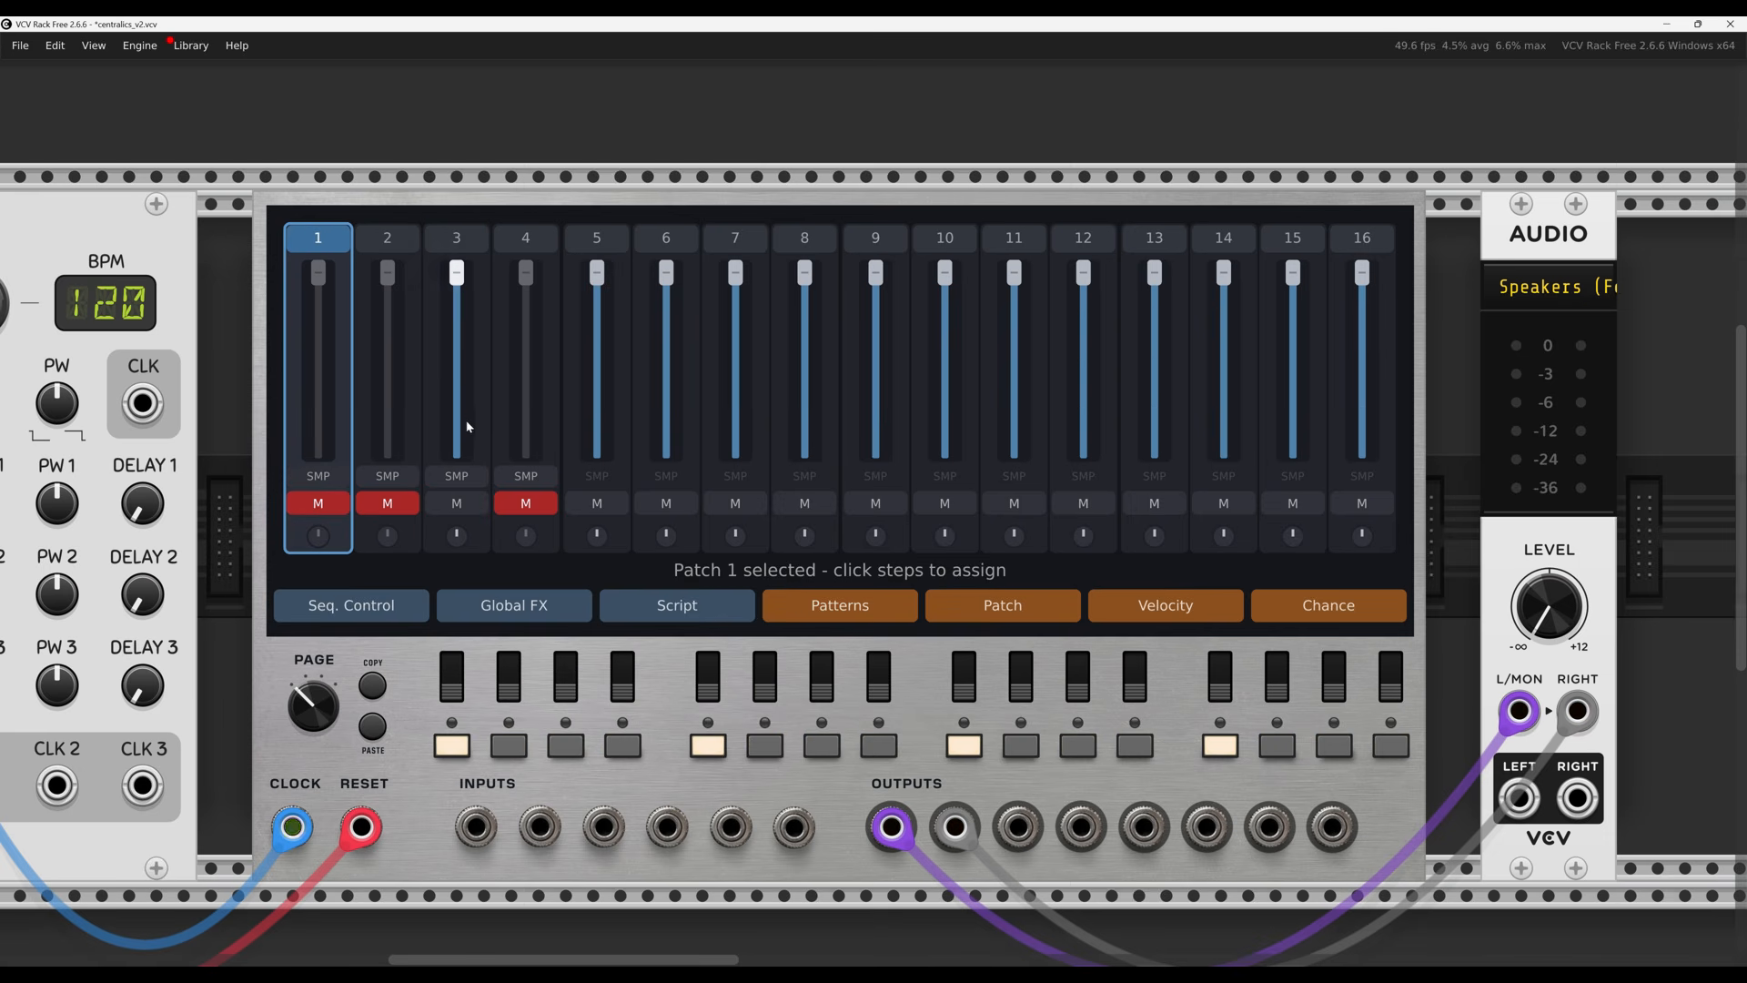
left_click(861, 613)
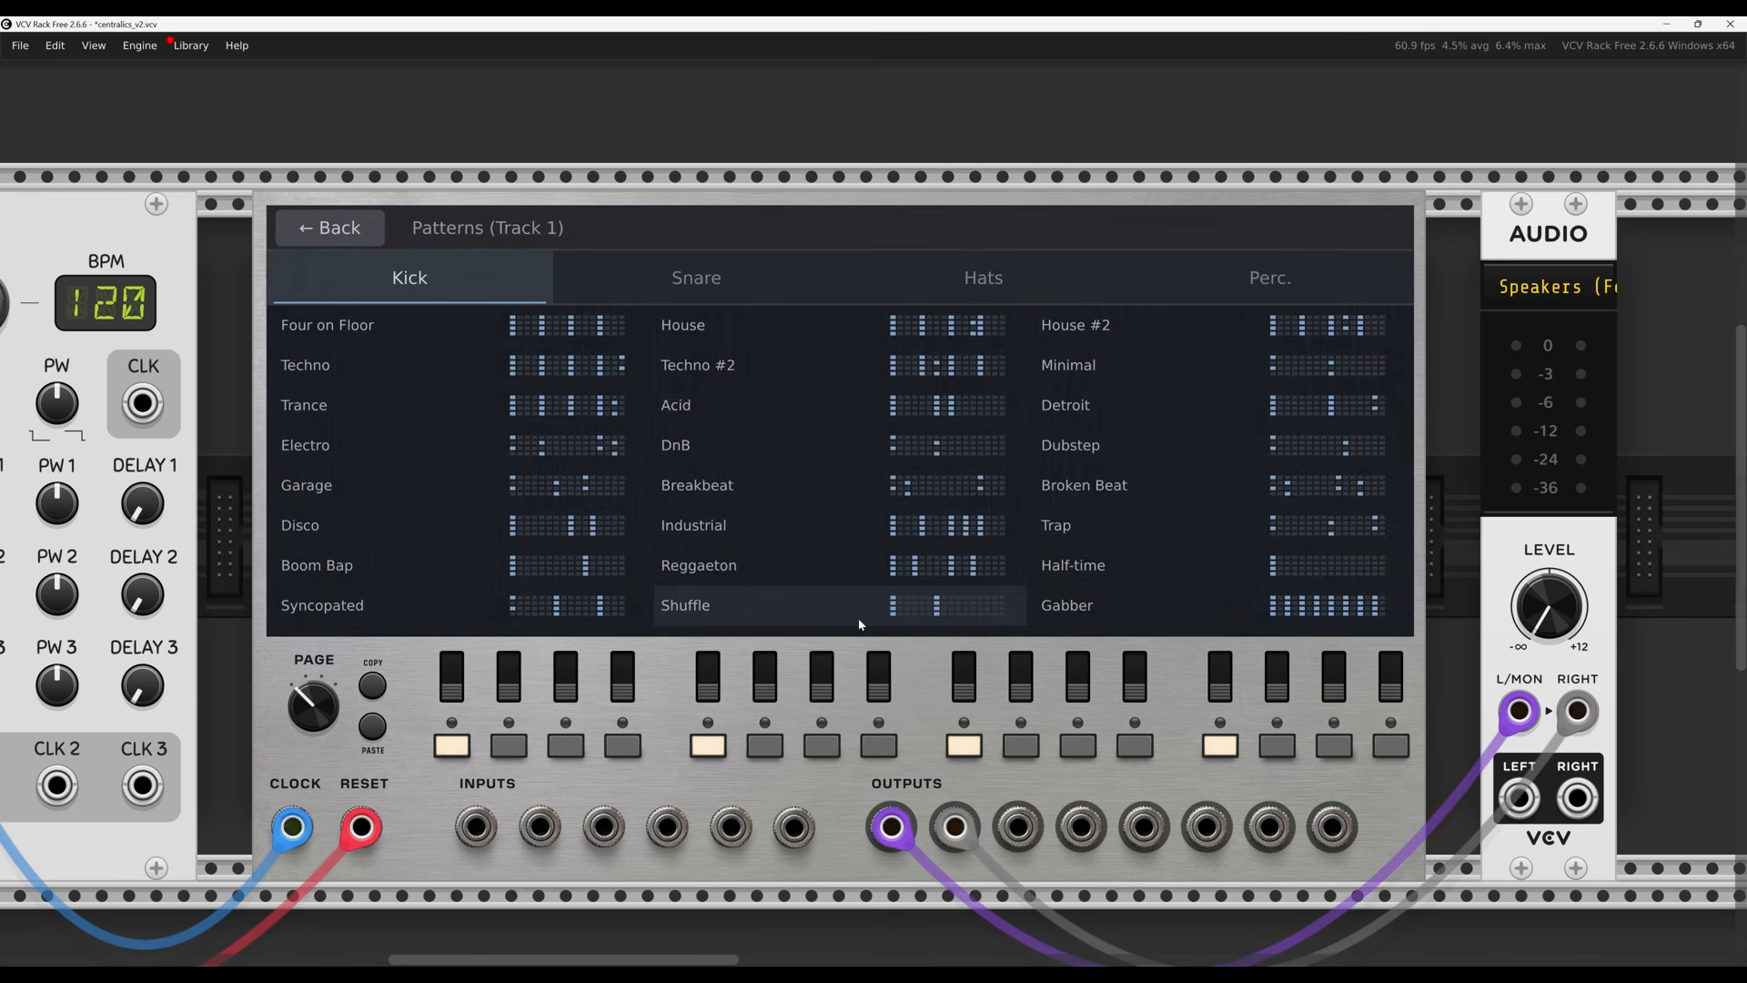
left_click(943, 532)
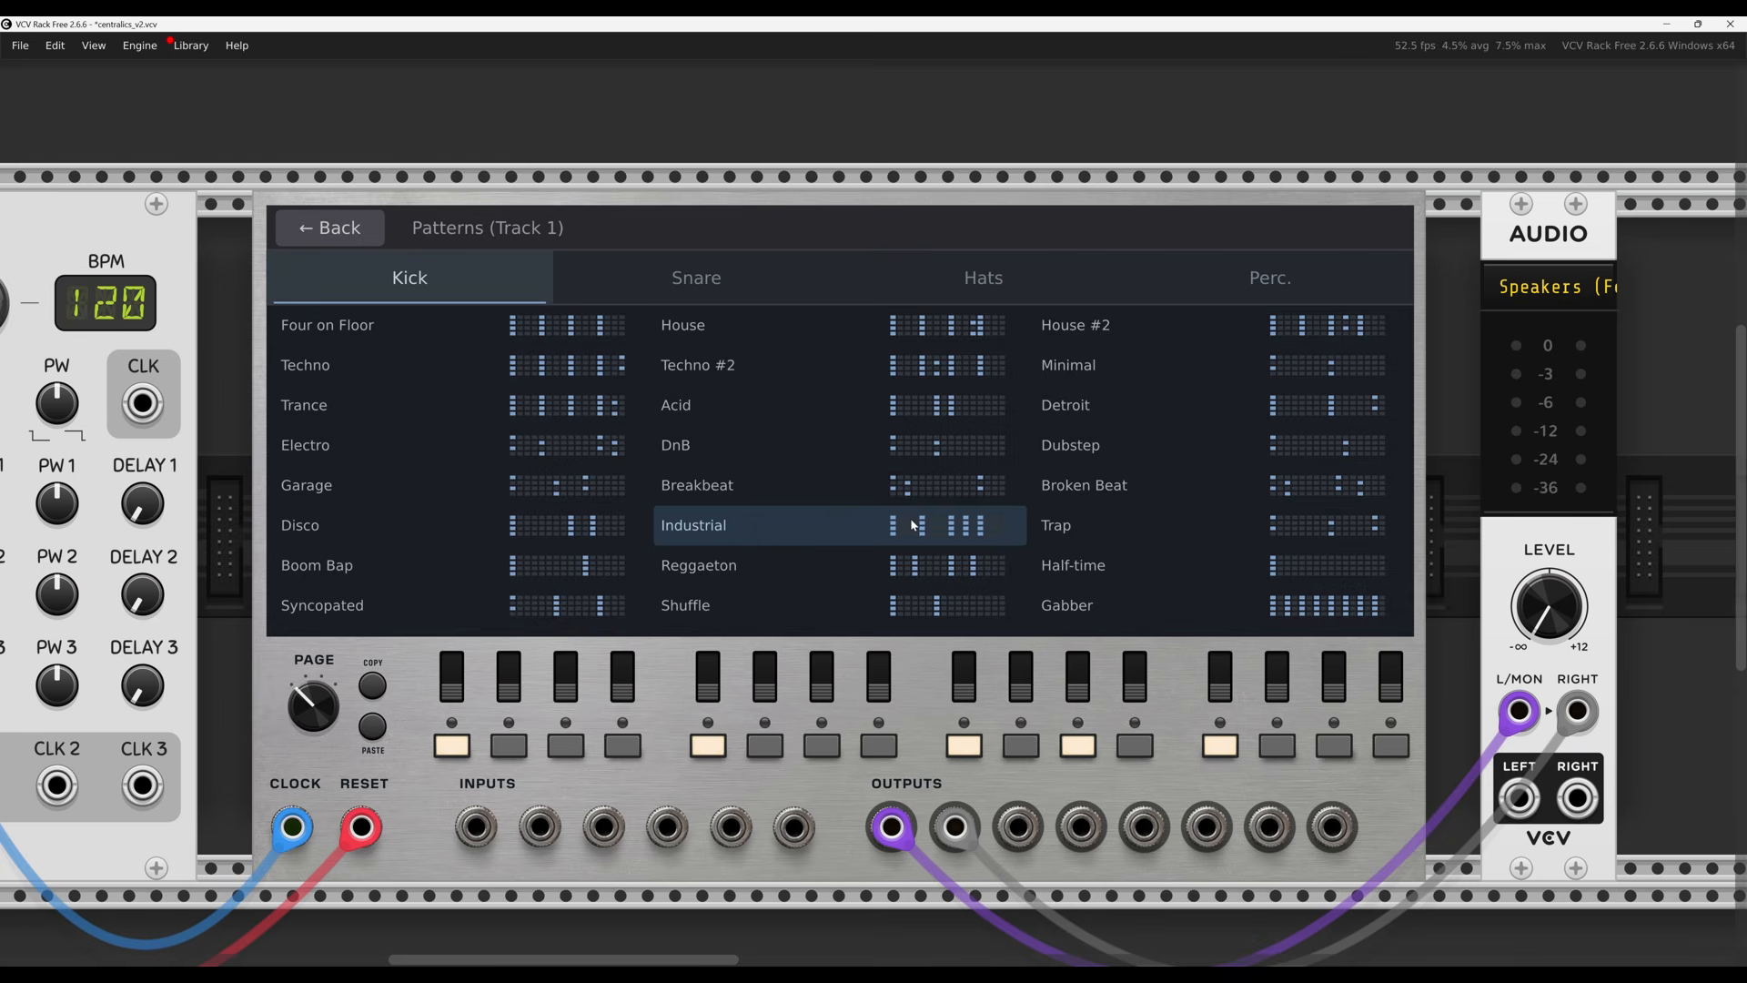
left_click(328, 232)
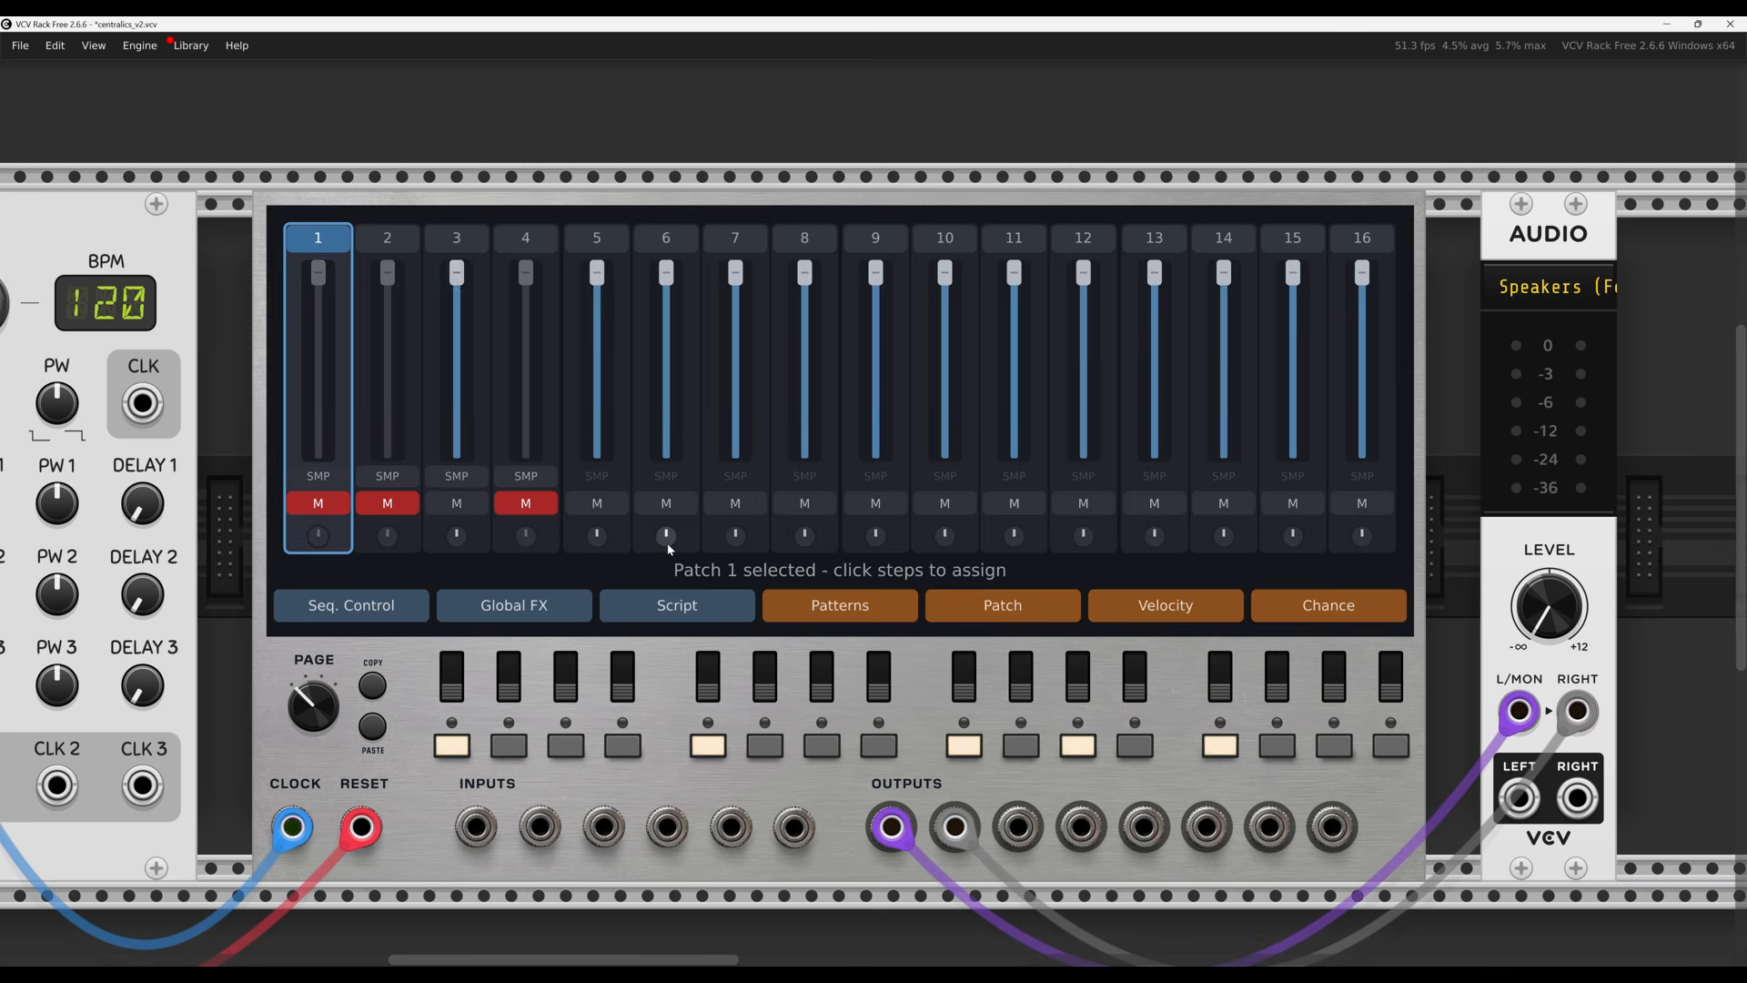
Pan around Patch 1's node graph, then bring up Track 1's step velocity editor
left_click(1040, 609)
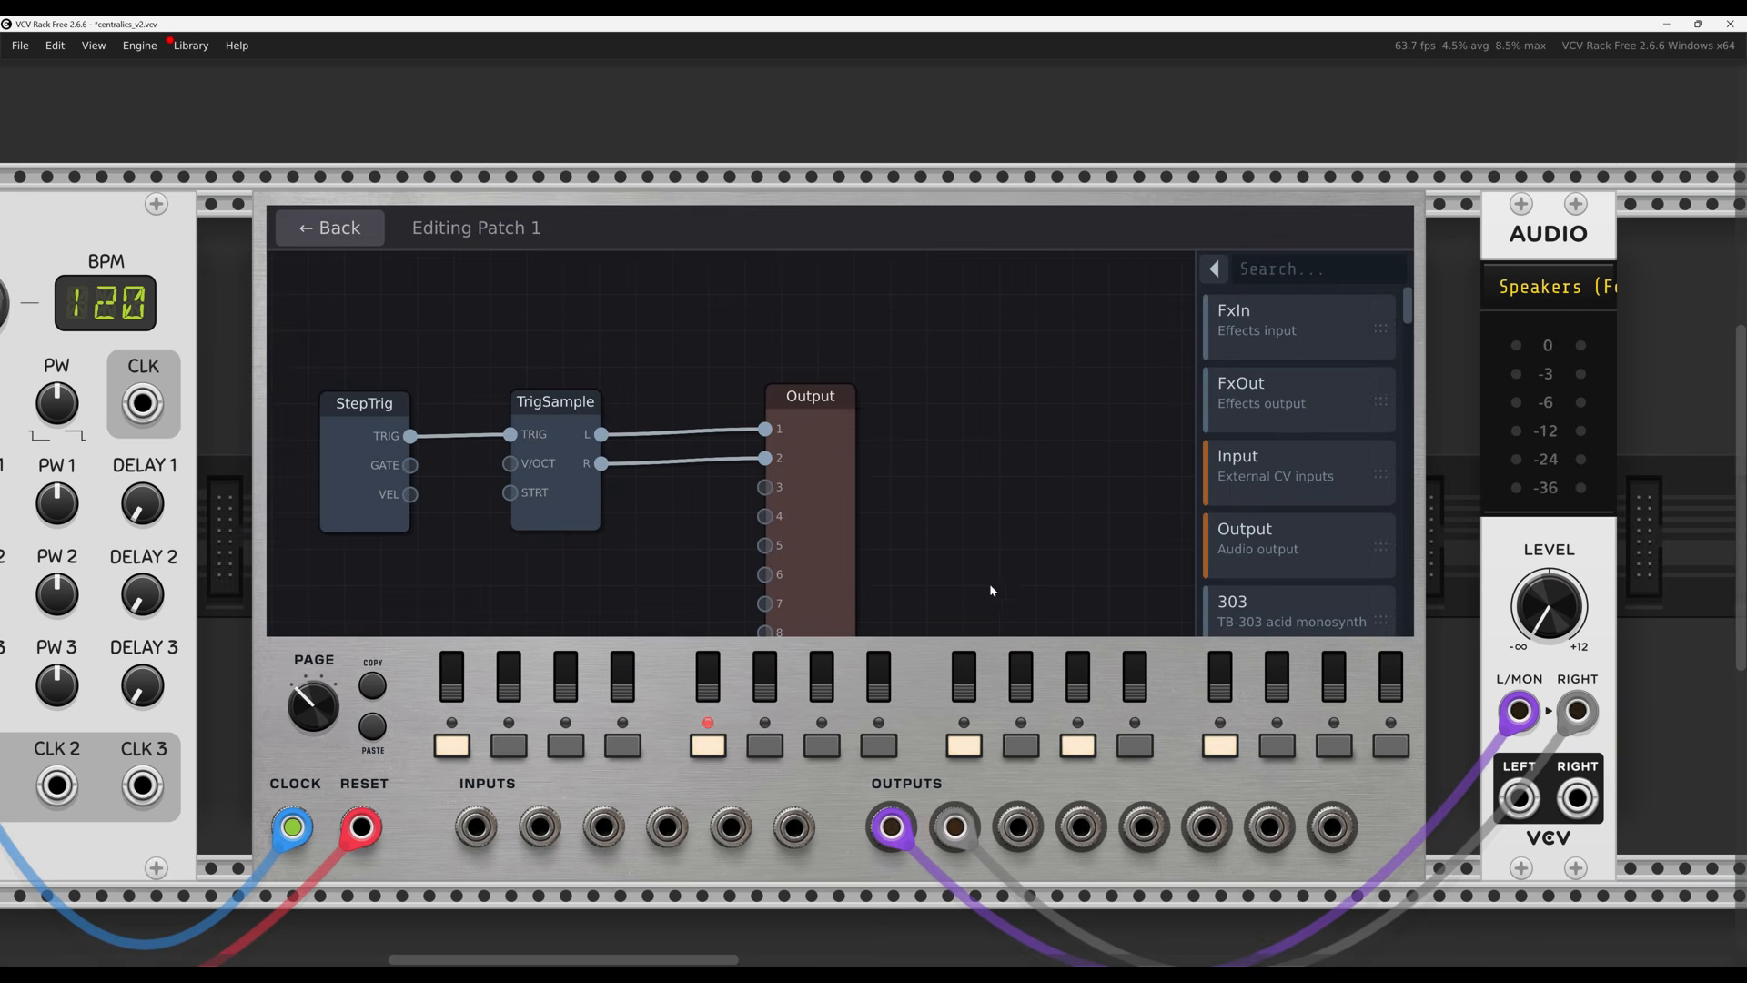
left_click_drag(991, 589, 1088, 510)
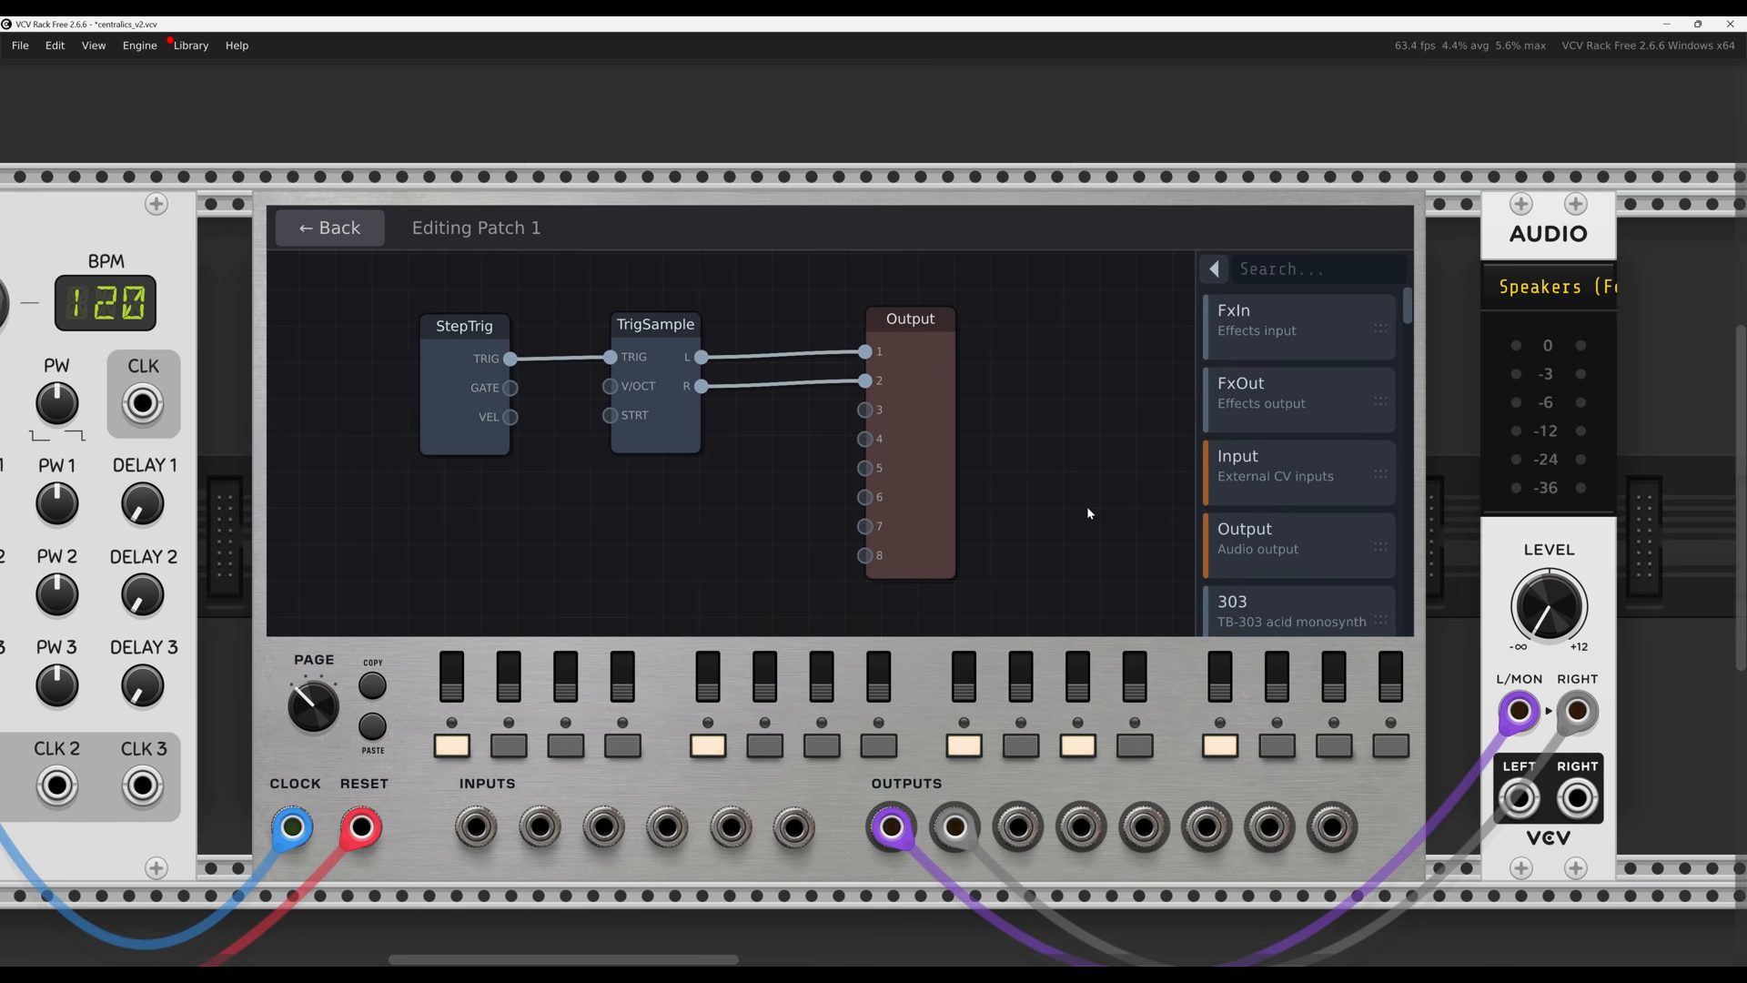
left_click(322, 233)
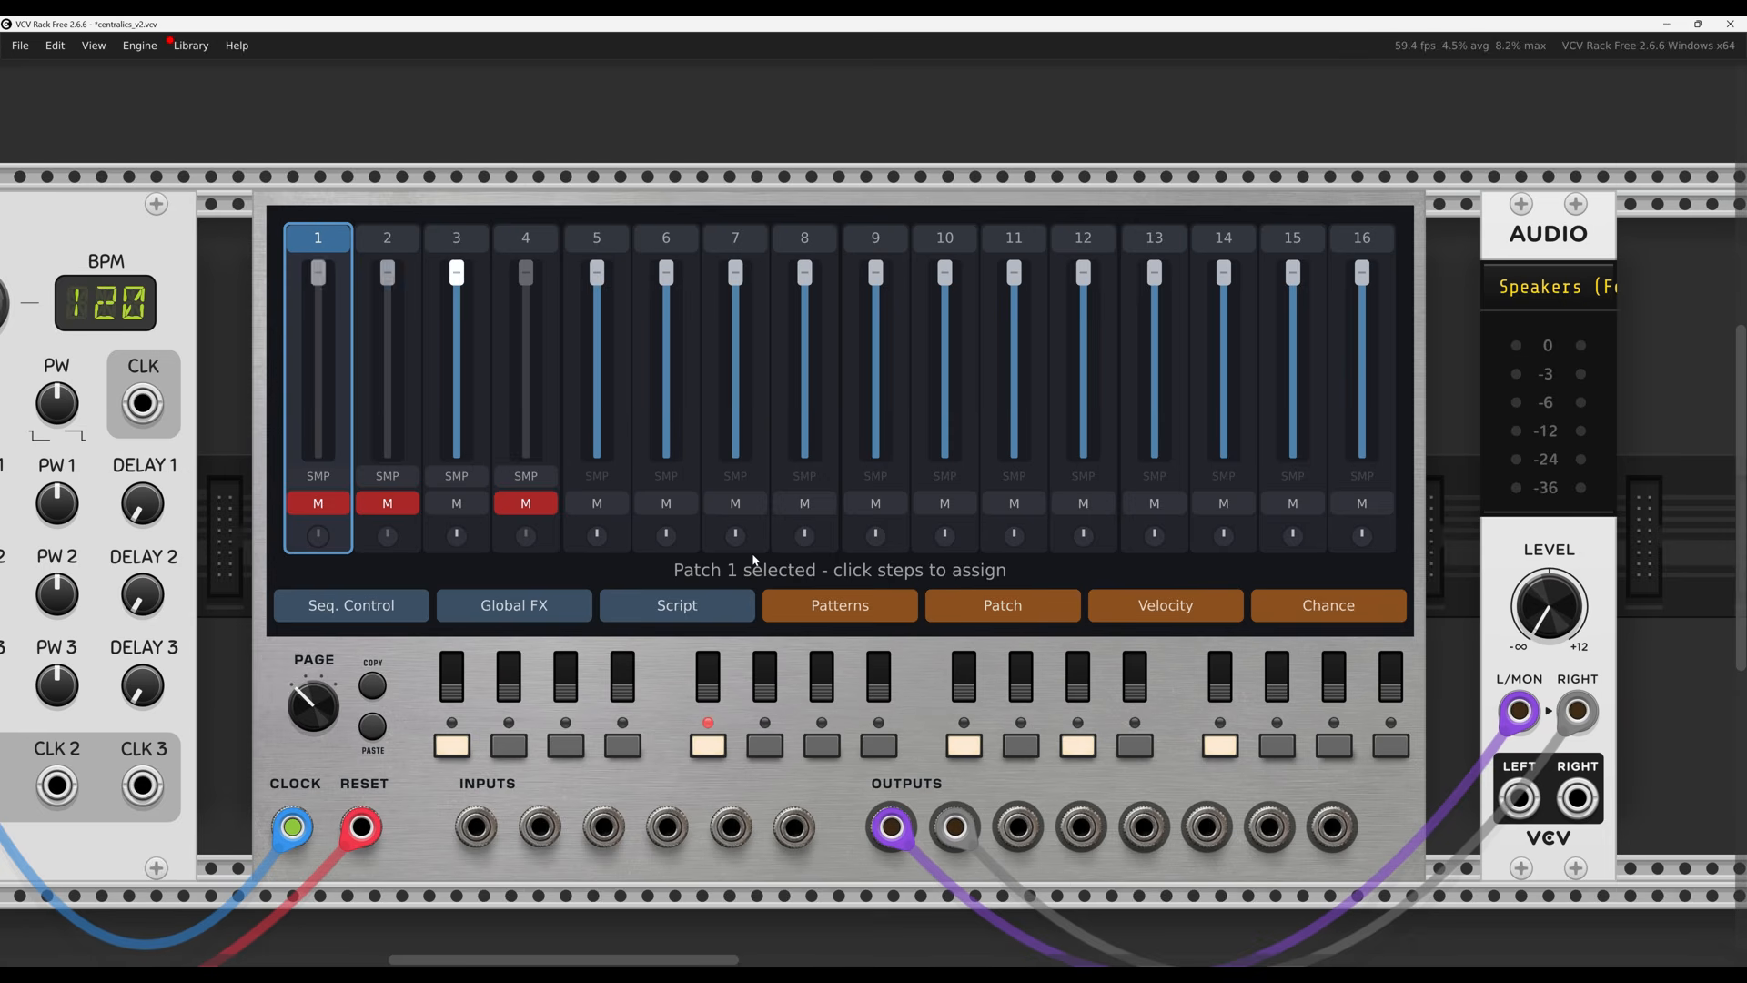
left_click(1151, 614)
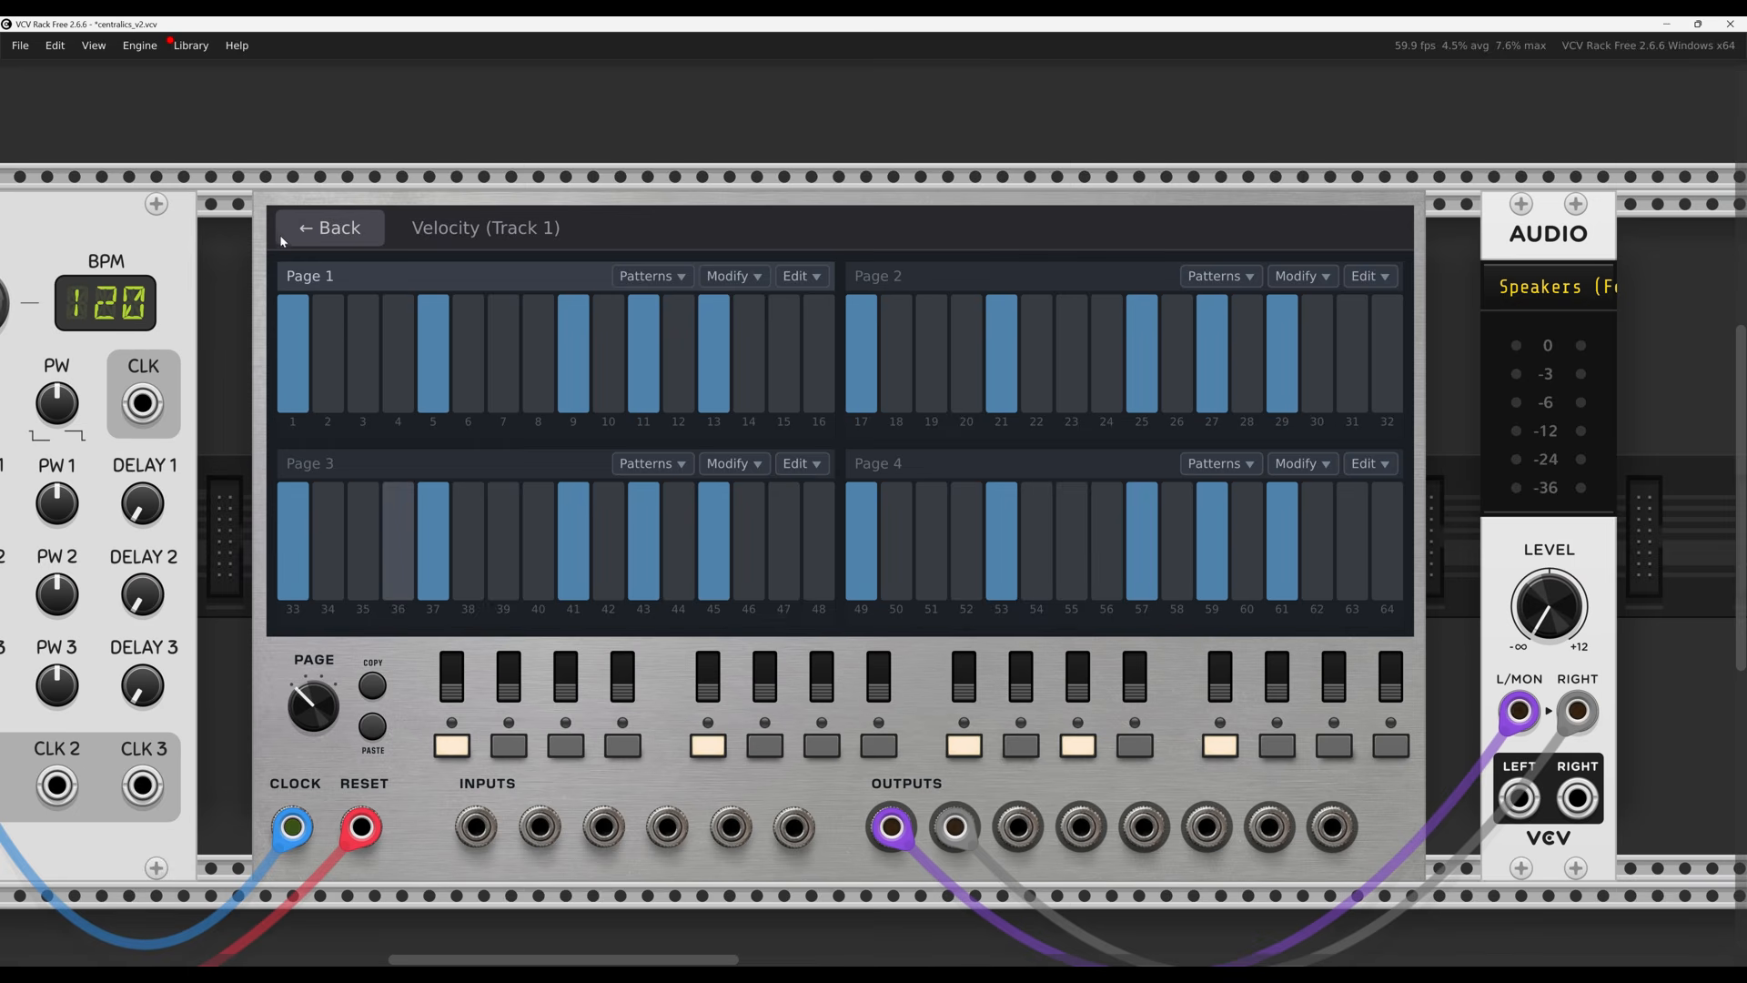
Open Track 3's velocities, slope the first page 1 bars and draw a dipping curve on page 4
left_click(335, 228)
left_click(457, 238)
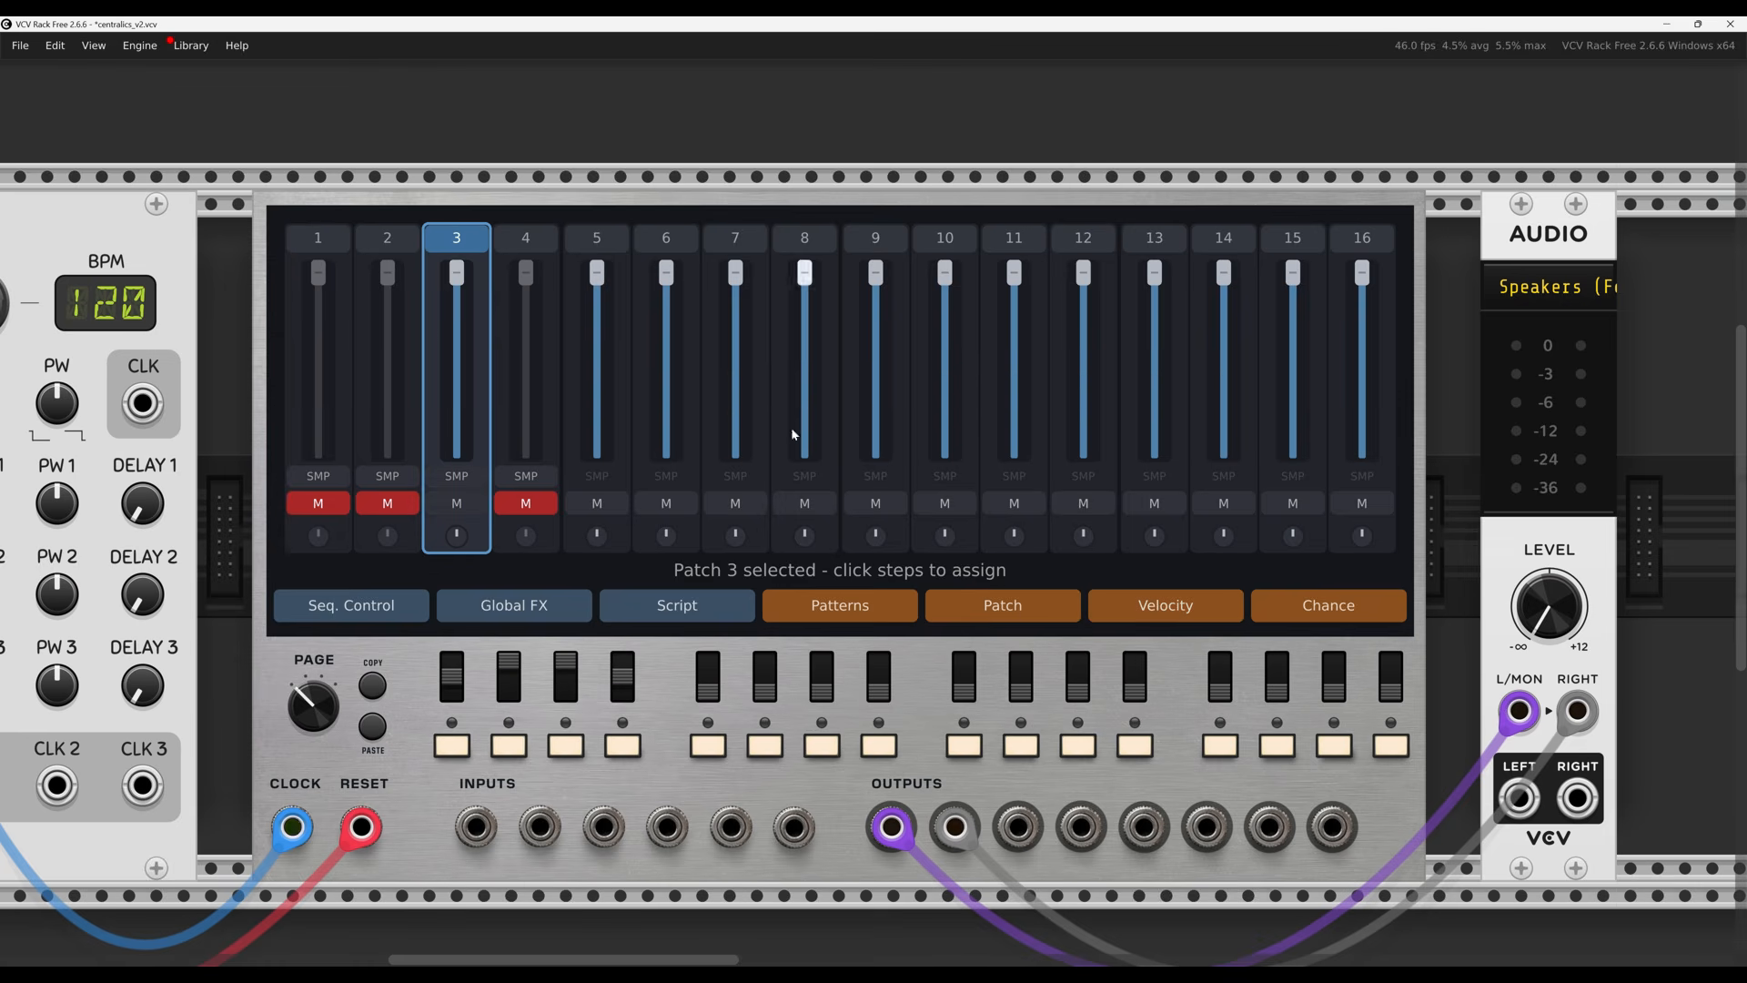
left_click(1187, 612)
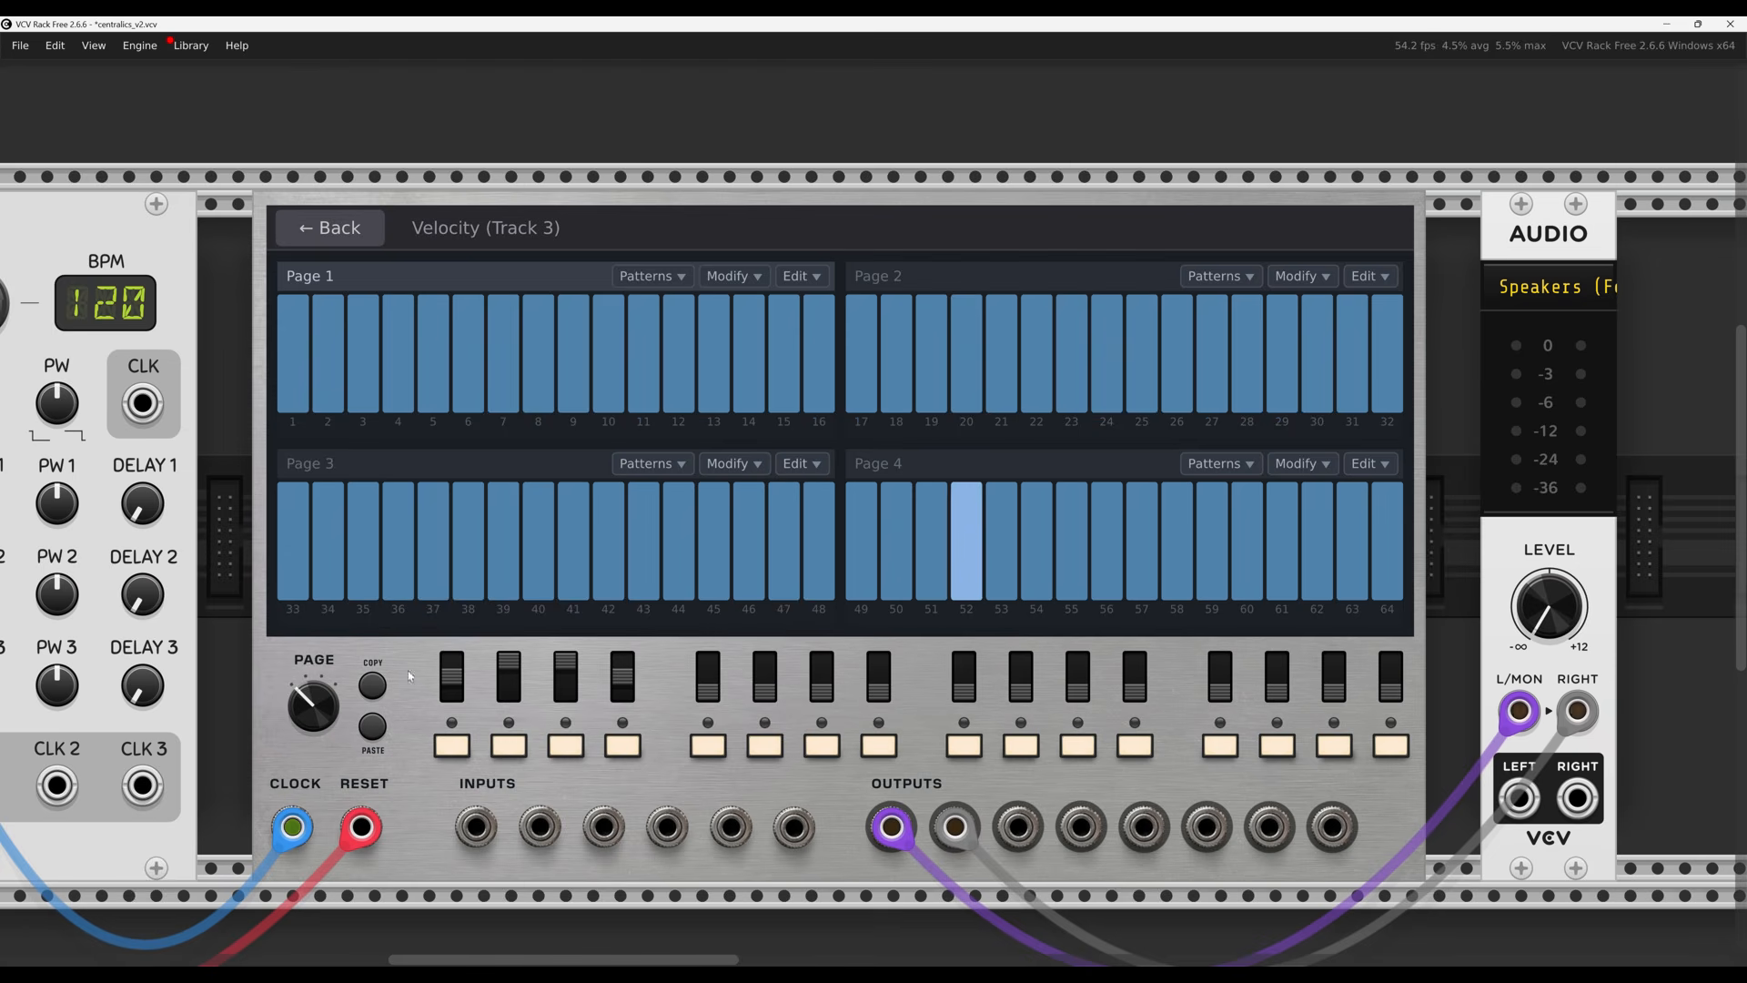
mouse_move(298, 724)
left_mouse_down()
mouse_move(298, 674)
mouse_move(298, 721)
left_mouse_up()
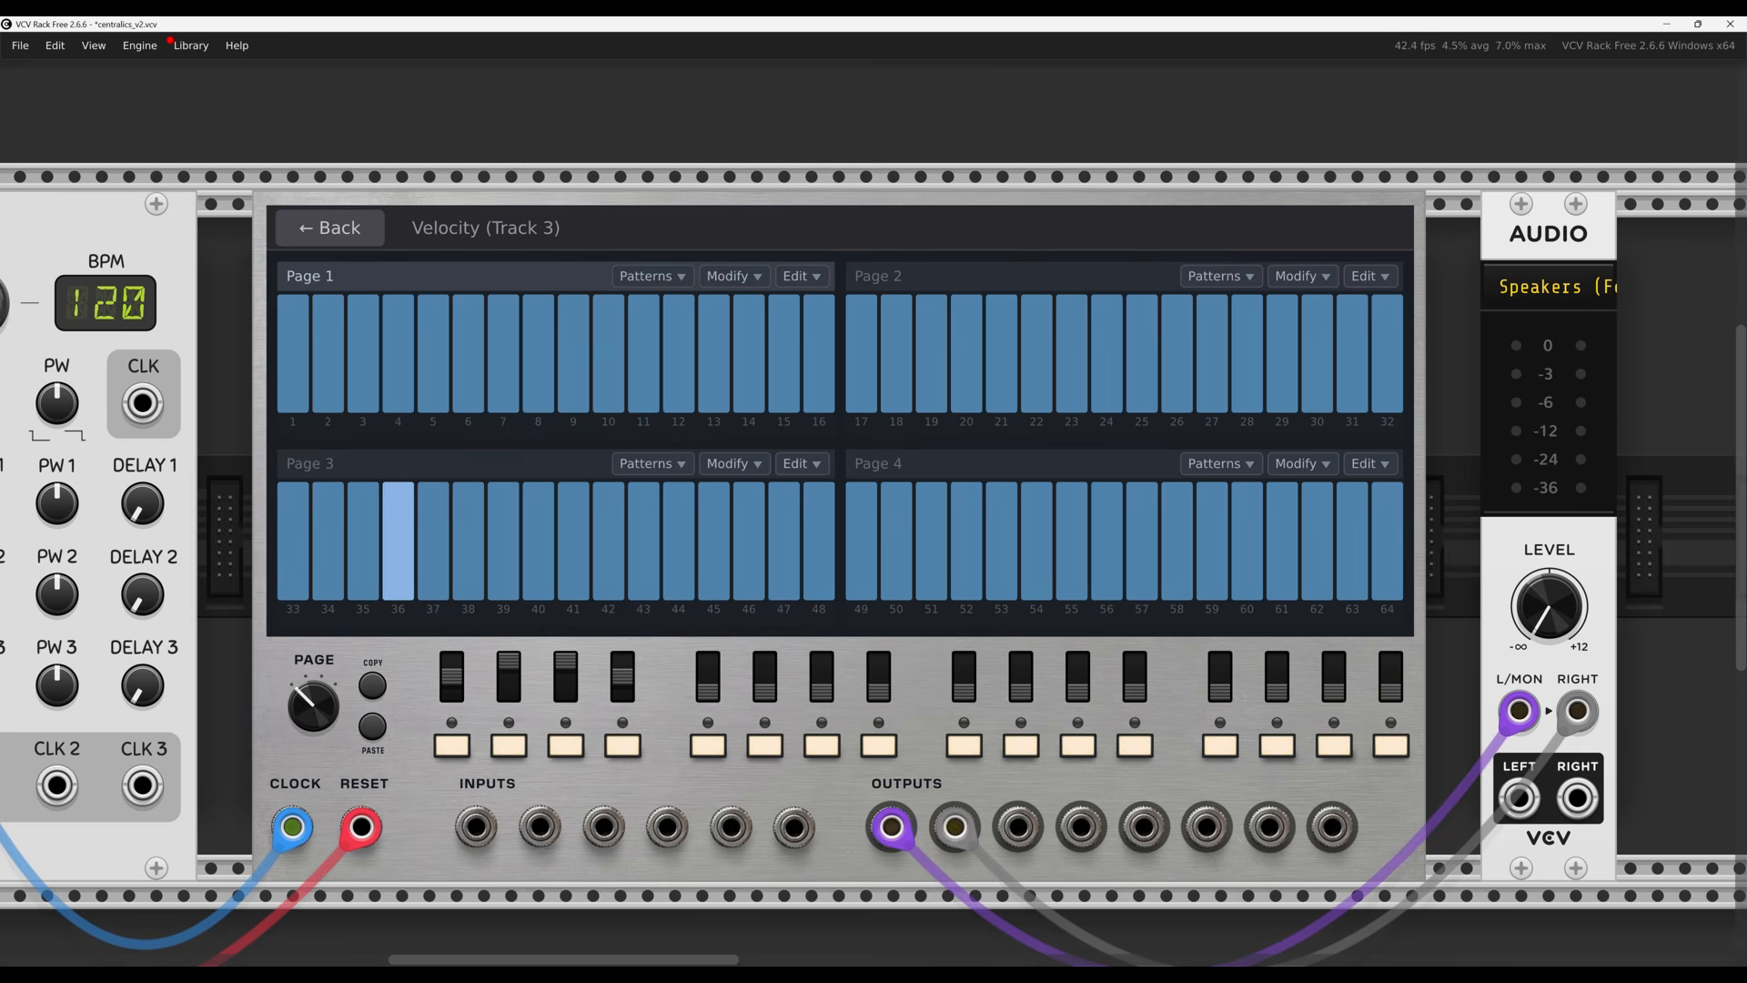
mouse_move(292, 319)
left_mouse_down()
mouse_move(373, 358)
mouse_move(546, 375)
mouse_move(749, 362)
mouse_move(818, 328)
left_mouse_up()
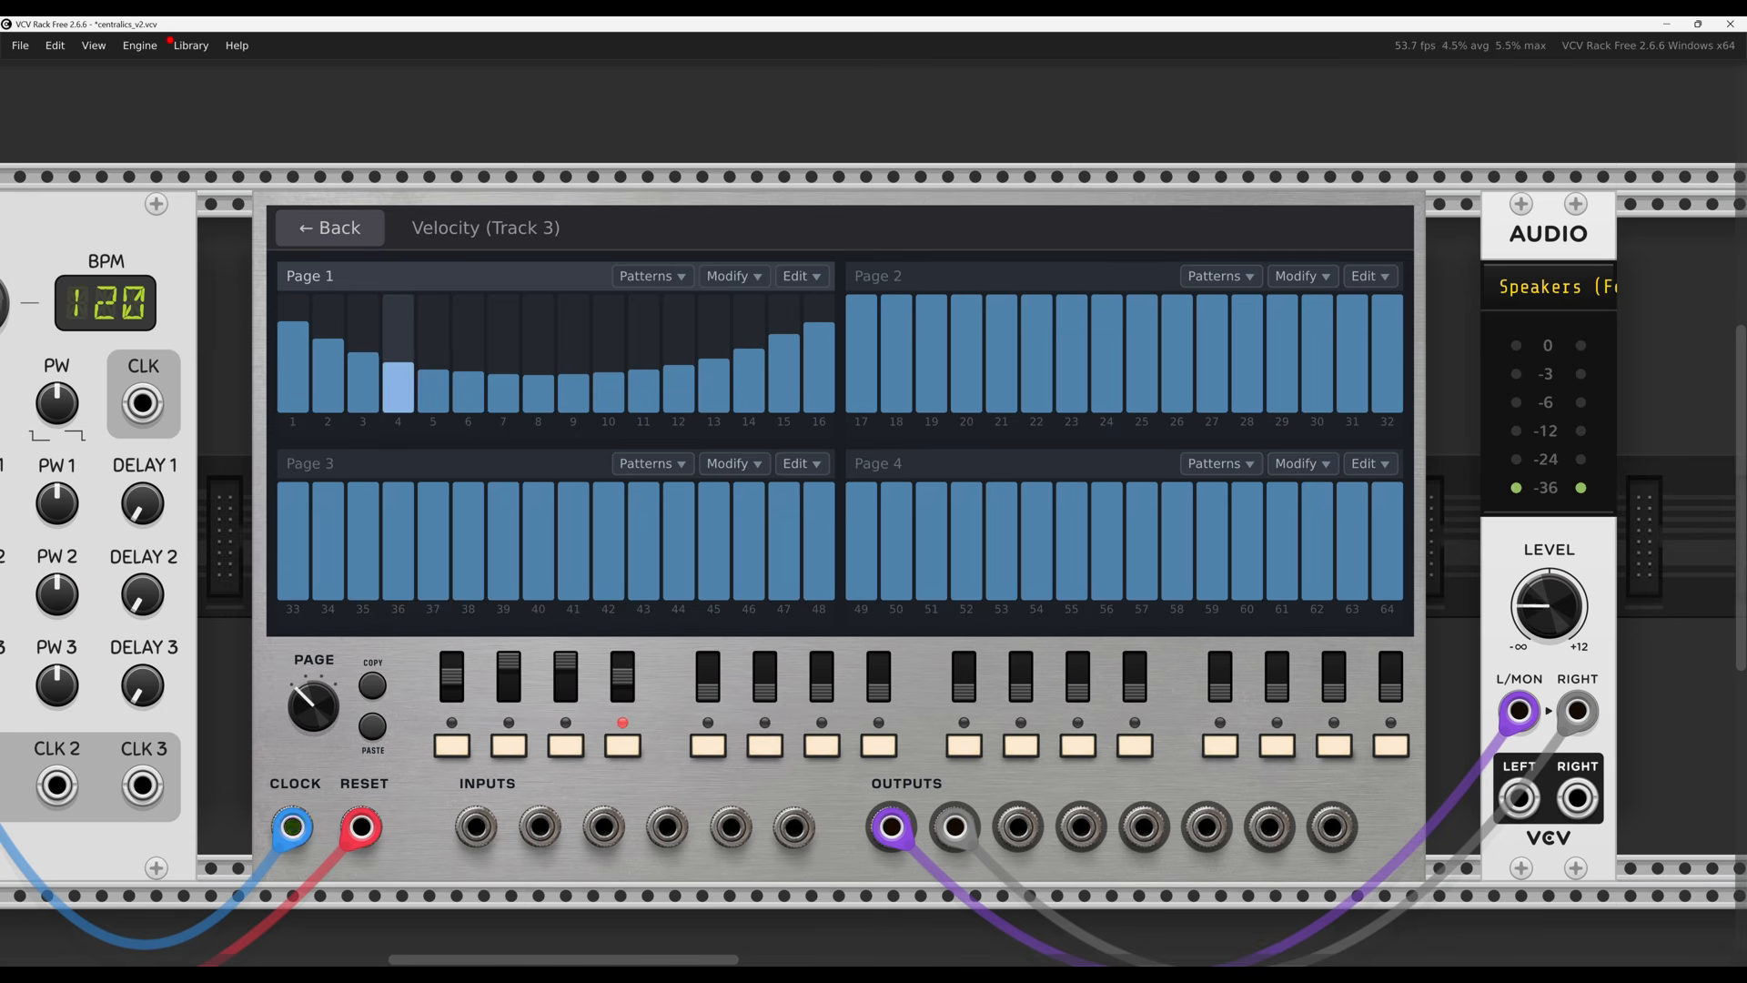
left_click_drag(1550, 626, 1551, 600)
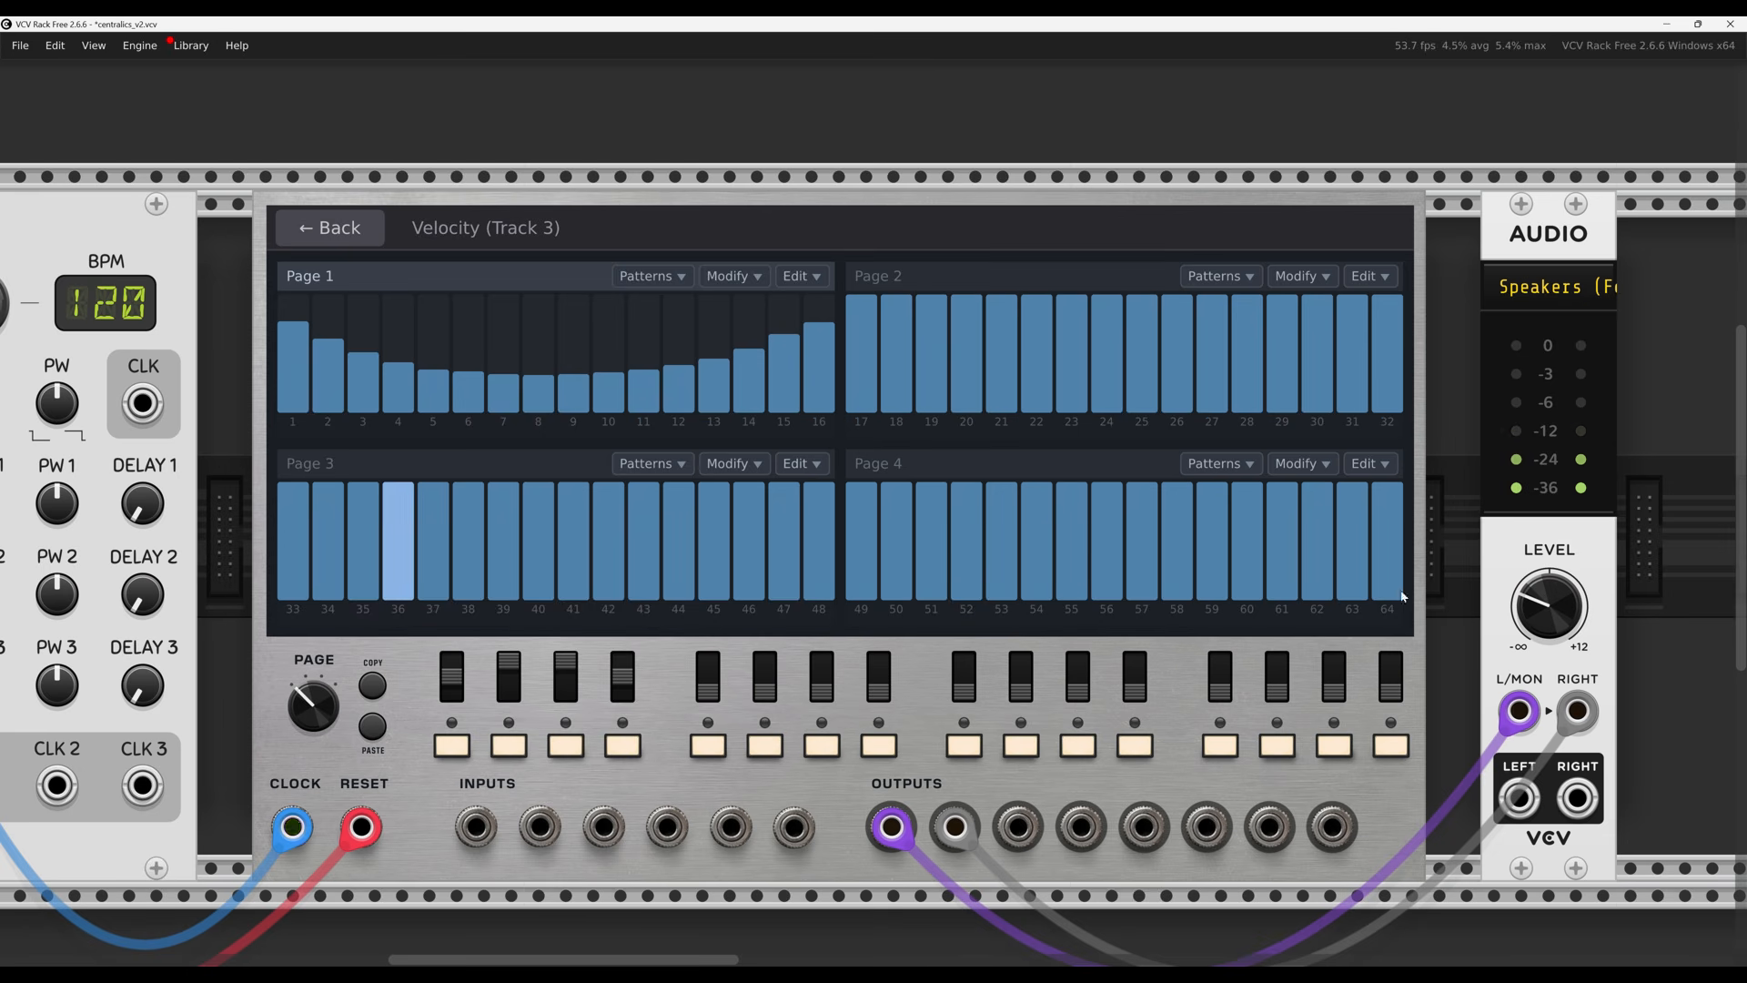
mouse_move(876, 520)
left_mouse_down()
mouse_move(966, 564)
mouse_move(1275, 585)
mouse_move(1387, 498)
left_mouse_up()
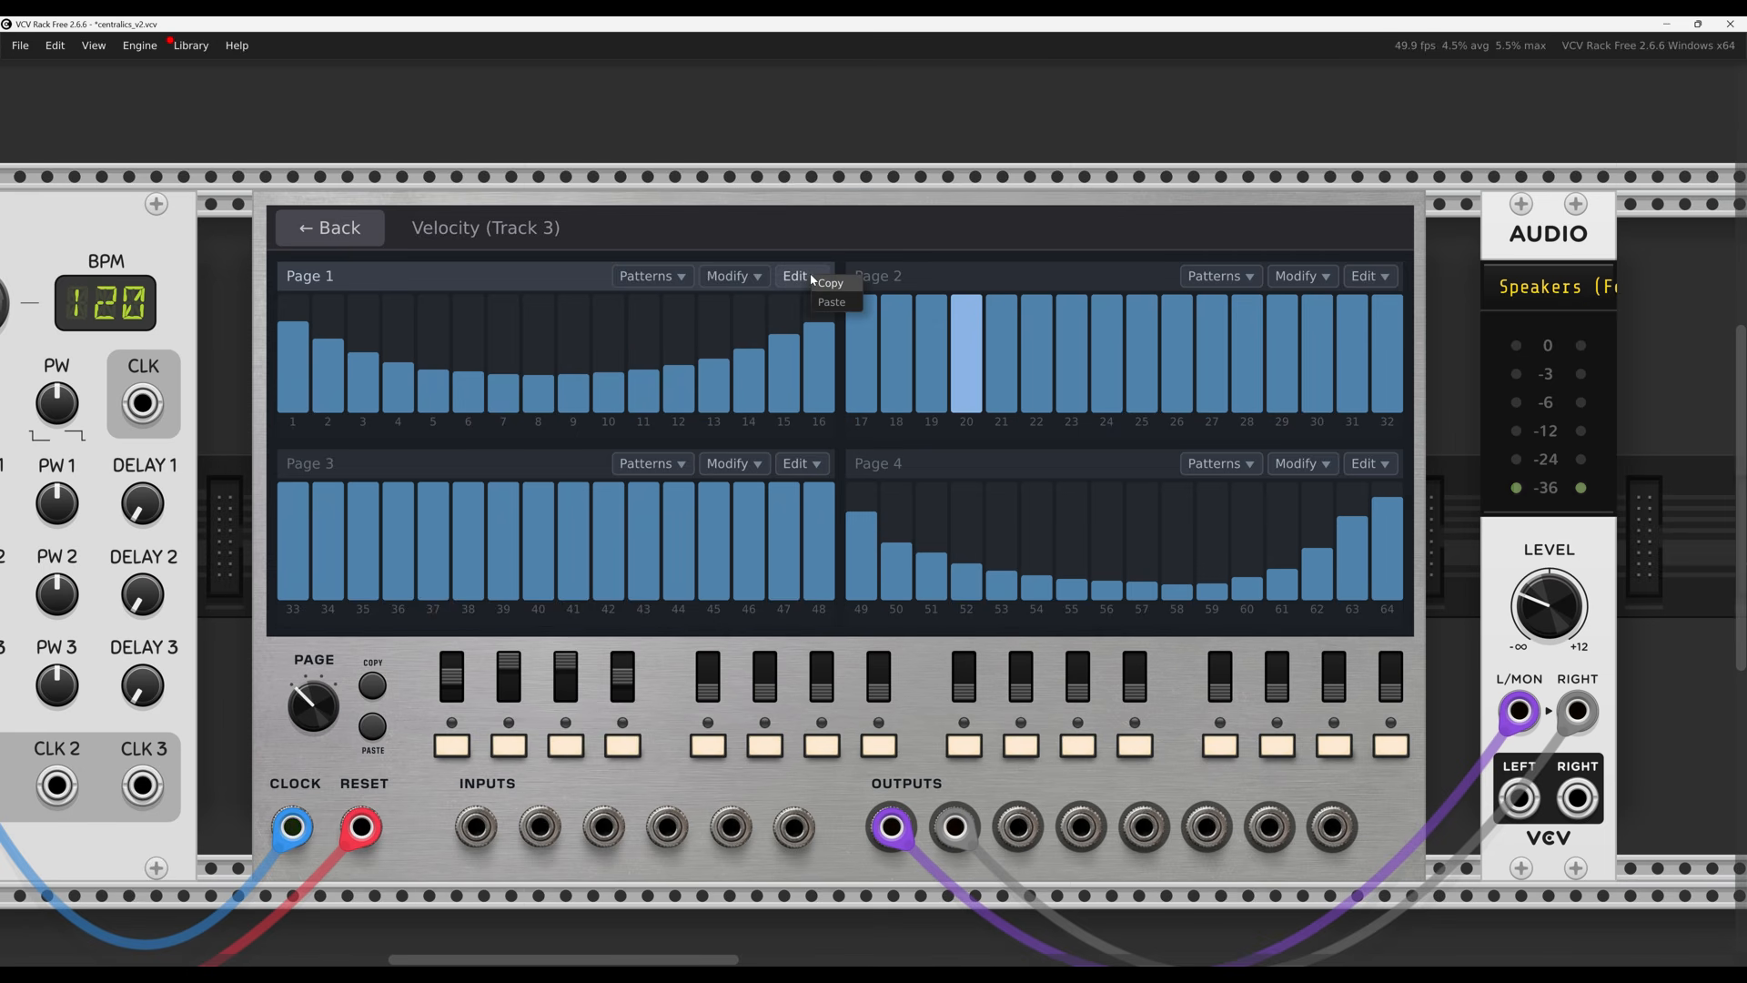
Set page 1 velocities to 100%, then apply a varied accent preset pattern
left_click(742, 277)
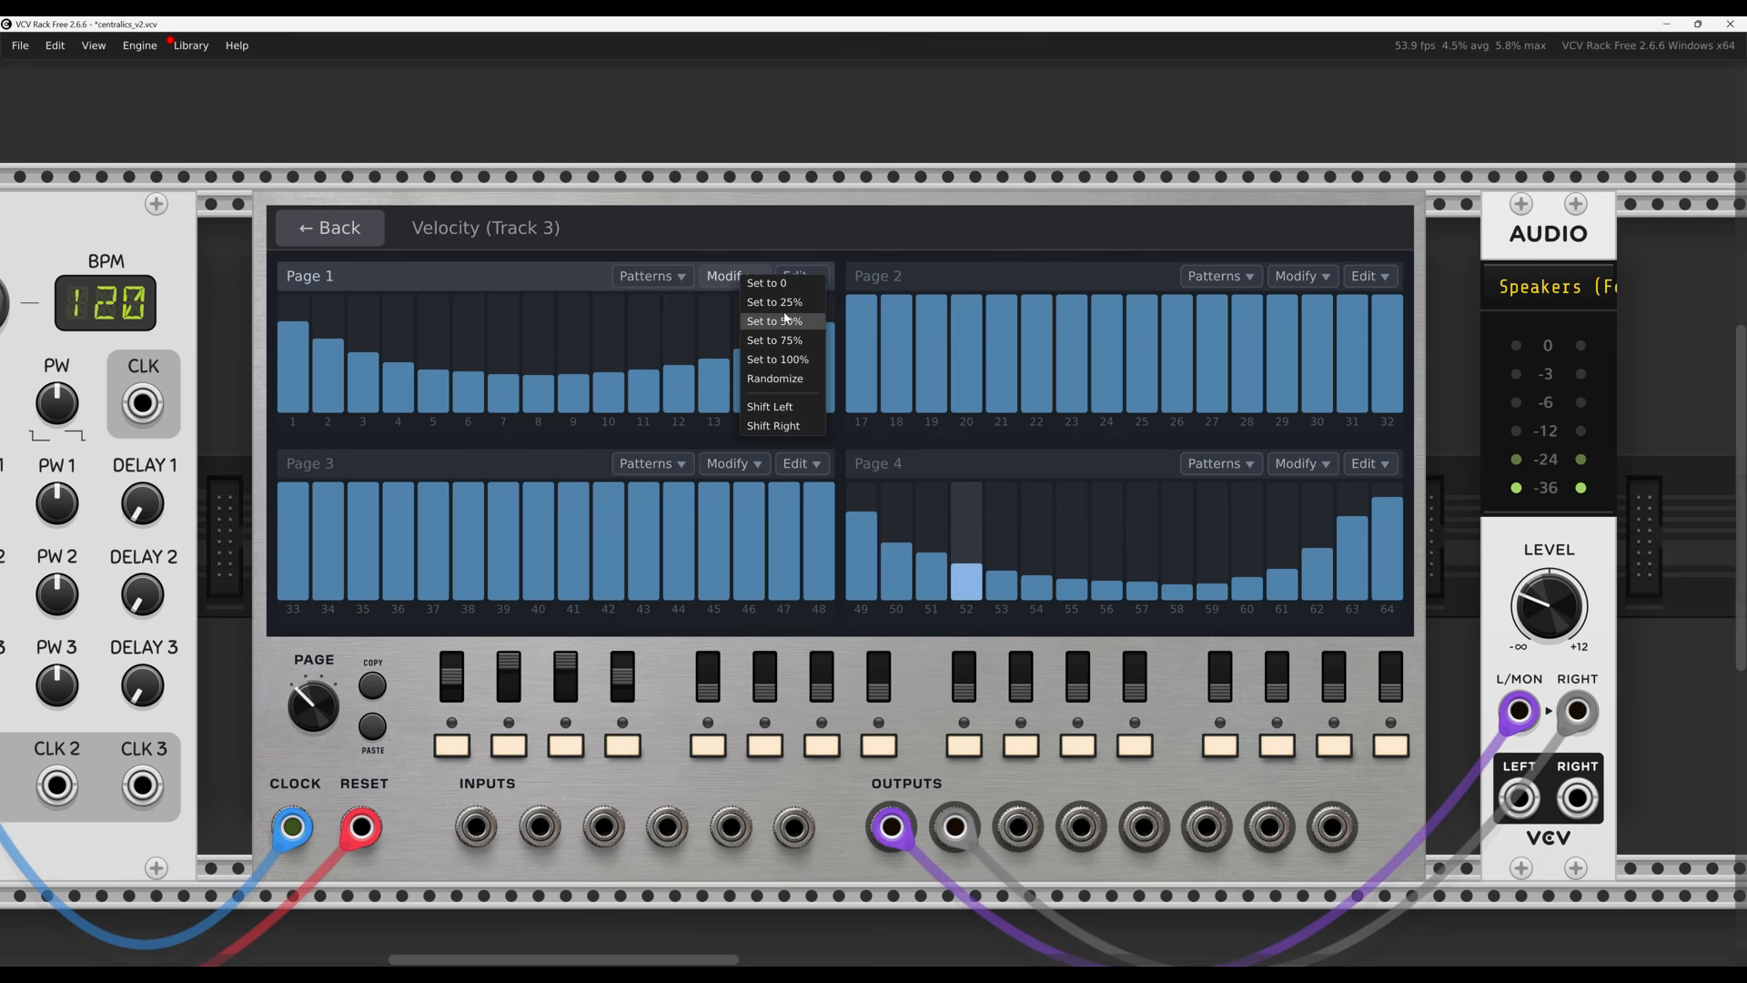
left_click(778, 359)
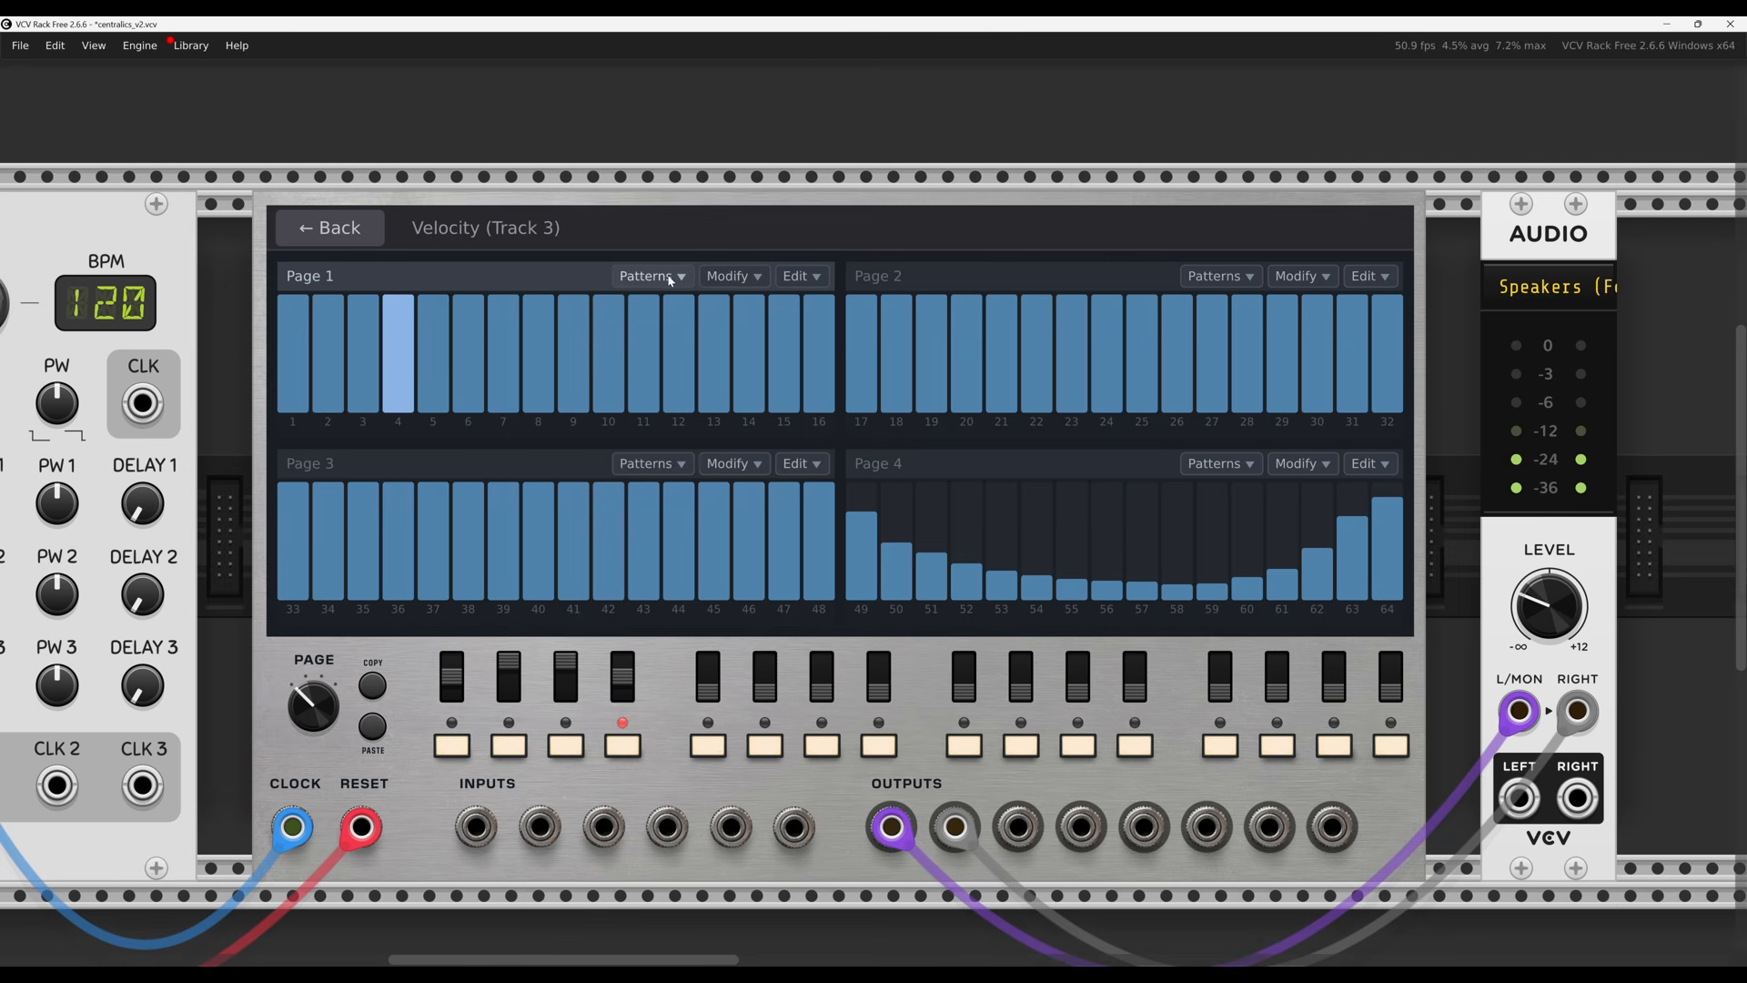
left_click(669, 285)
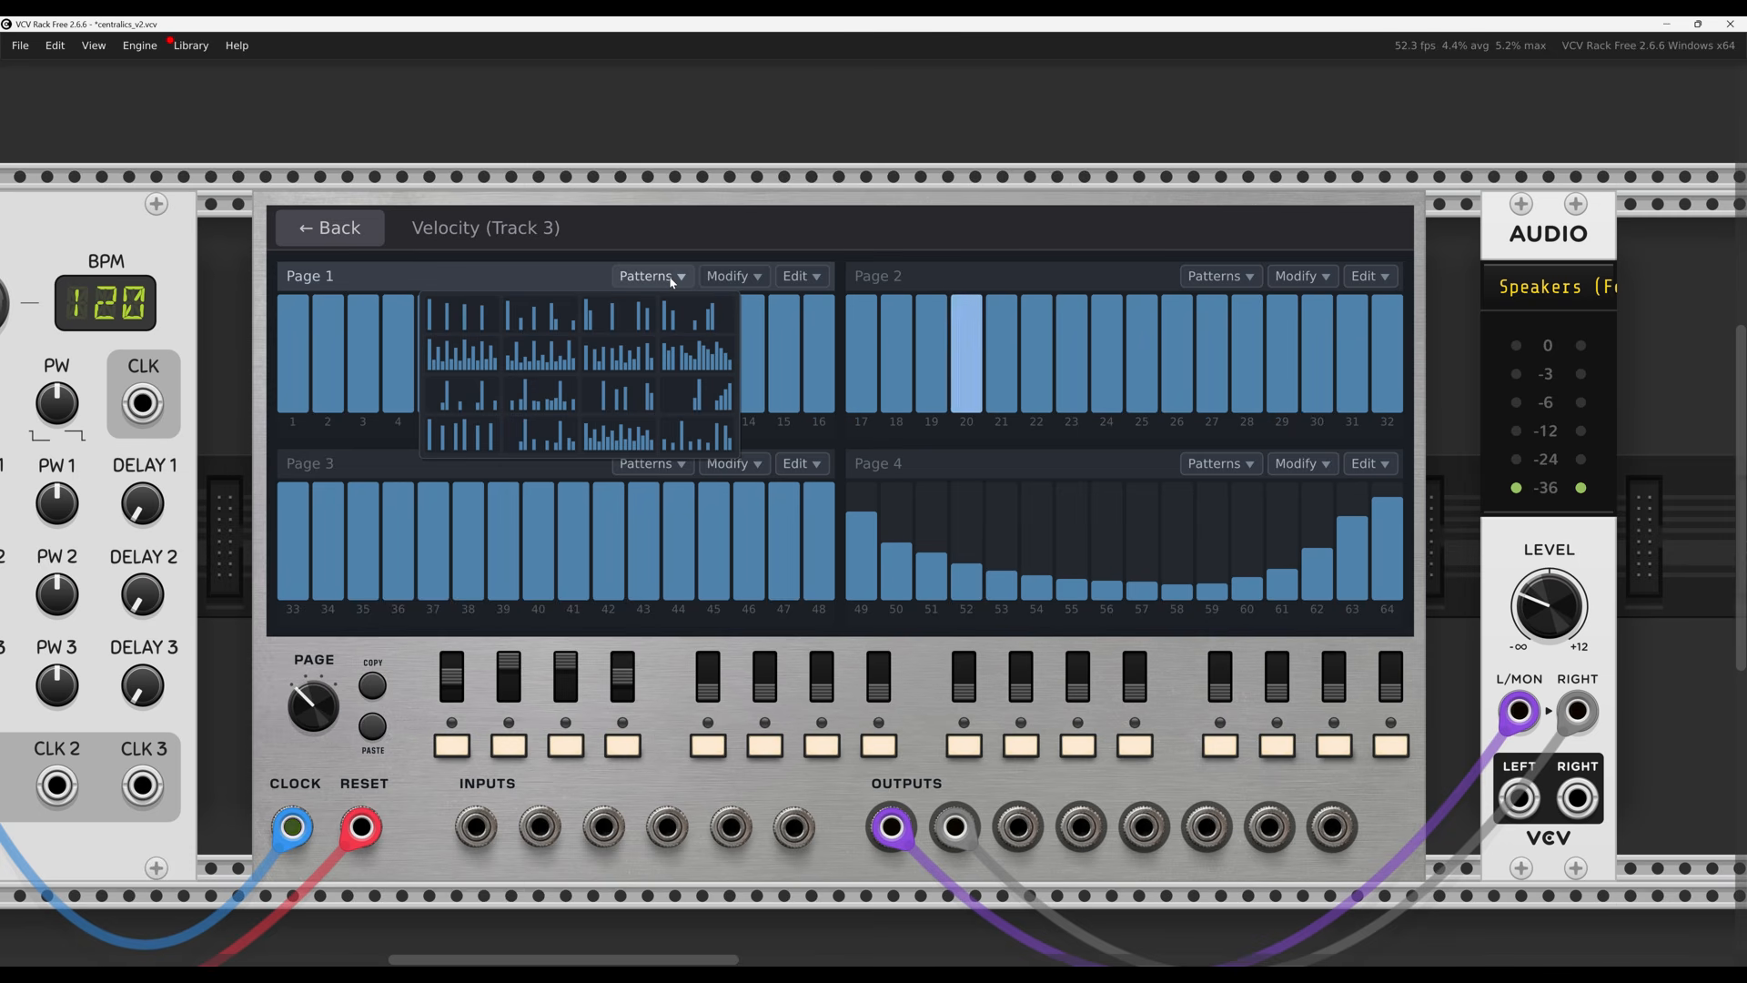
left_click(628, 437)
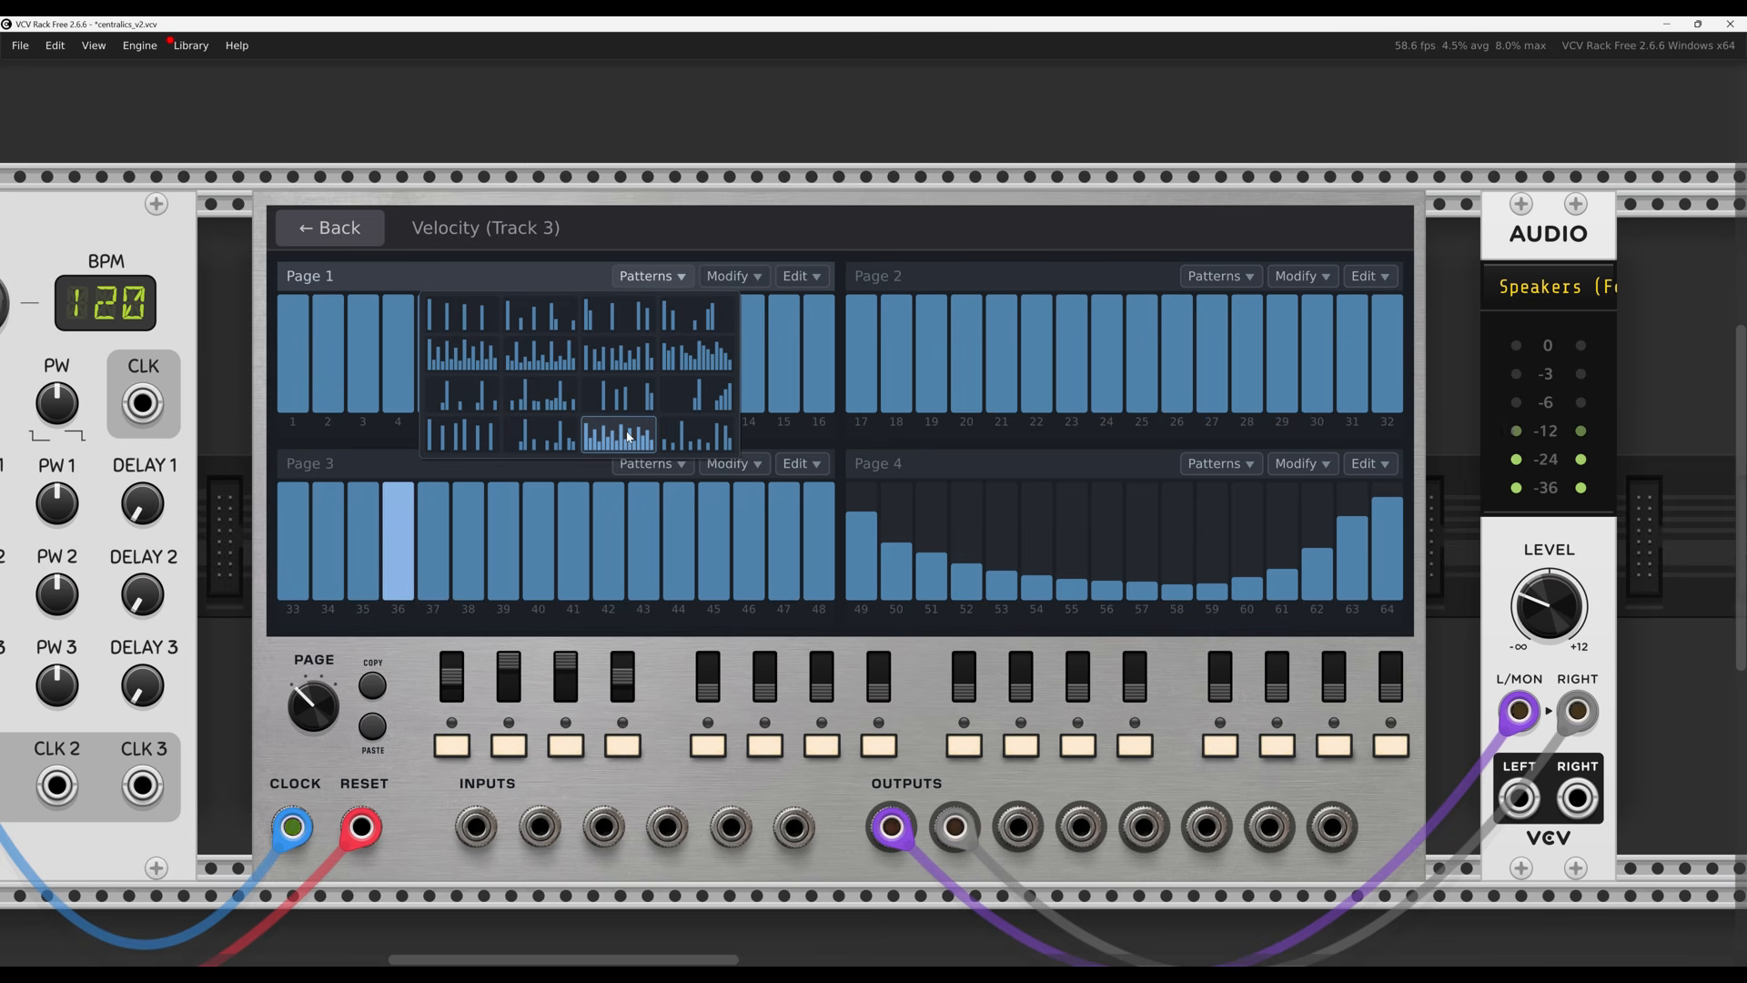
left_click(888, 249)
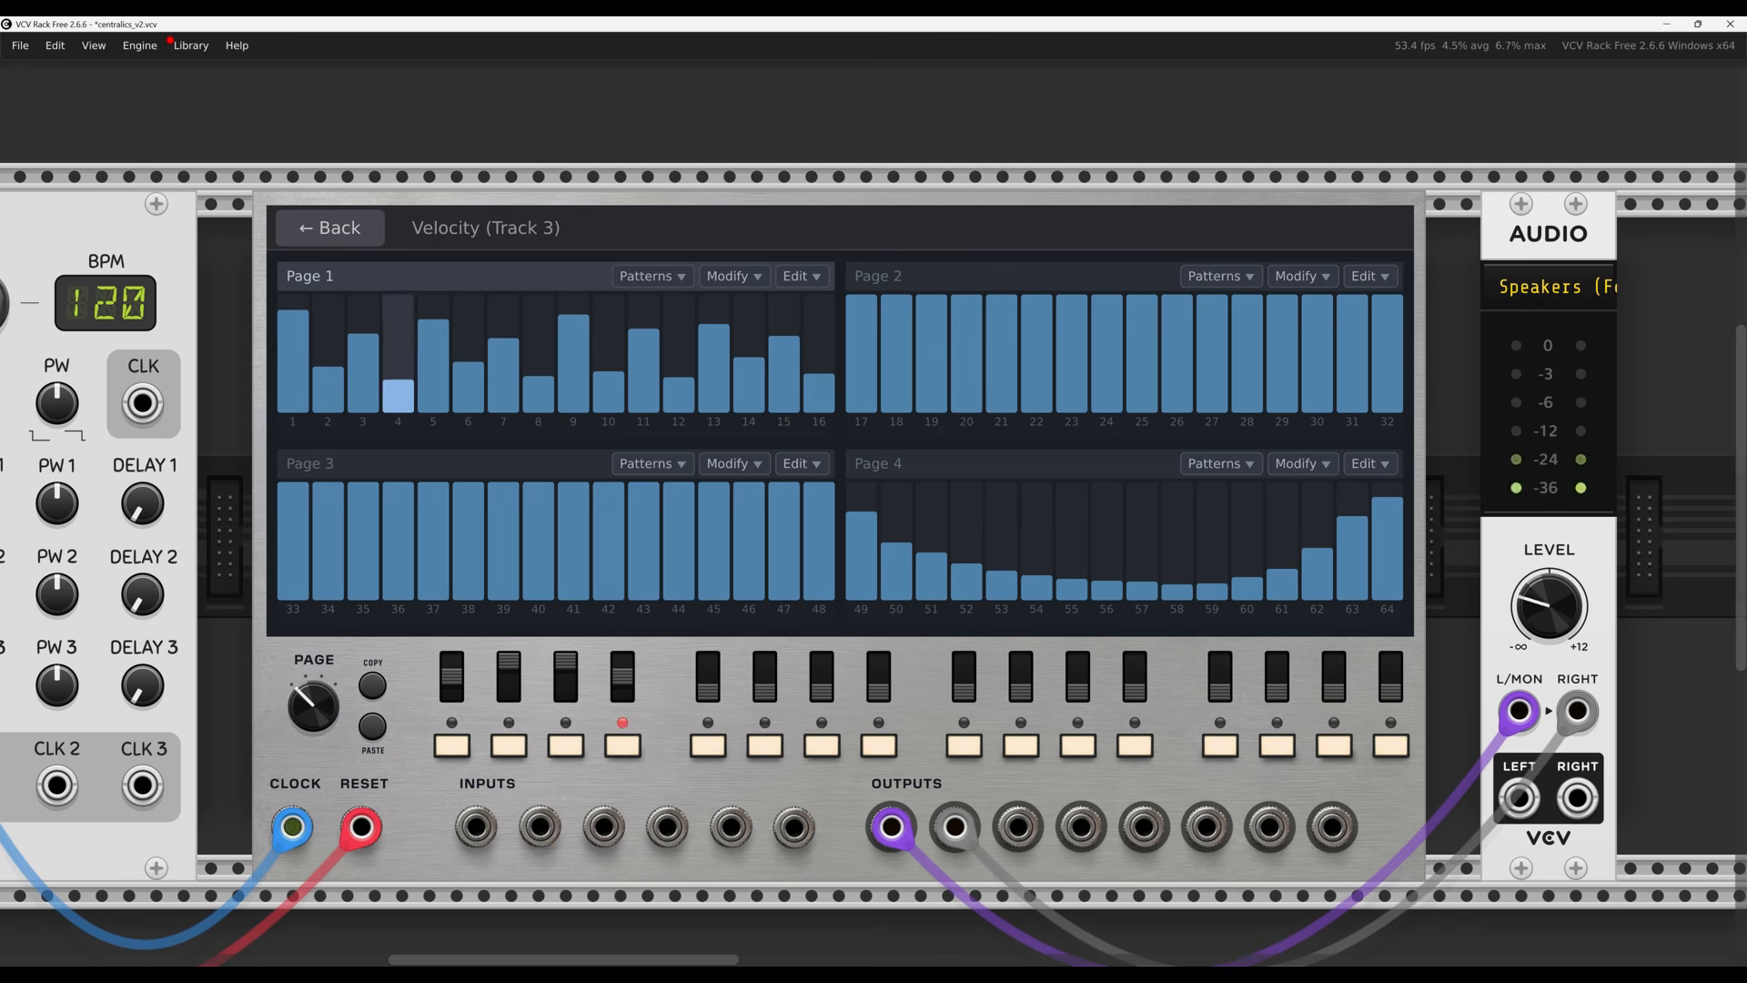
left_click_drag(1536, 606, 1537, 818)
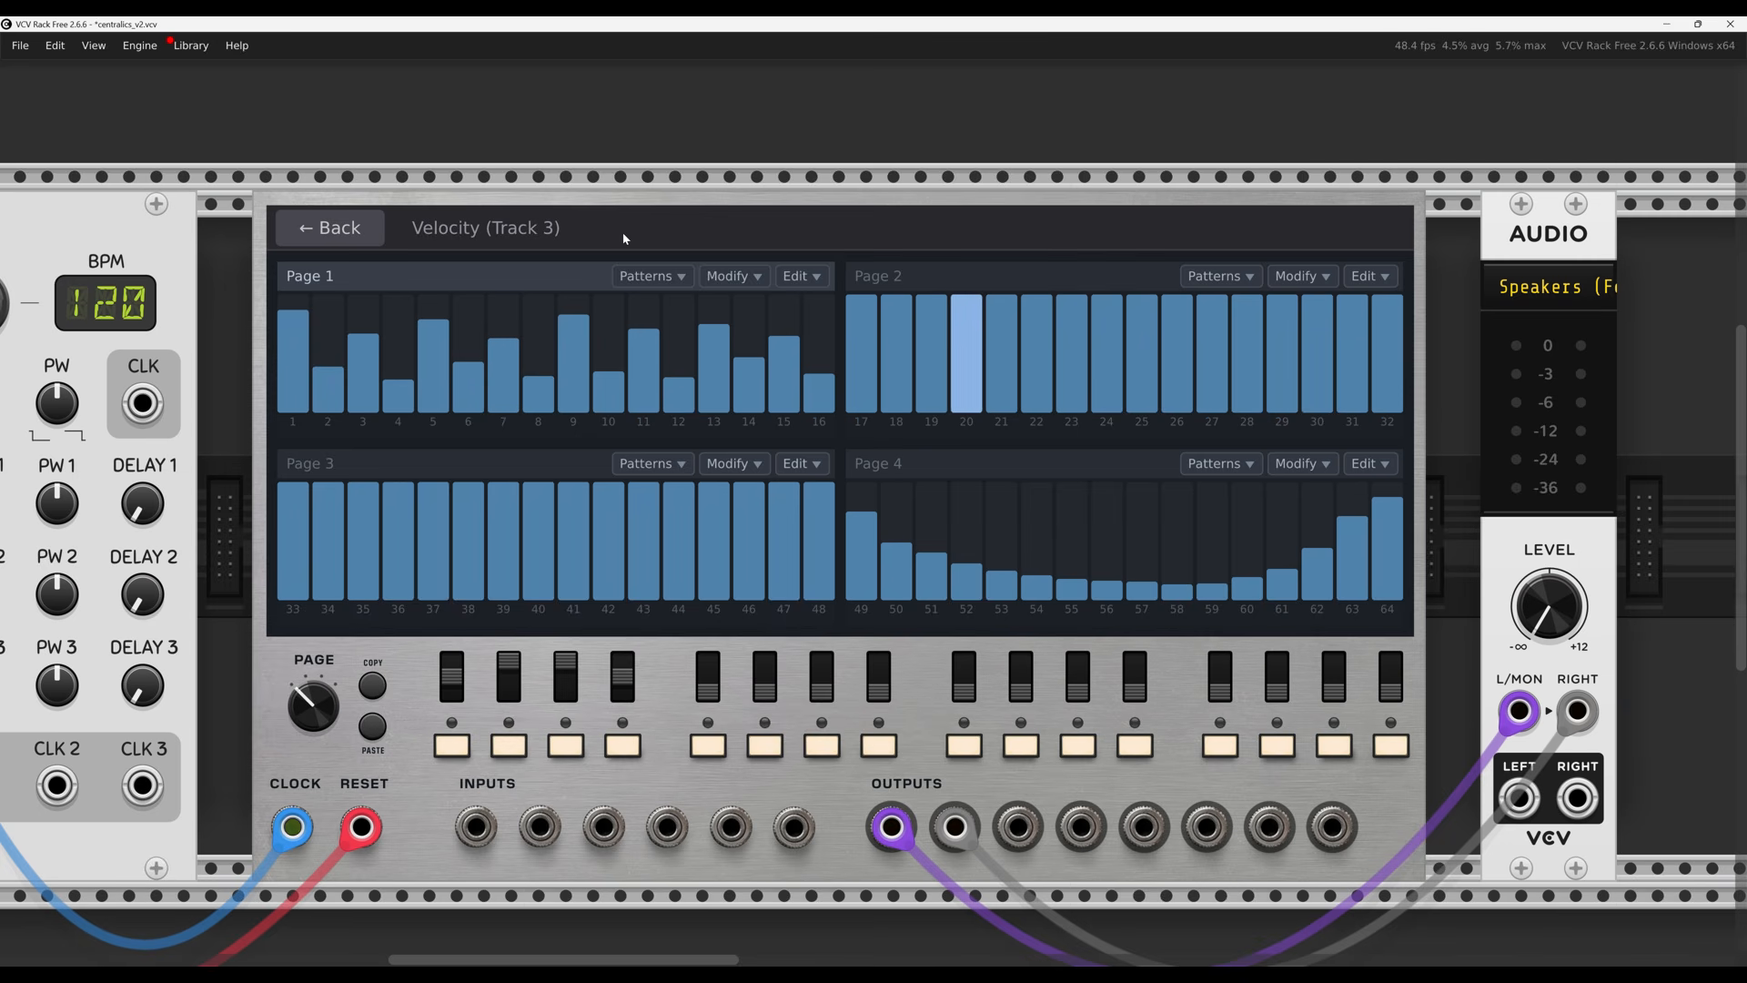
left_click(357, 229)
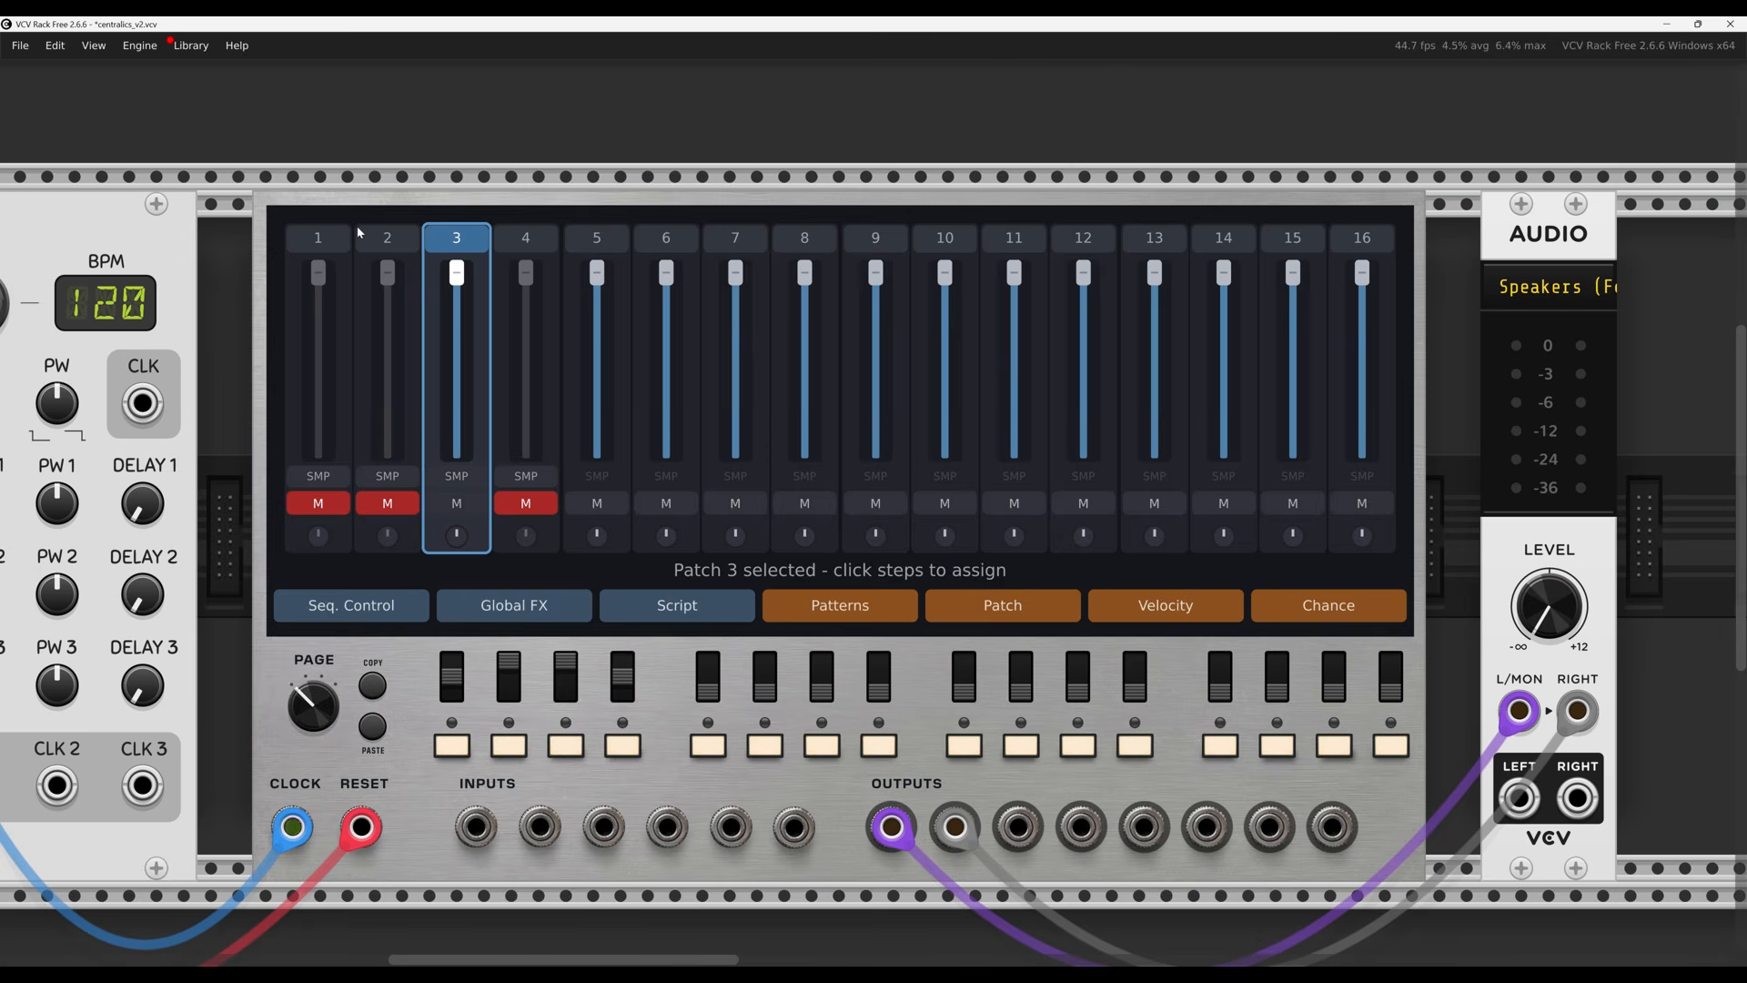
Apply the wave-shaped preset chance pattern to pages 1 and 2 of Track 3
left_click(1341, 615)
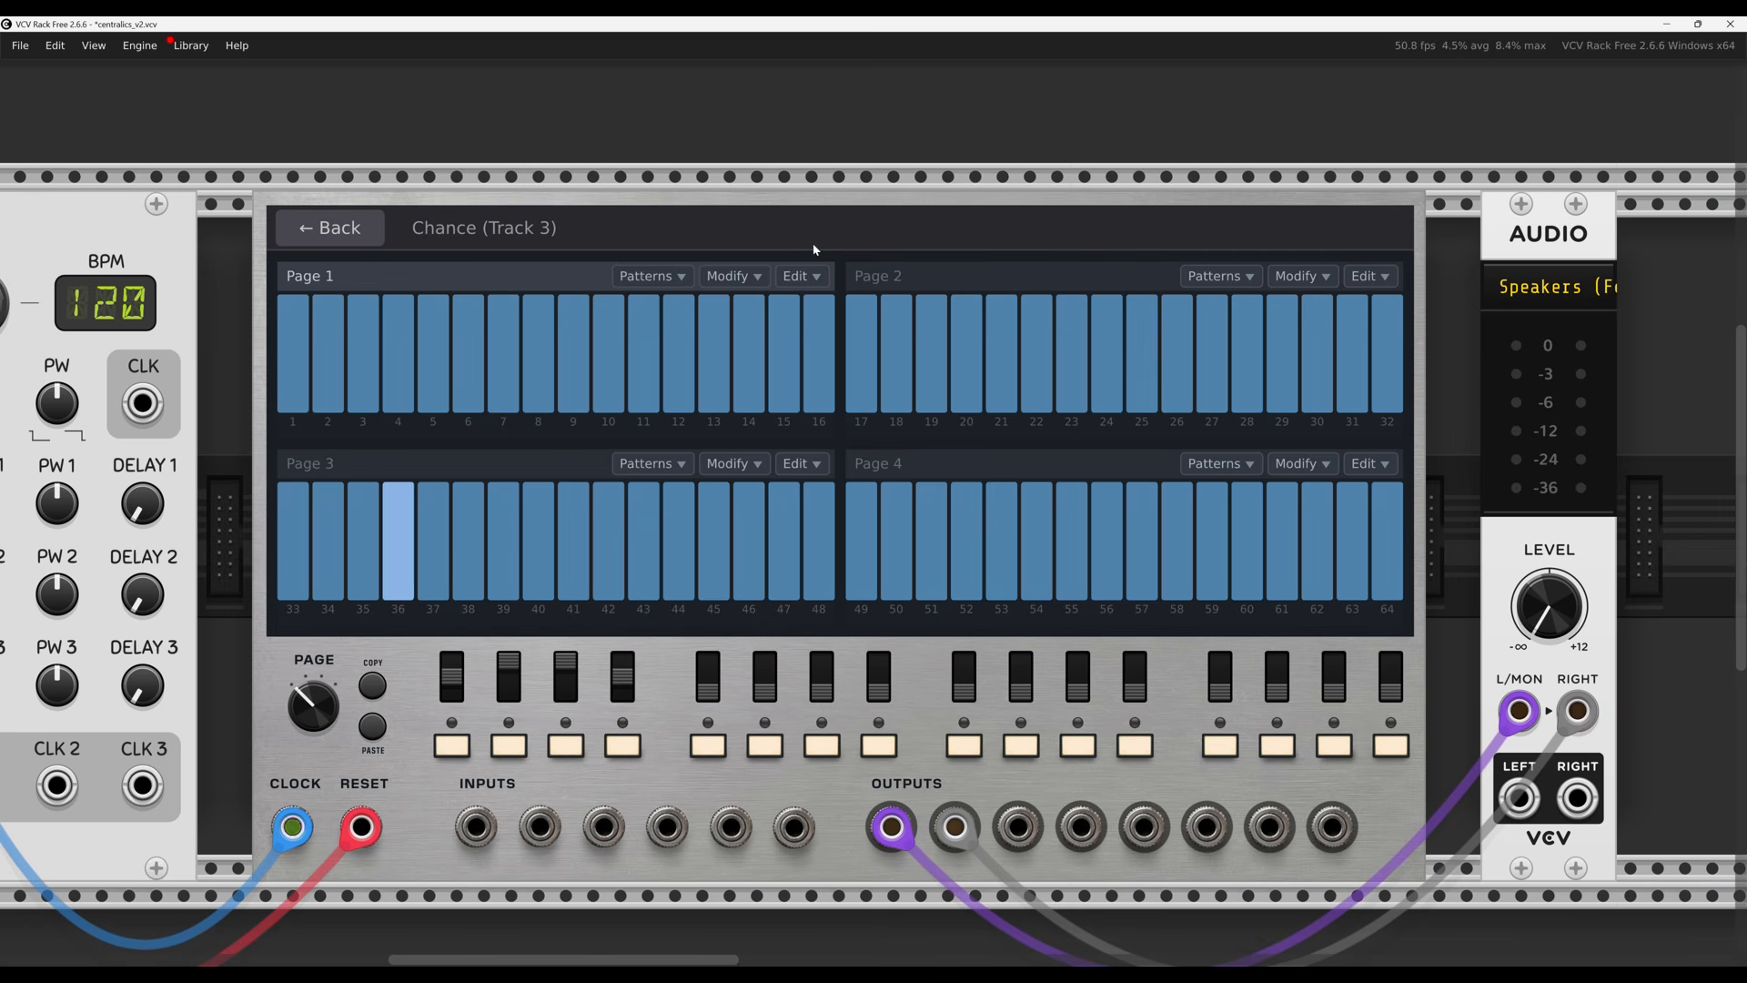
left_click(672, 278)
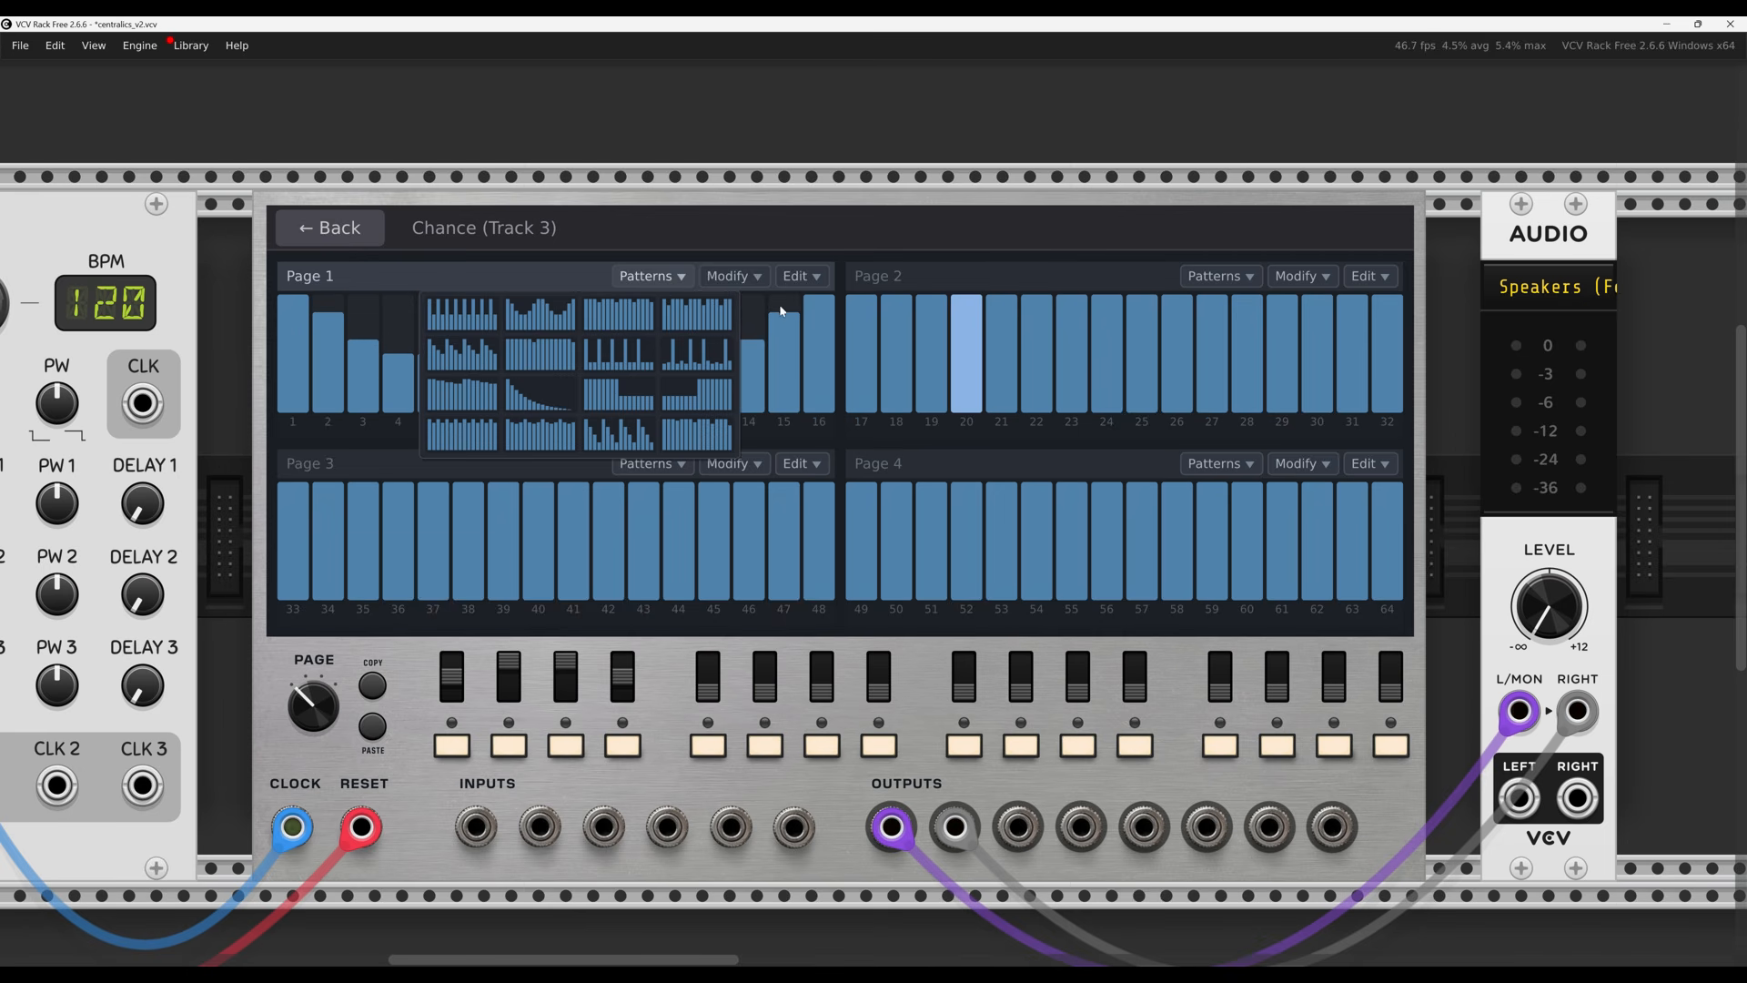
left_click(545, 327)
left_click(1243, 278)
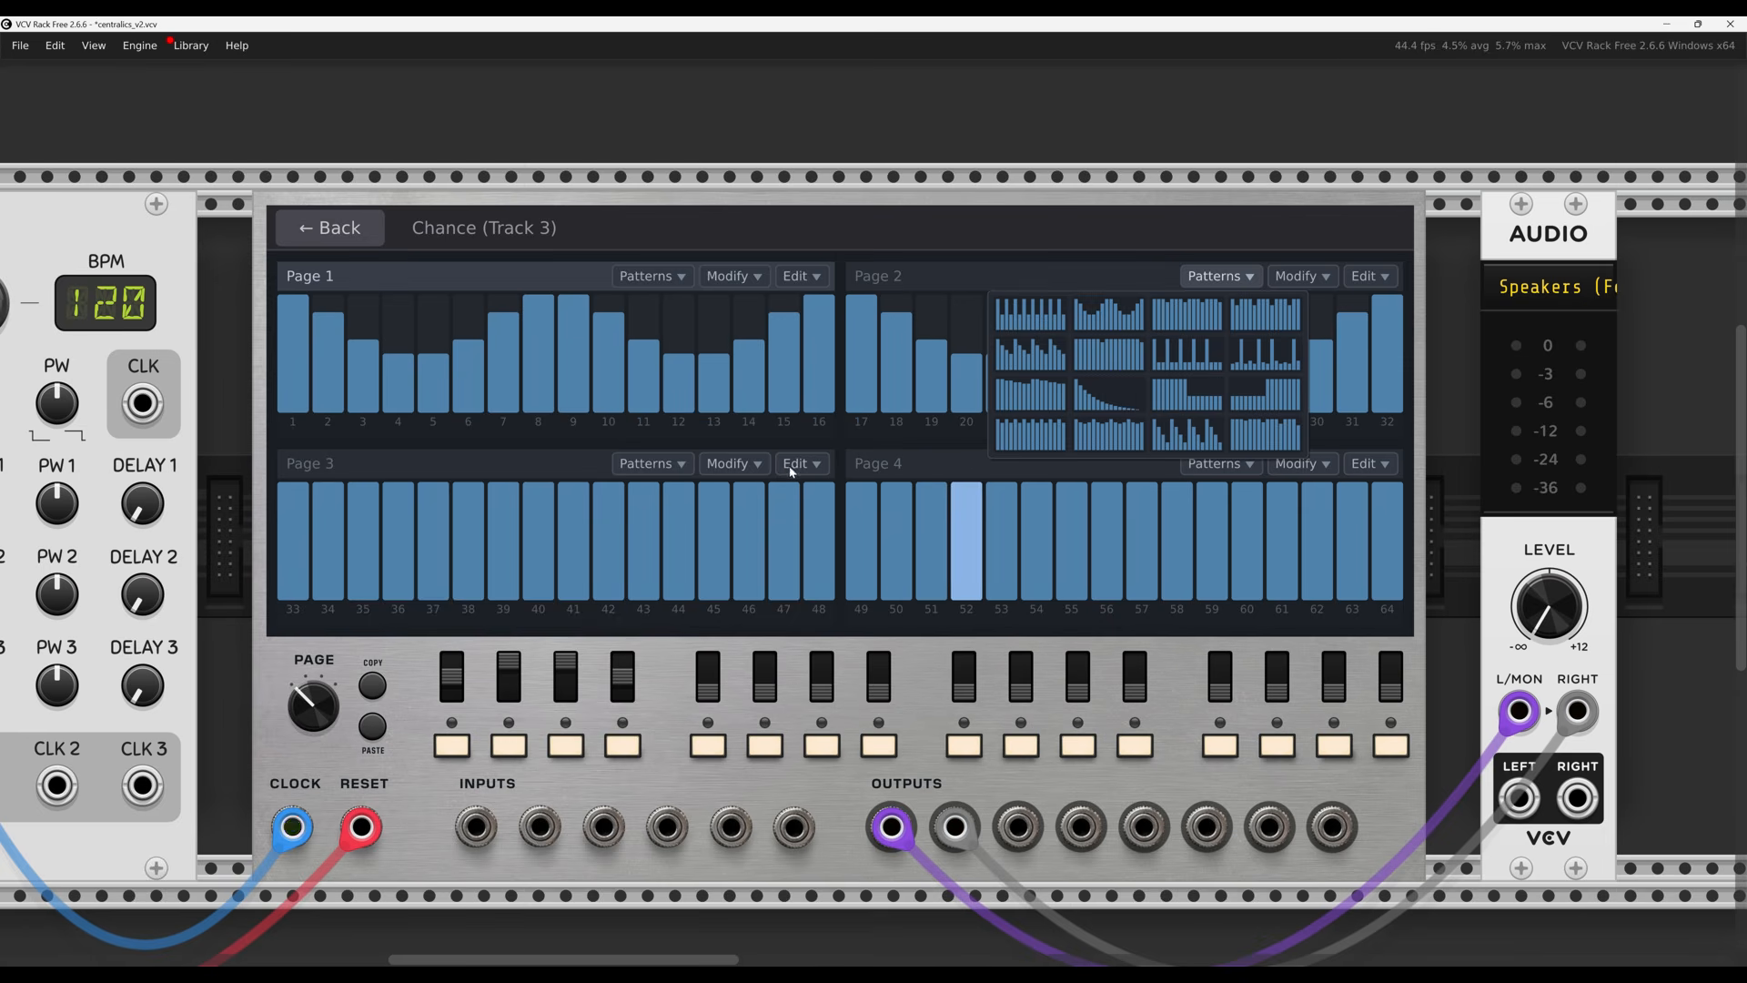
left_click(1119, 315)
Raise the output volume and draw lower chance values over the first page 4 steps
left_click_drag(1549, 607, 1549, 337)
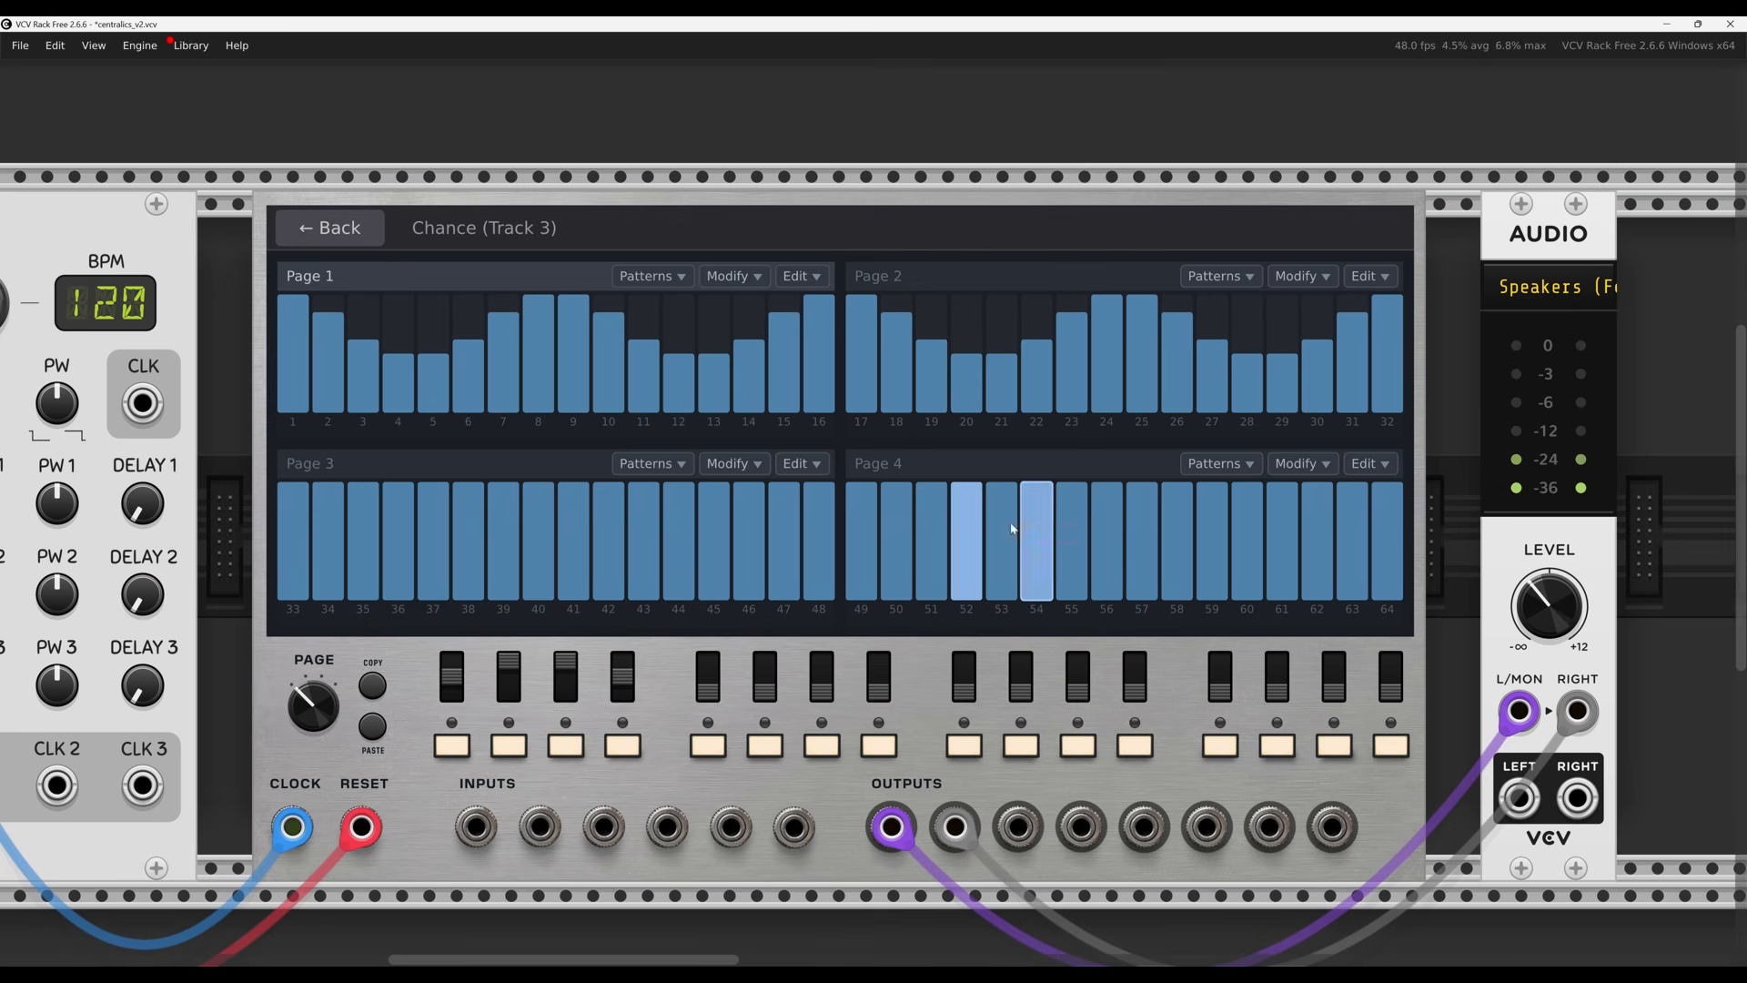
mouse_move(950, 502)
left_mouse_down()
mouse_move(896, 507)
mouse_move(861, 550)
mouse_move(1182, 558)
mouse_move(1393, 522)
mouse_move(1129, 604)
left_mouse_up()
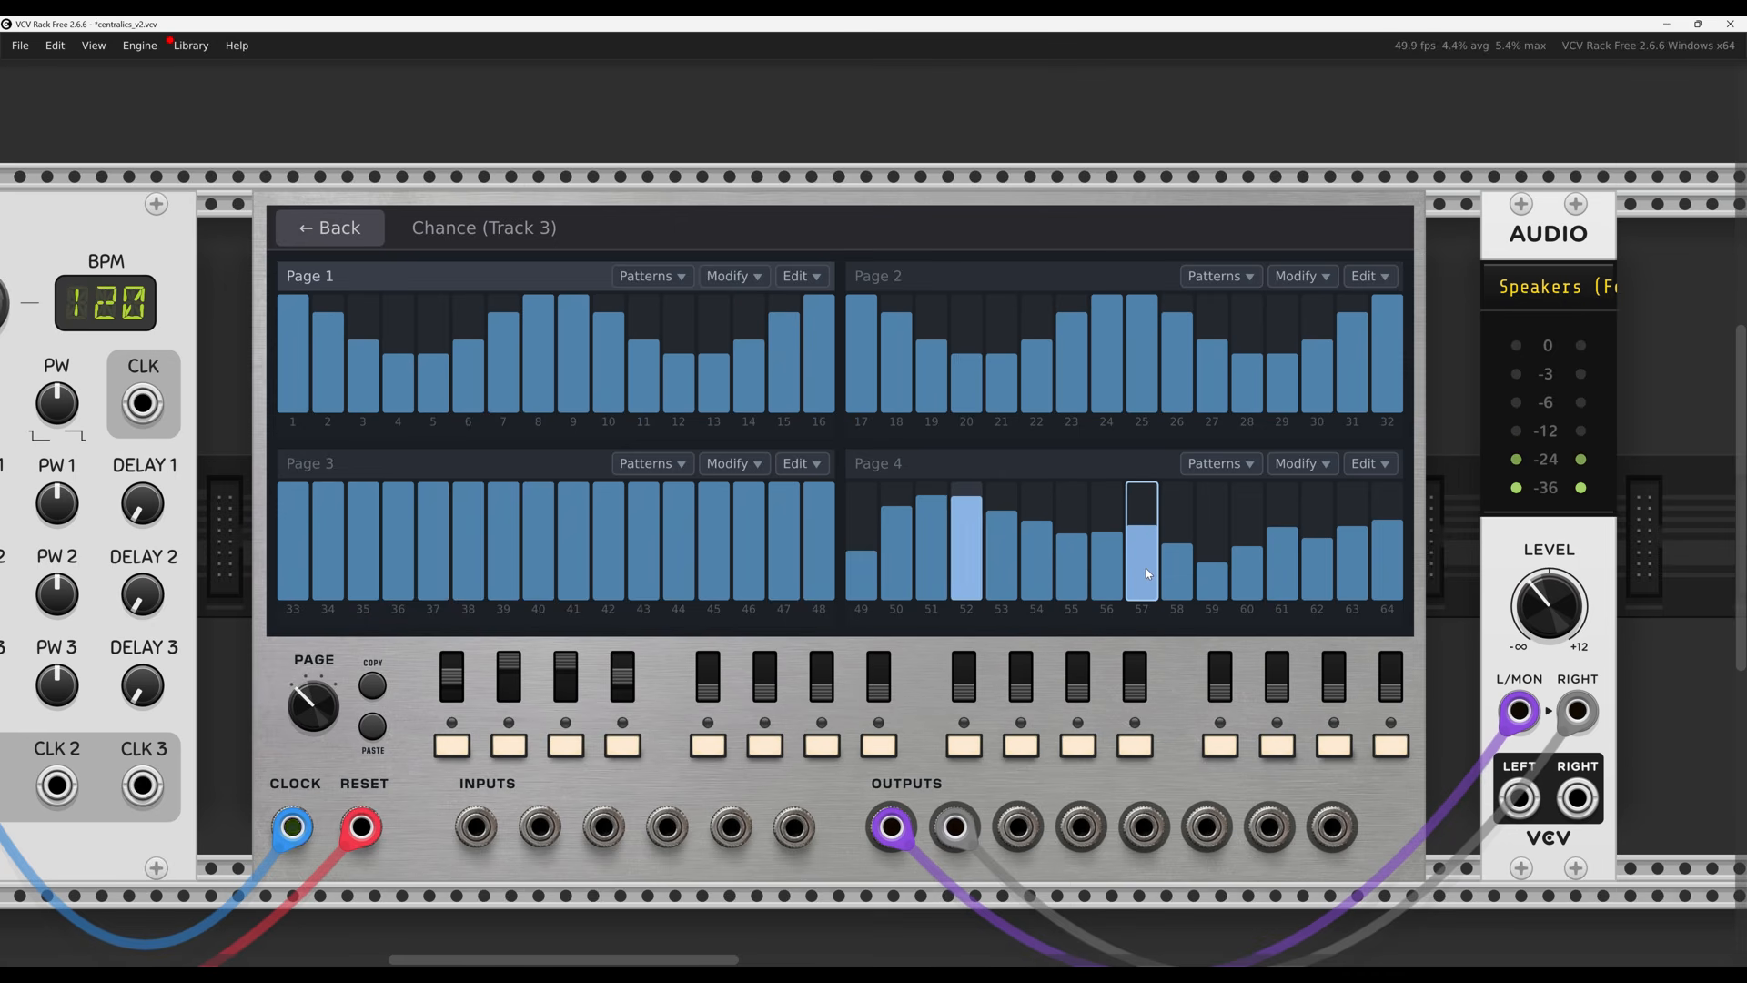
left_click(328, 230)
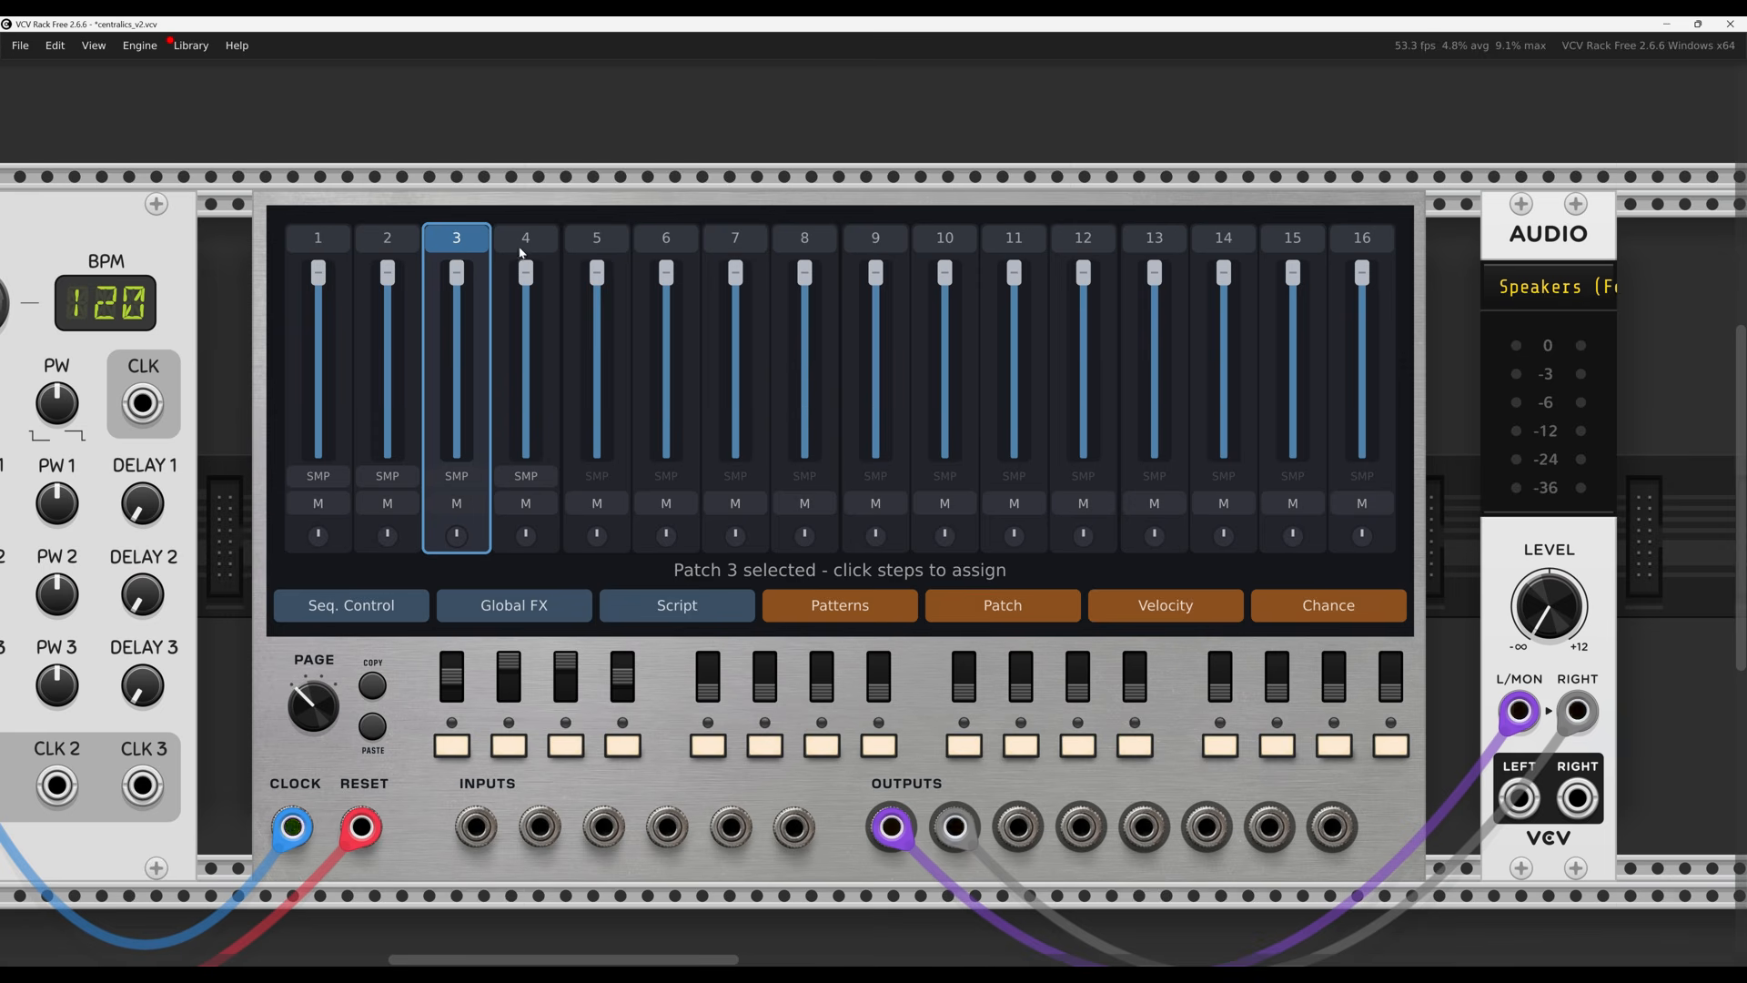
In Patch 3's node graph, move the StepTrig node further left
double_click(457, 239)
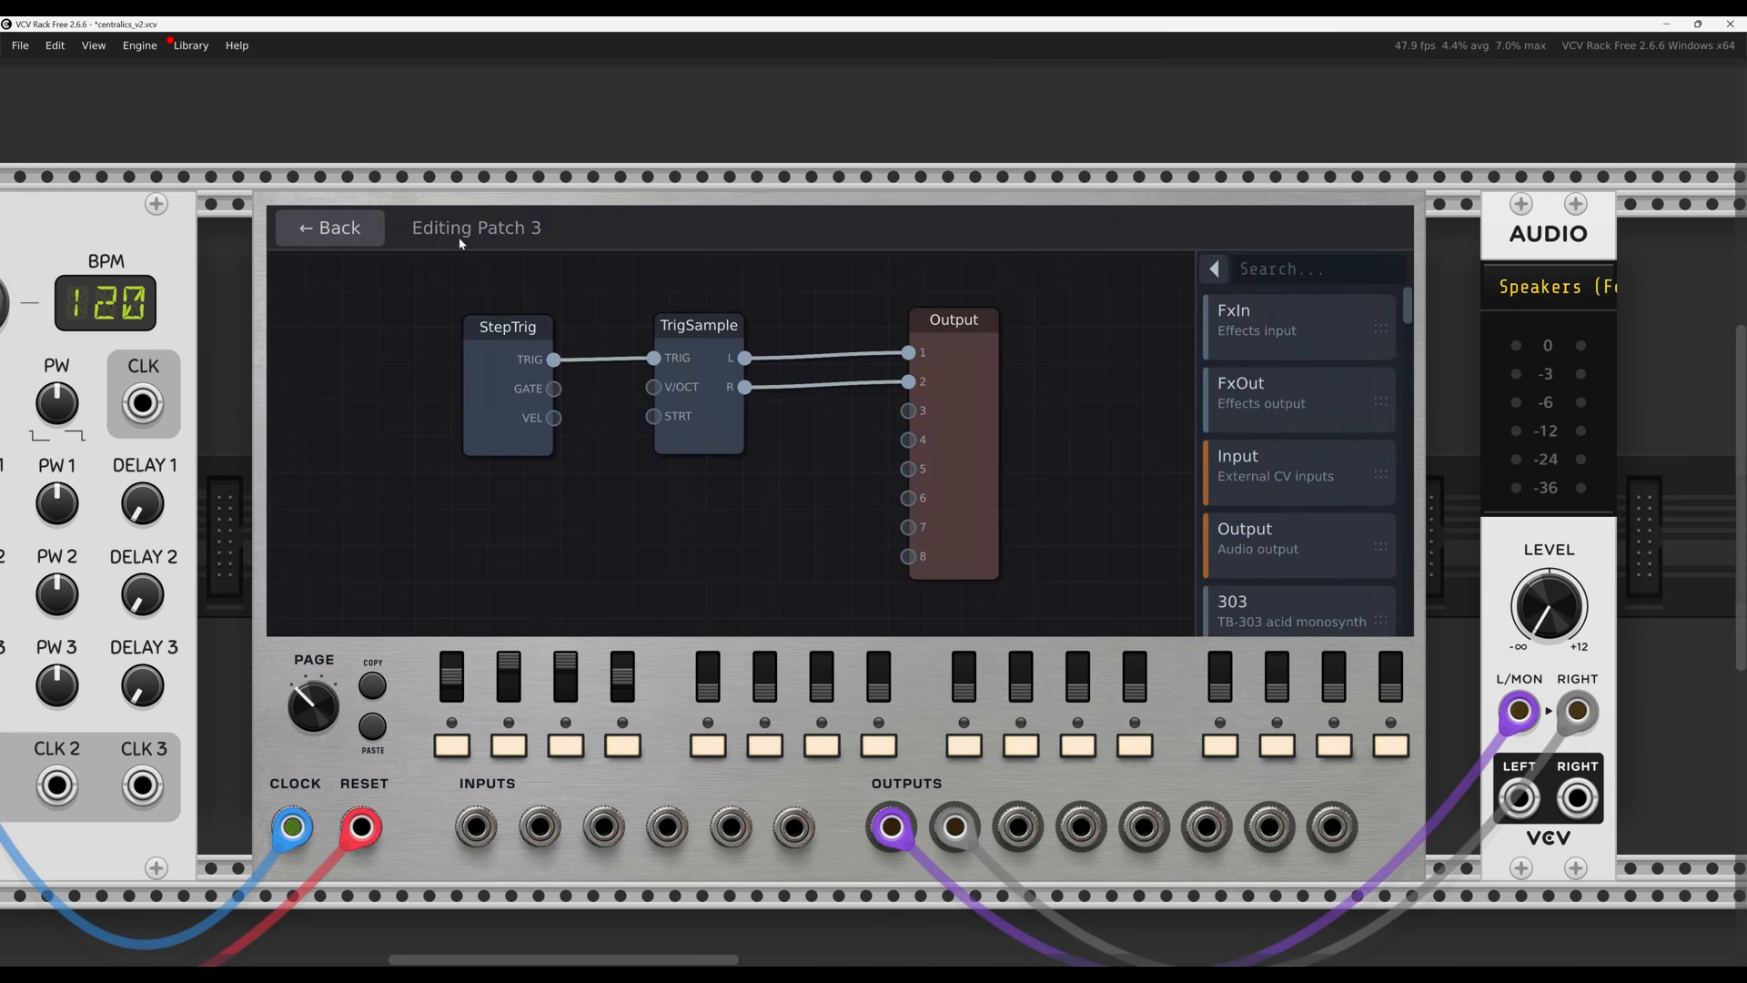
left_click_drag(490, 374, 445, 382)
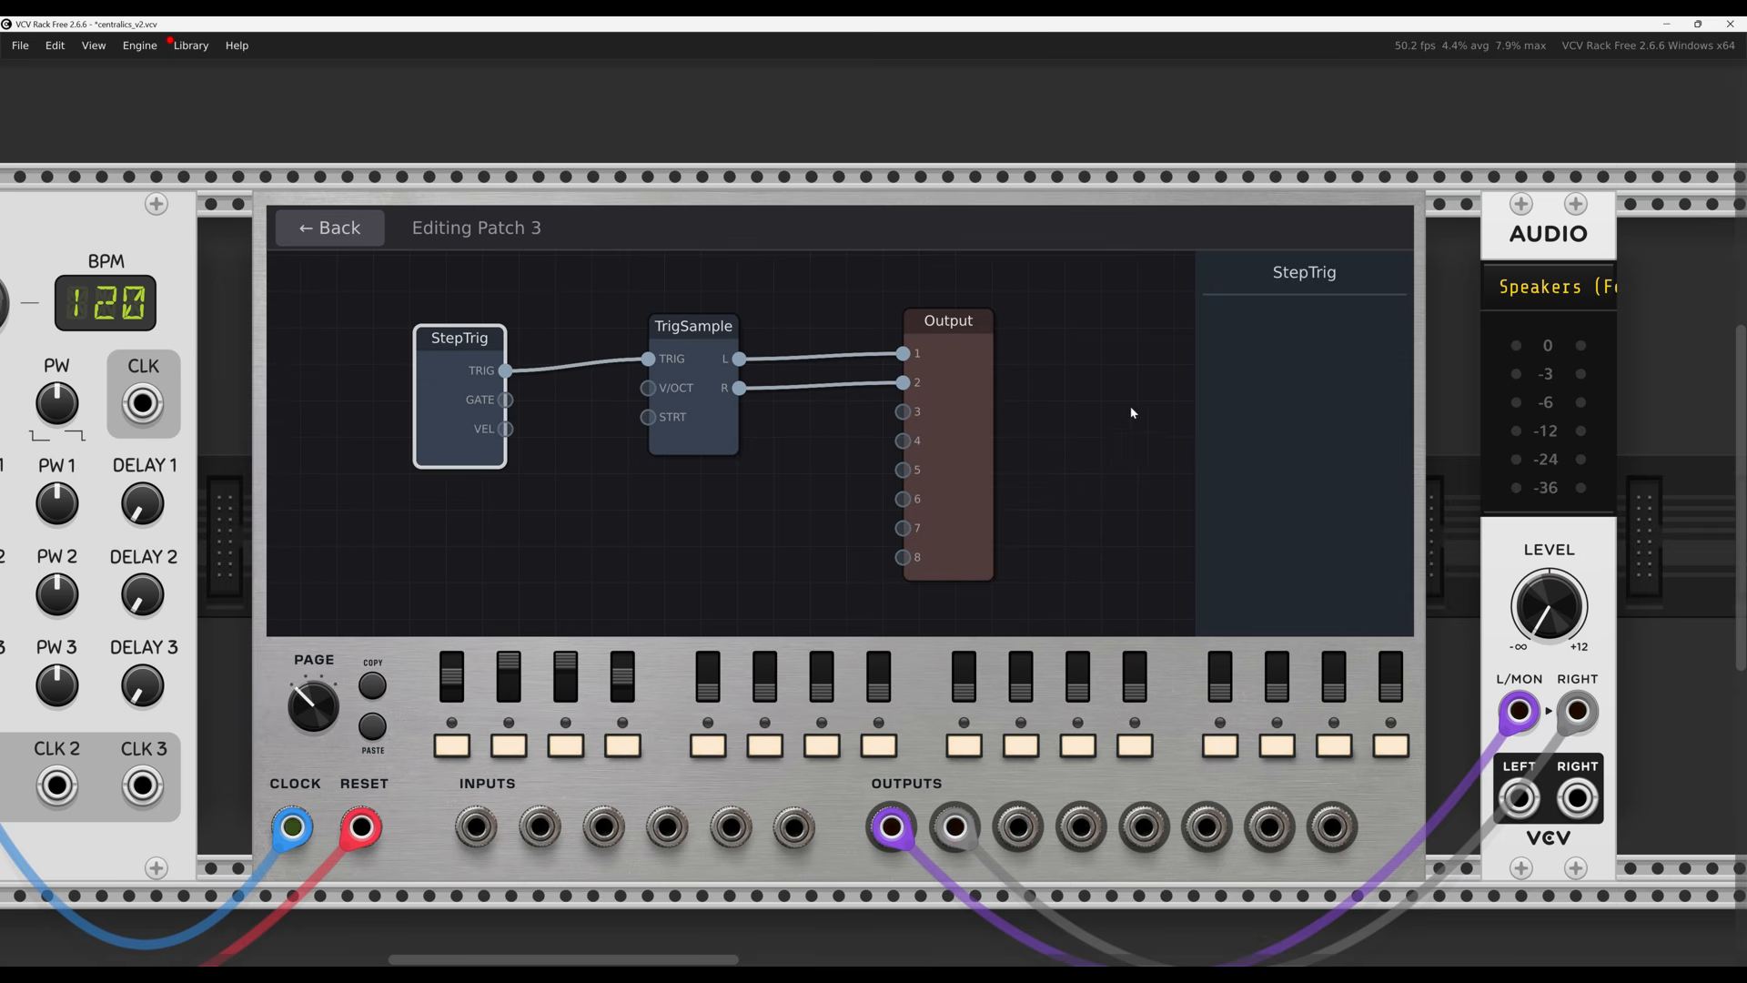
left_click(1045, 399)
left_click_drag(1408, 313, 523, 264)
left_click(341, 230)
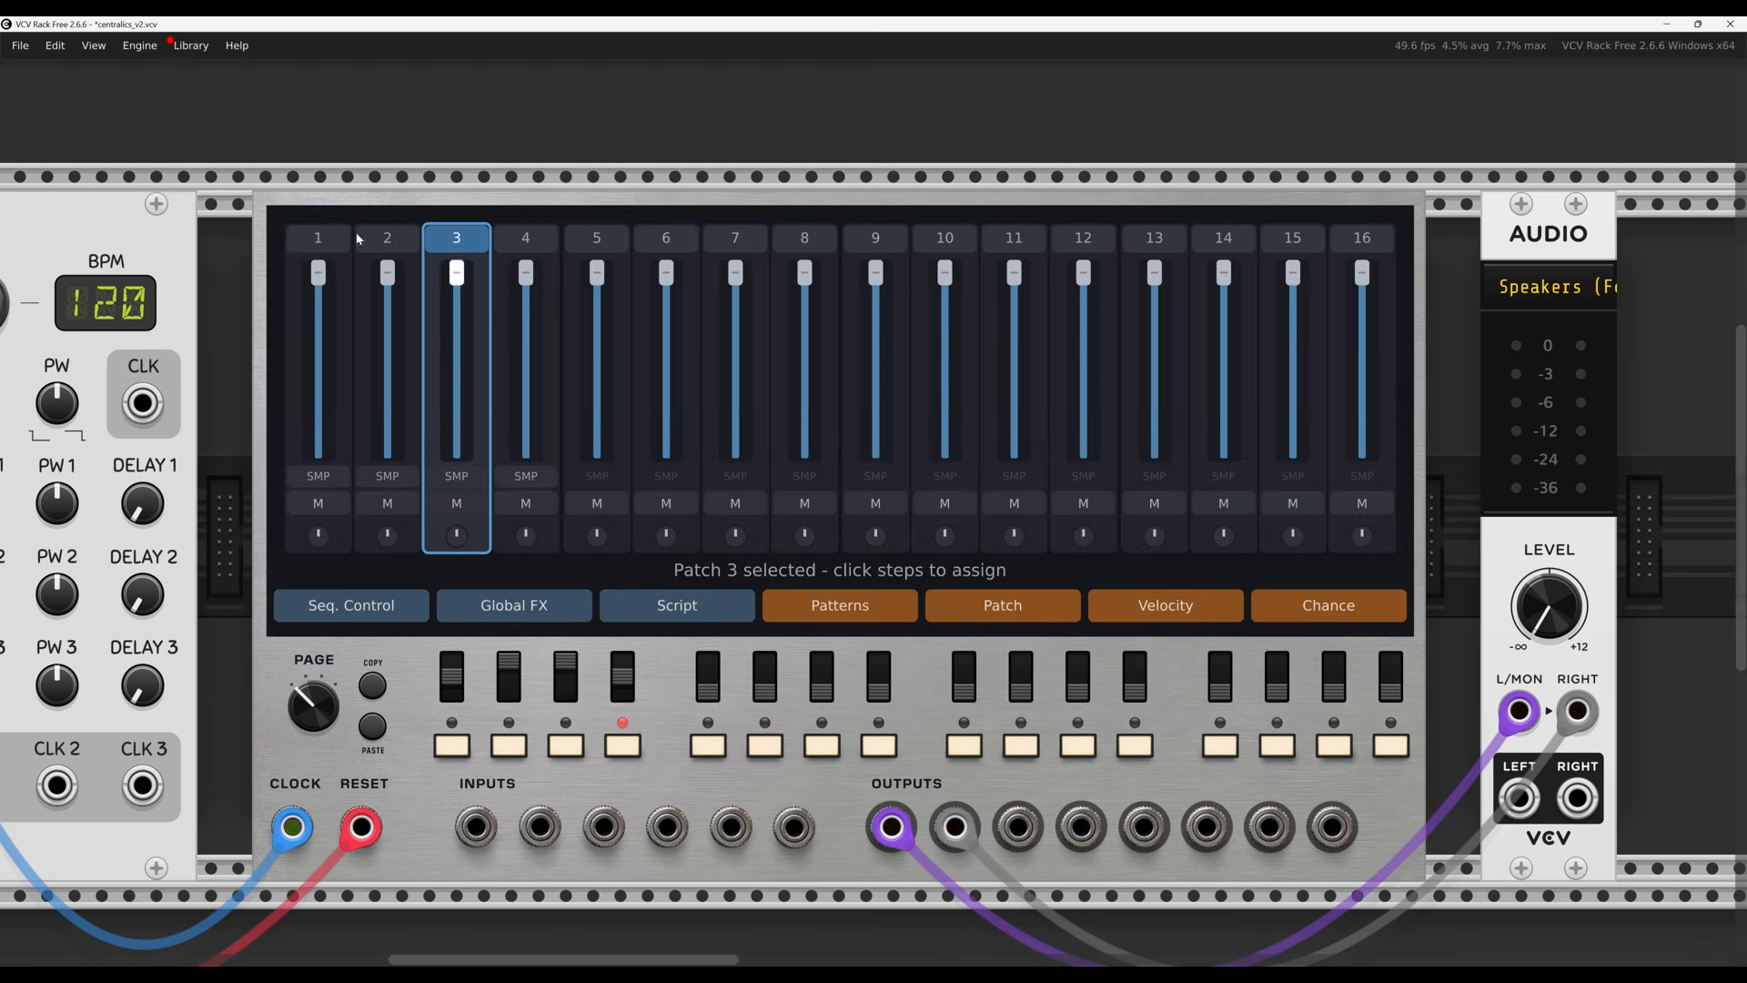
Glance at the Patch 2 and Patch 1 graphs, then select patch 4 in the overview
left_click(391, 239)
left_click(391, 242)
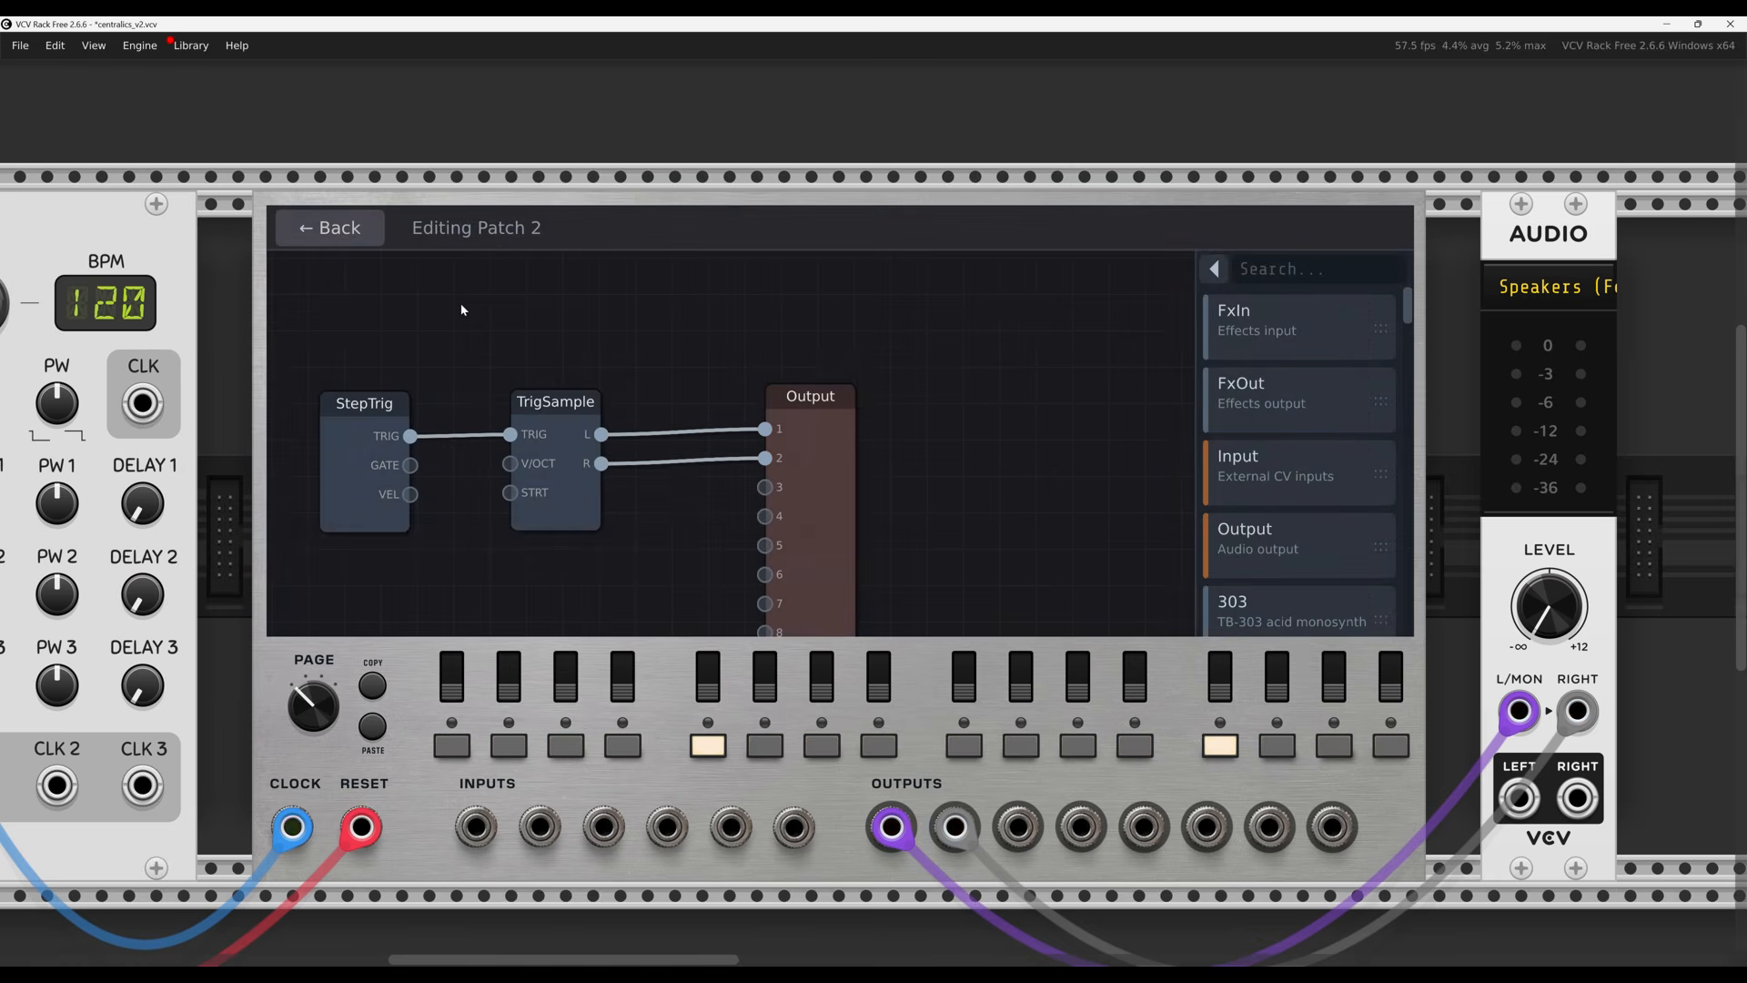
left_click(321, 232)
left_click(320, 243)
left_click(321, 241)
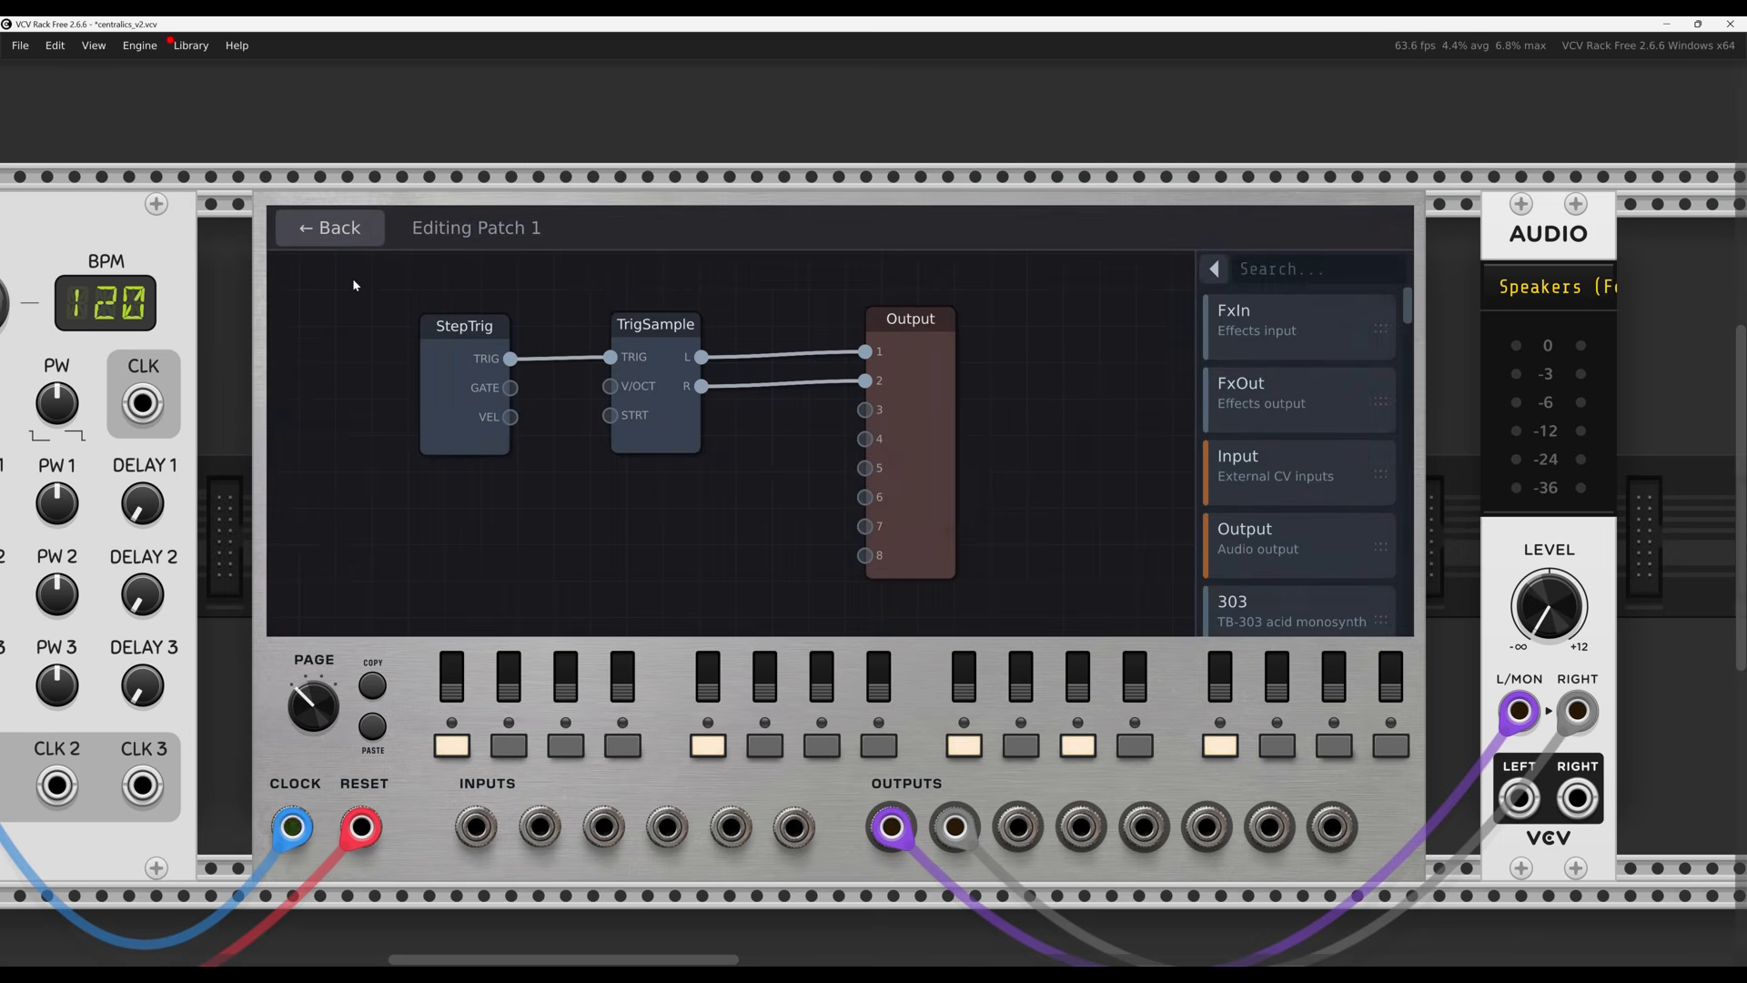
left_click(350, 237)
left_click(537, 260)
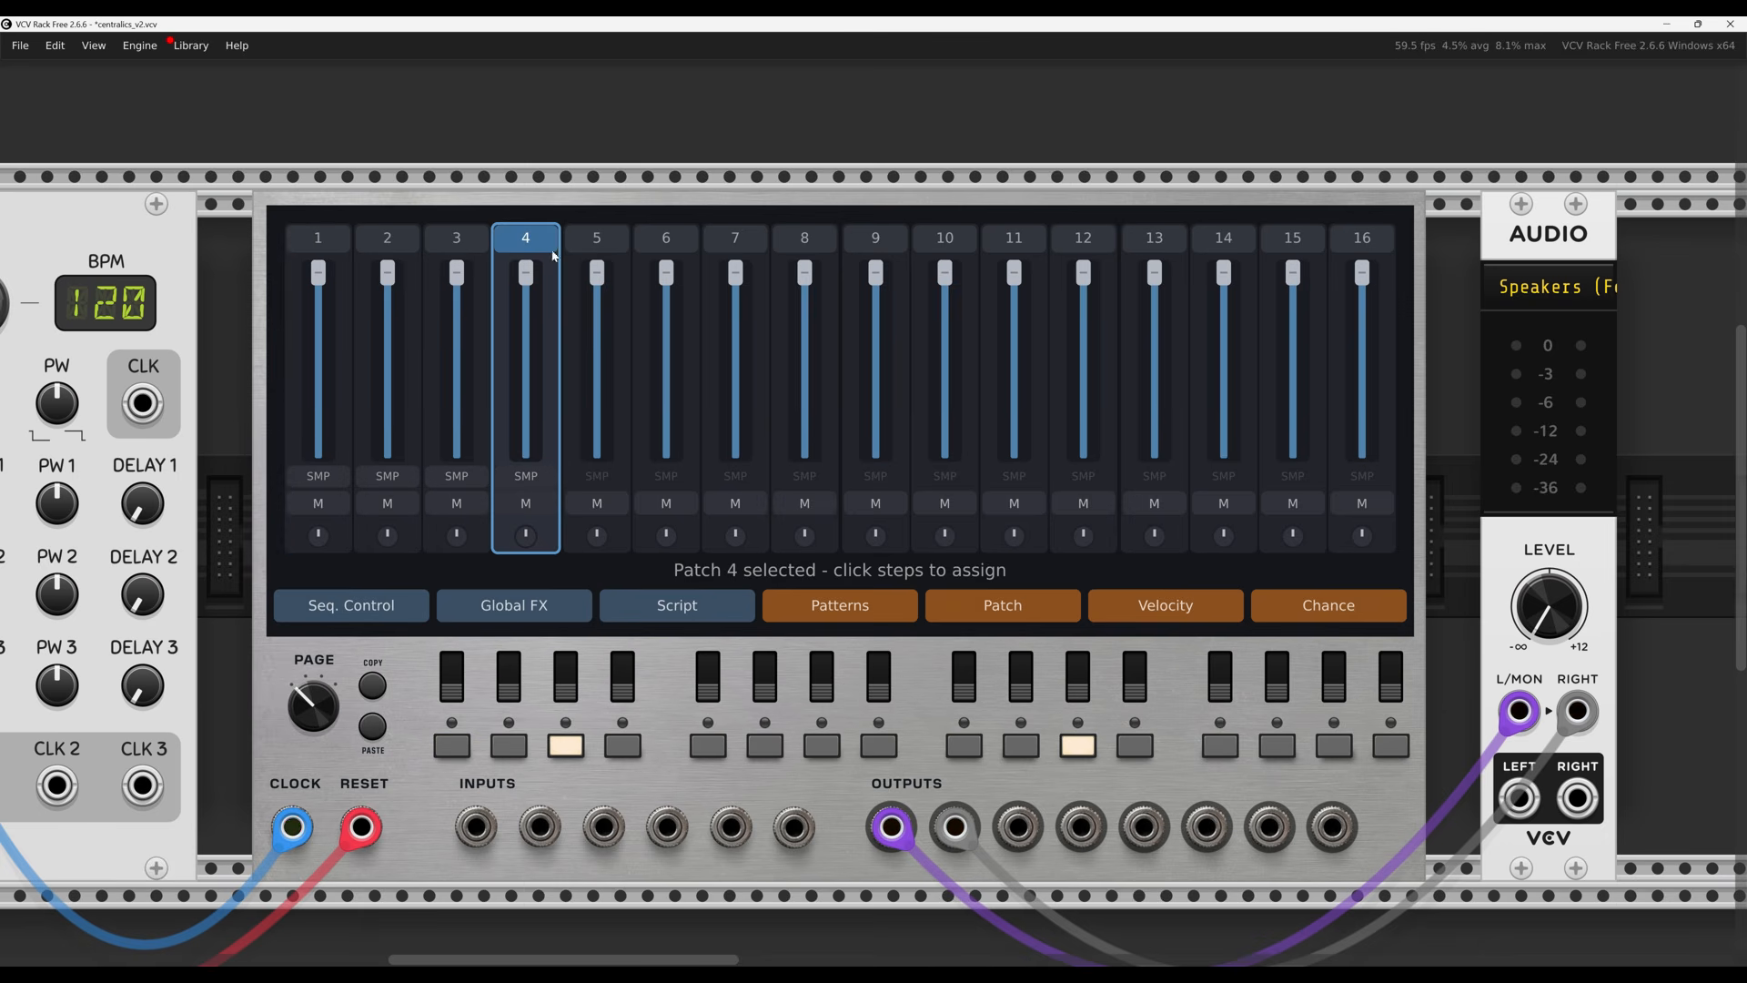
Open Patch 4's node graph and nudge the StepTrig, TrigSample and Output nodes slightly
left_click(995, 619)
left_click_drag(995, 549, 1118, 494)
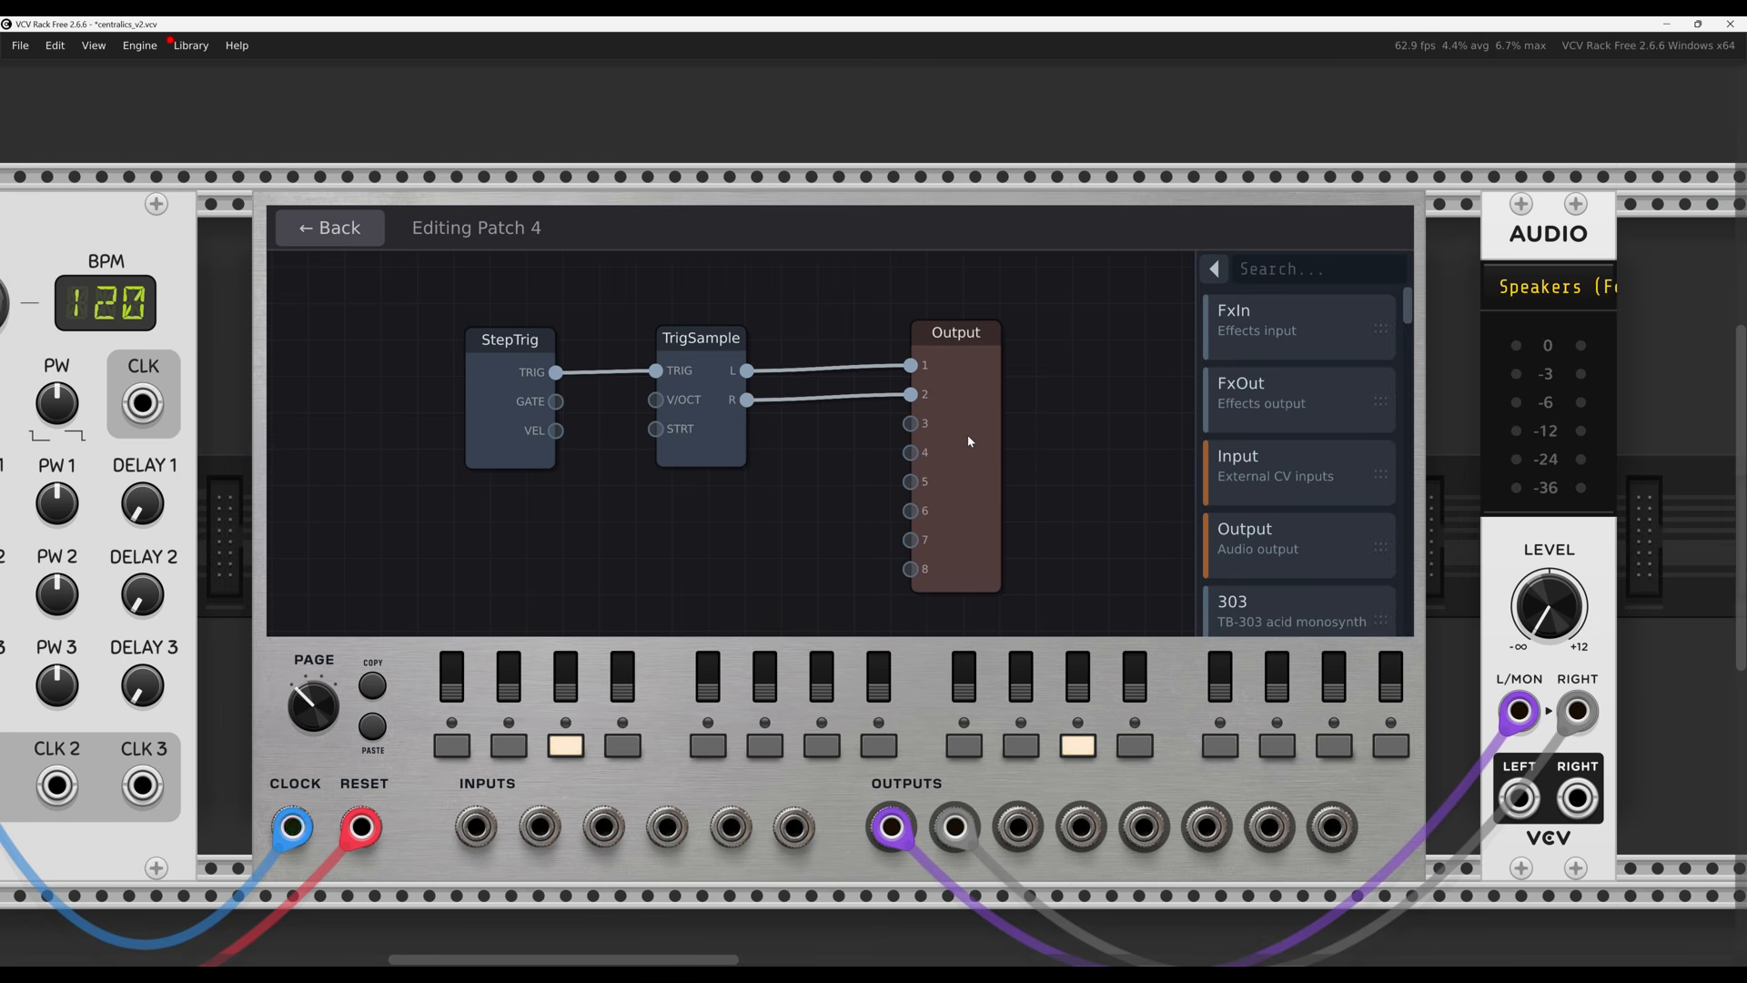
left_click_drag(520, 346, 514, 343)
left_click_drag(697, 345, 699, 342)
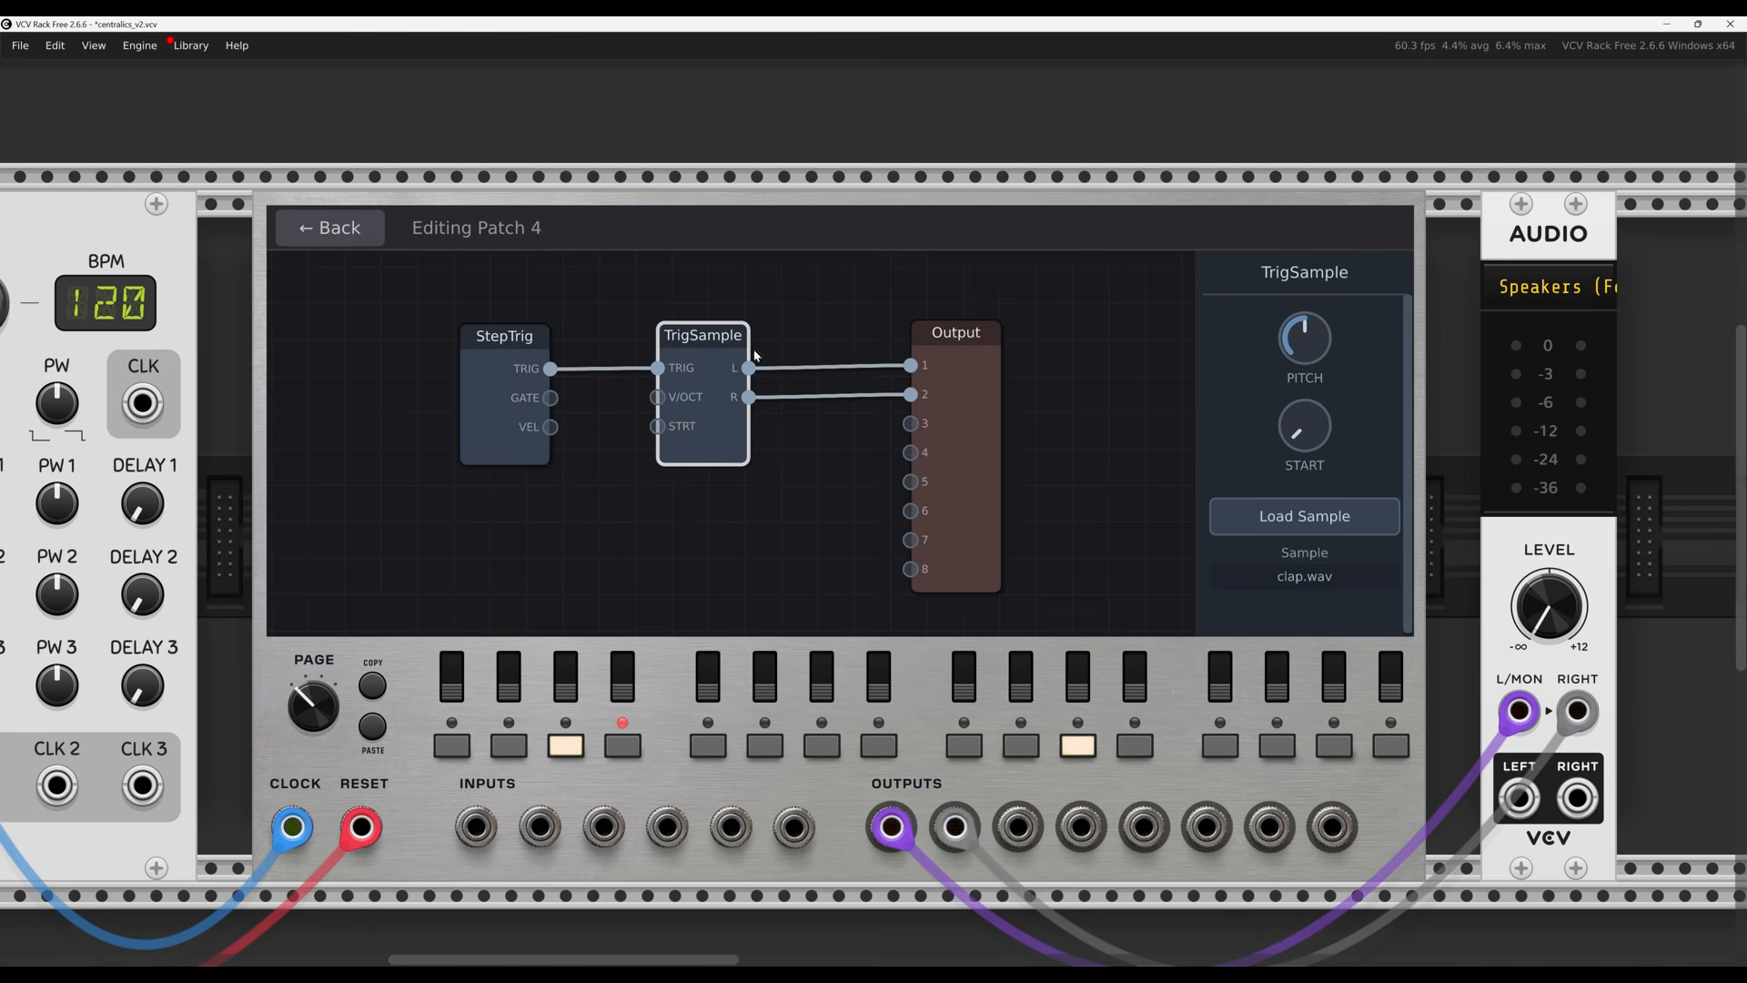
left_click_drag(961, 334, 958, 329)
left_click(781, 521)
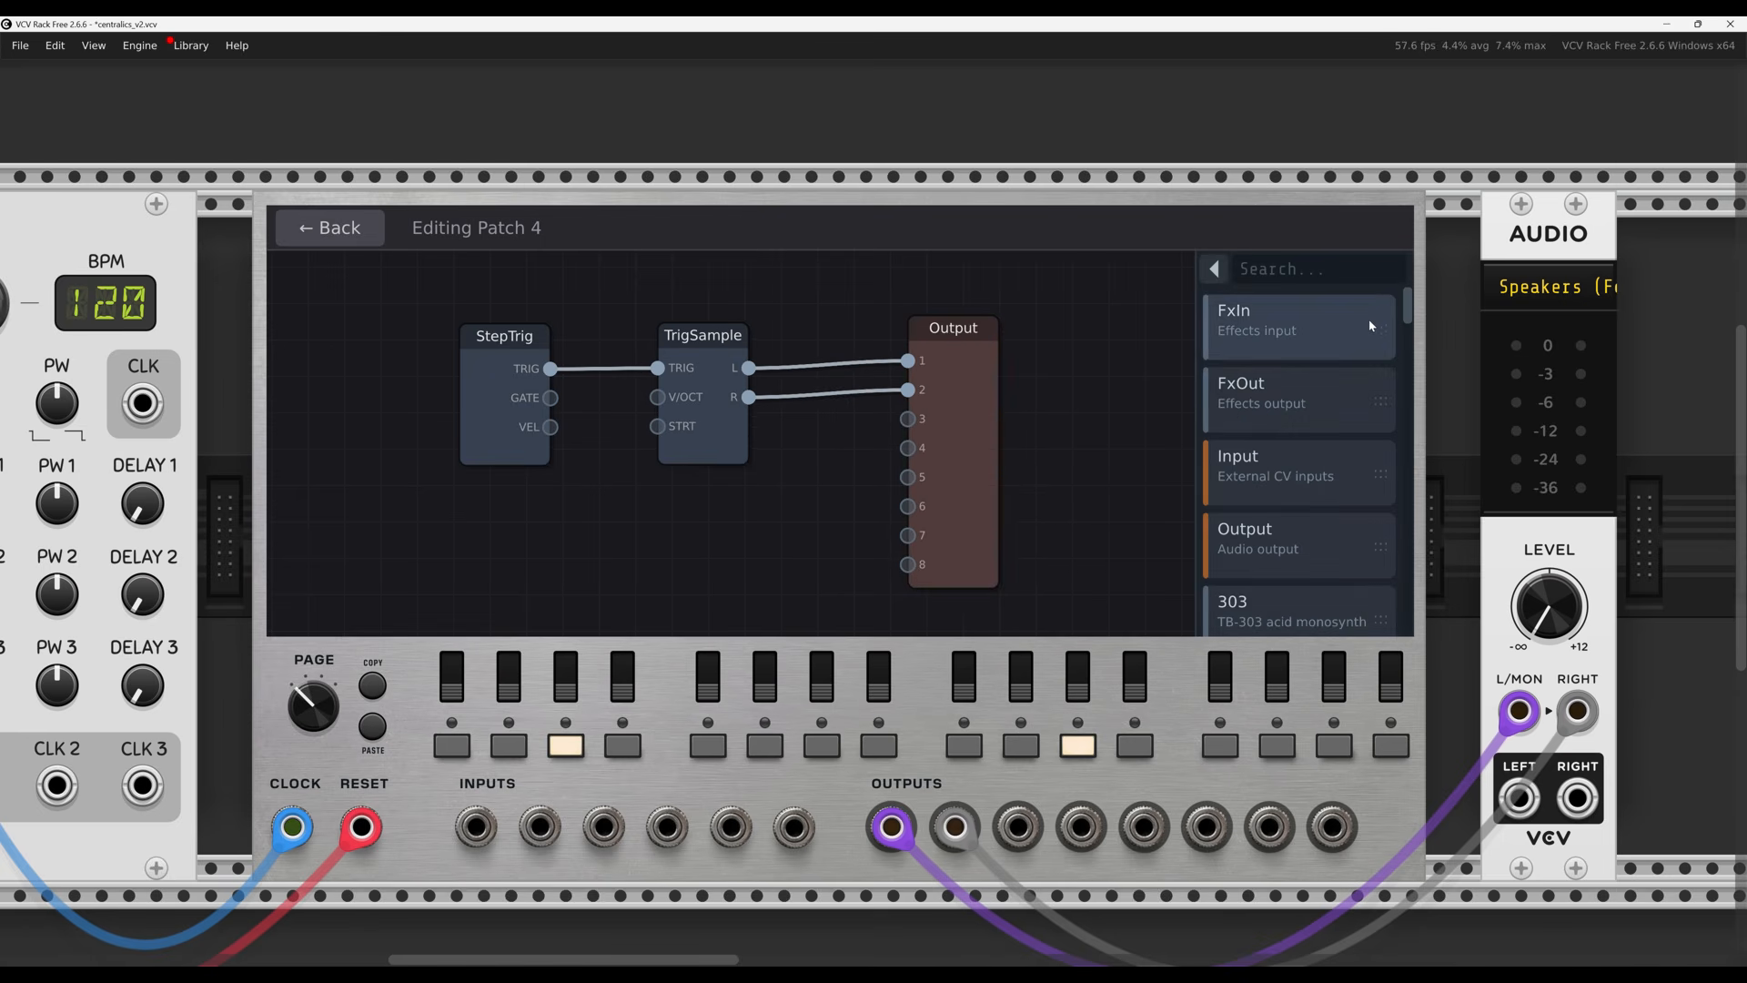
mouse_move(1407, 309)
left_mouse_down()
mouse_move(1407, 331)
mouse_move(1408, 308)
left_mouse_up()
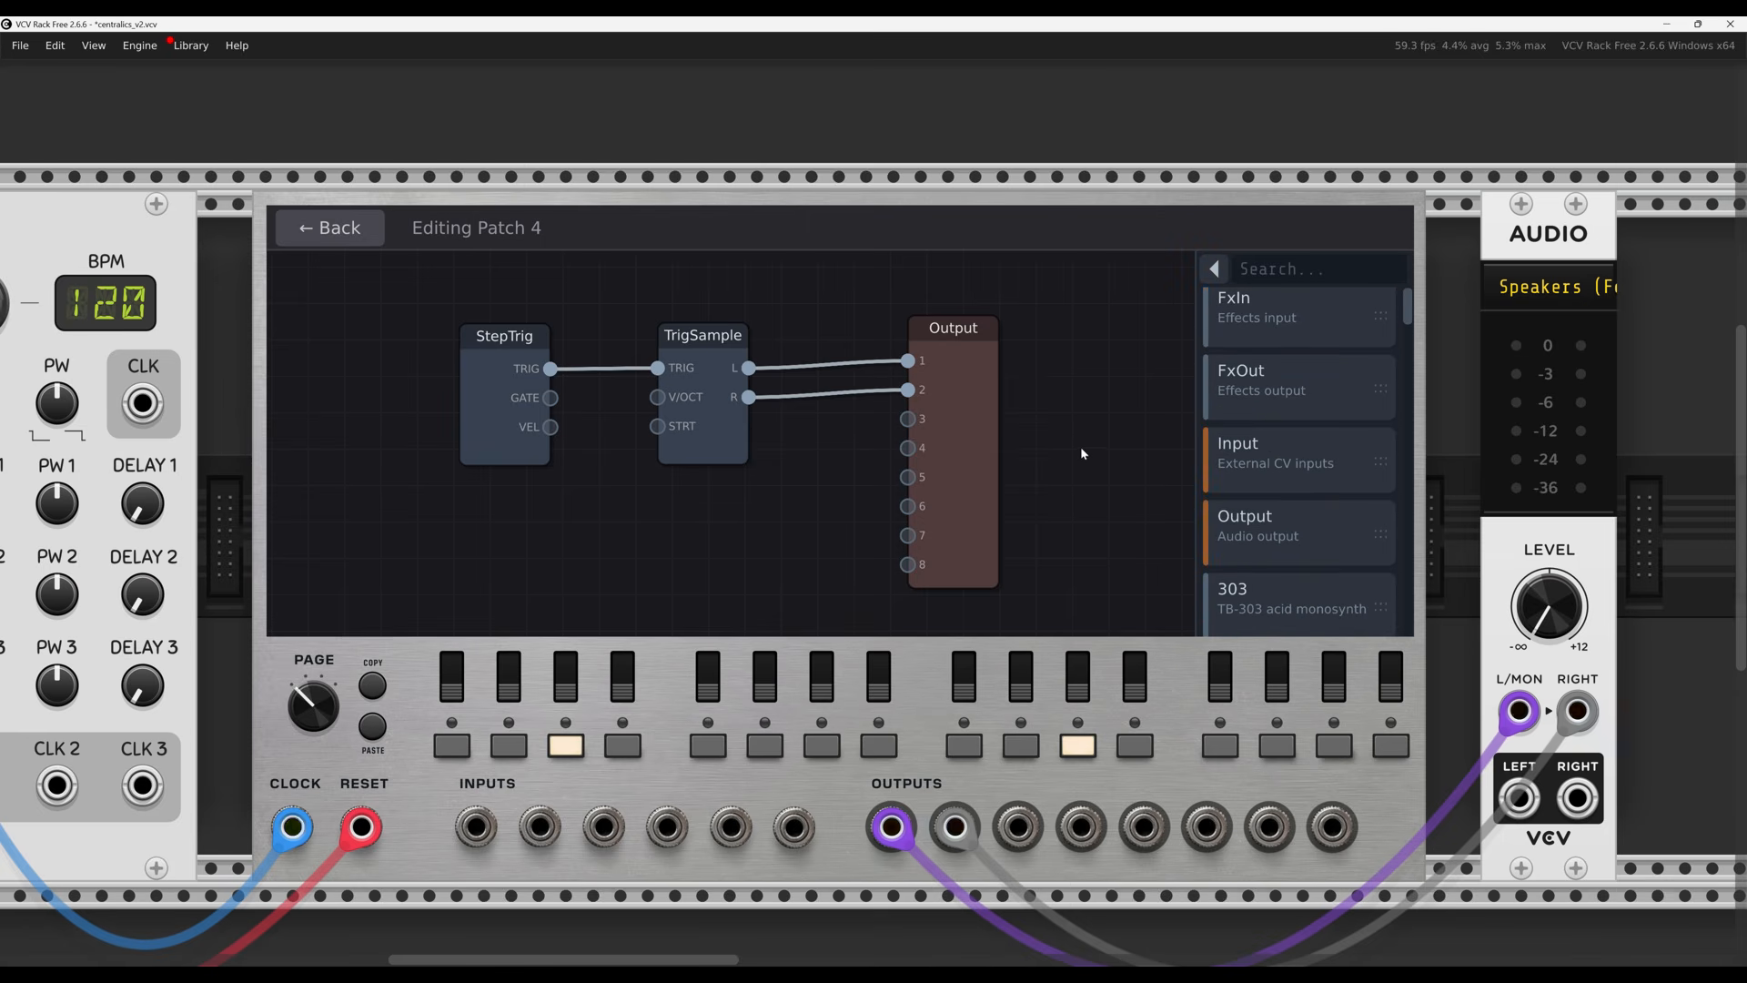
Inspect the TrigSample and StepTrig node settings, then deselect to show the module list
left_click(719, 453)
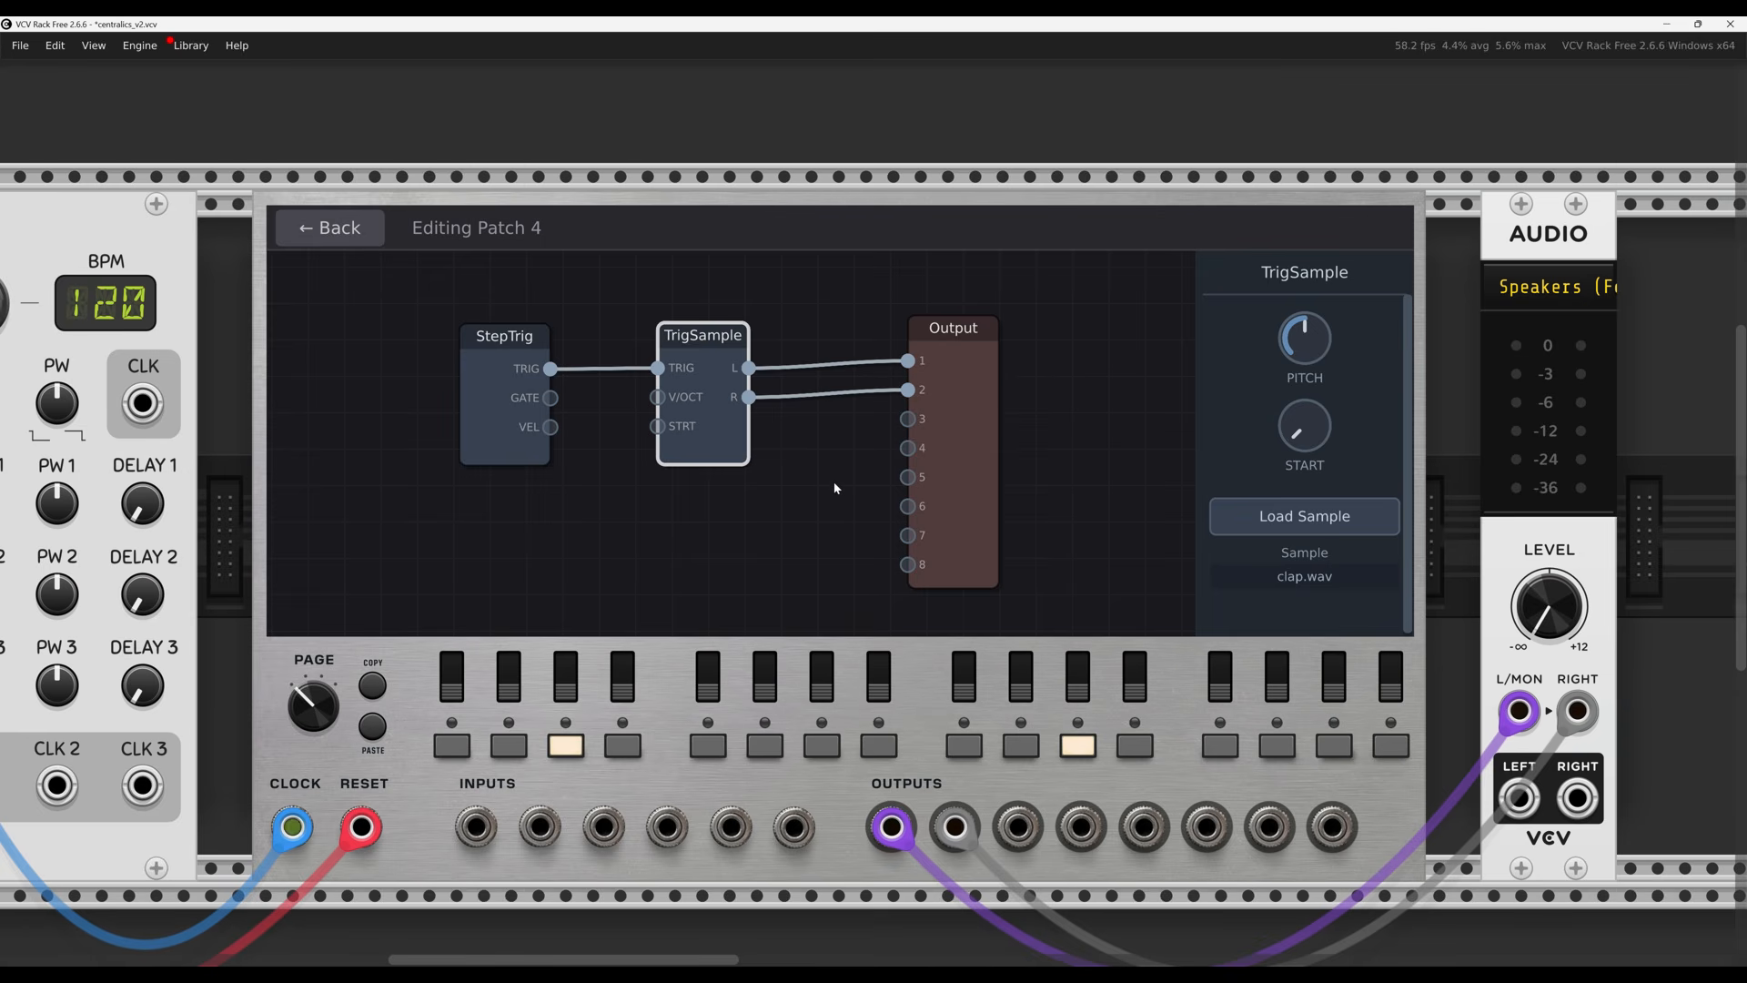
left_click(498, 436)
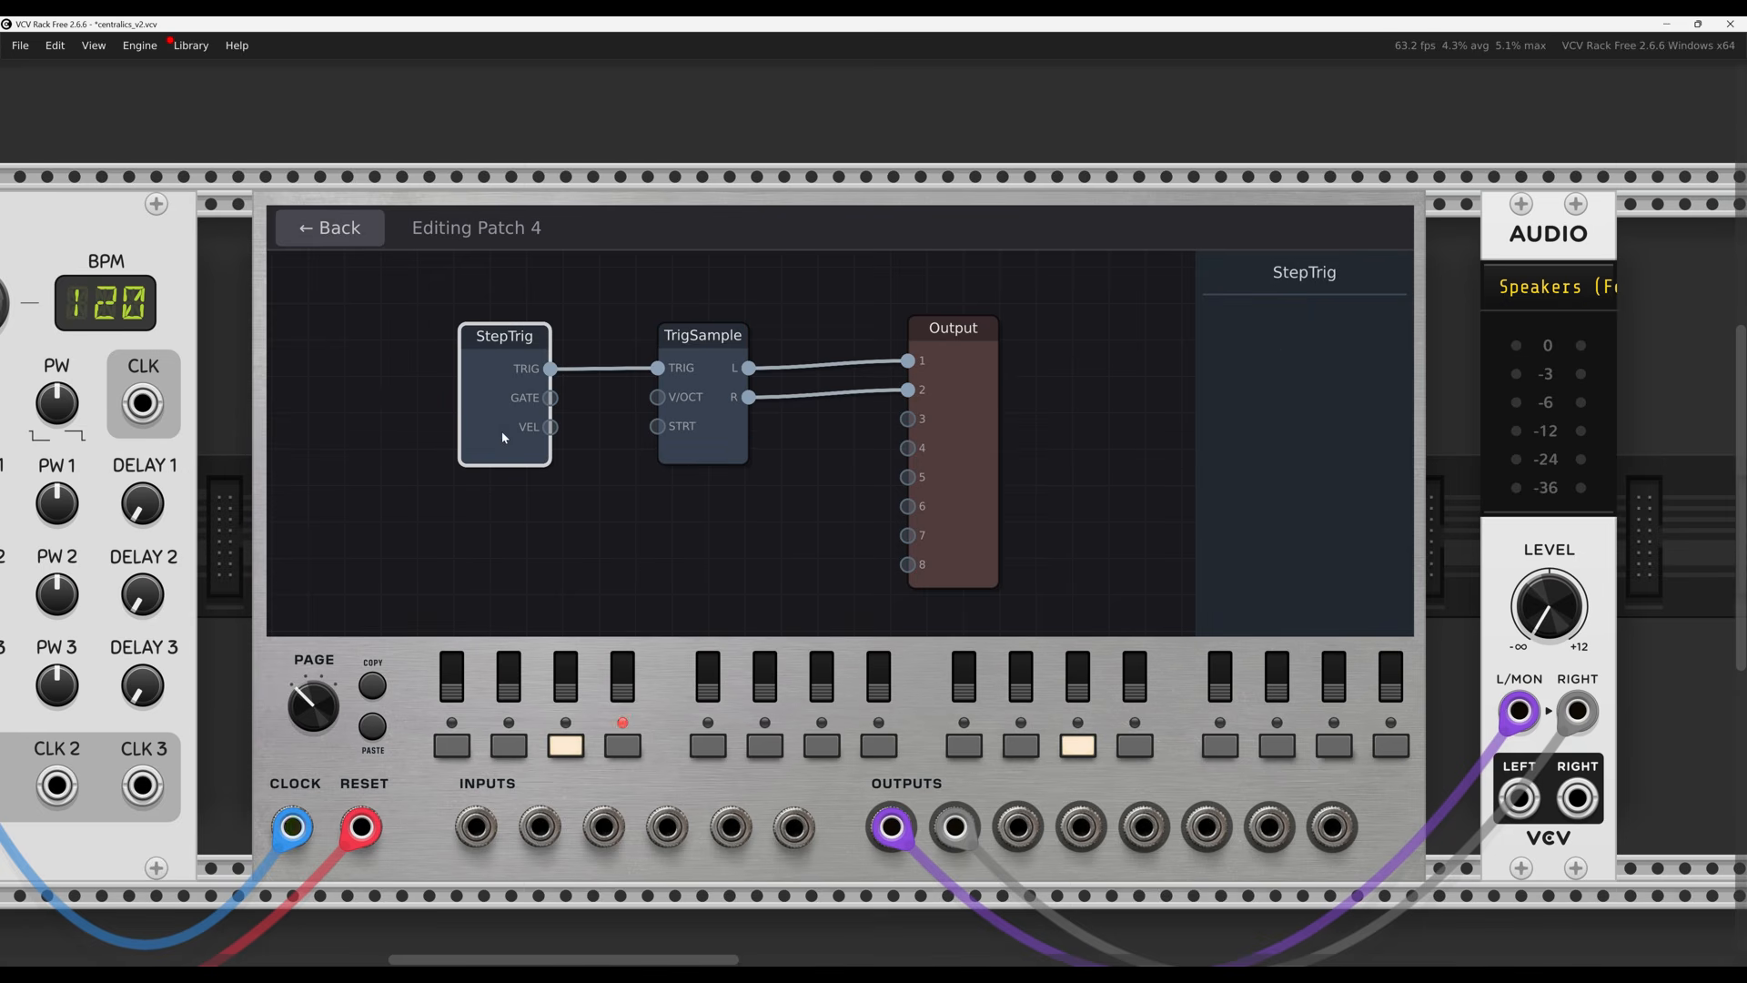
left_click(728, 450)
mouse_move(801, 517)
left_mouse_down()
mouse_move(765, 533)
mouse_move(650, 519)
mouse_move(825, 527)
left_mouse_up()
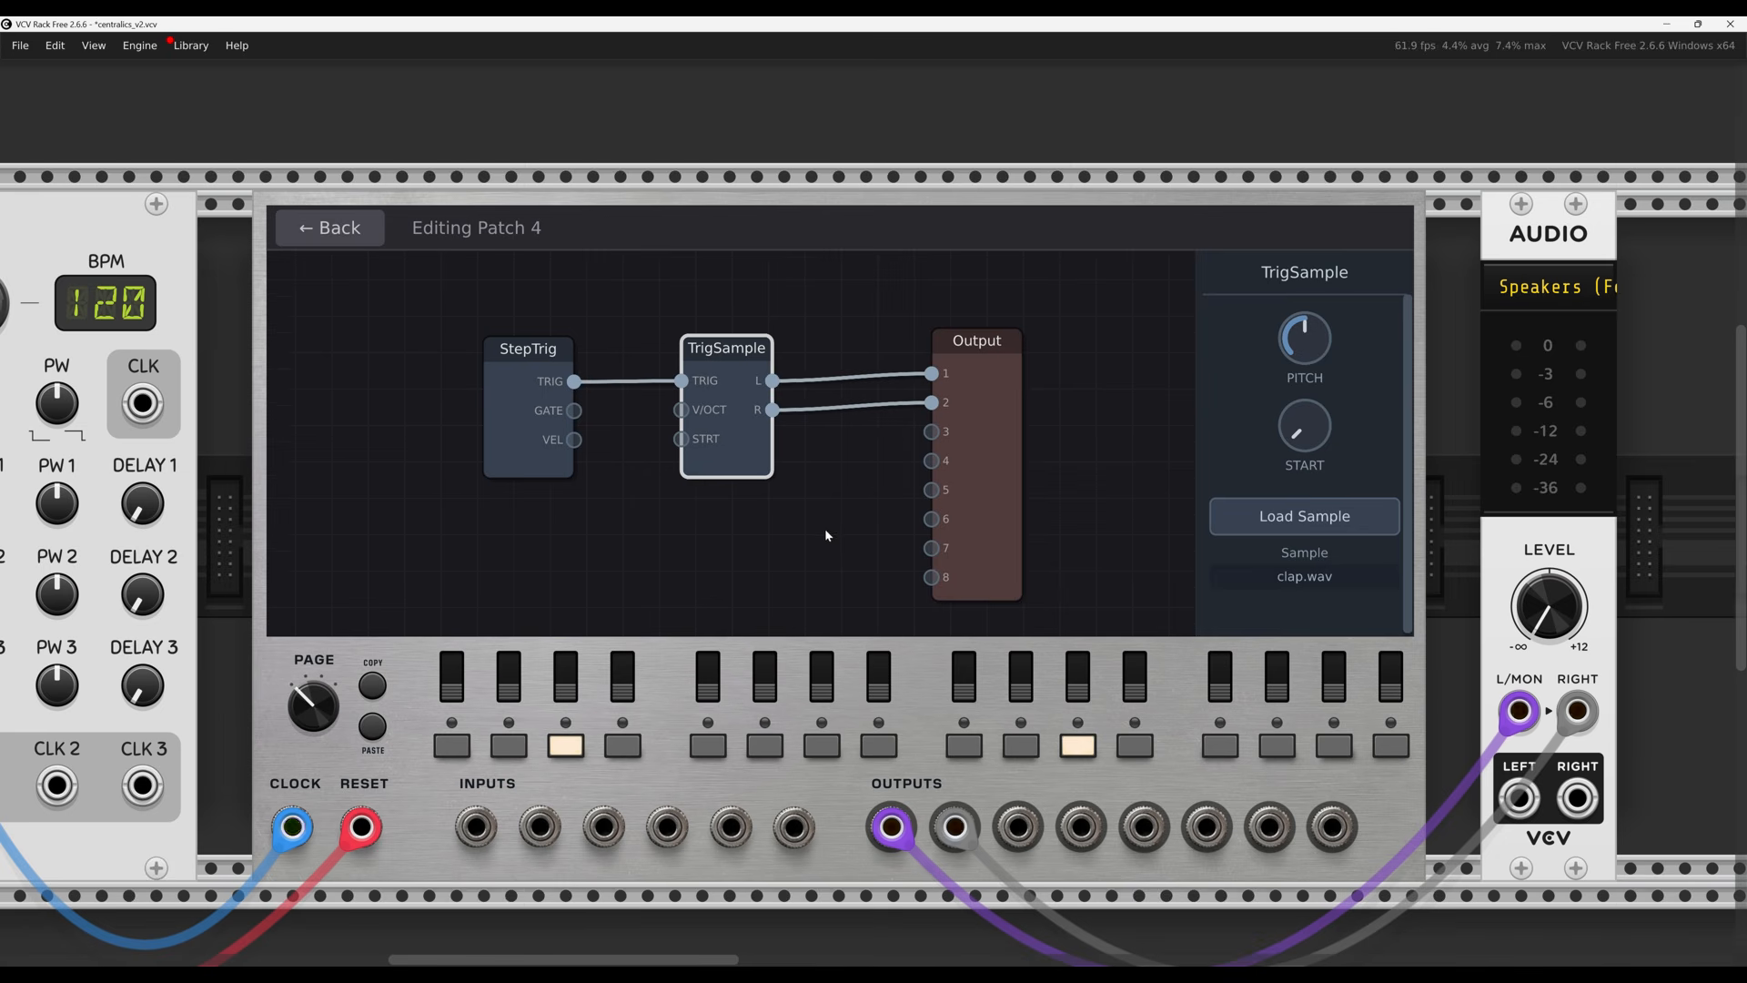
scroll(828, 524, "down", 2)
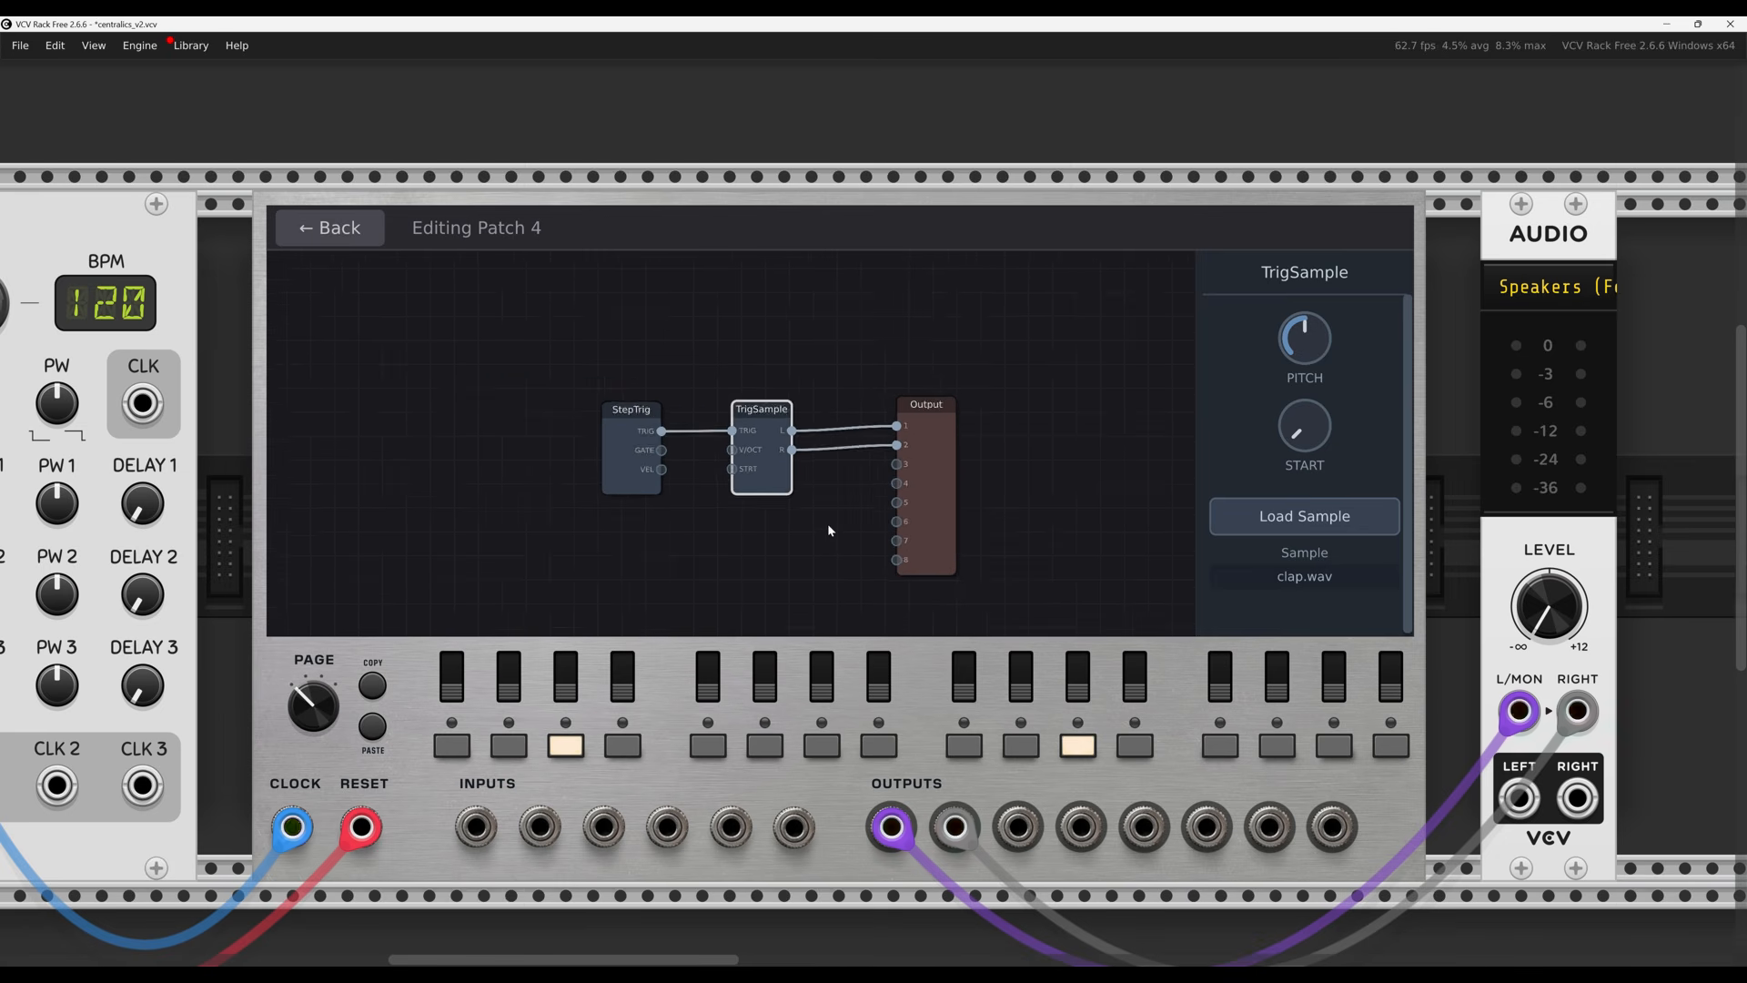
scroll(828, 522, "up", 2)
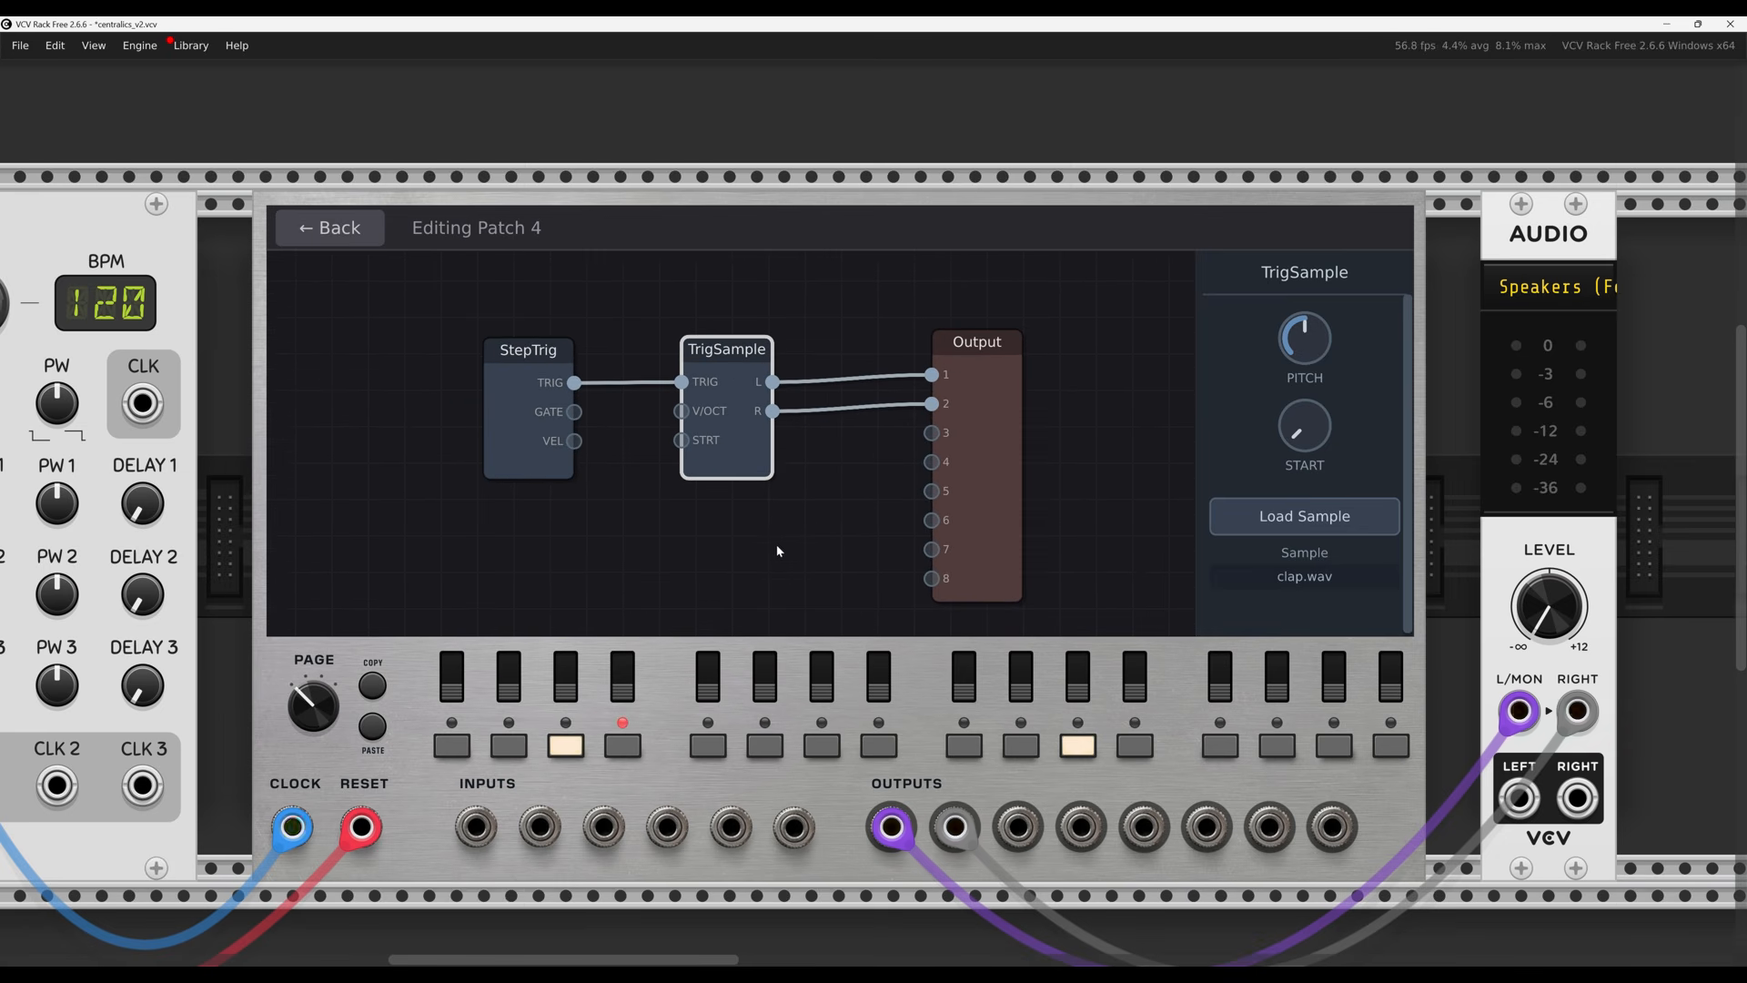
left_click_drag(777, 544, 794, 534)
left_click(848, 518)
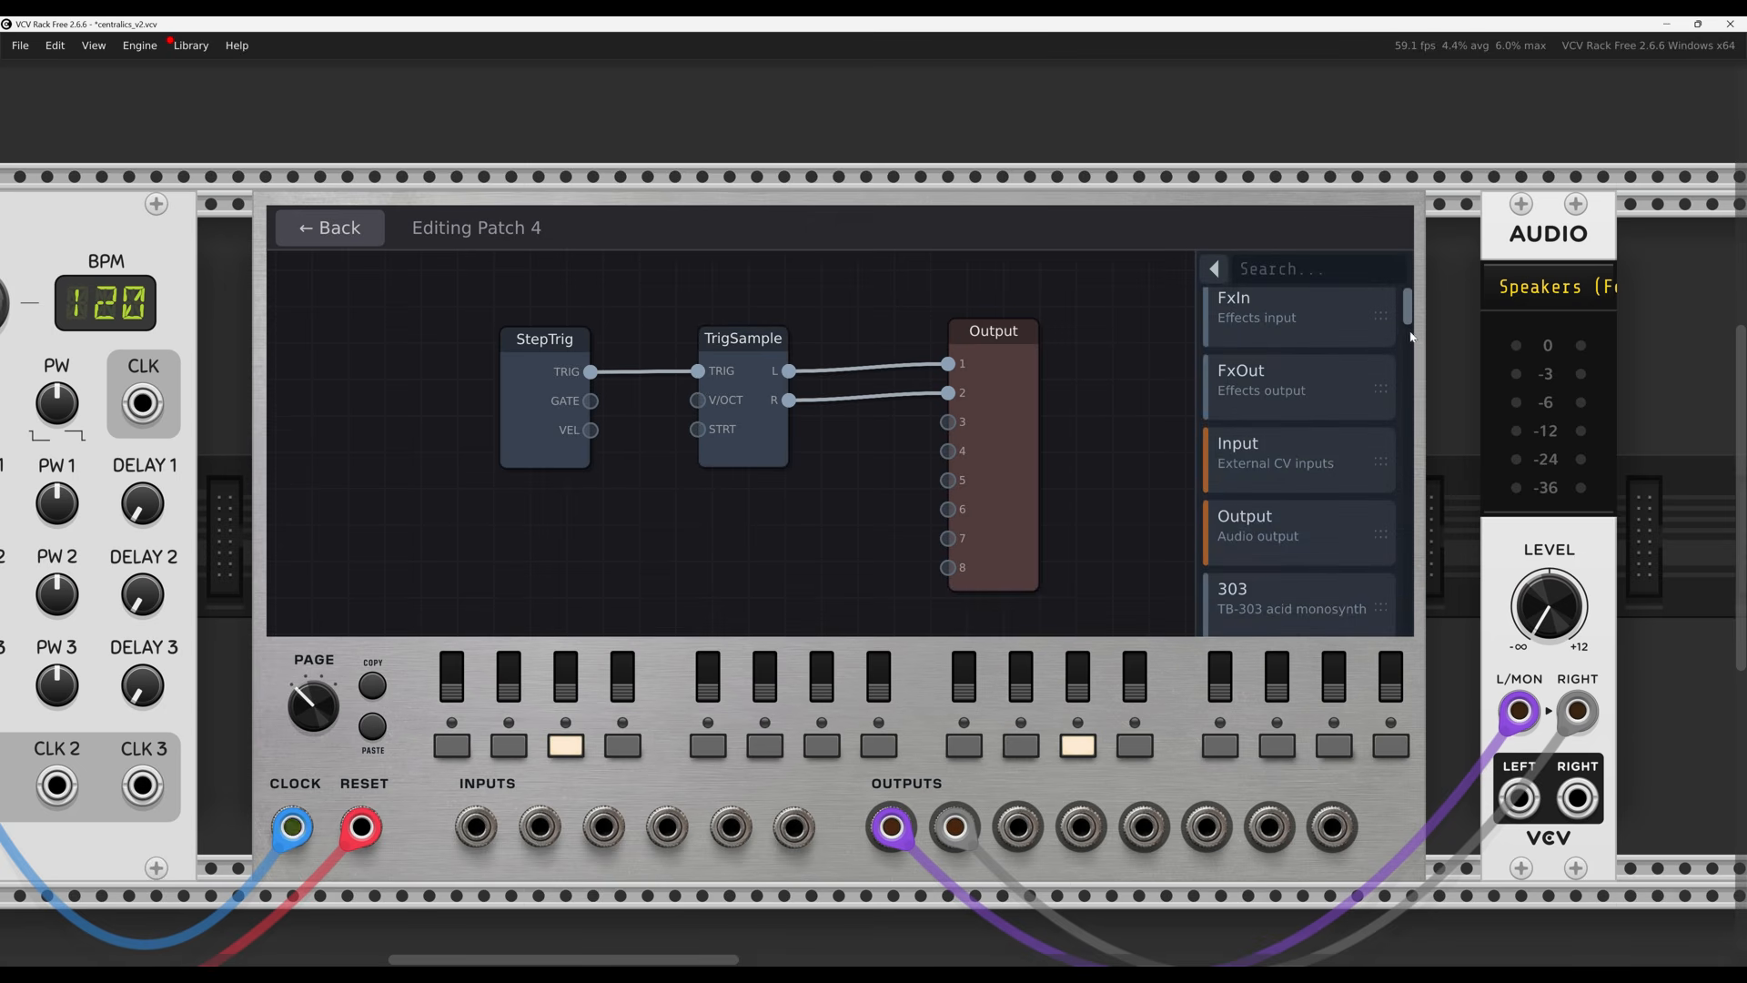
Add an LFO cabled into TrigSample's V/OCT input, then expand the full categorized module browser
left_click_drag(1411, 314, 1410, 331)
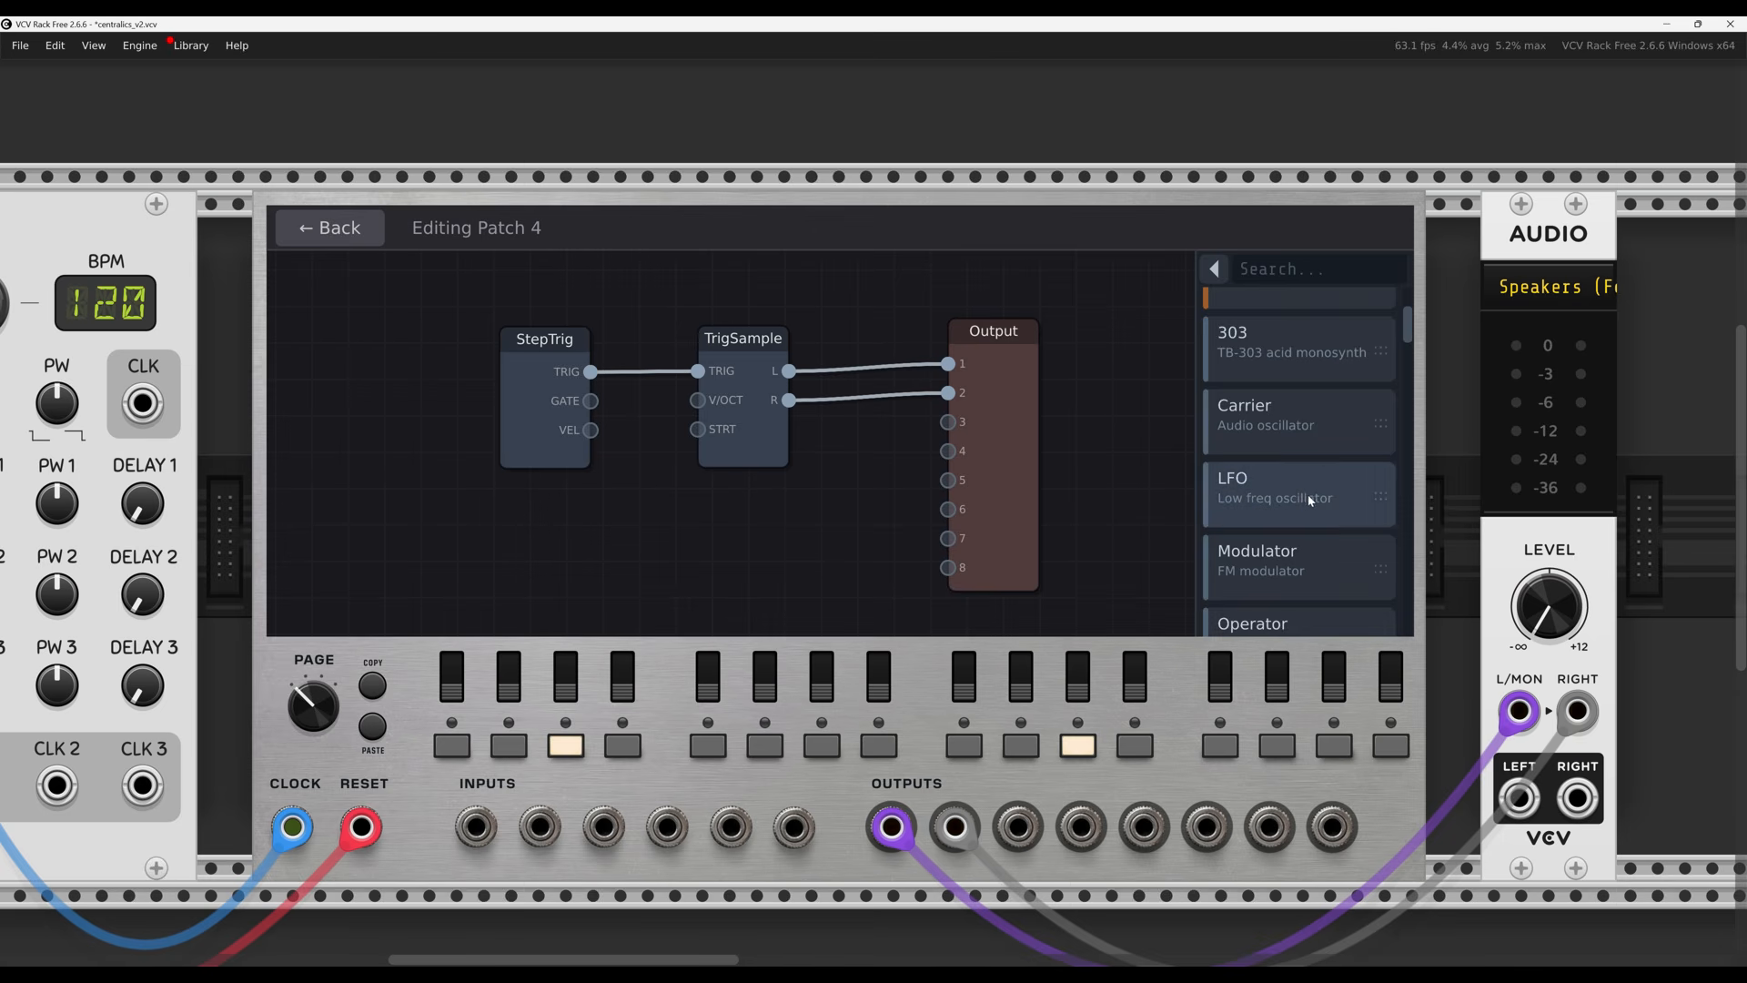
left_click_drag(1288, 501, 697, 401)
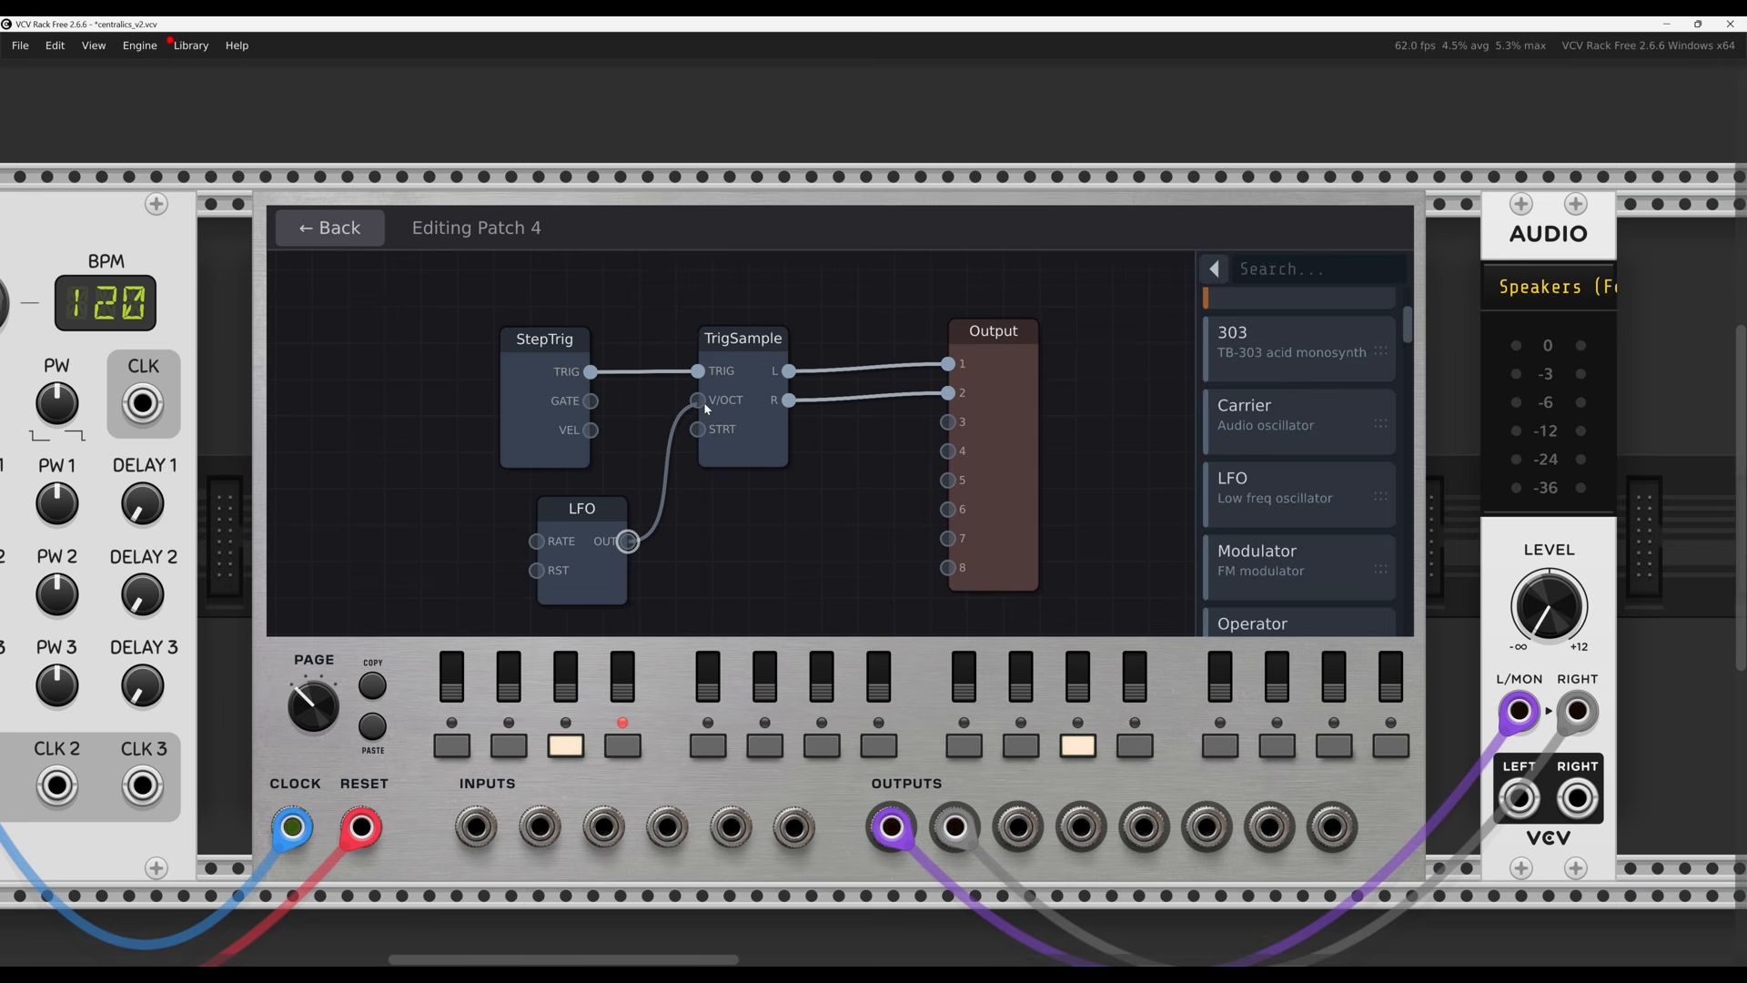
left_click(592, 516)
mouse_move(1309, 330)
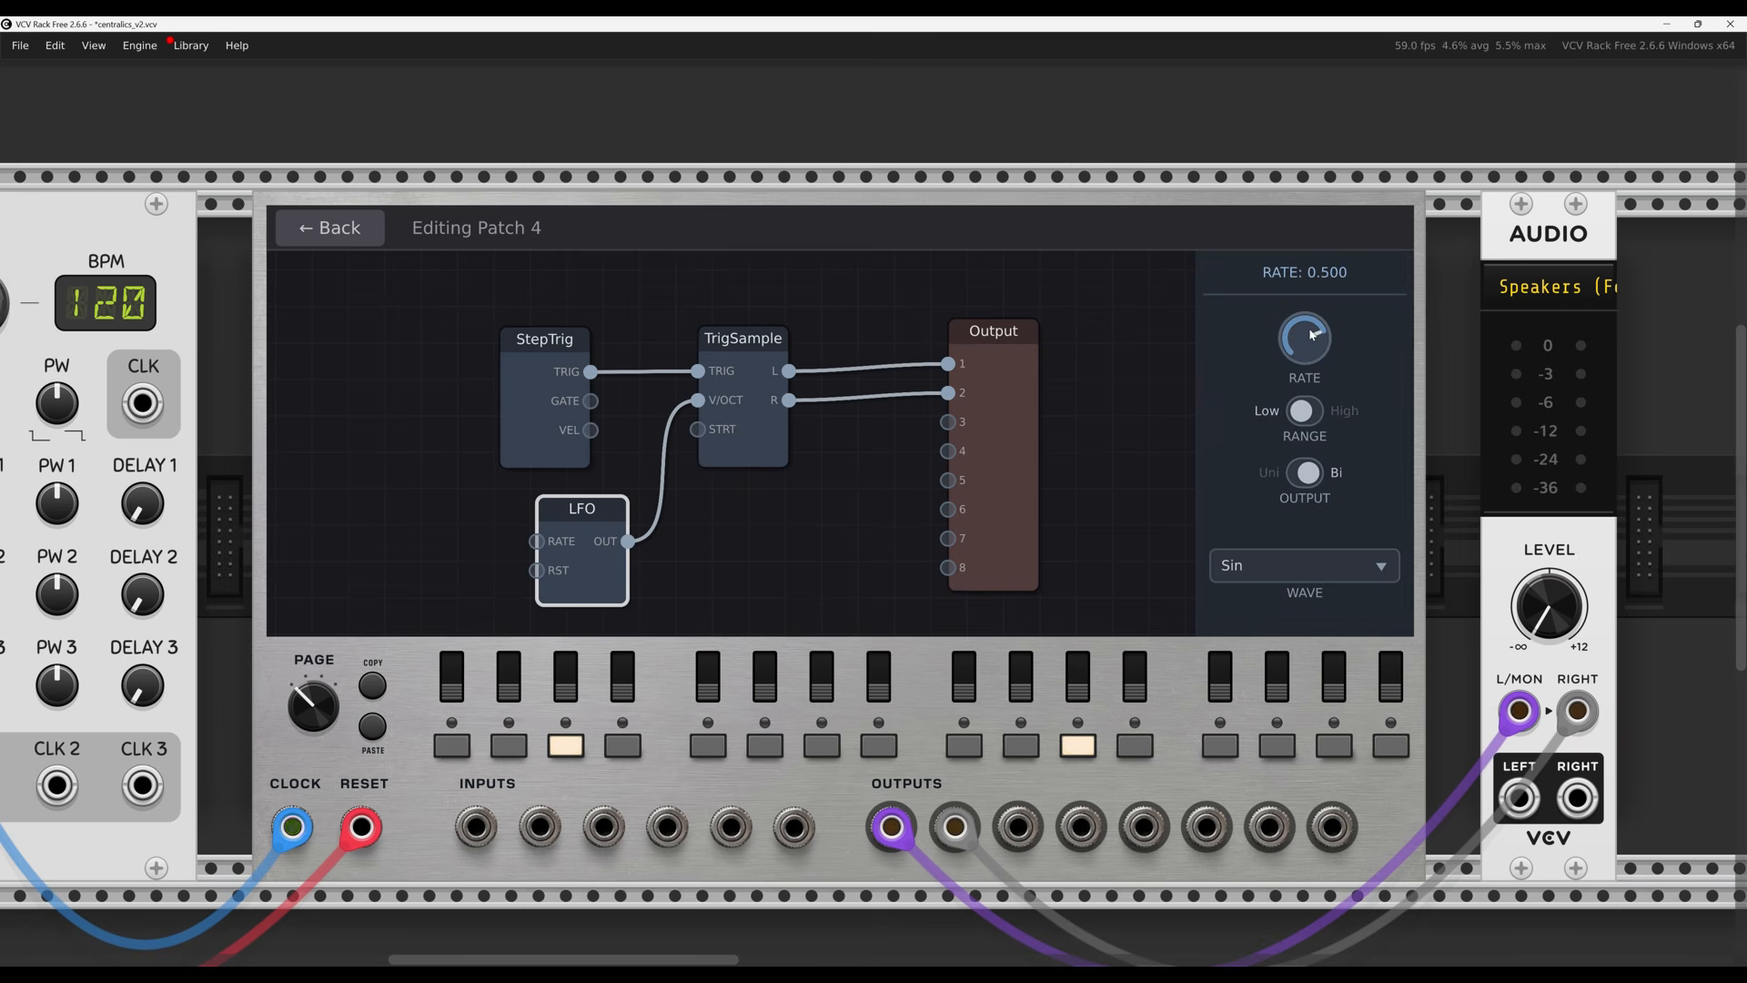
left_click(1135, 332)
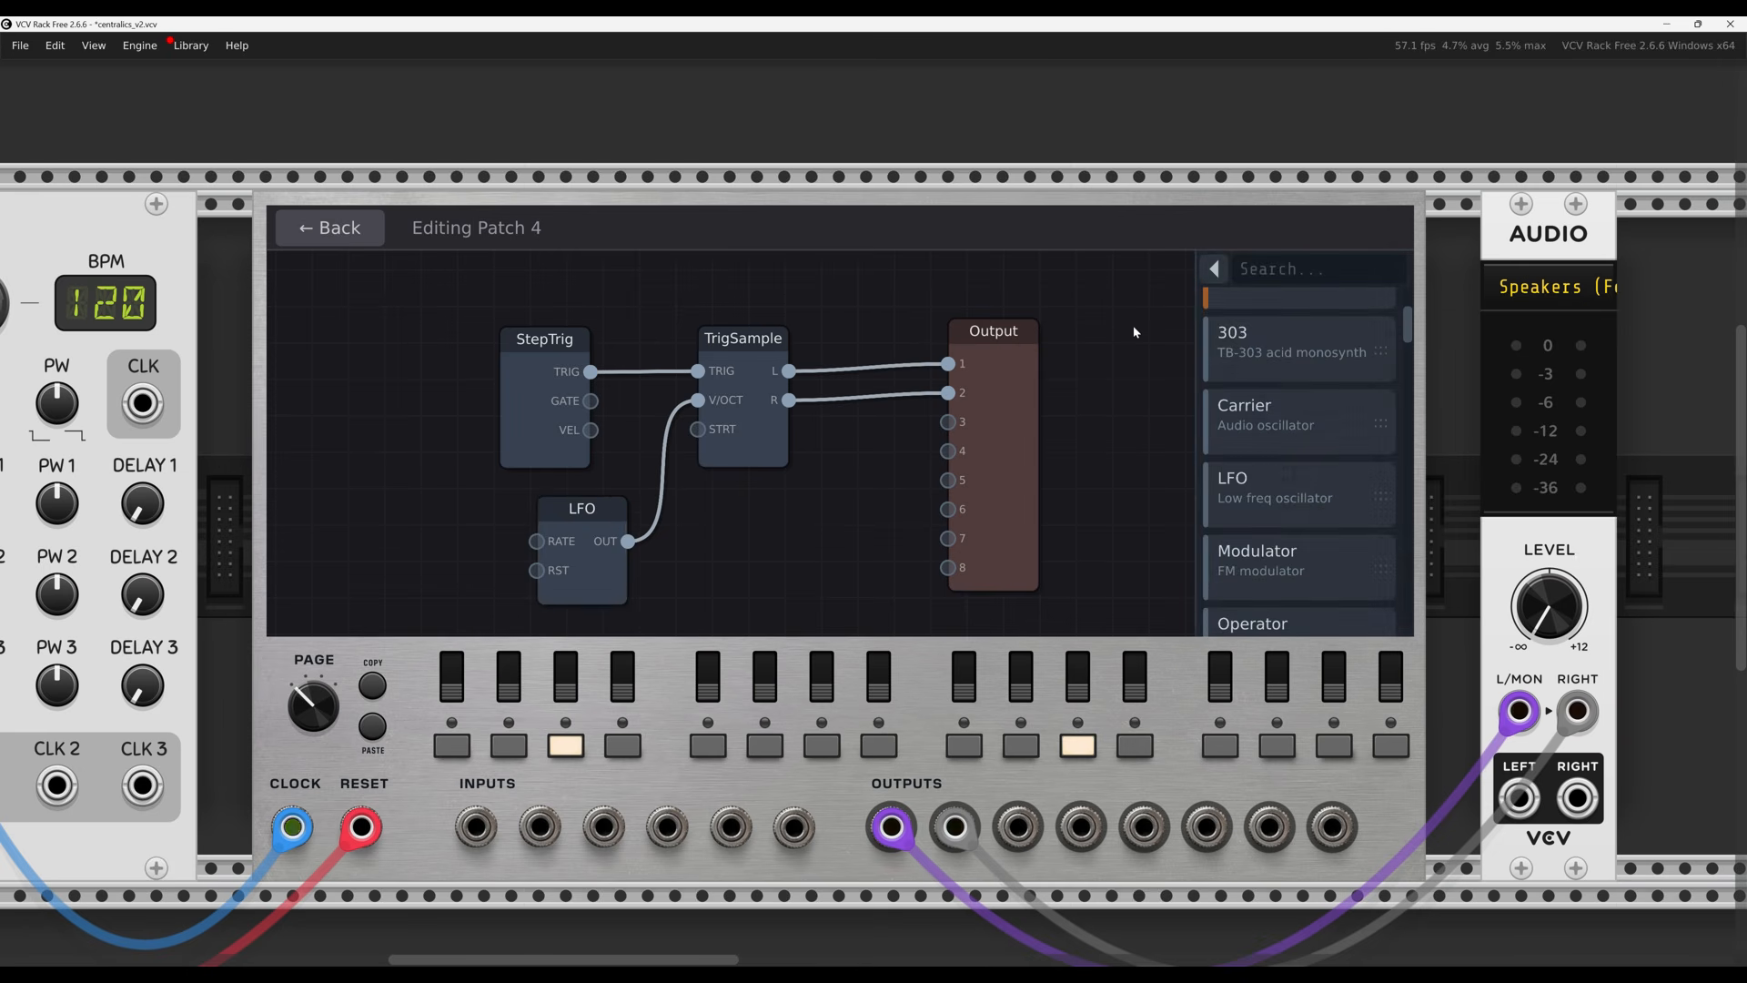
left_click(1216, 269)
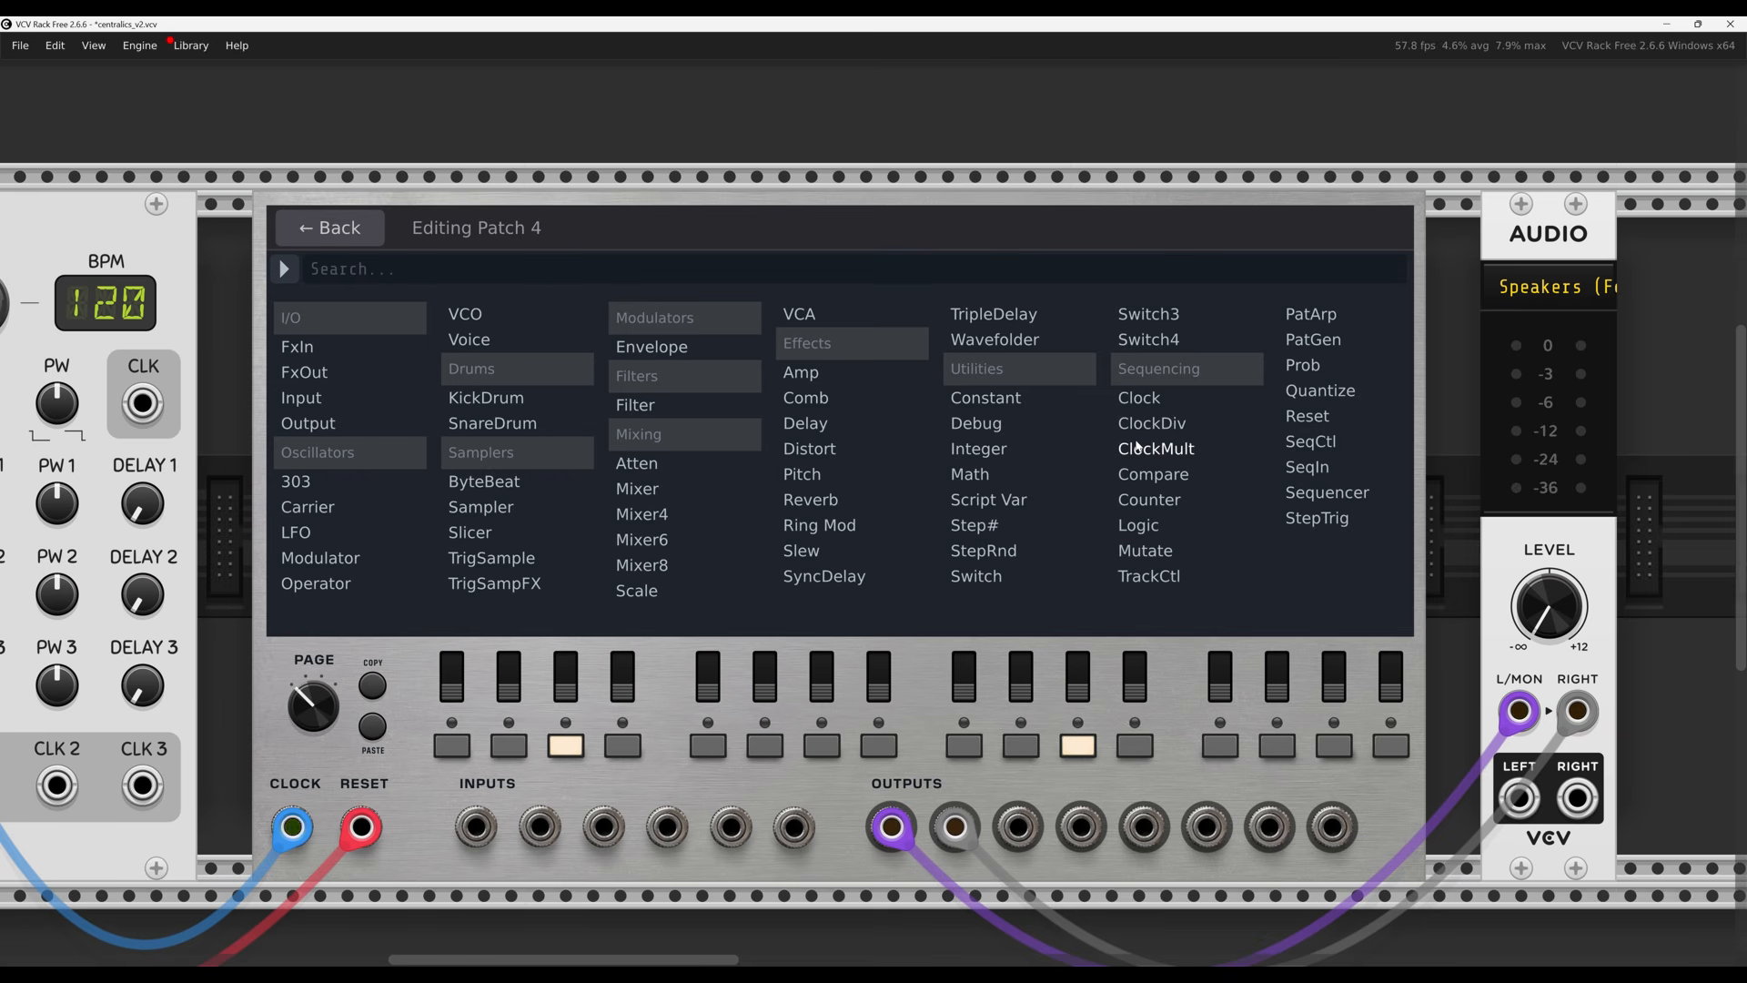
Add a trial Reverb node to patch 4 and move it away from TrigSample
left_click(810, 500)
left_click_drag(744, 509, 865, 546)
left_click(1153, 406)
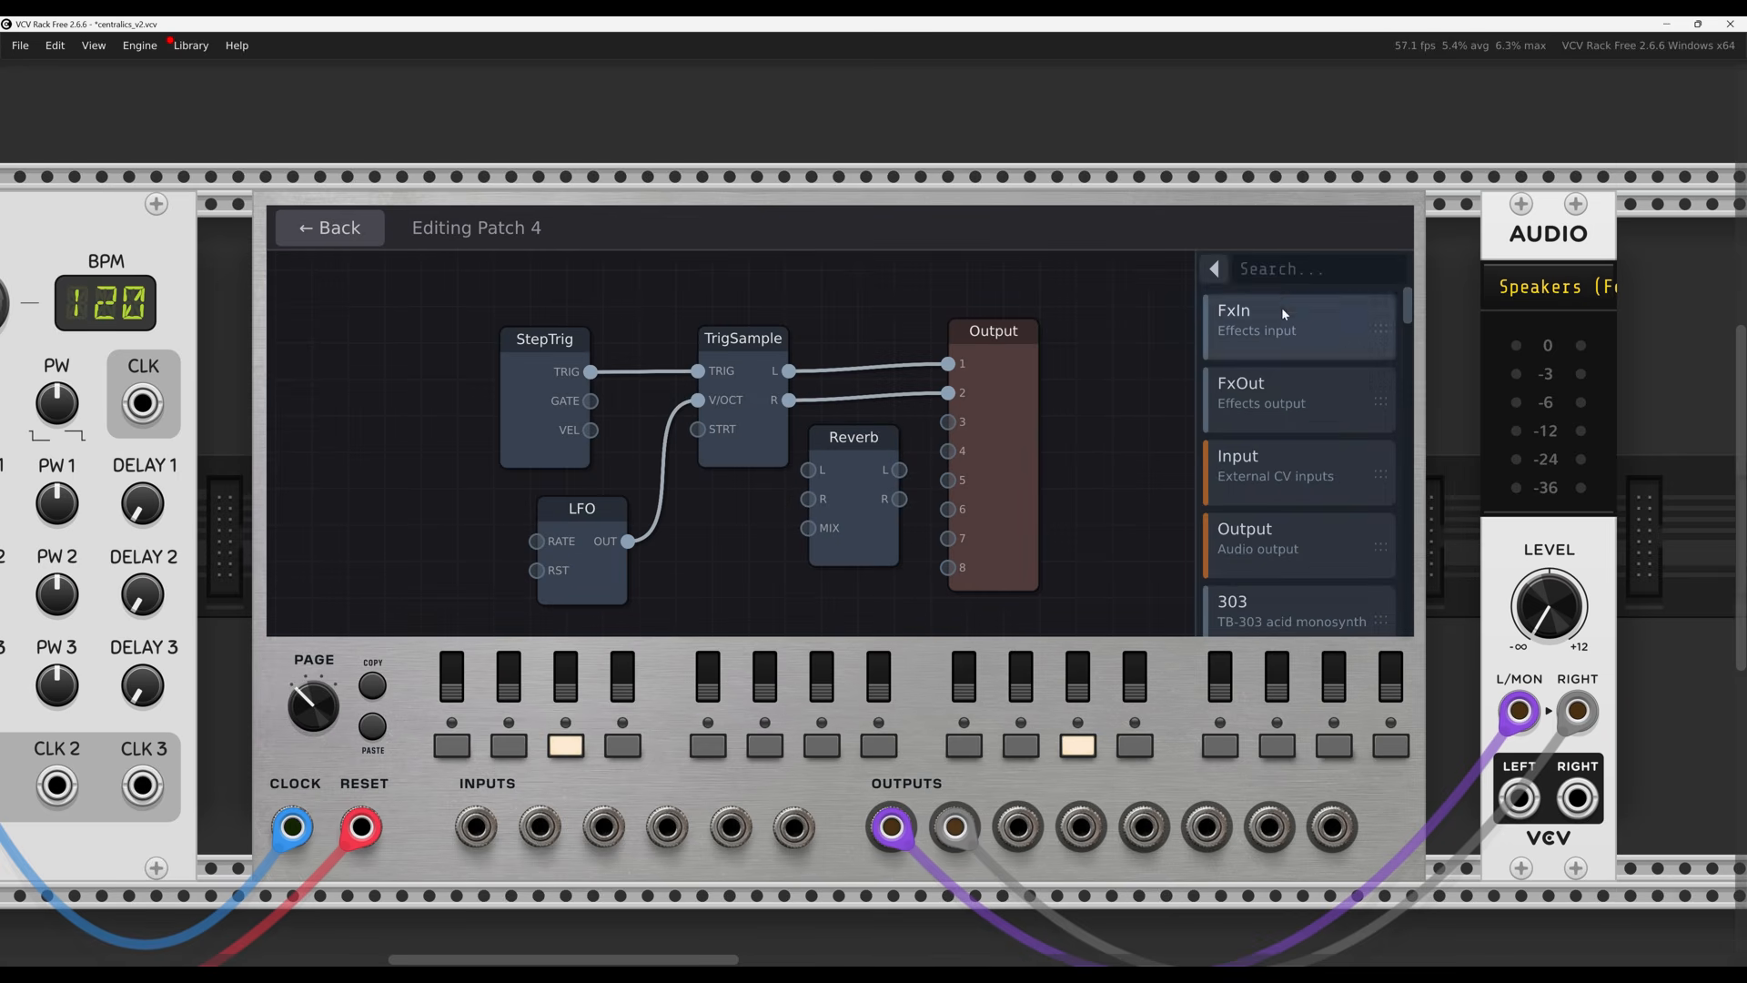
Search the module list for 'rev', then 'del', and delete the Reverb node
left_click(1299, 271)
type("serv")
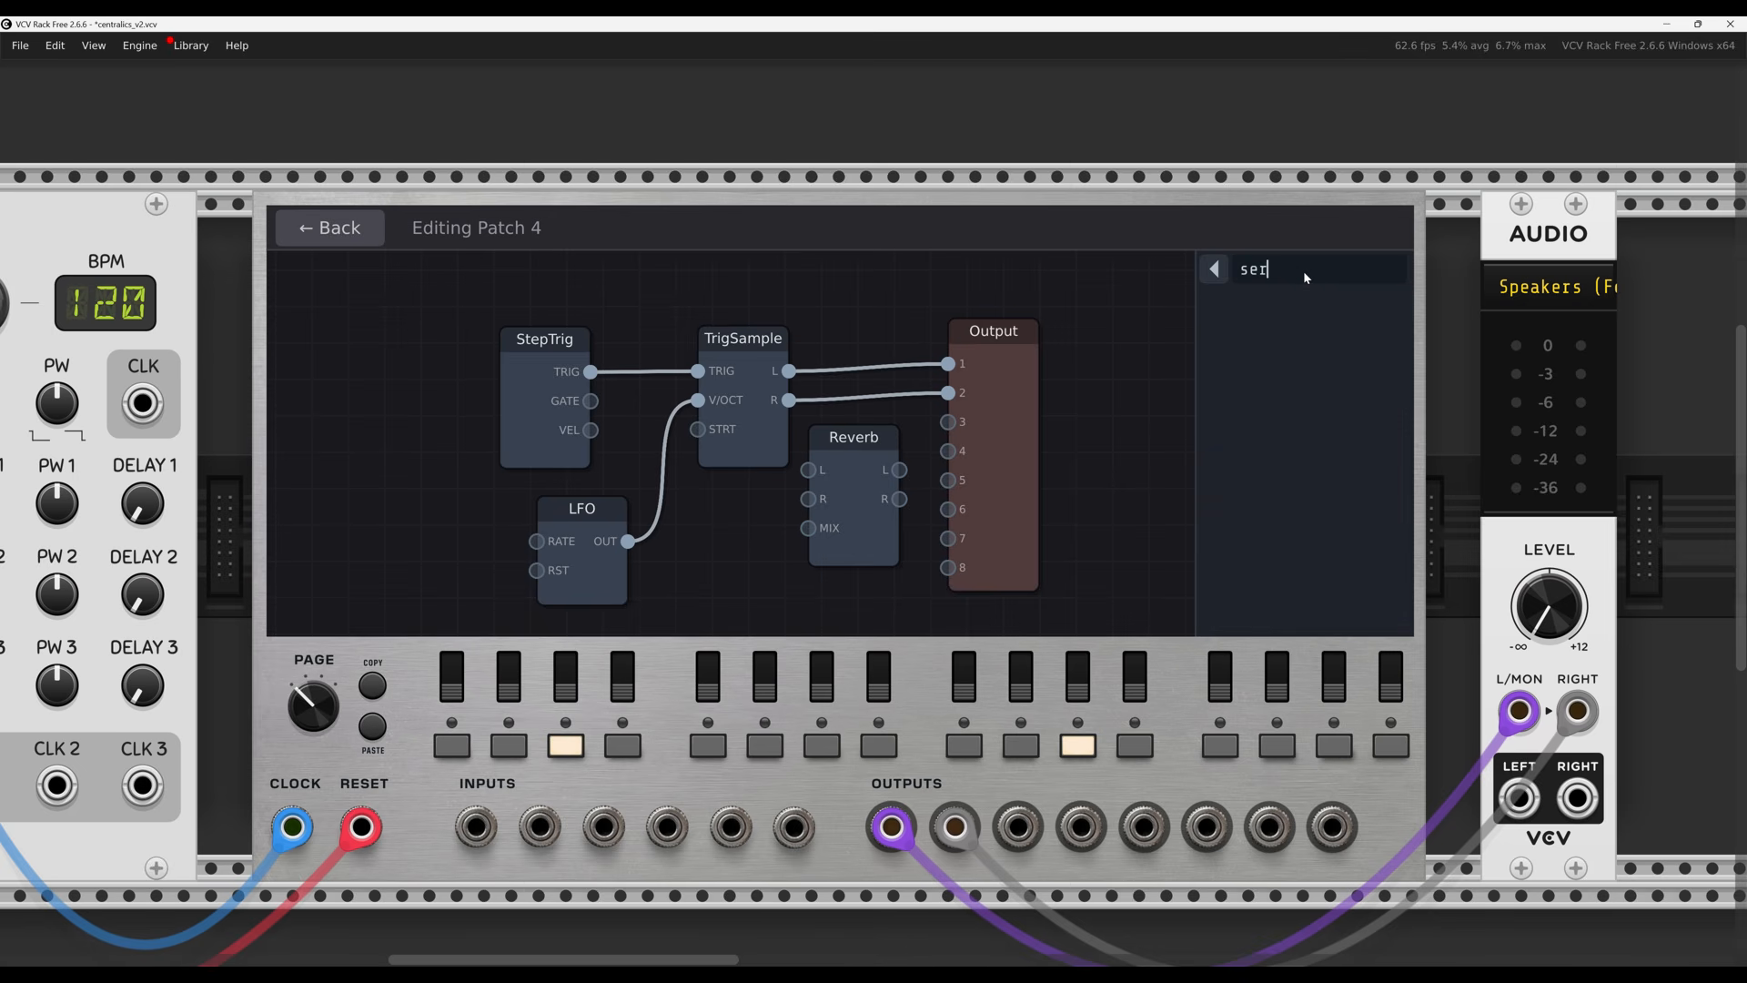
key("BackSpace")
key("BackSpace")
key("BackSpace")
key("BackSpace")
type("rev")
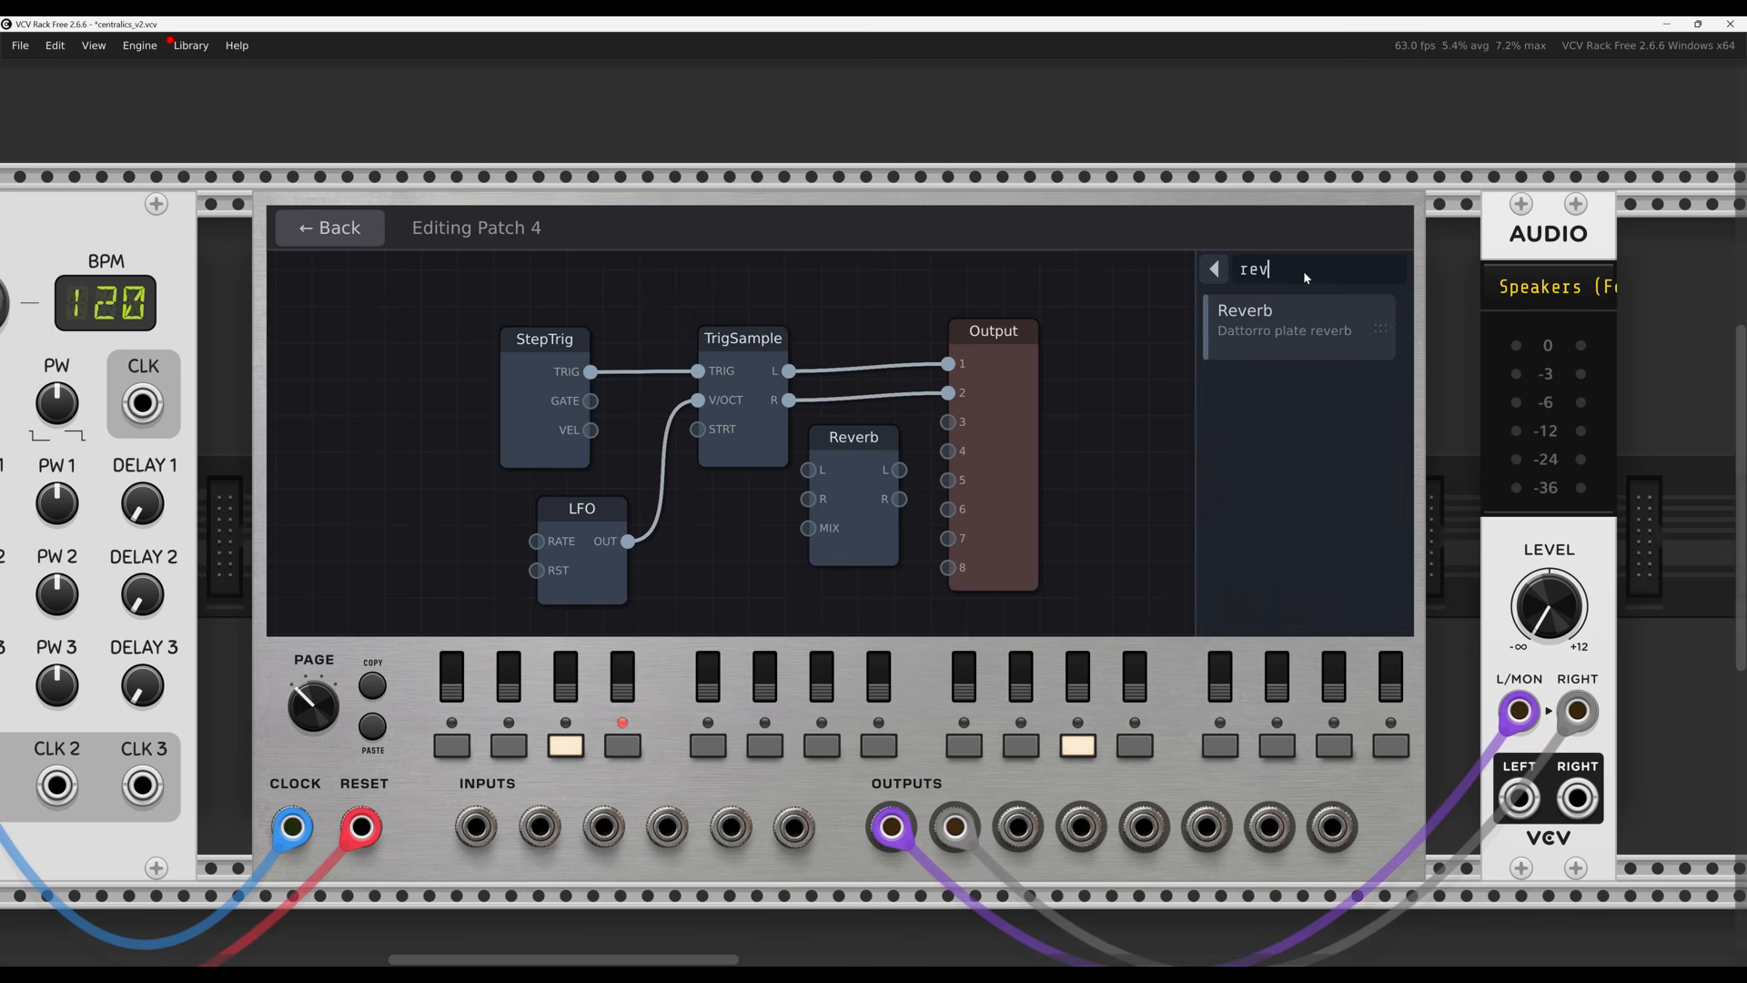
key("BackSpace")
key("BackSpace")
key("BackSpace")
type("del")
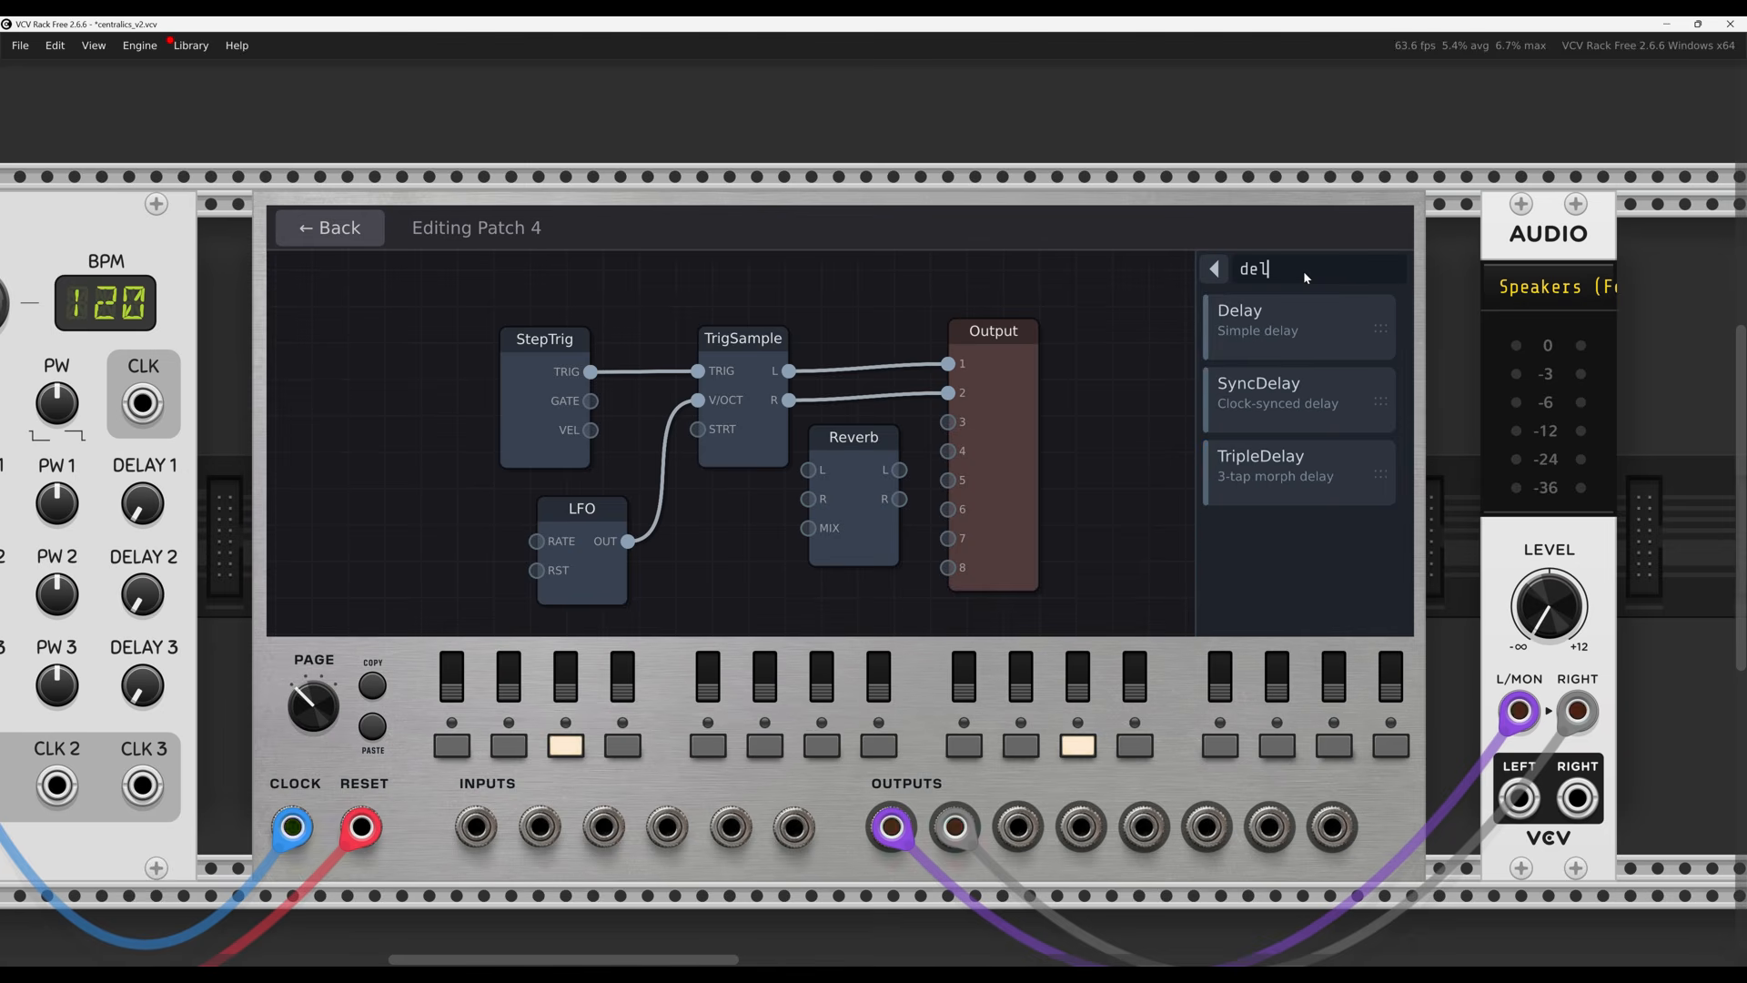
key("BackSpace")
key("BackSpace")
key("BackSpace")
type("del")
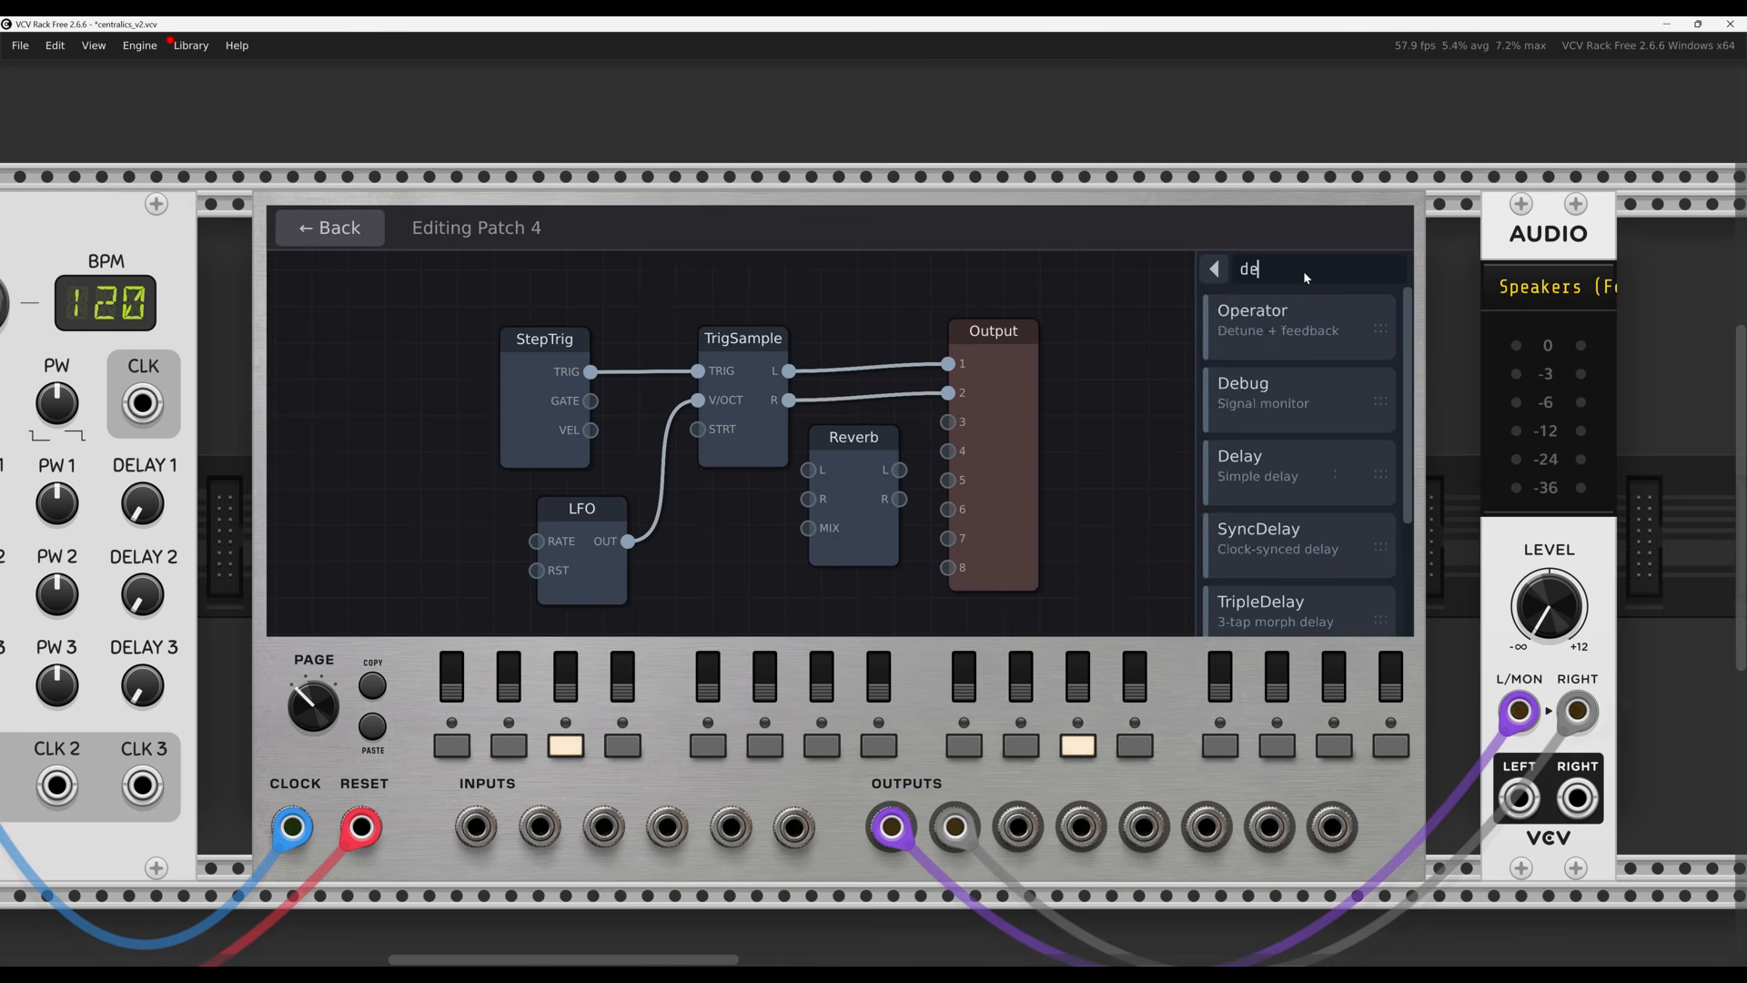
left_click(828, 562)
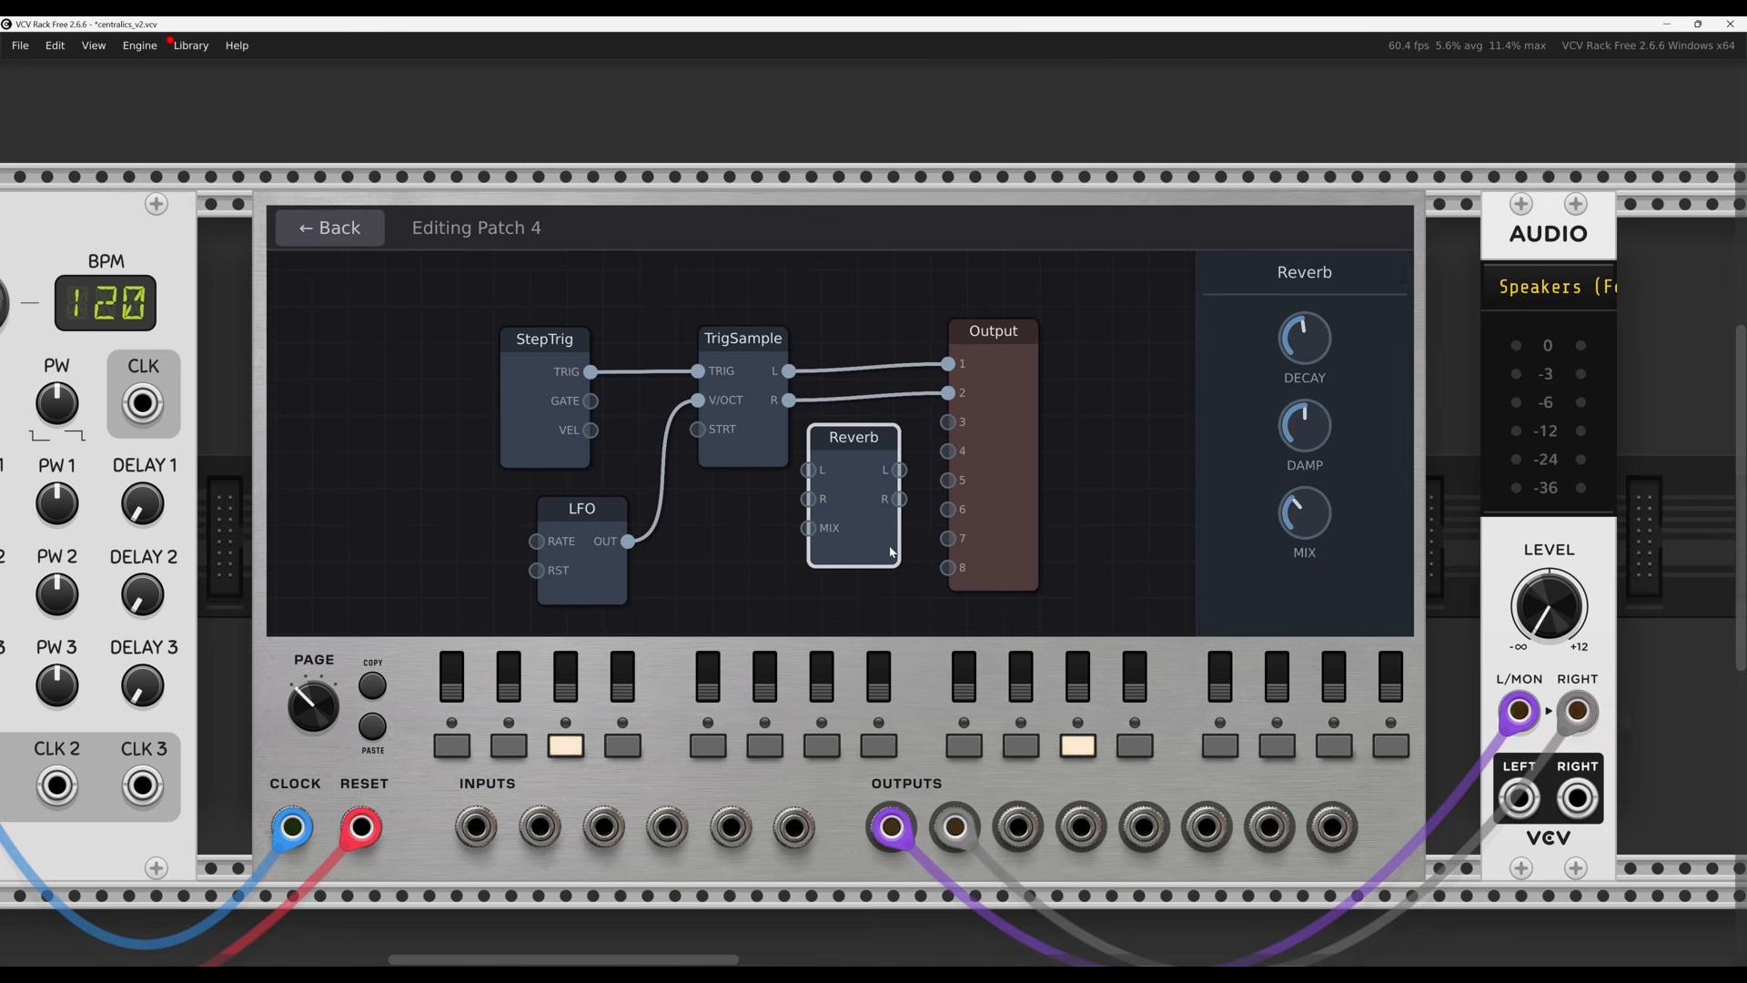
key("Delete")
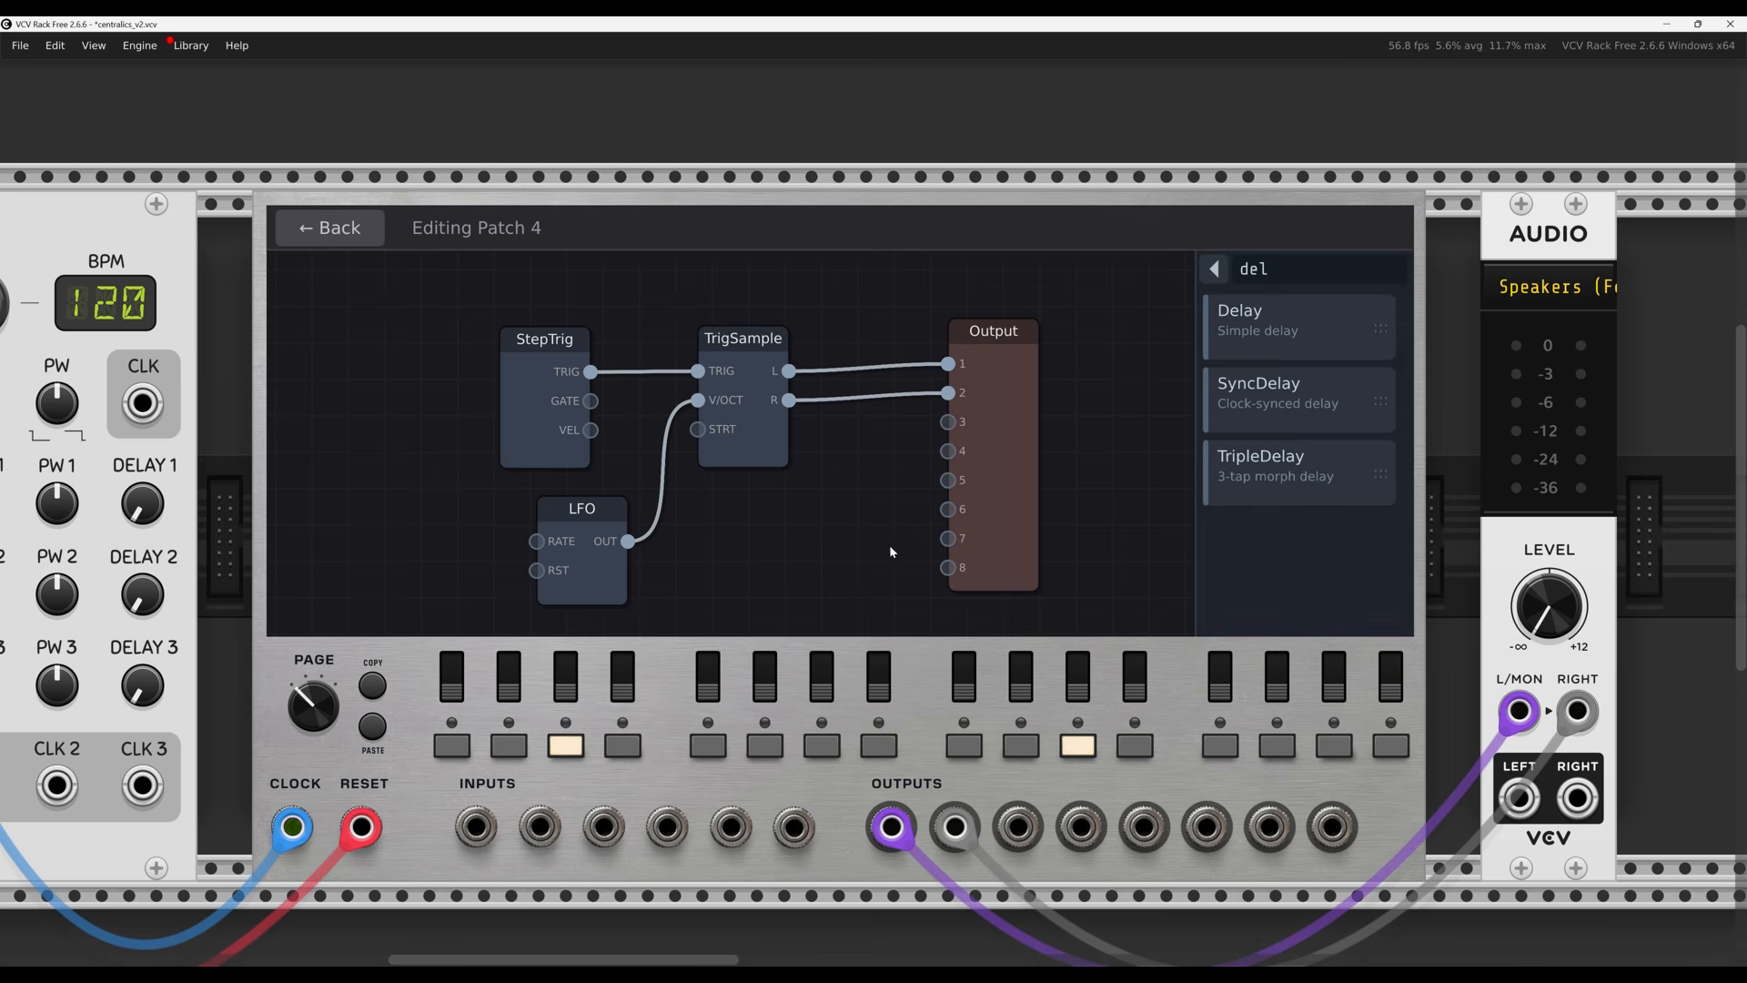
Delete the LFO node with its cable and clear the 'del' module search
right_click(580, 580)
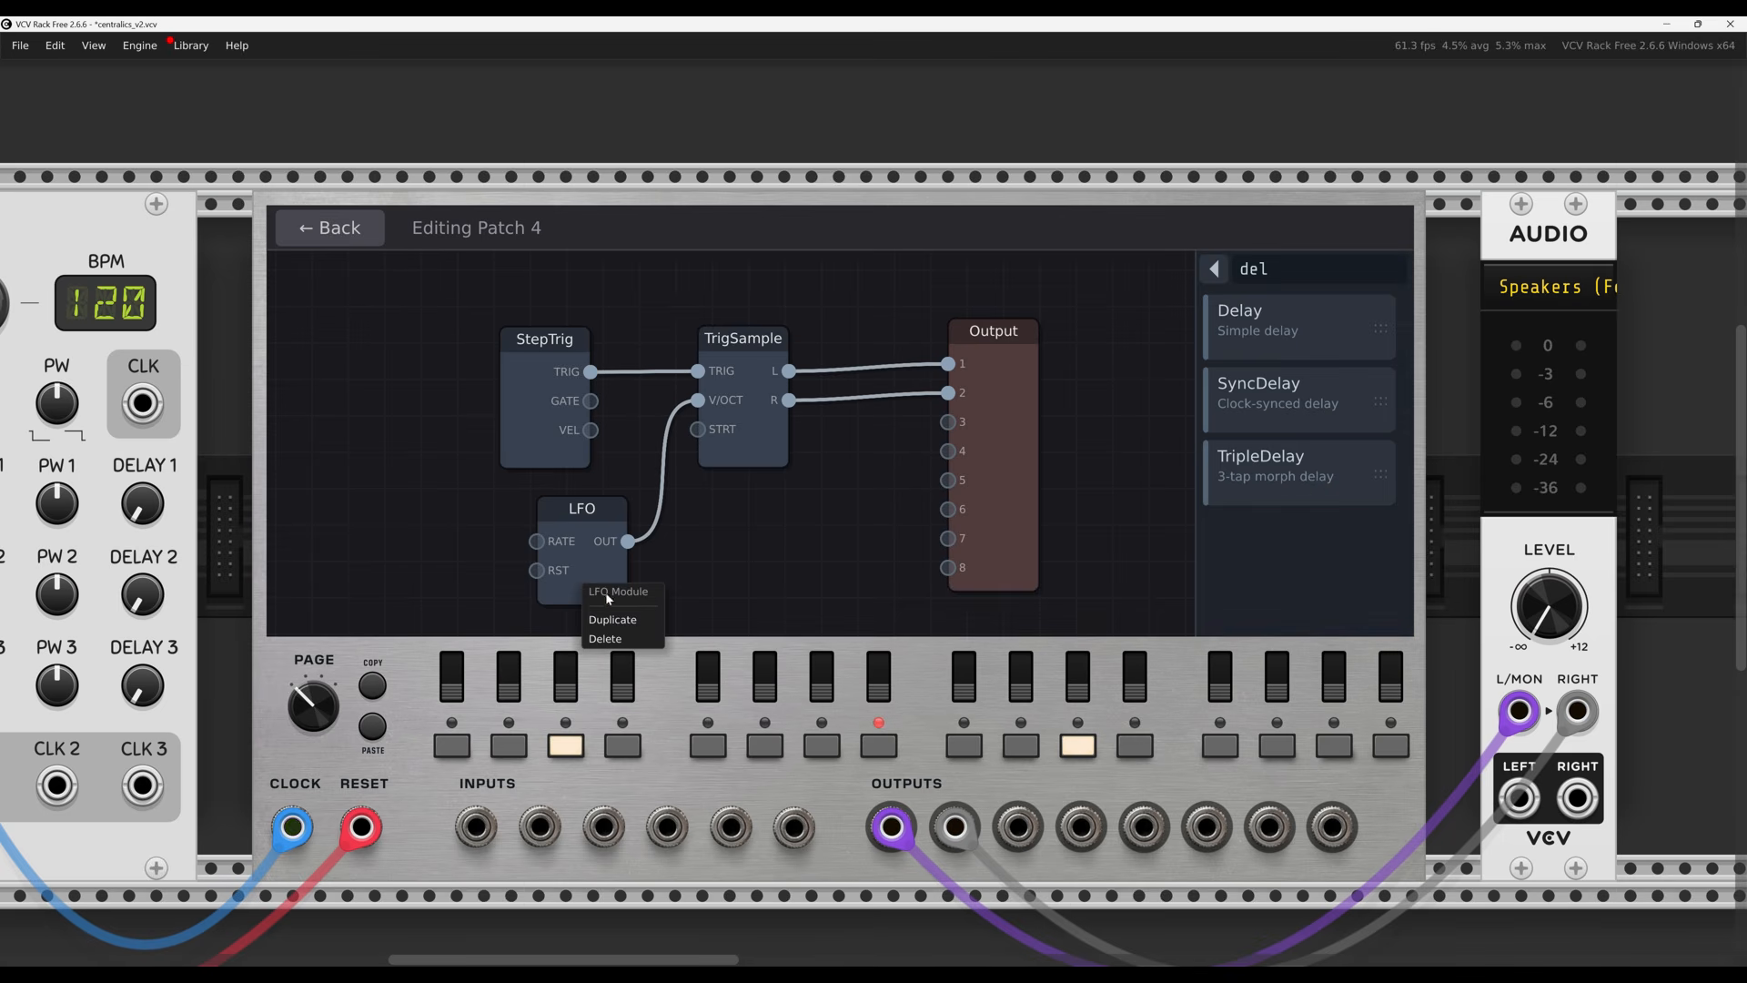
left_click(617, 639)
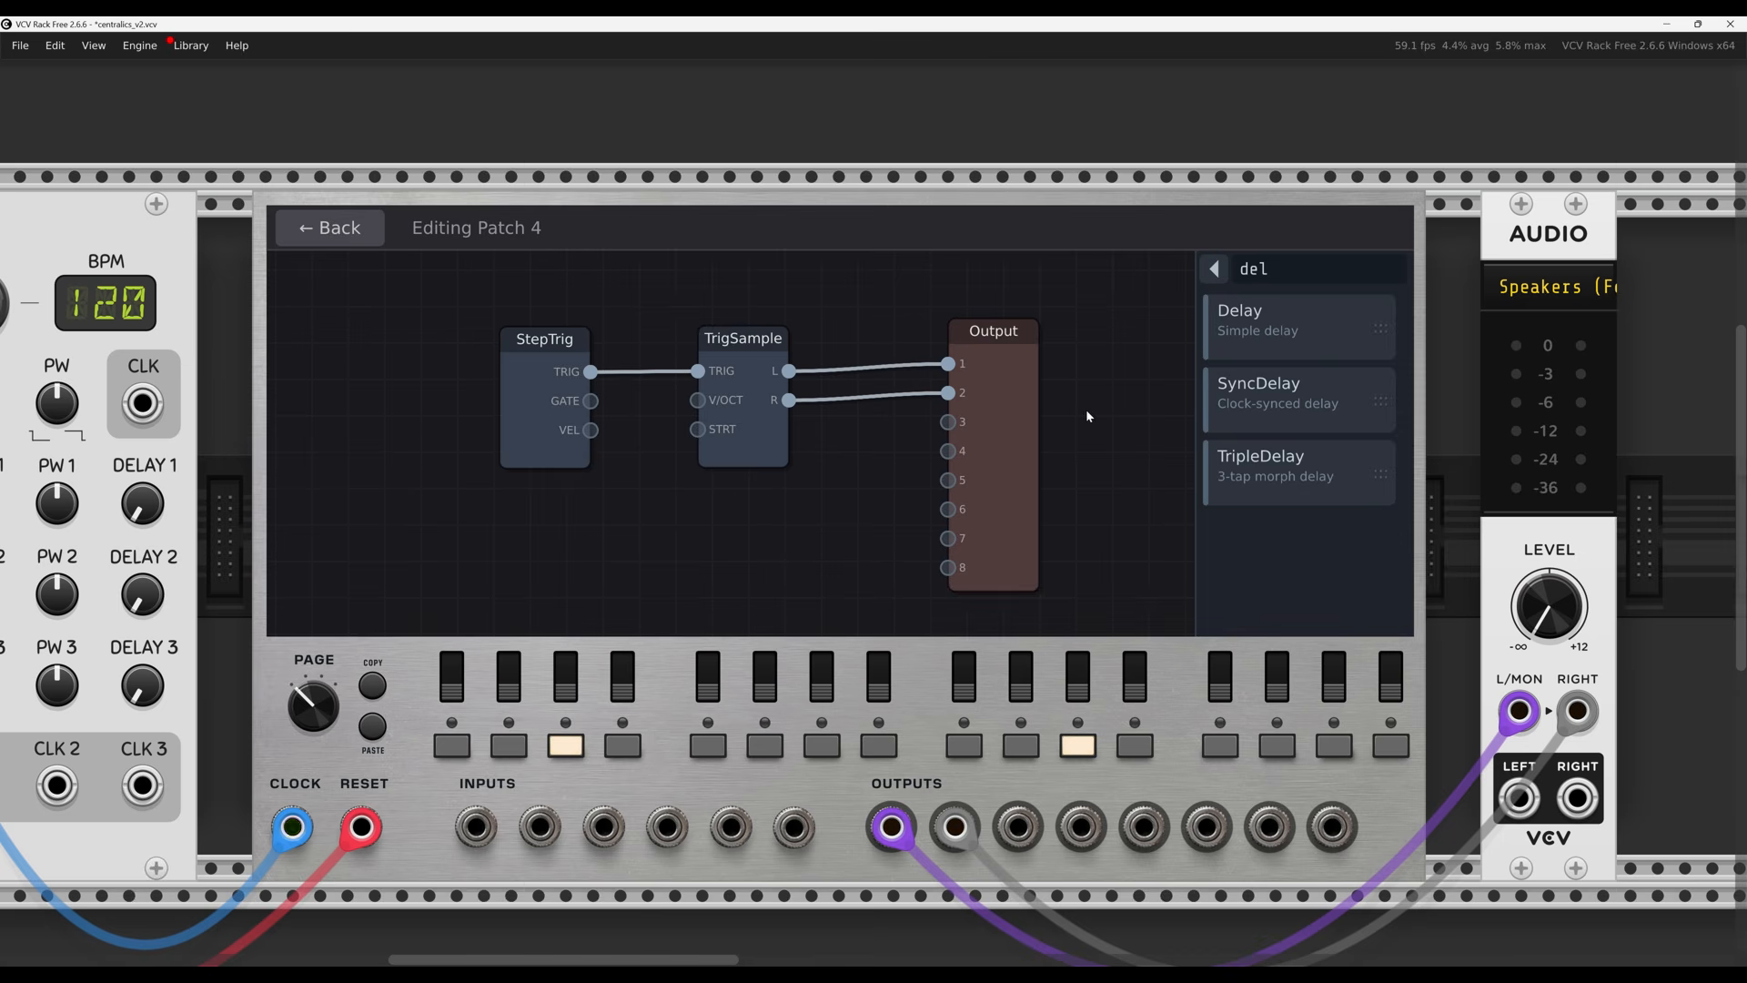
left_click(1286, 267)
key("BackSpace")
key("BackSpace")
key("BackSpace")
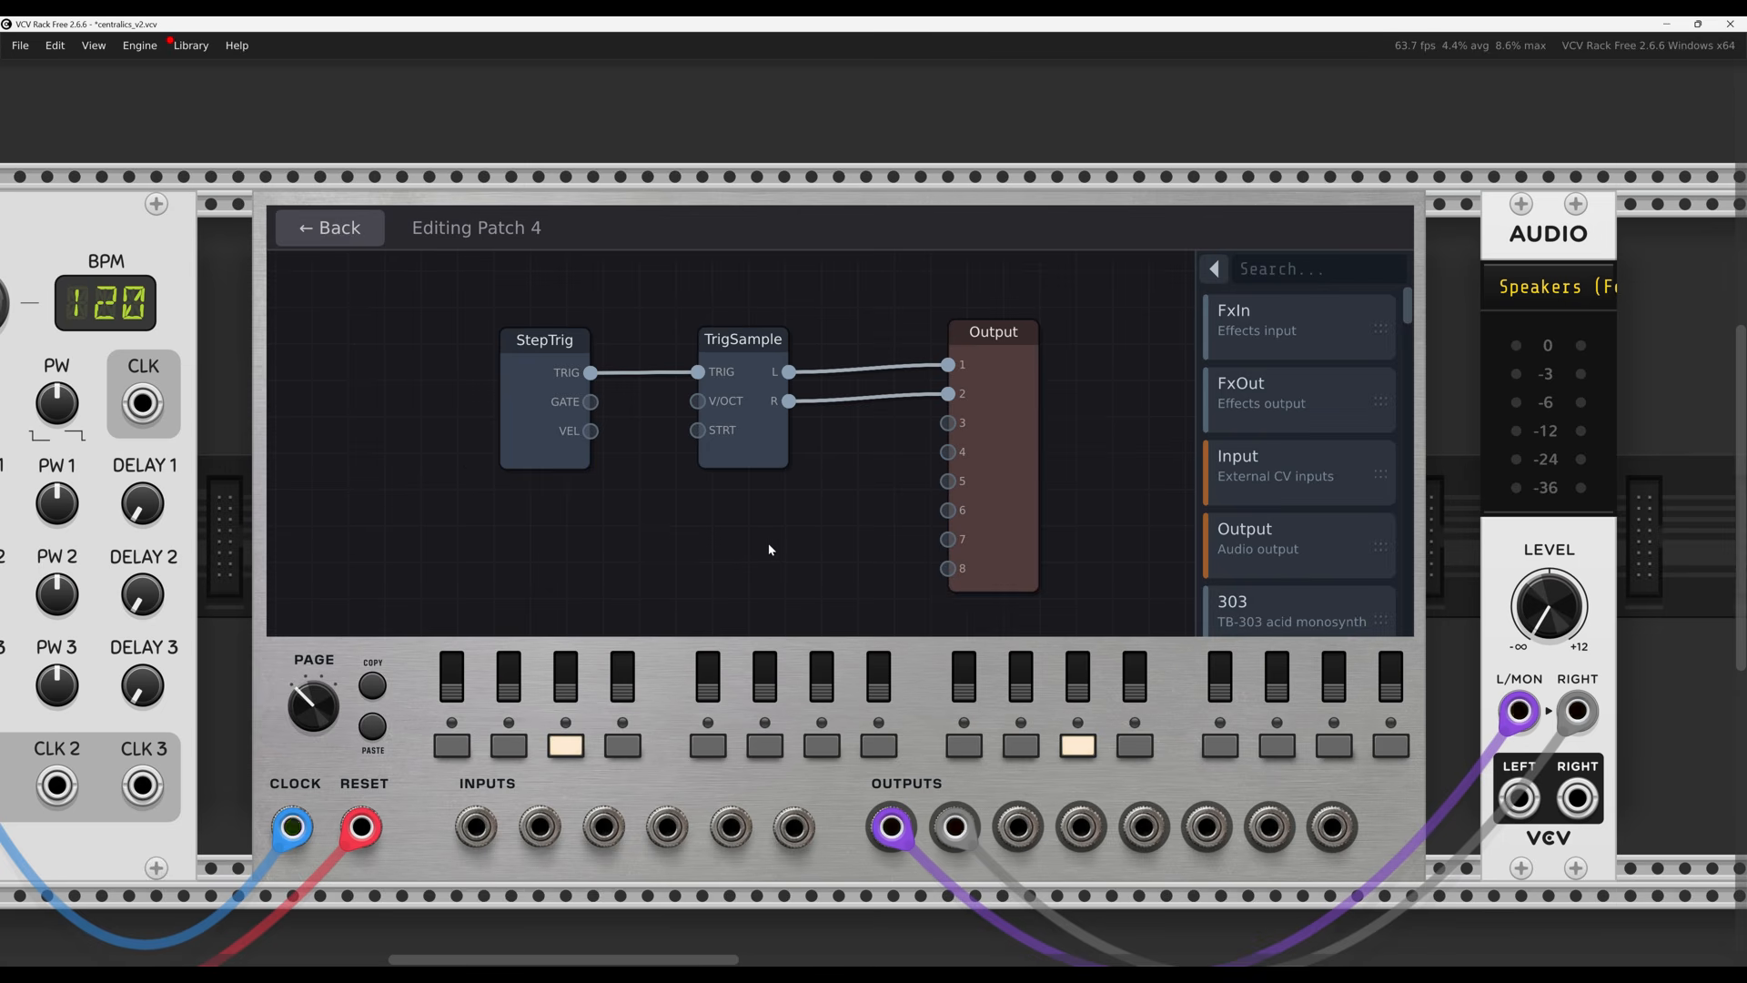
Raise TrigSample's pitch, try a later sample start, then go back to the overview
left_click(764, 447)
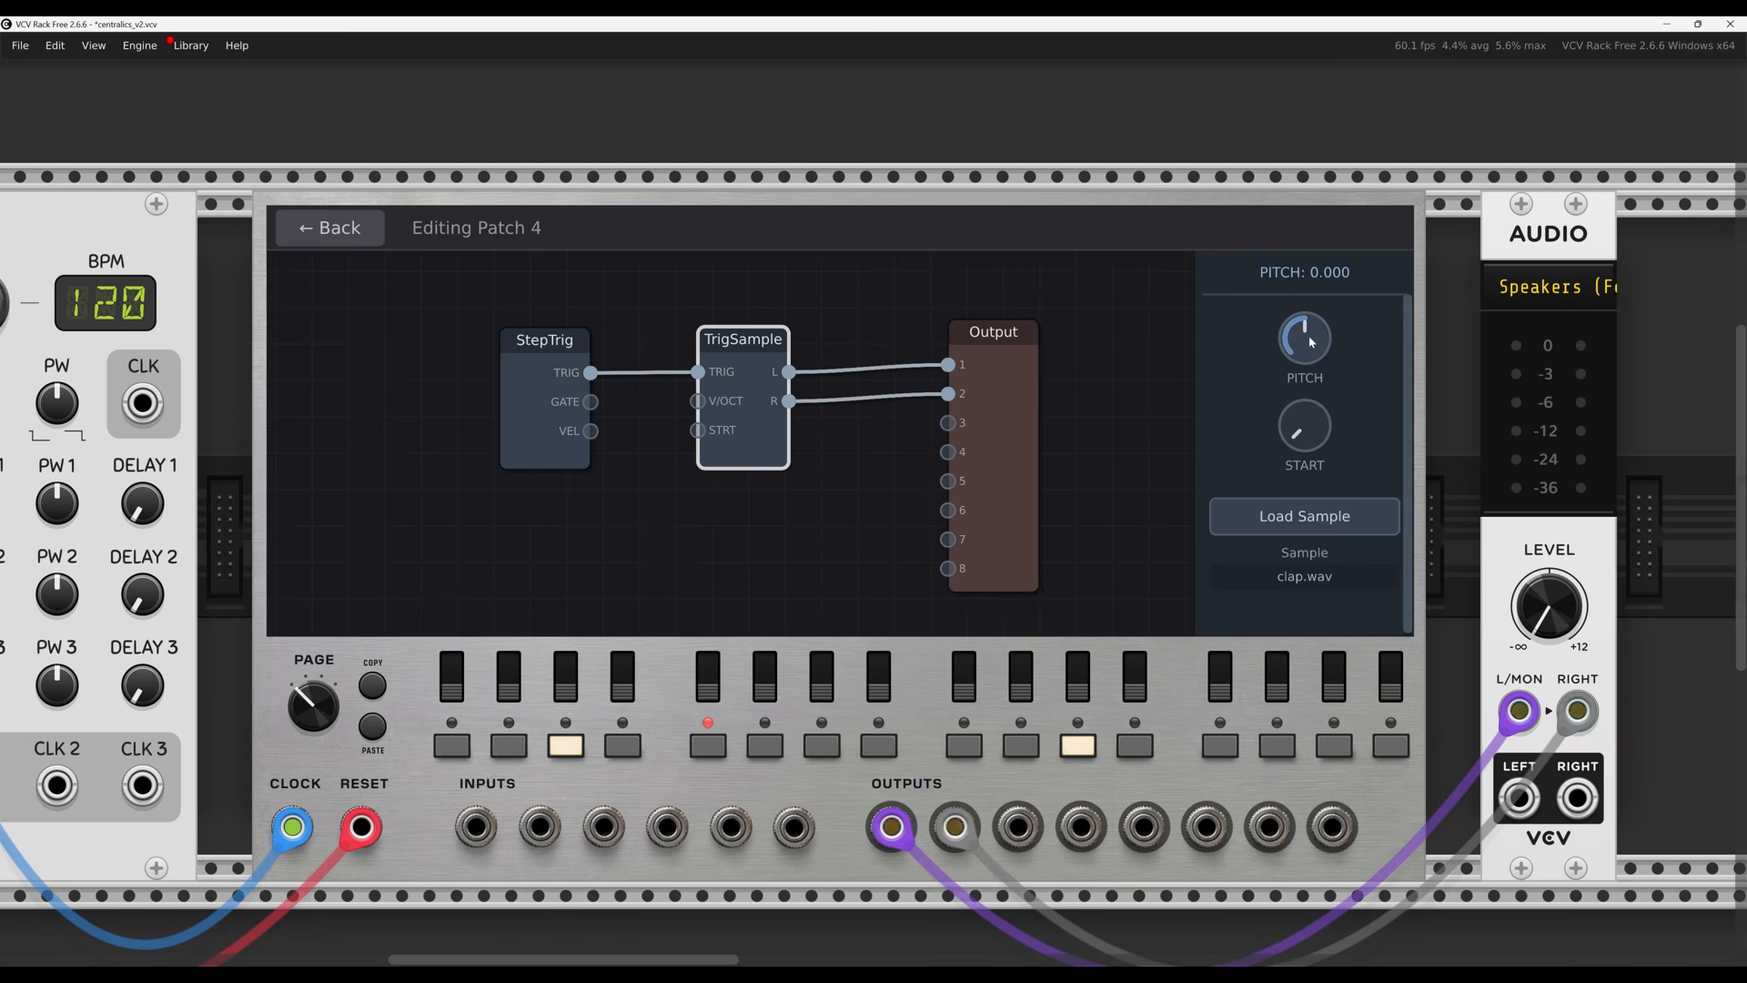
mouse_move(1312, 339)
left_mouse_down()
mouse_move(1328, 297)
mouse_move(1299, 338)
left_mouse_up()
mouse_move(1299, 438)
left_mouse_down()
mouse_move(1306, 389)
mouse_move(1300, 447)
left_mouse_up()
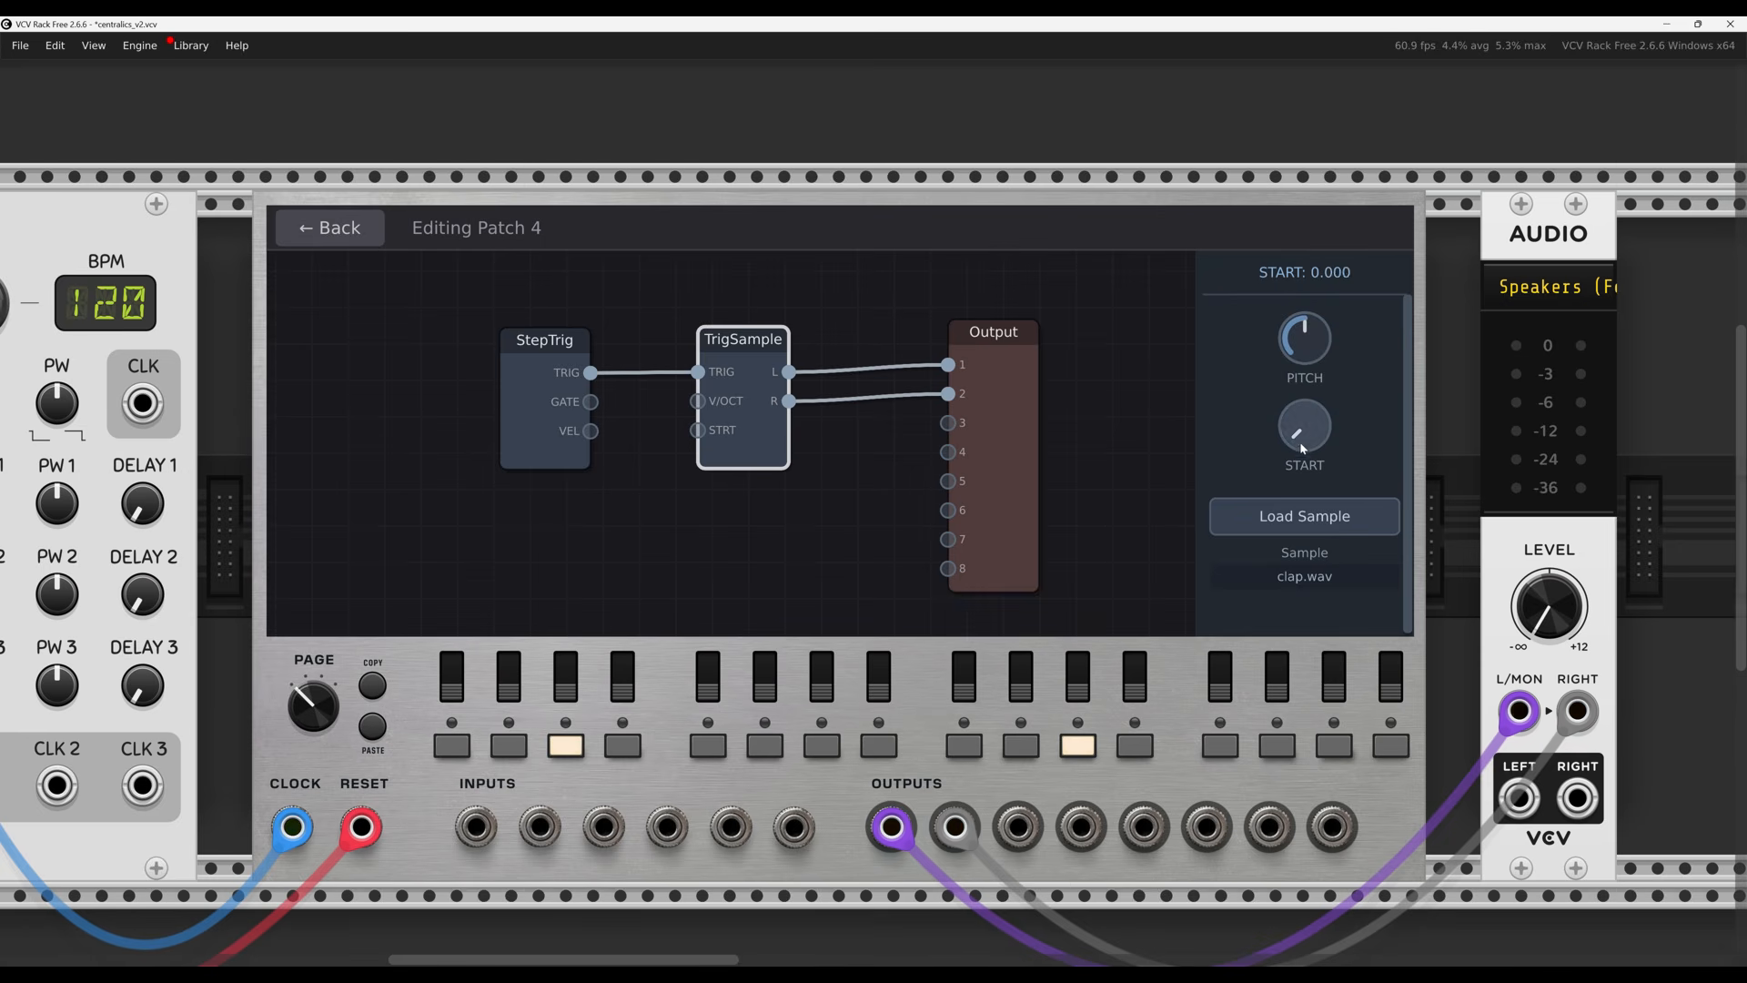
left_click(320, 229)
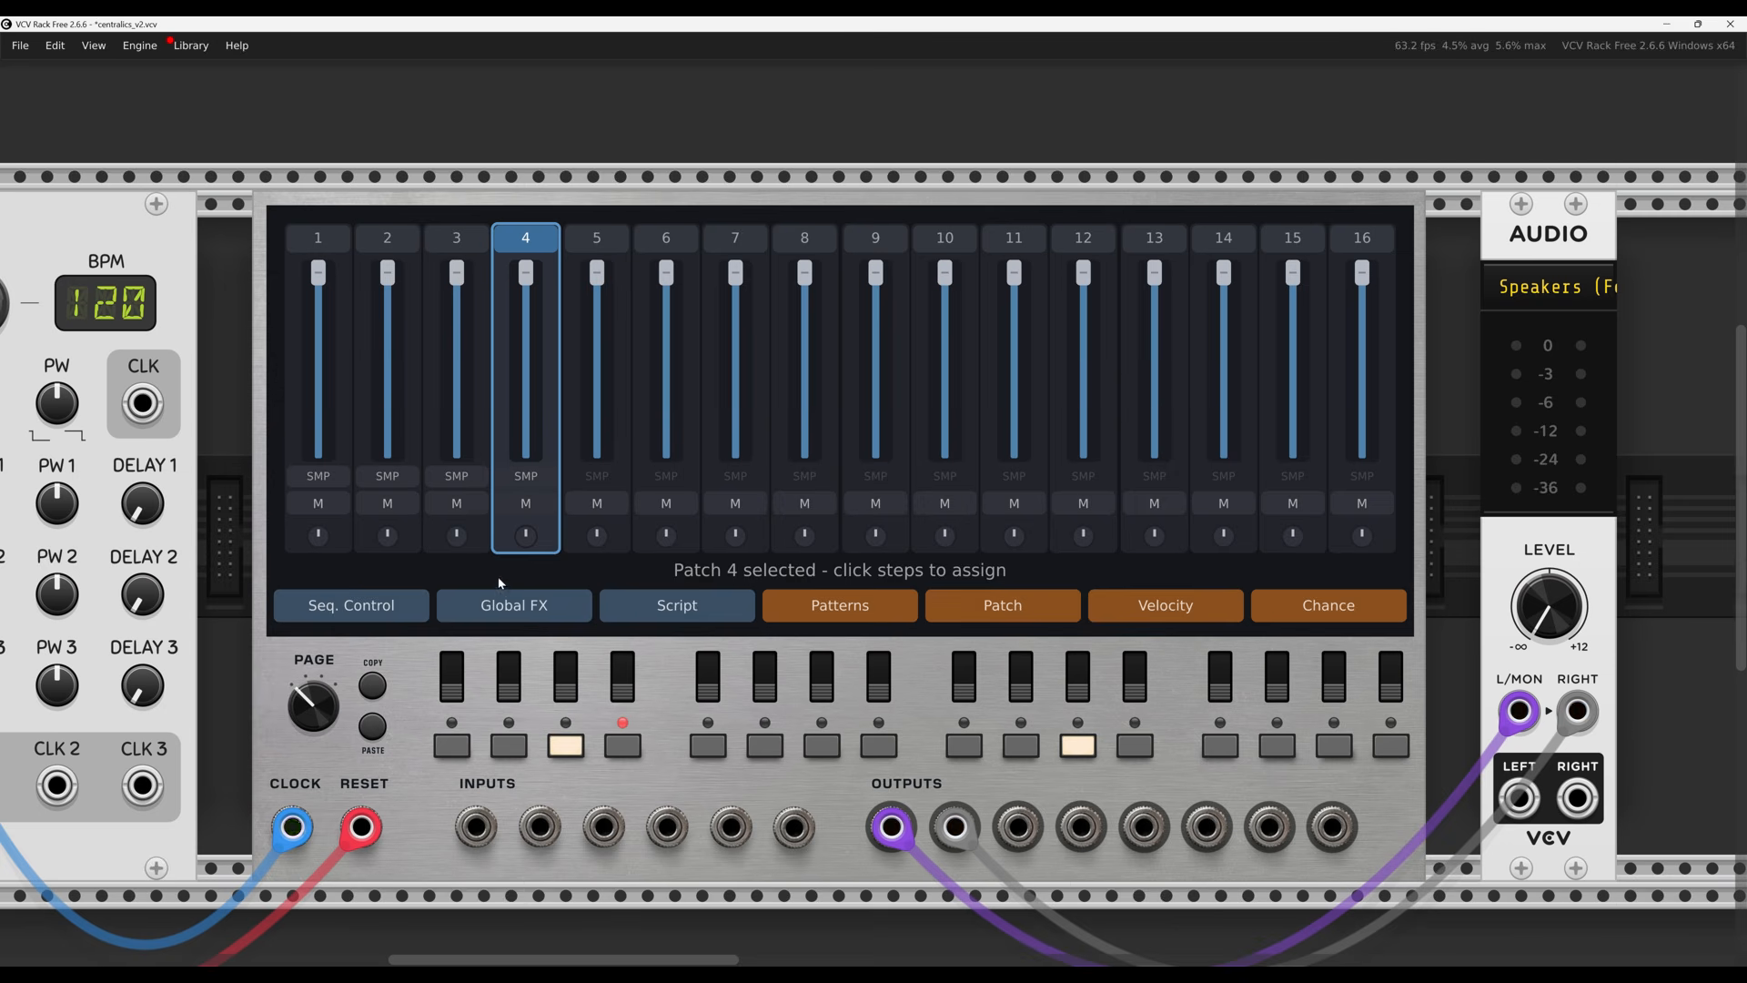
Open Patch 3's node graph, check TrigSample, and search the module list for 'fil'
left_click(458, 238)
left_click(459, 237)
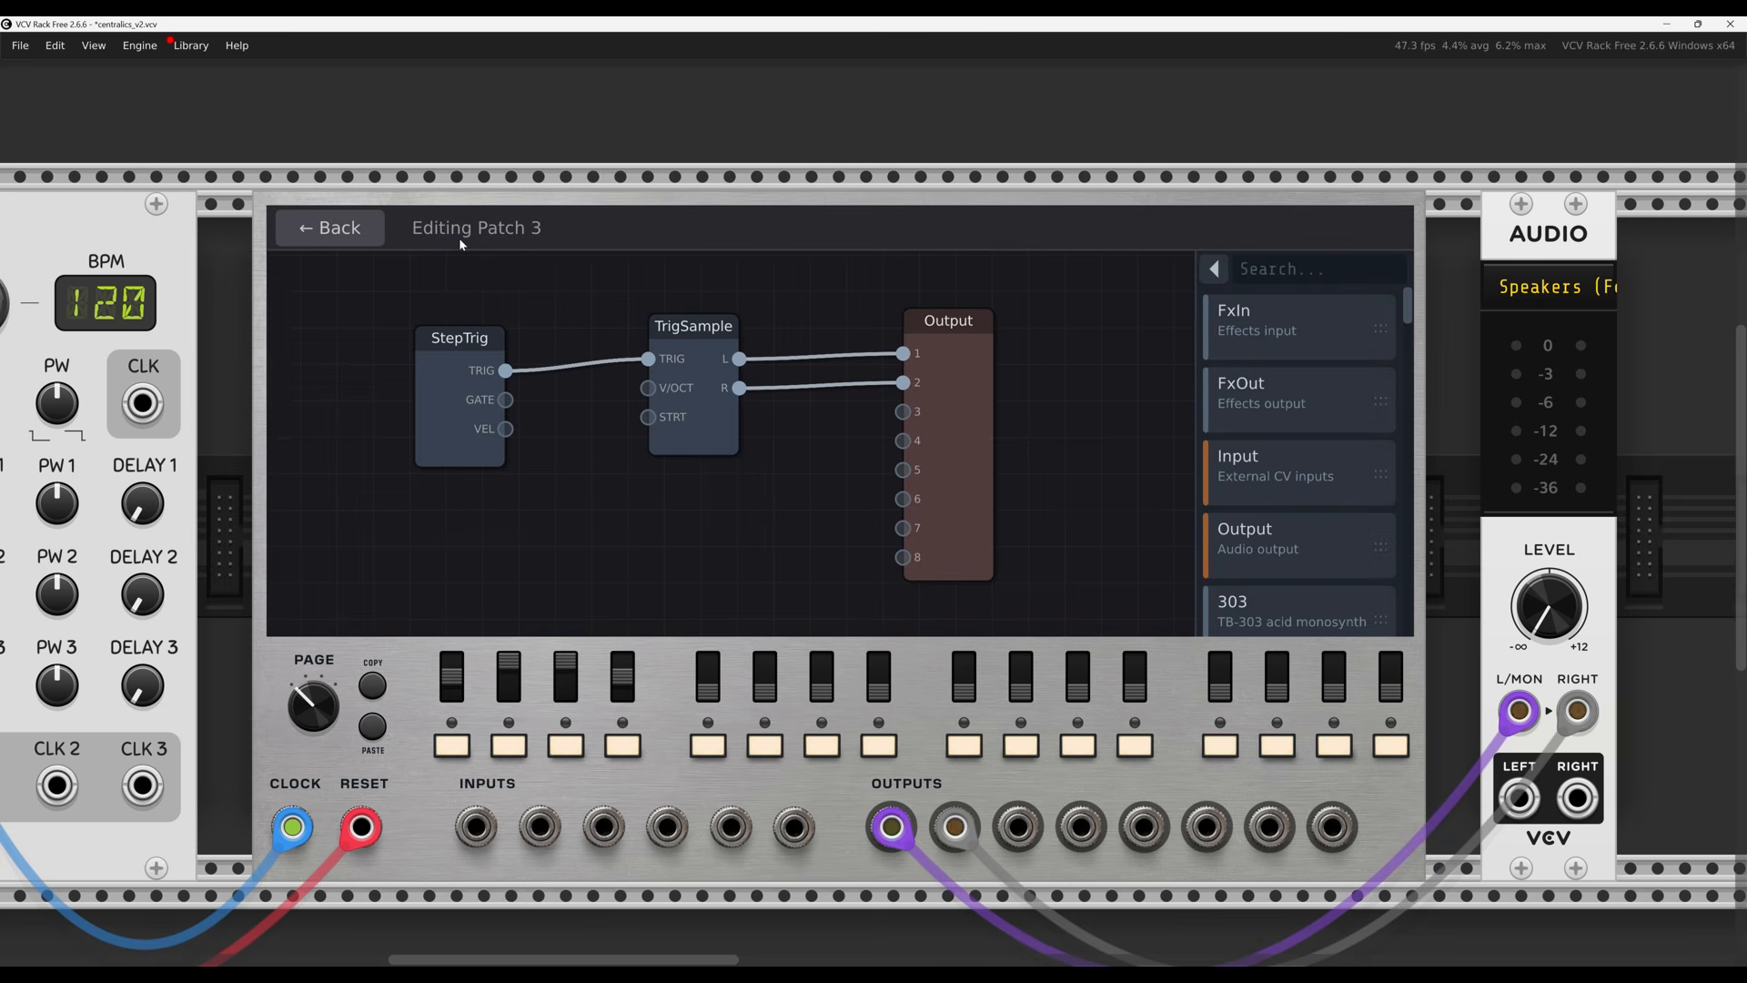
left_click(693, 439)
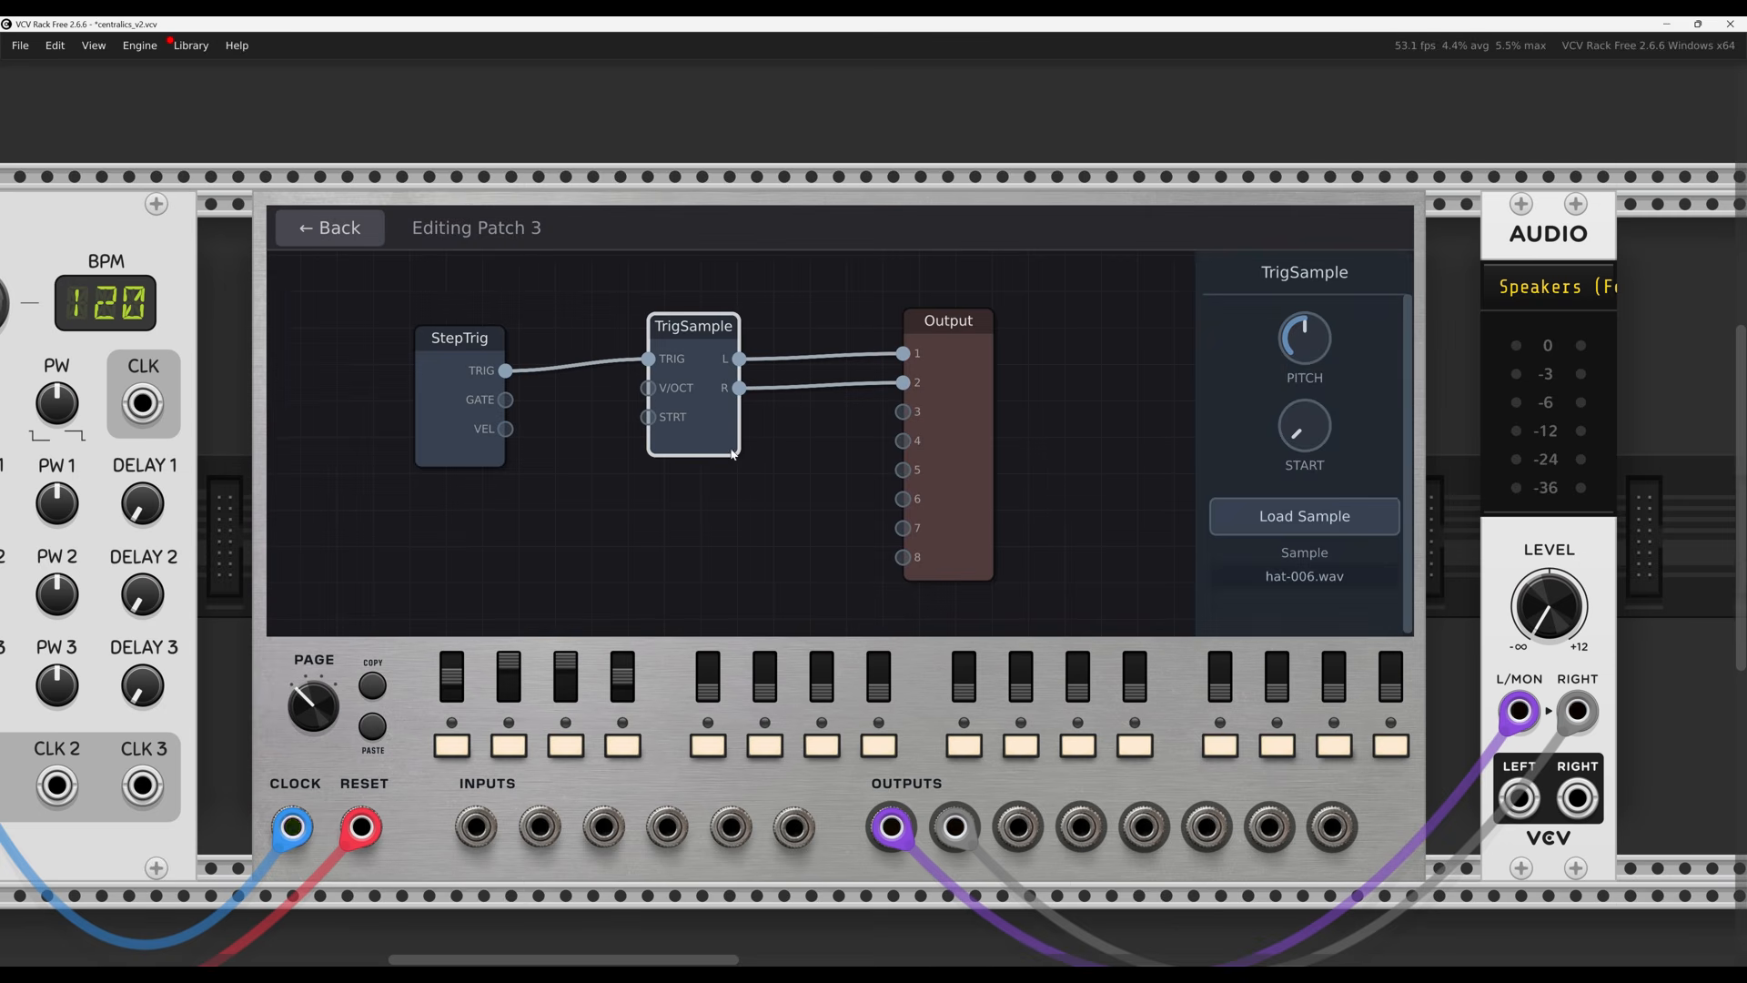
left_click(1109, 429)
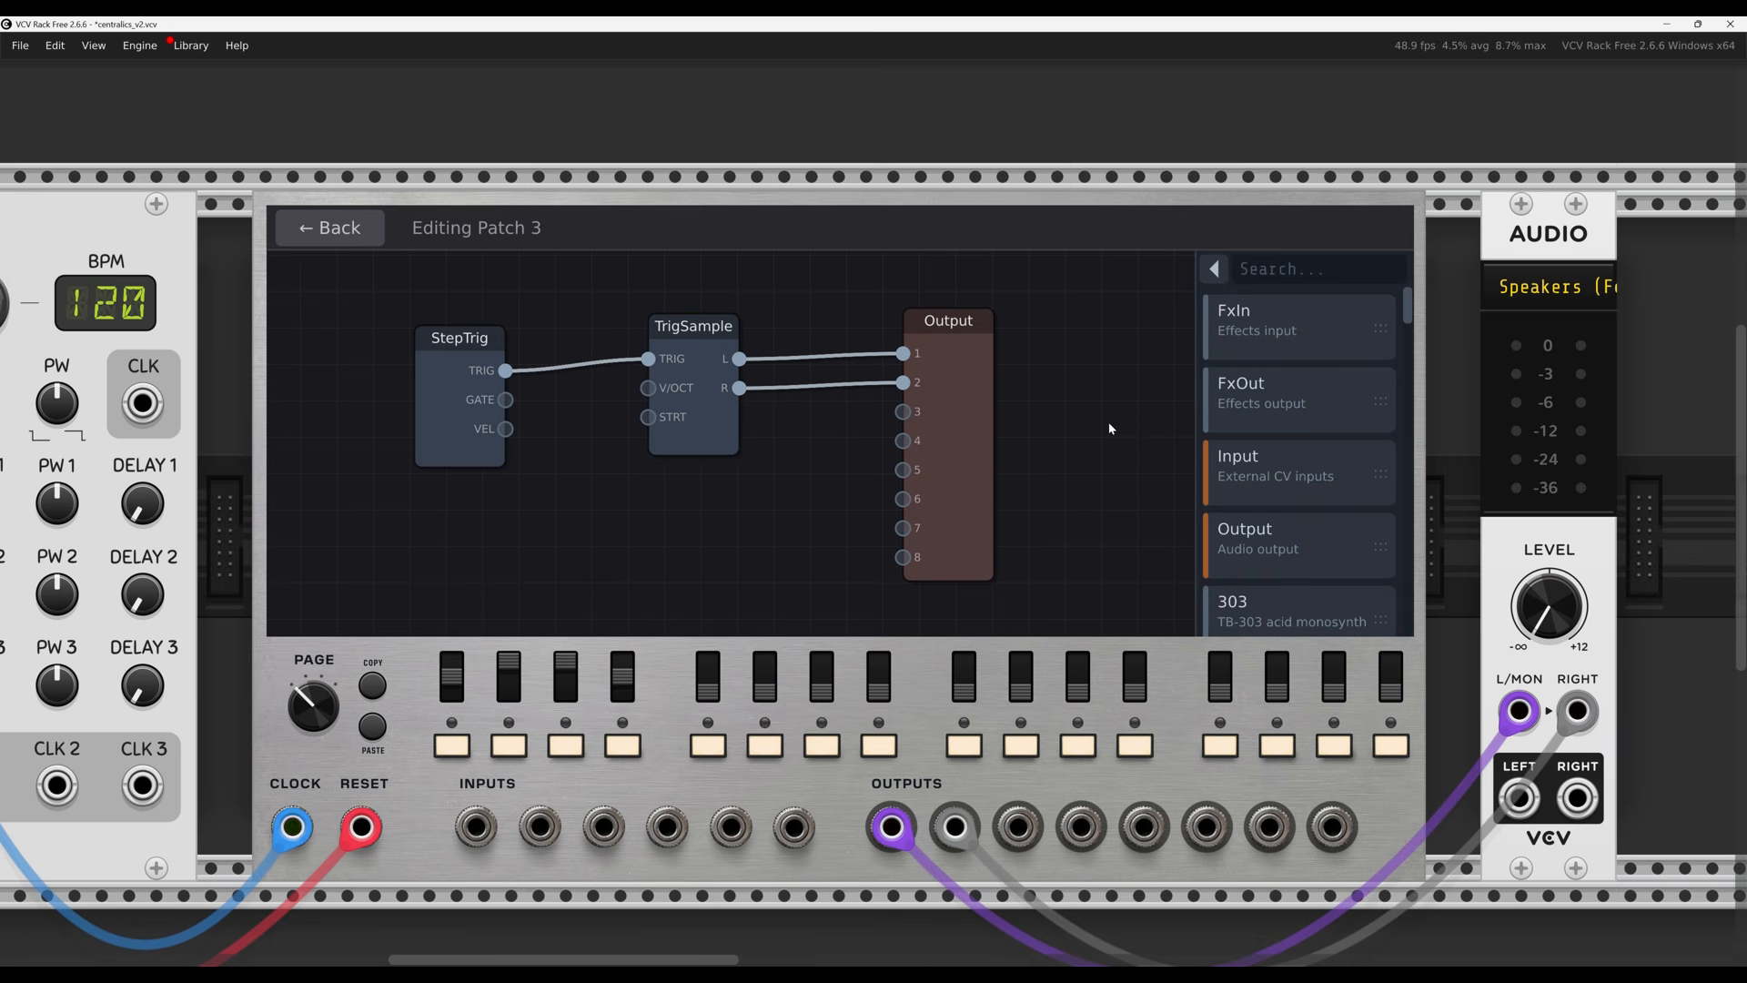
left_click(1278, 276)
type("fil")
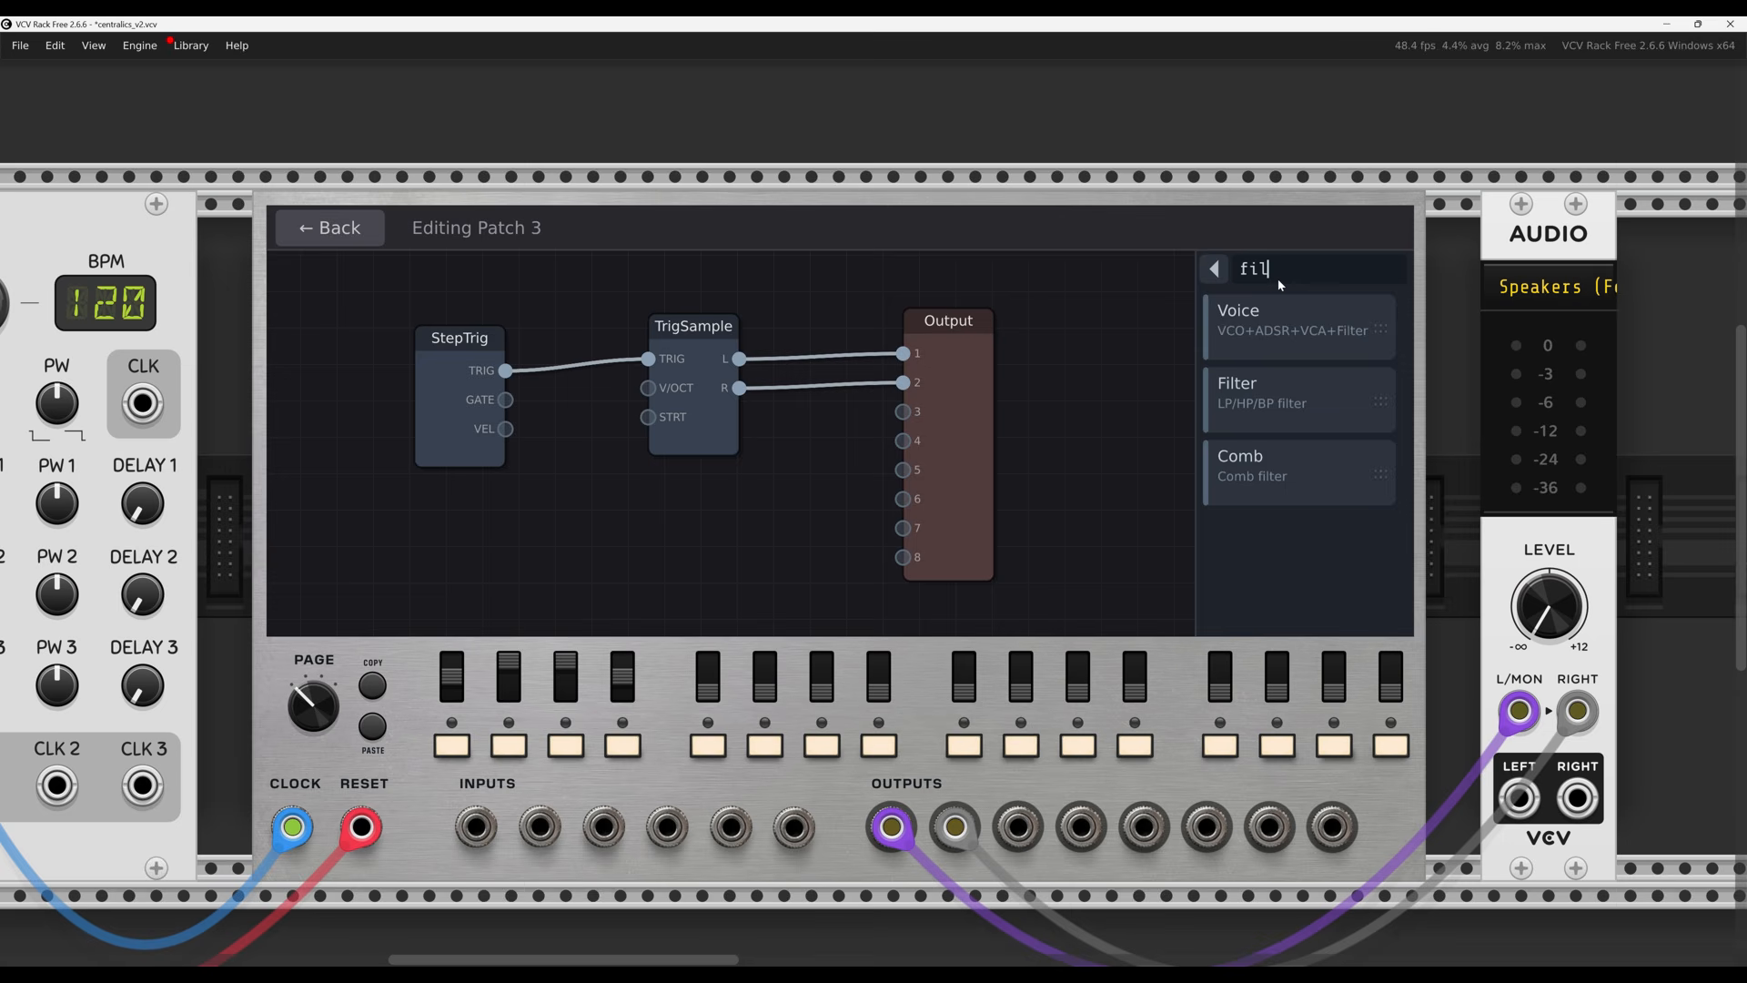
Add a trial Filter node to Patch 3 and look at its settings
left_click_drag(1274, 400, 826, 528)
left_click(828, 534)
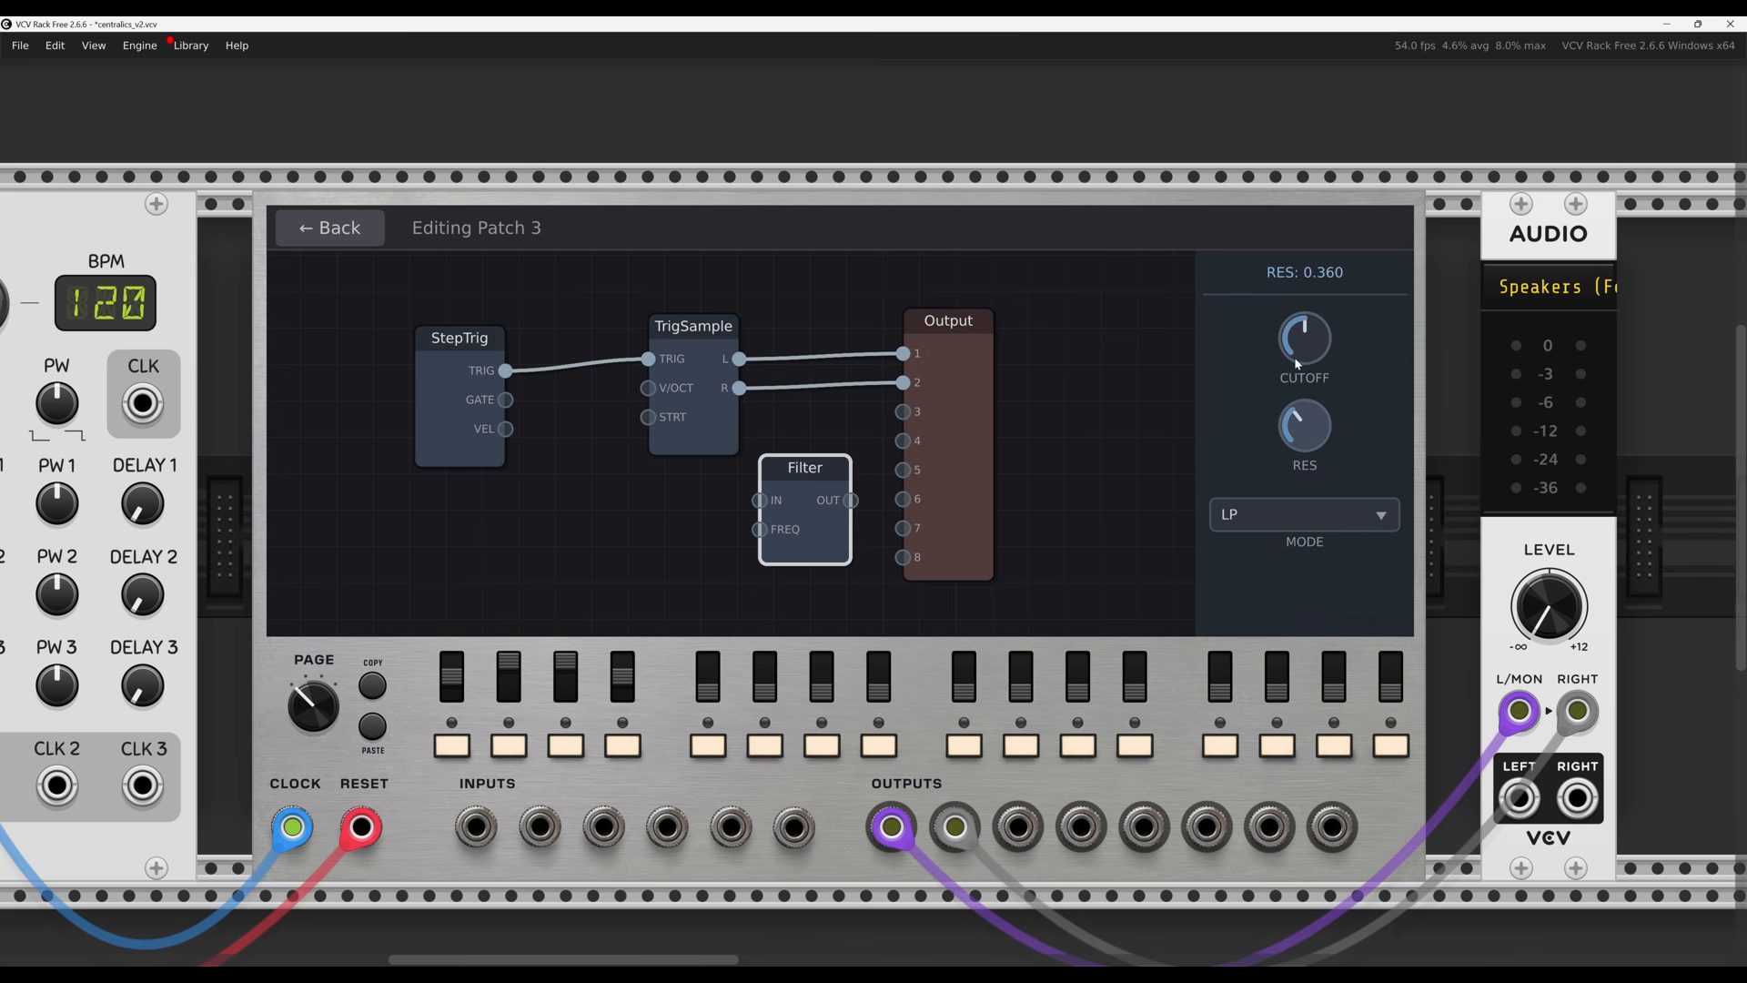
double_click(533, 508)
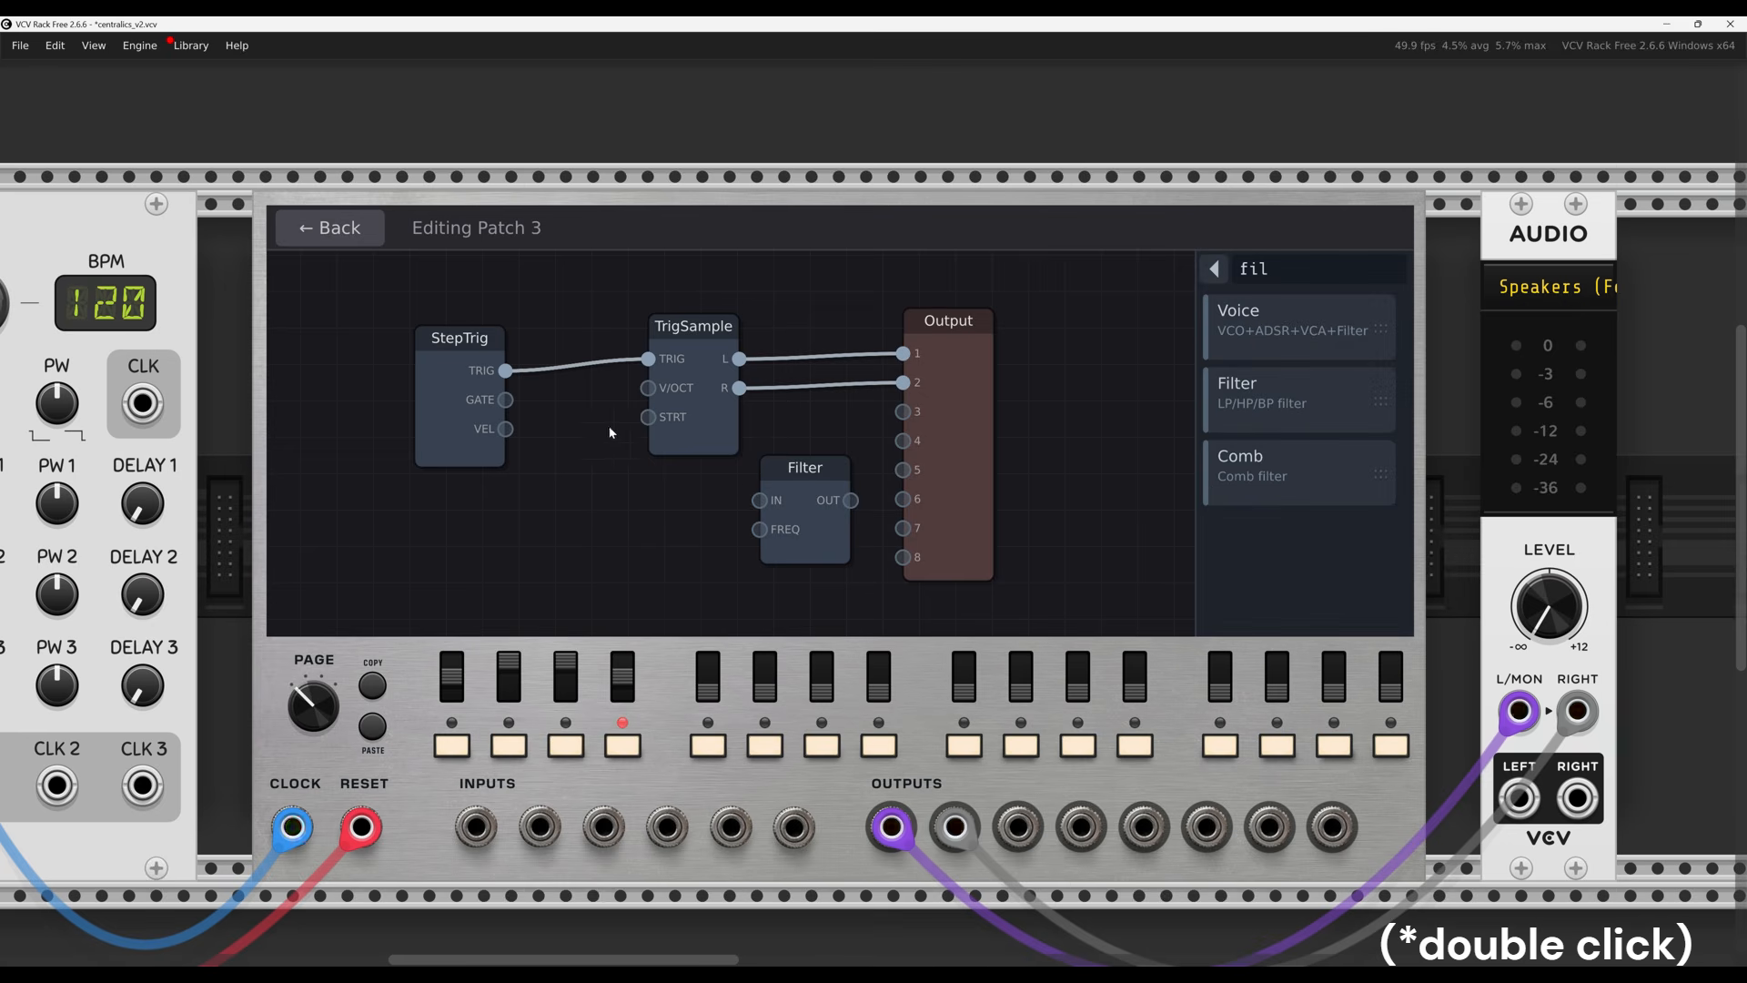
double_click(604, 510)
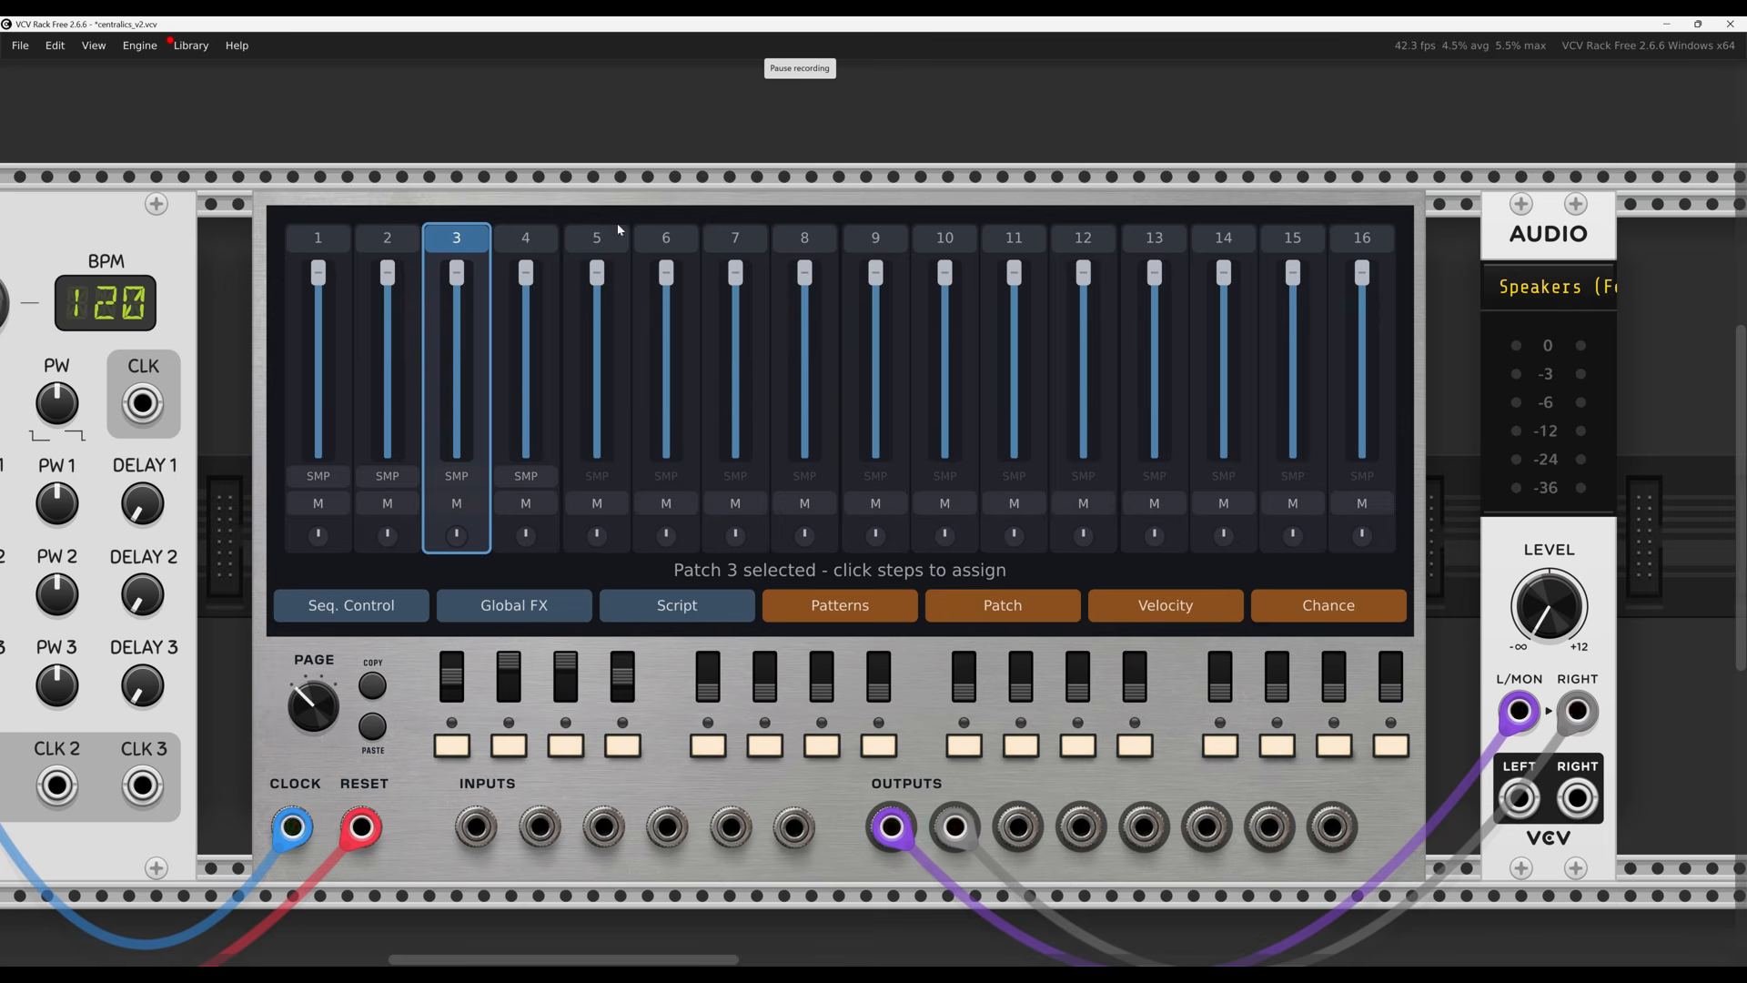
Reopen Patch 3's editor and delete the Filter node
double_click(462, 242)
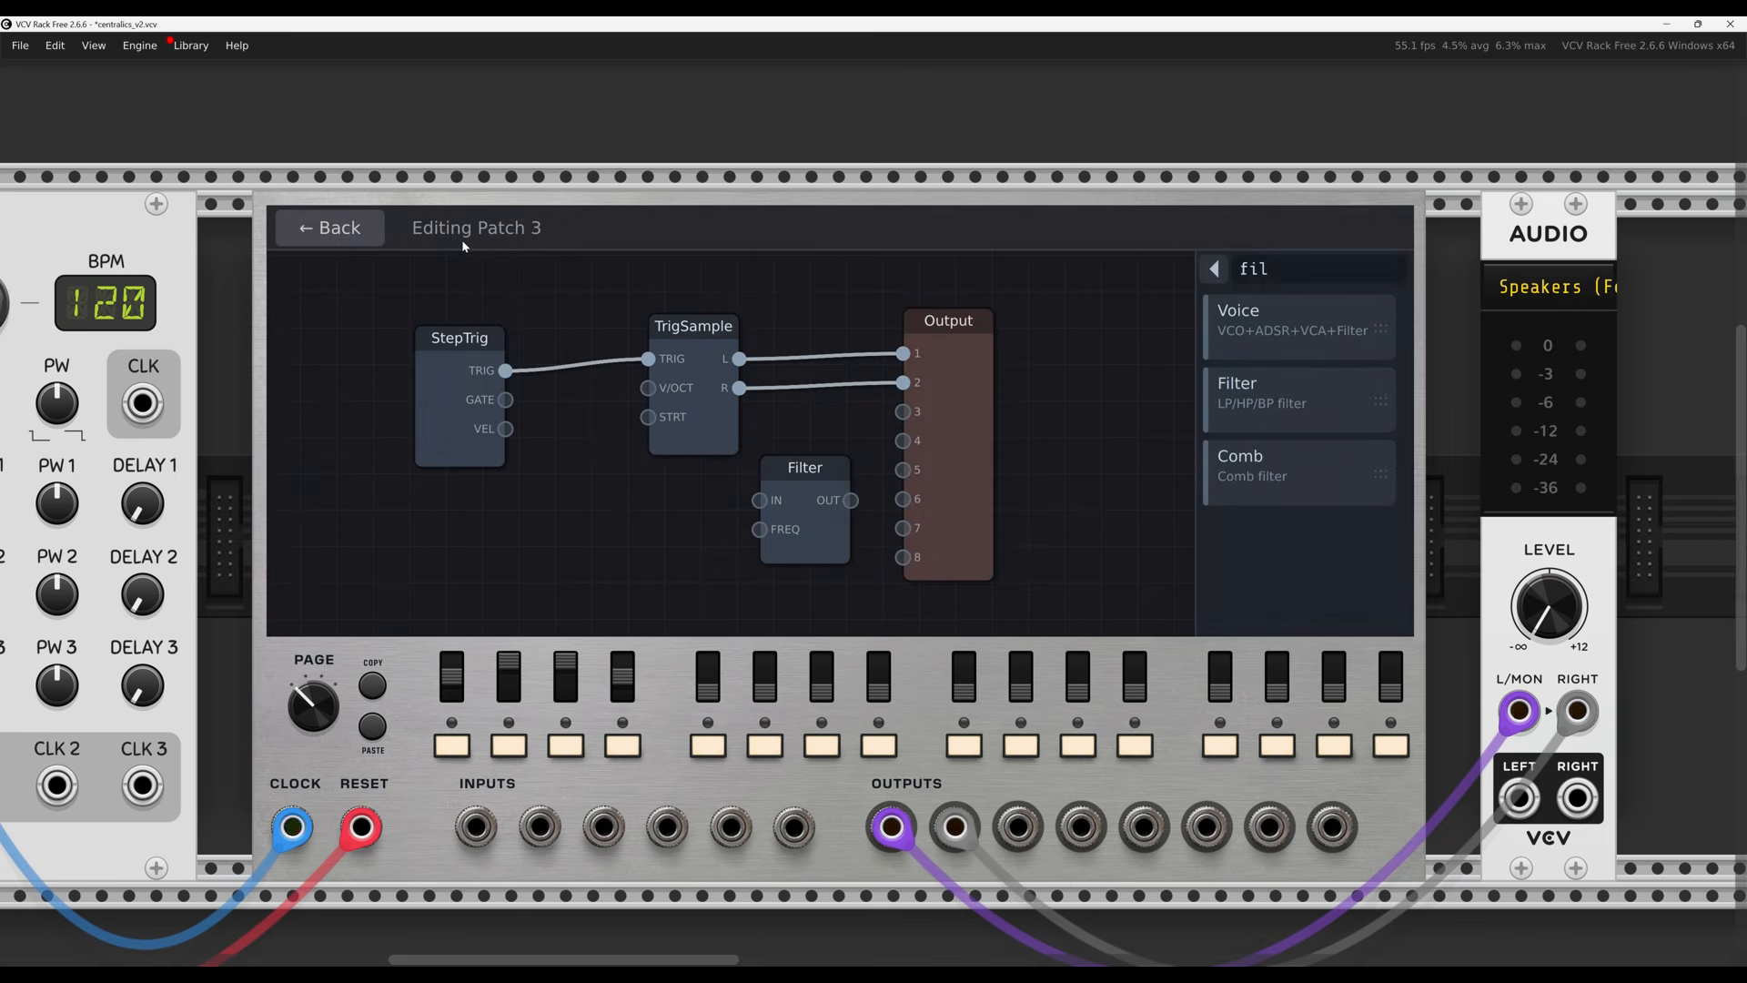
left_click(816, 551)
key("Delete")
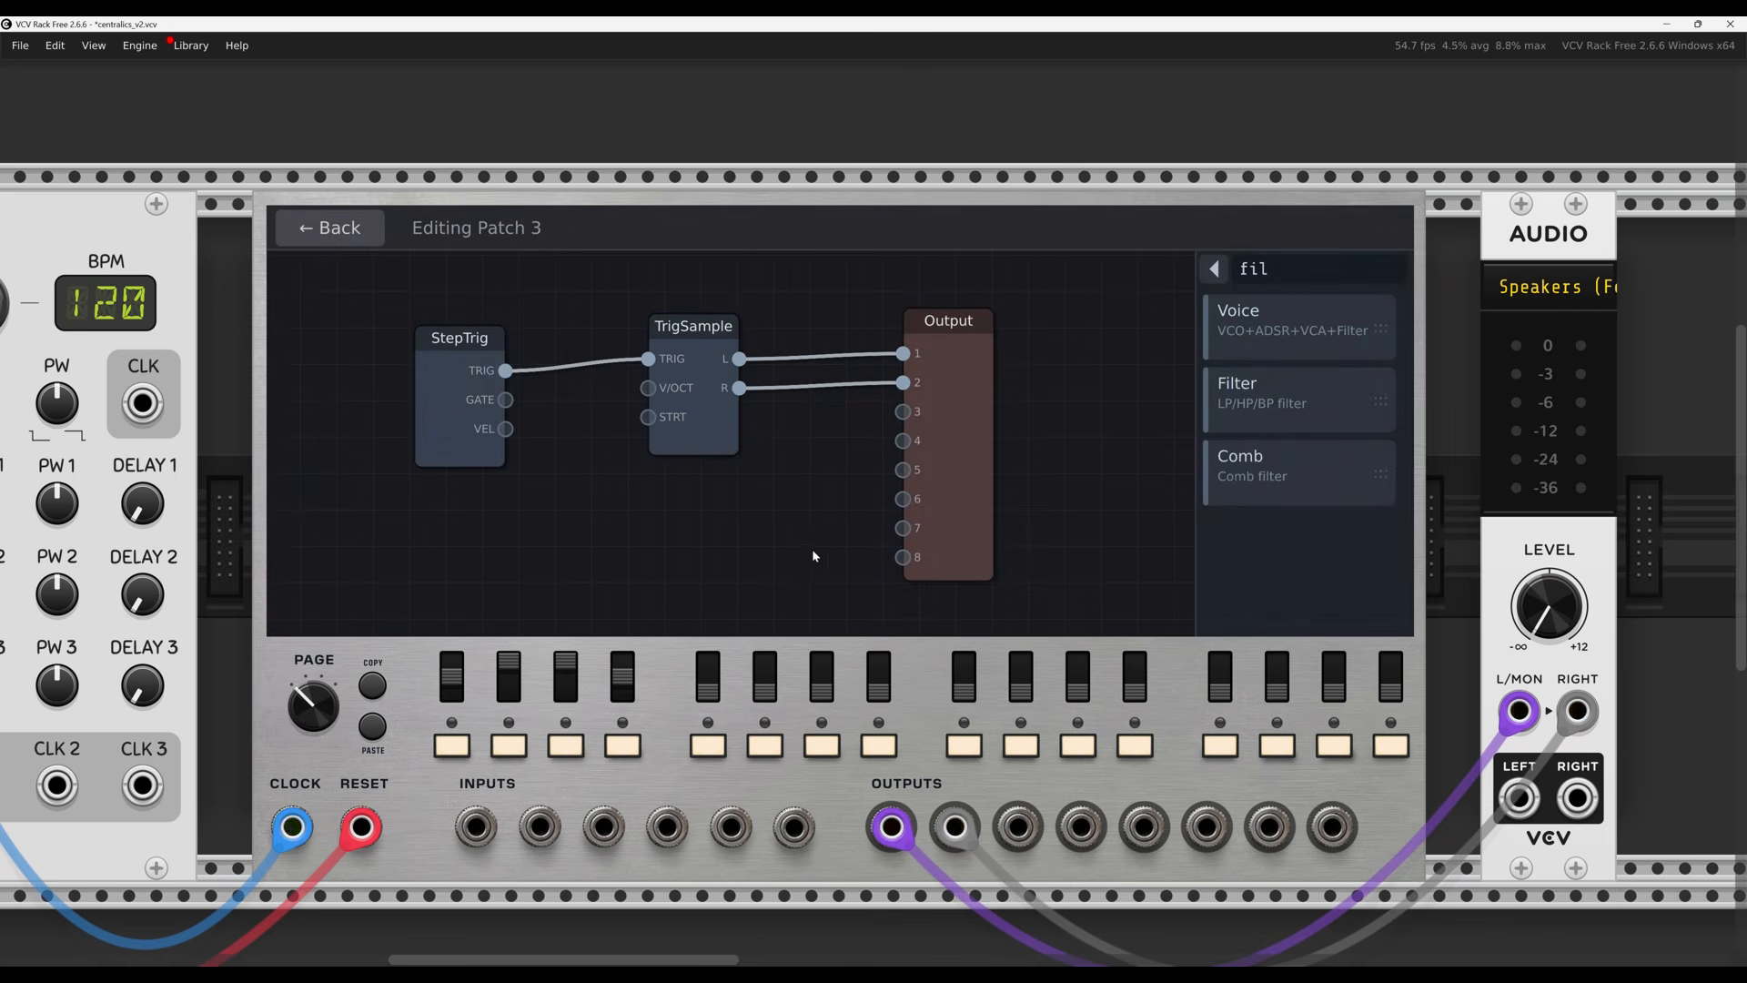
Inspect the StepTrig, TrigSample and Output nodes, then clear the 'fil' search
left_click(450, 433)
left_click(681, 447)
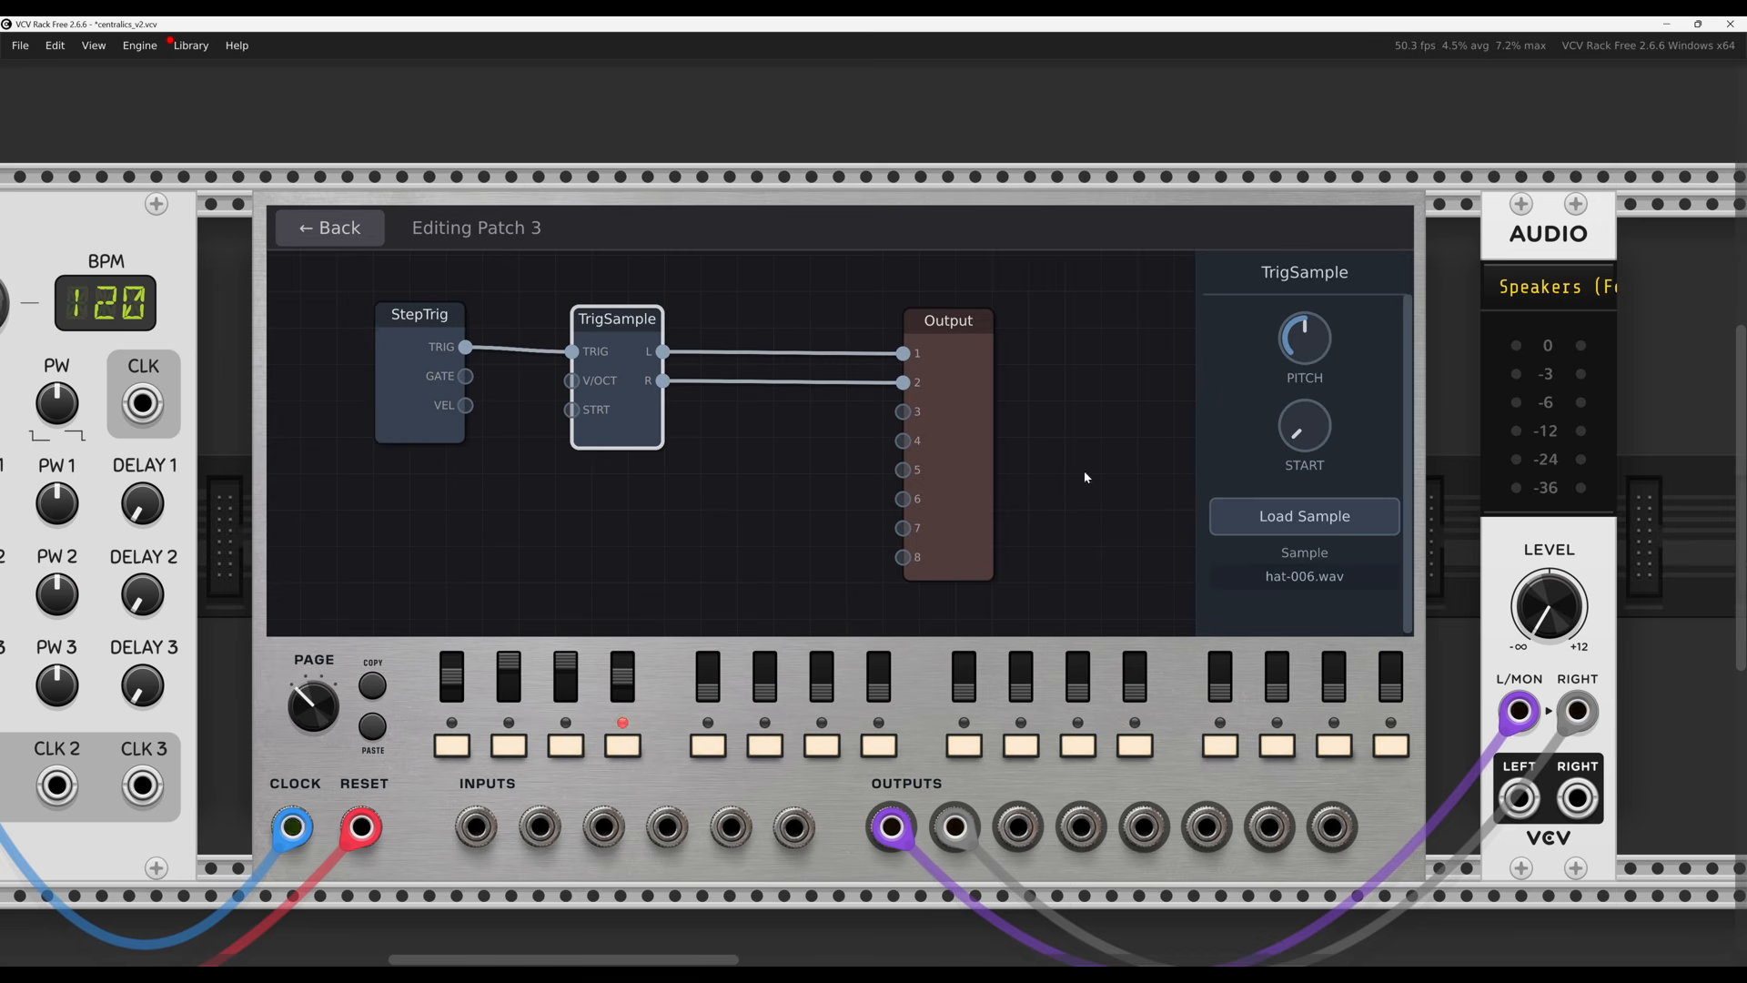
left_click(1085, 422)
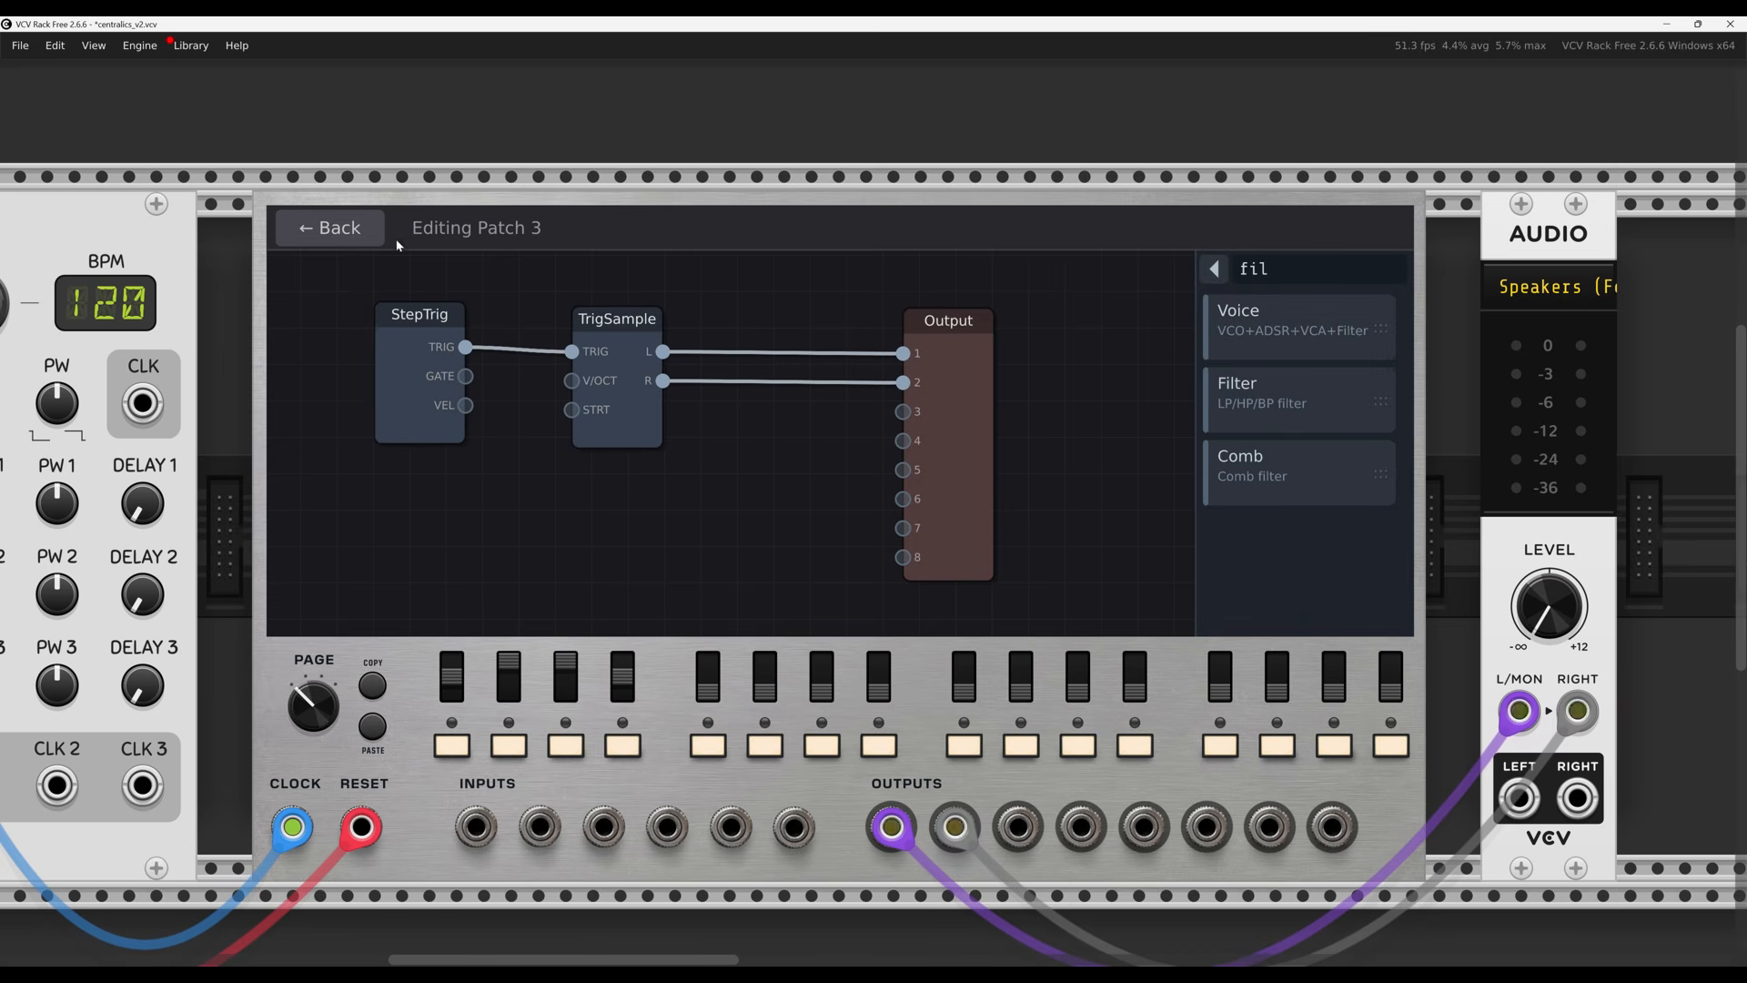
left_click(417, 343)
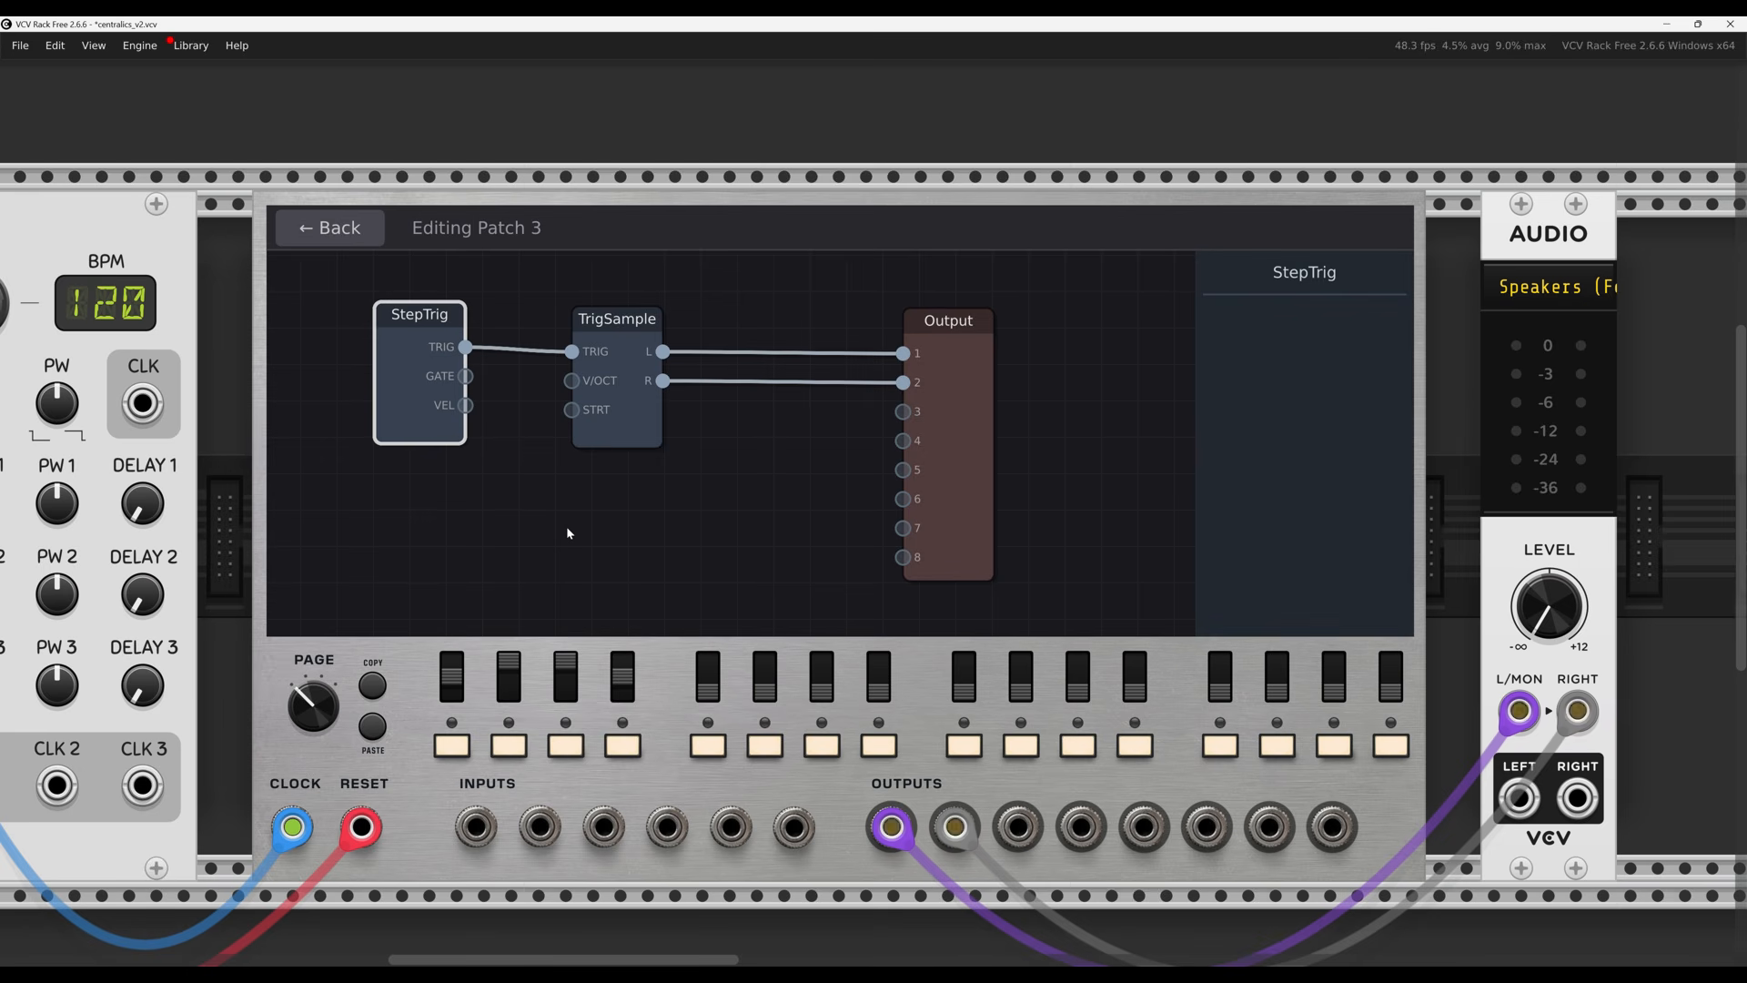
left_click(617, 423)
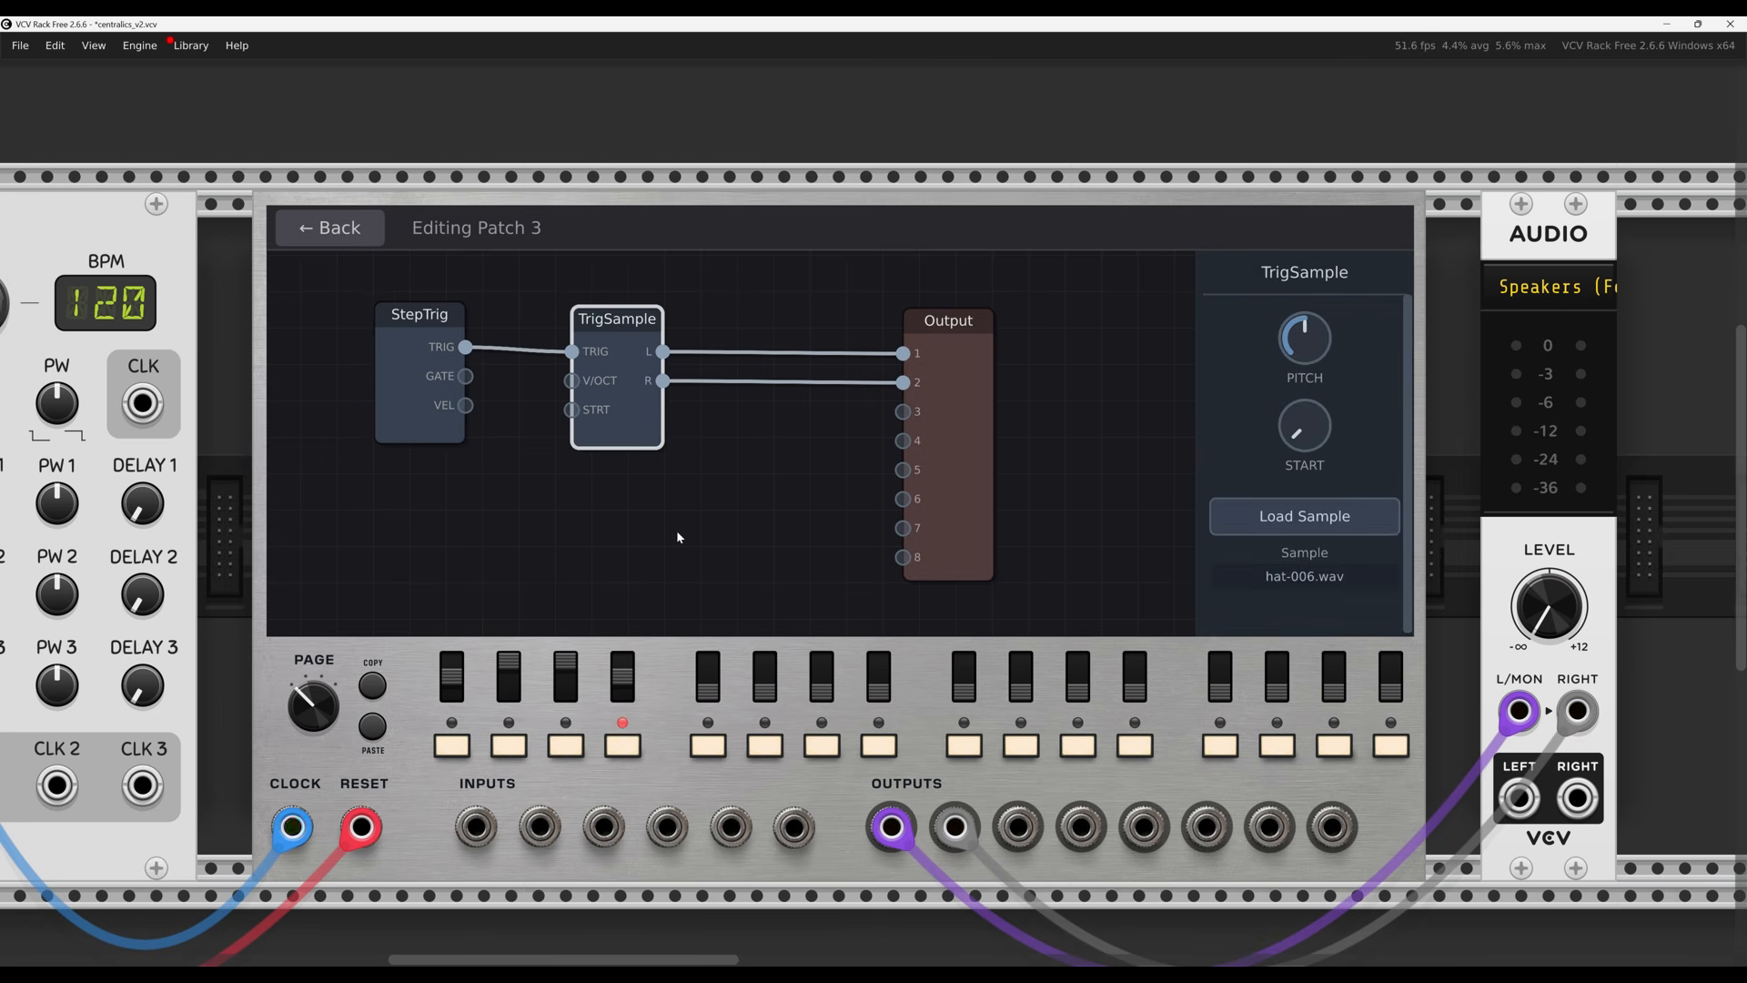
left_click(693, 537)
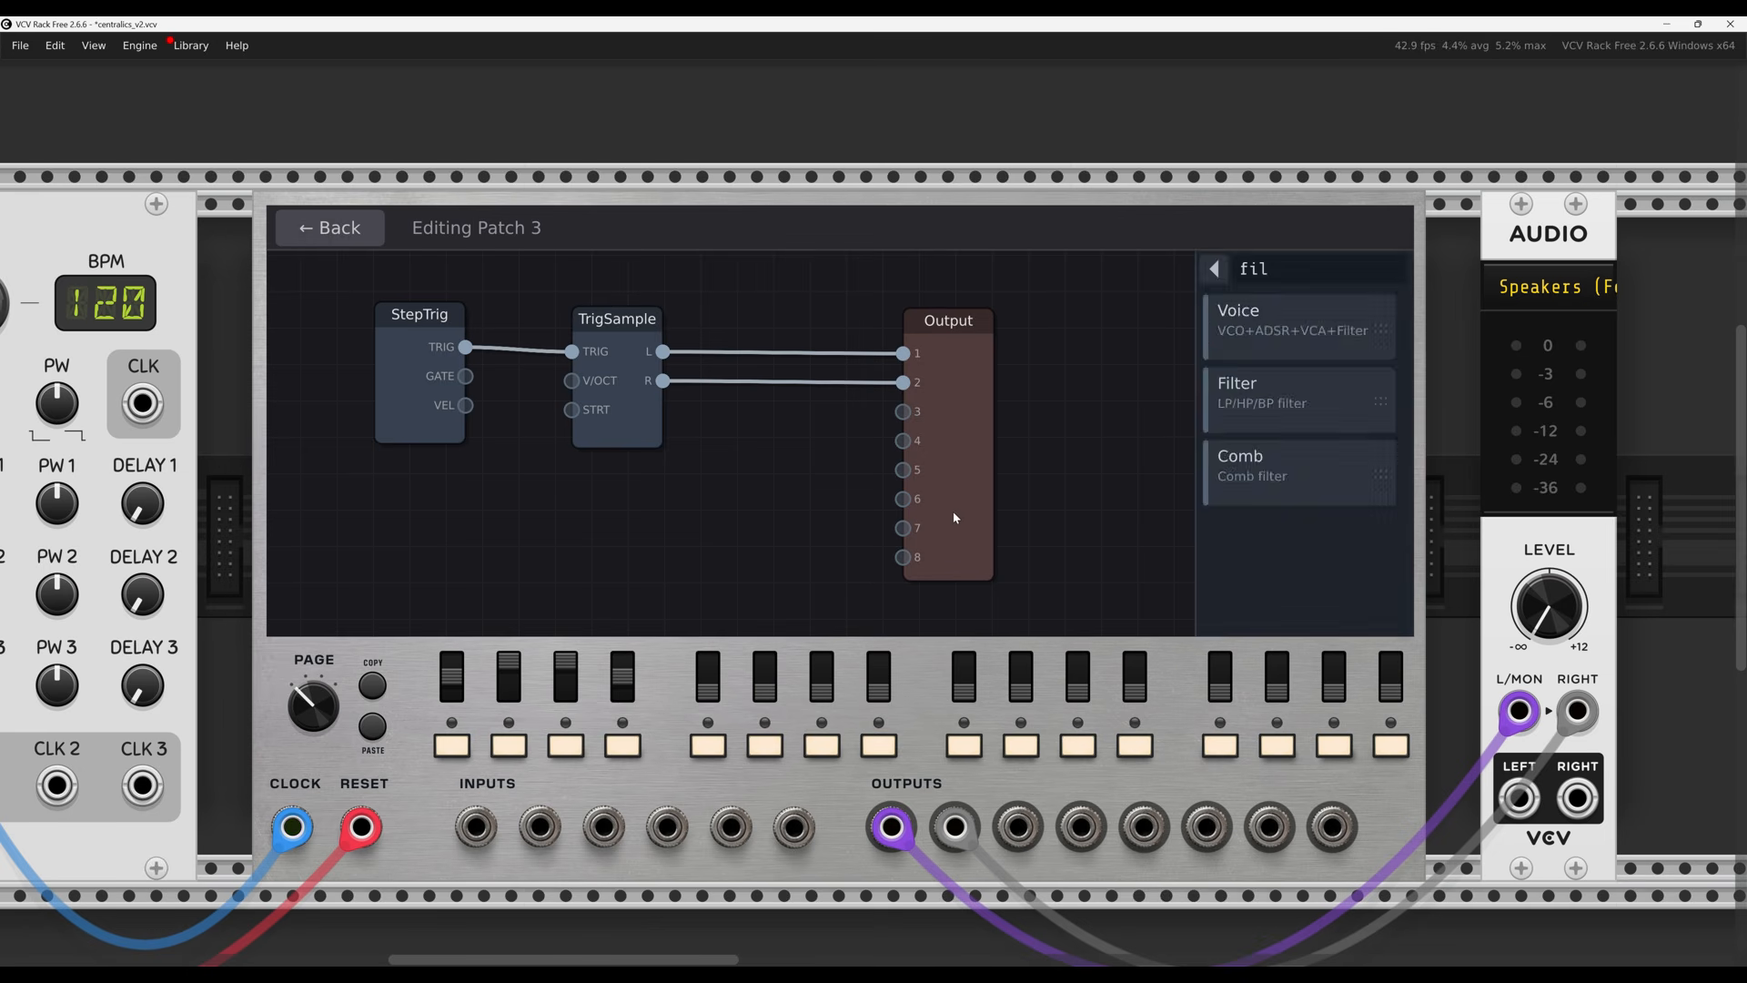
left_click(953, 510)
left_click(766, 531)
left_click(1295, 269)
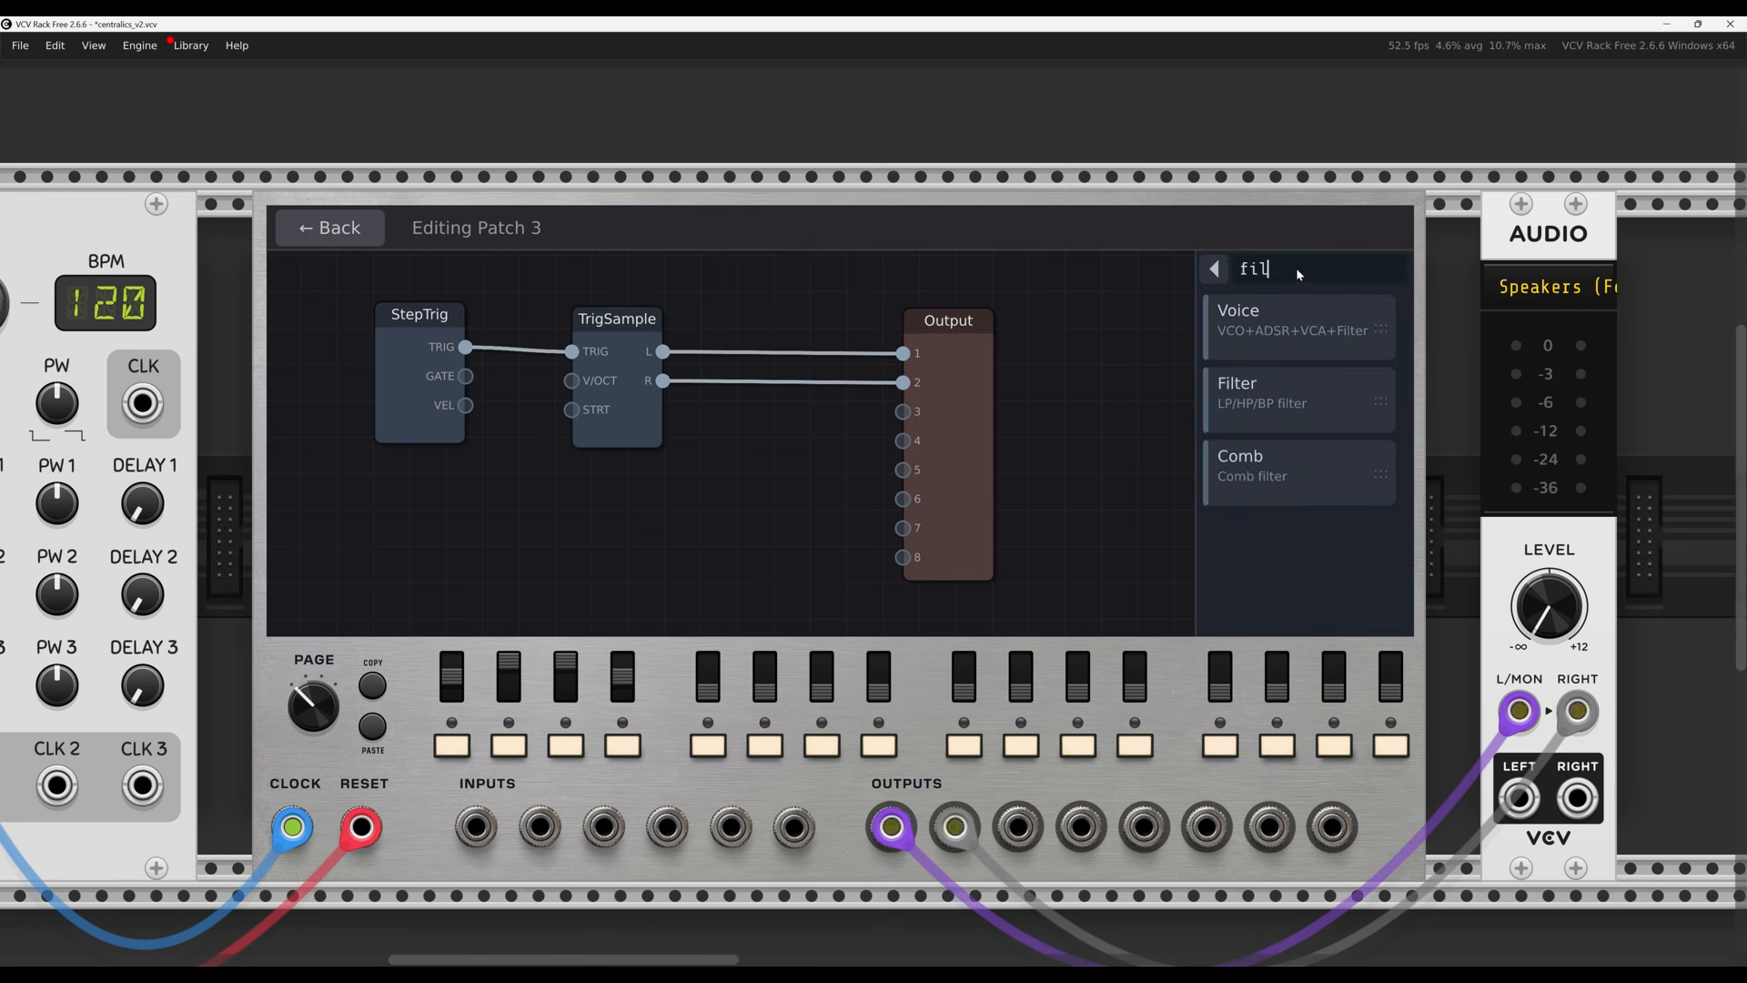
key("BackSpace")
key("BackSpace")
key("BackSpace")
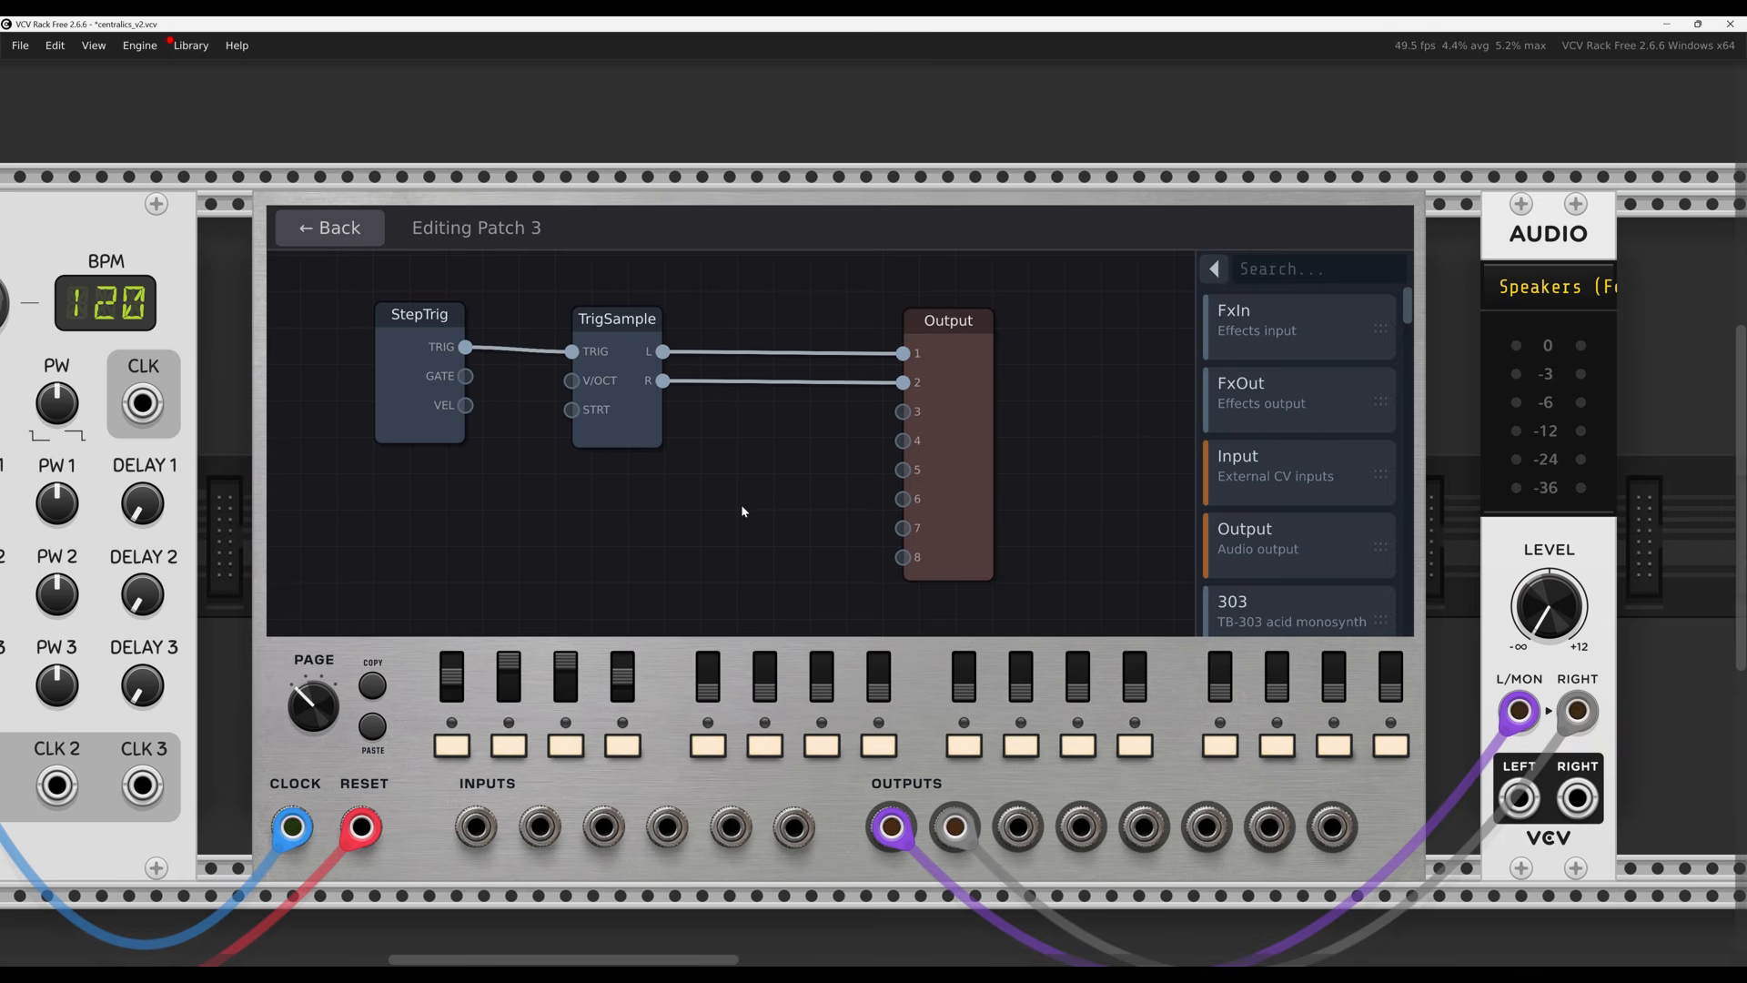
Open the Sequencer Control node graph and view its module options, including scene snapshots
left_click(346, 218)
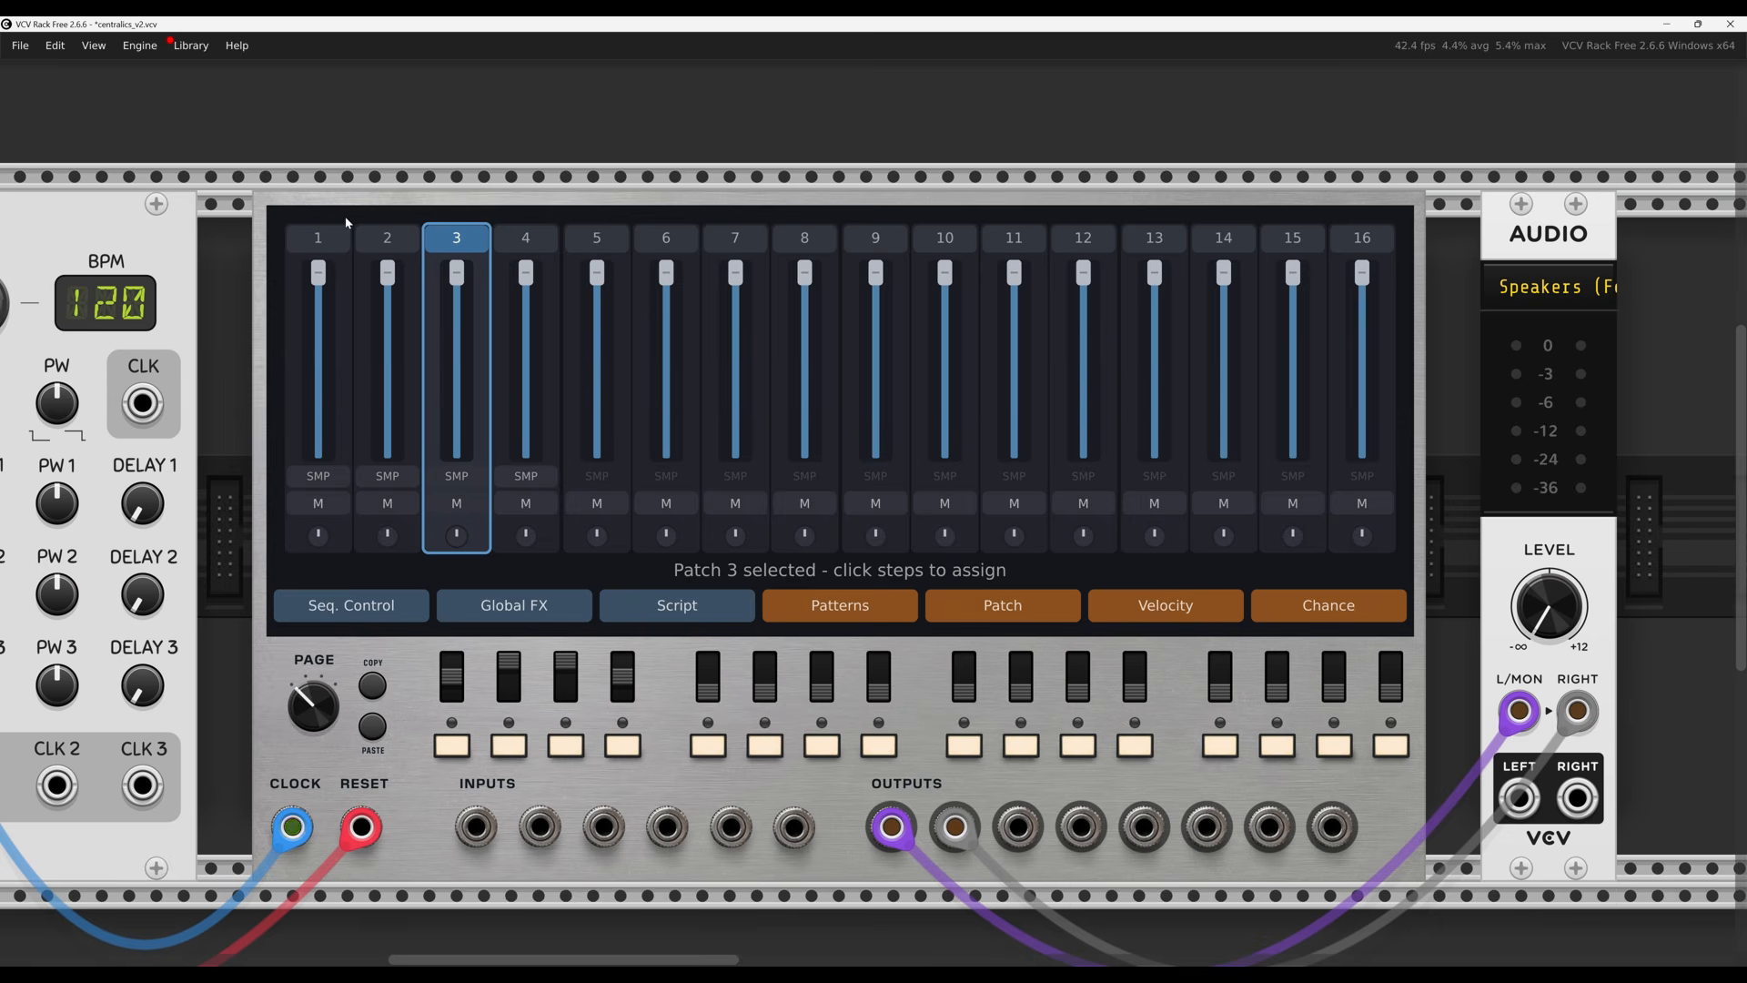
left_click(407, 607)
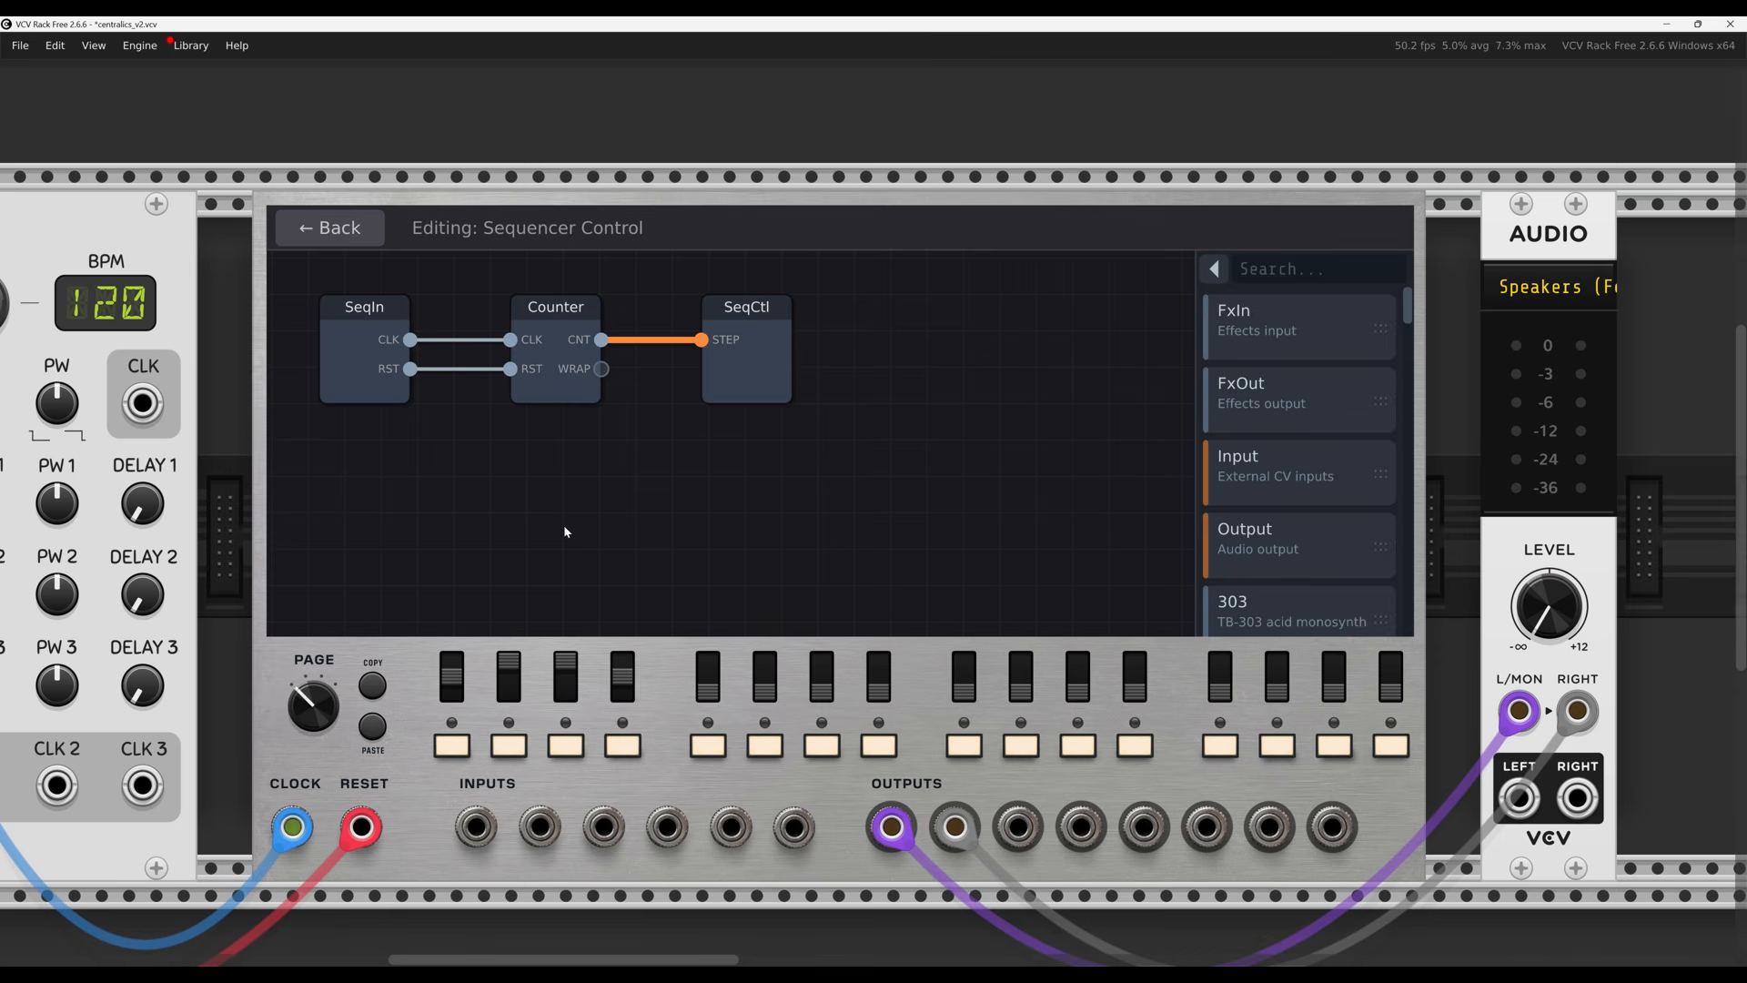
right_click(423, 597)
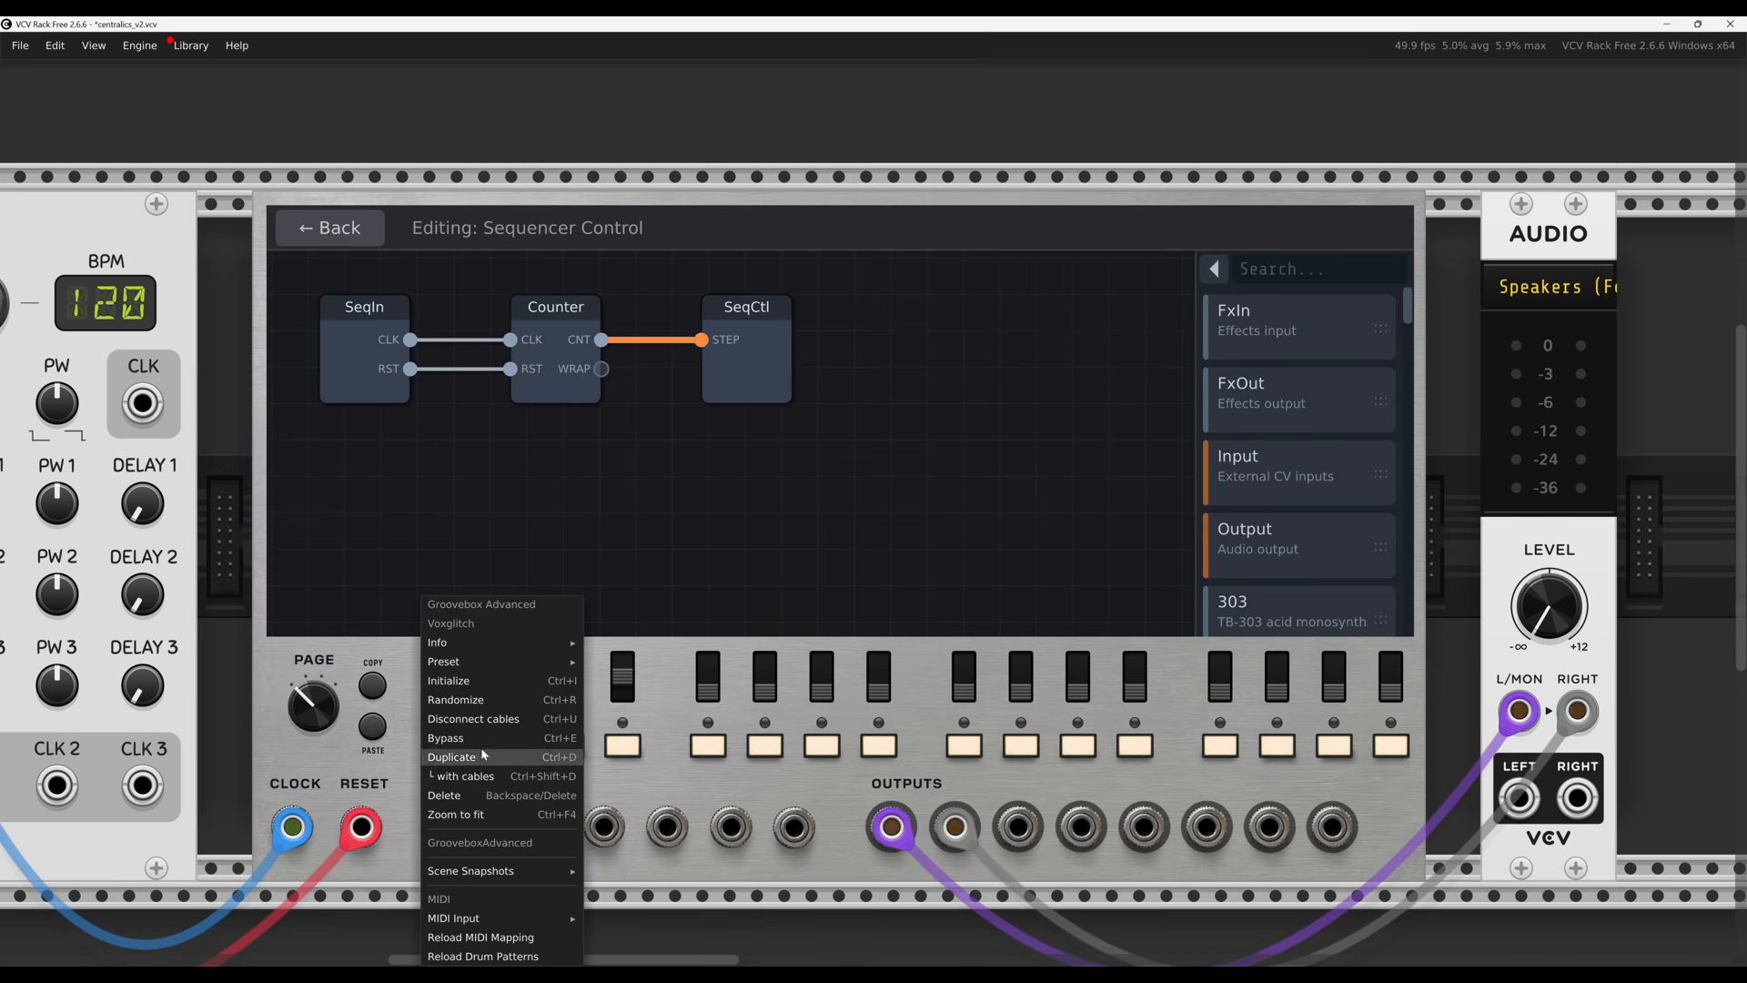
left_click(271, 751)
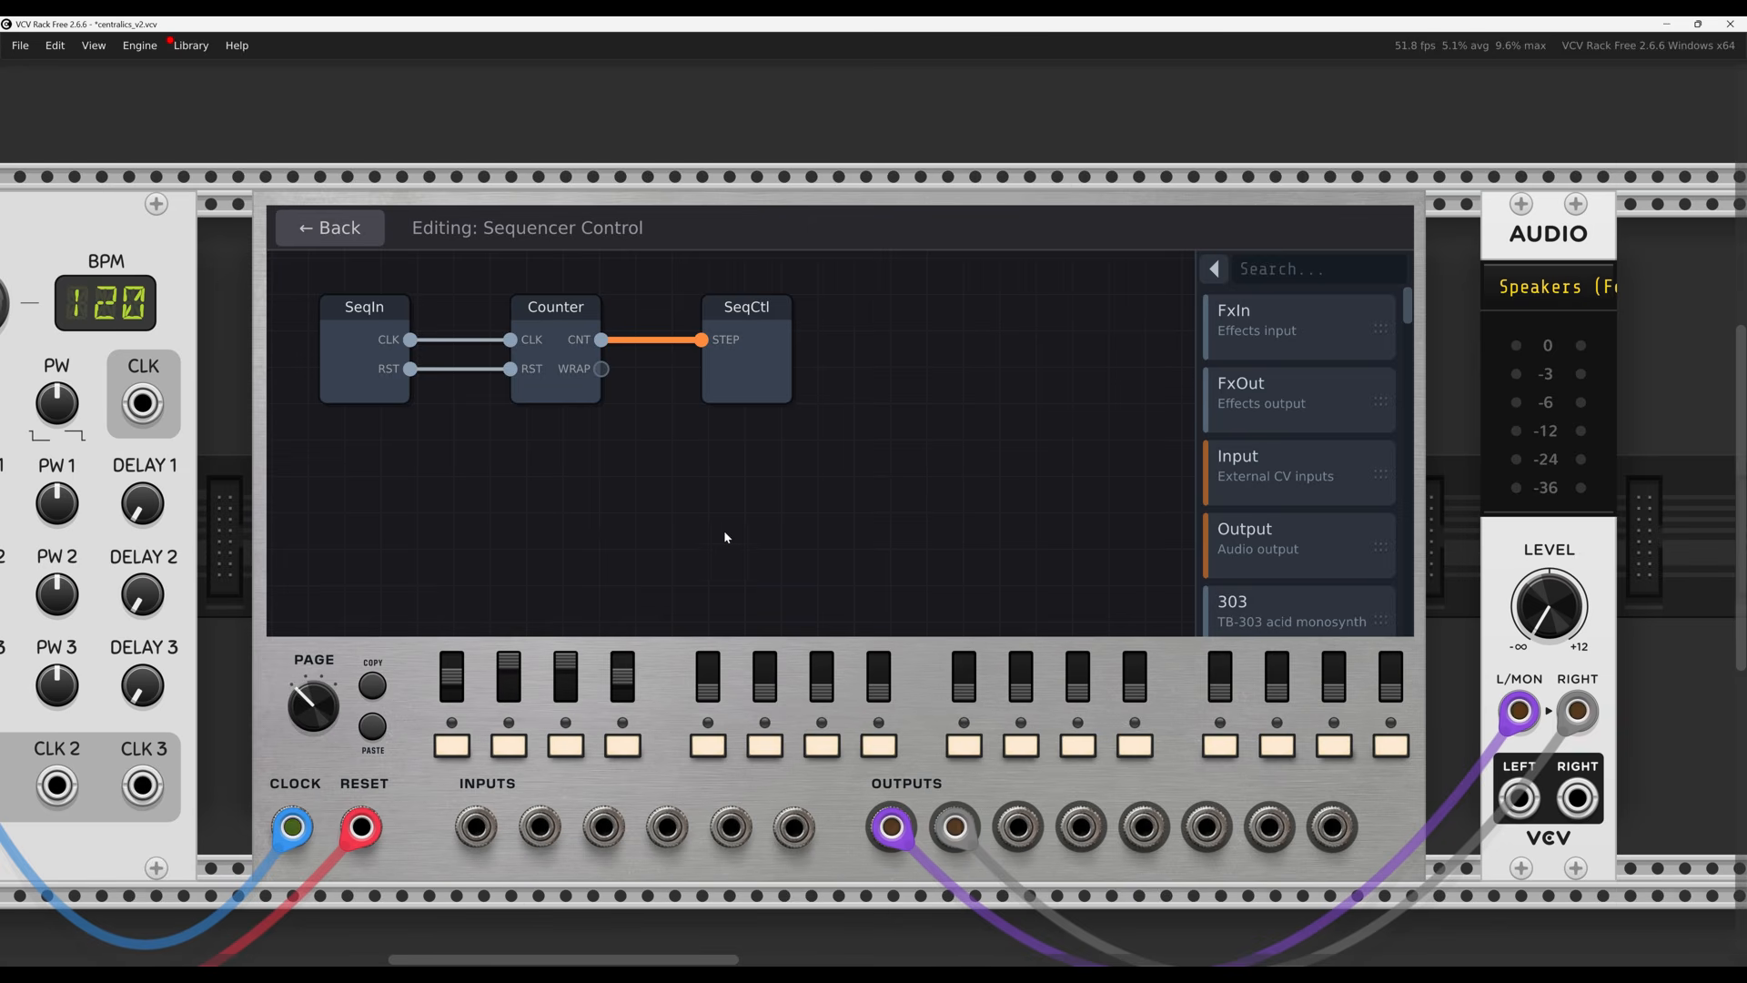
Move SeqCtl right and lower the Counter's MAX from 64 down to 31
left_click_drag(735, 400, 777, 393)
left_click(550, 397)
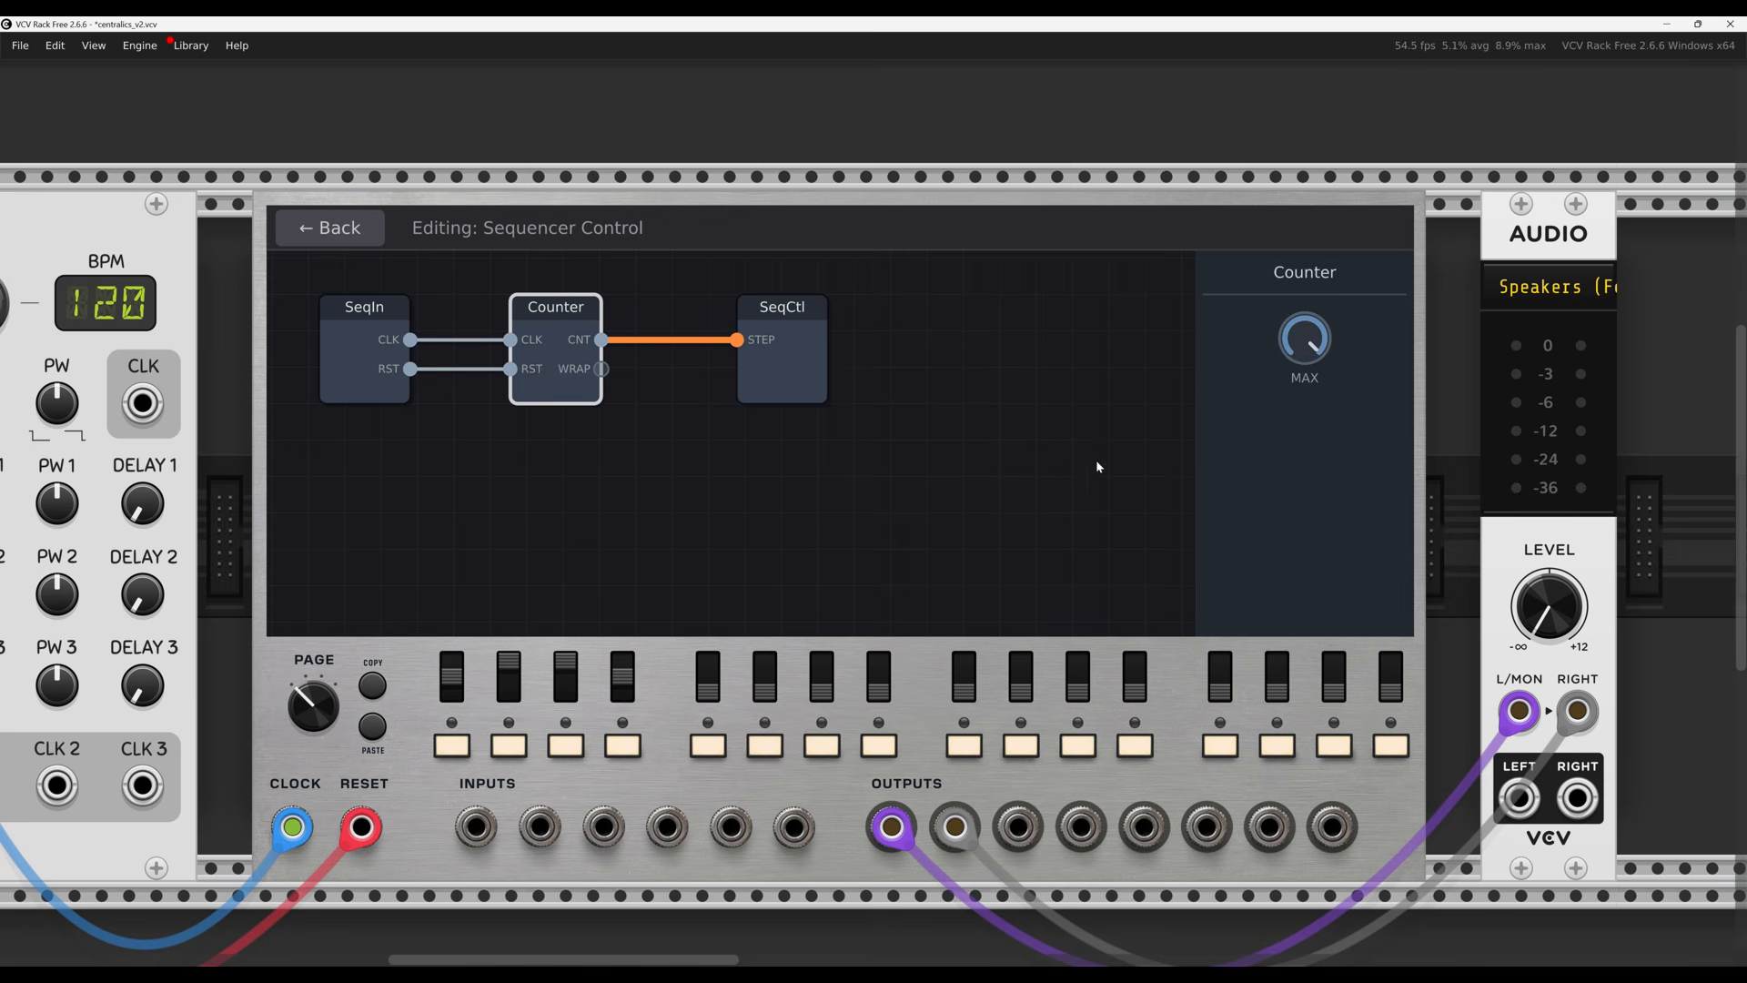
mouse_move(1310, 344)
left_click_drag(1308, 339, 1306, 574)
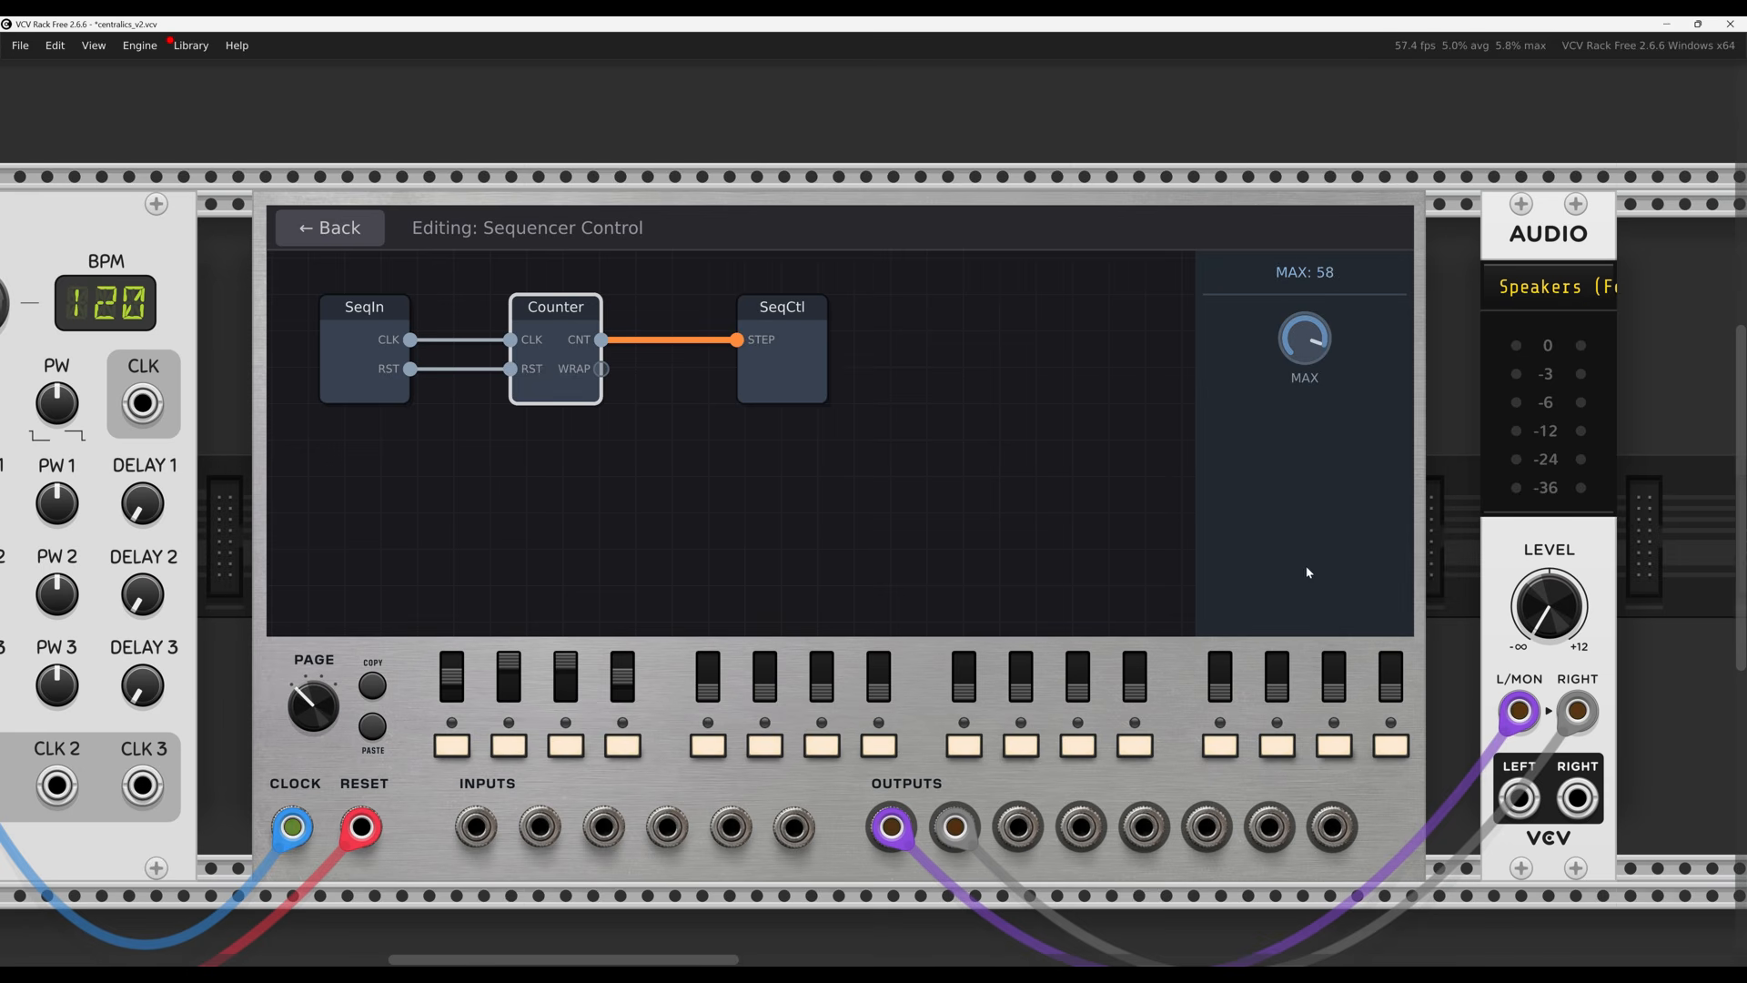
left_click_drag(1298, 336, 1369, 791)
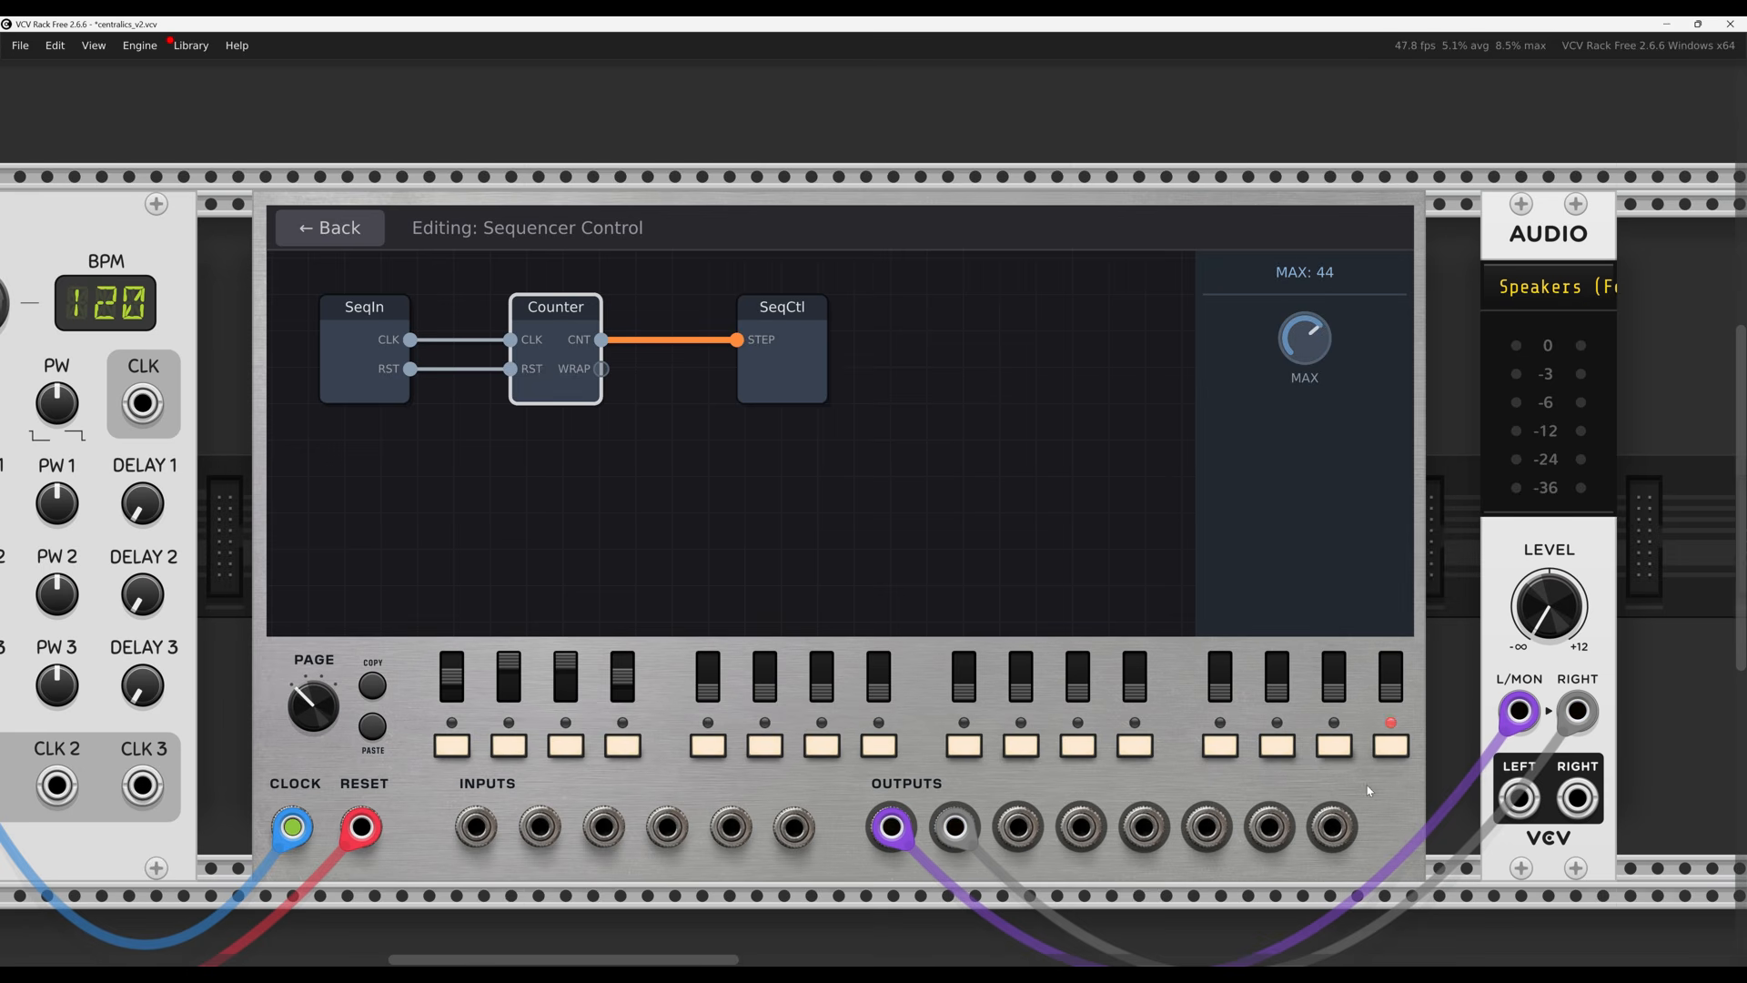
left_click_drag(1384, 939, 1385, 964)
left_click_drag(1312, 535, 1309, 596)
Spread out the SeqCtl and Counter nodes, then lower Counter MAX to about 24
left_click(844, 504)
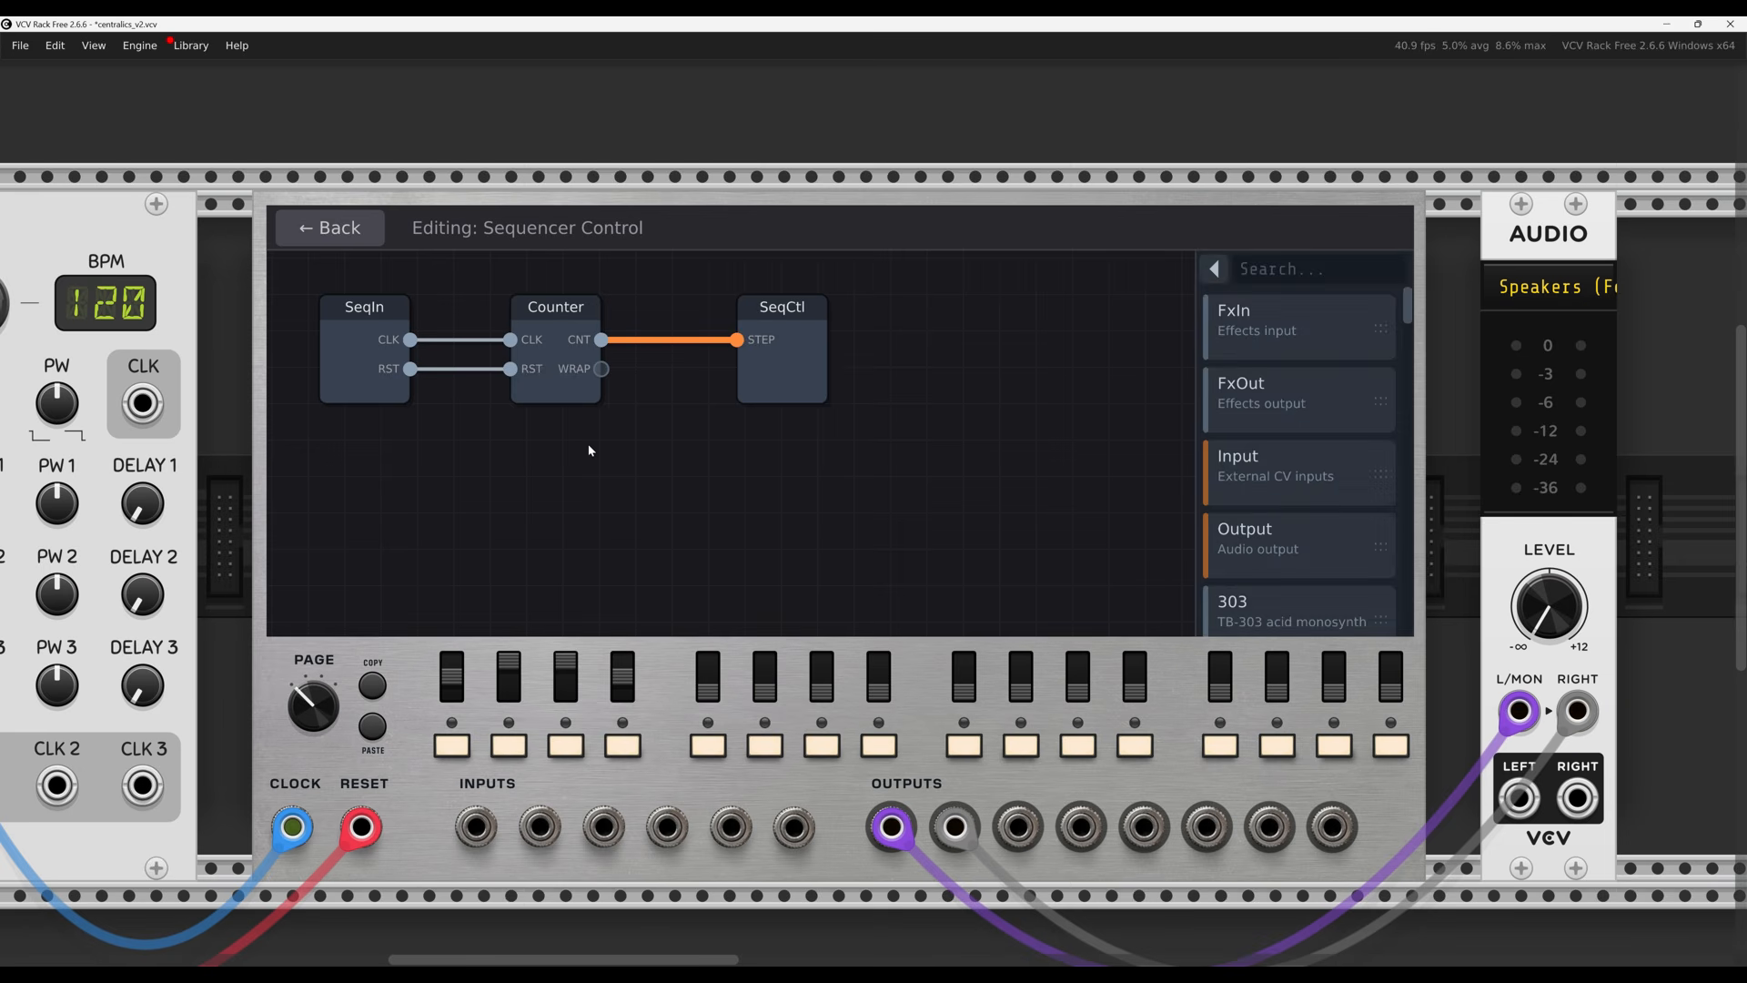
left_click(326, 373)
left_click(557, 387)
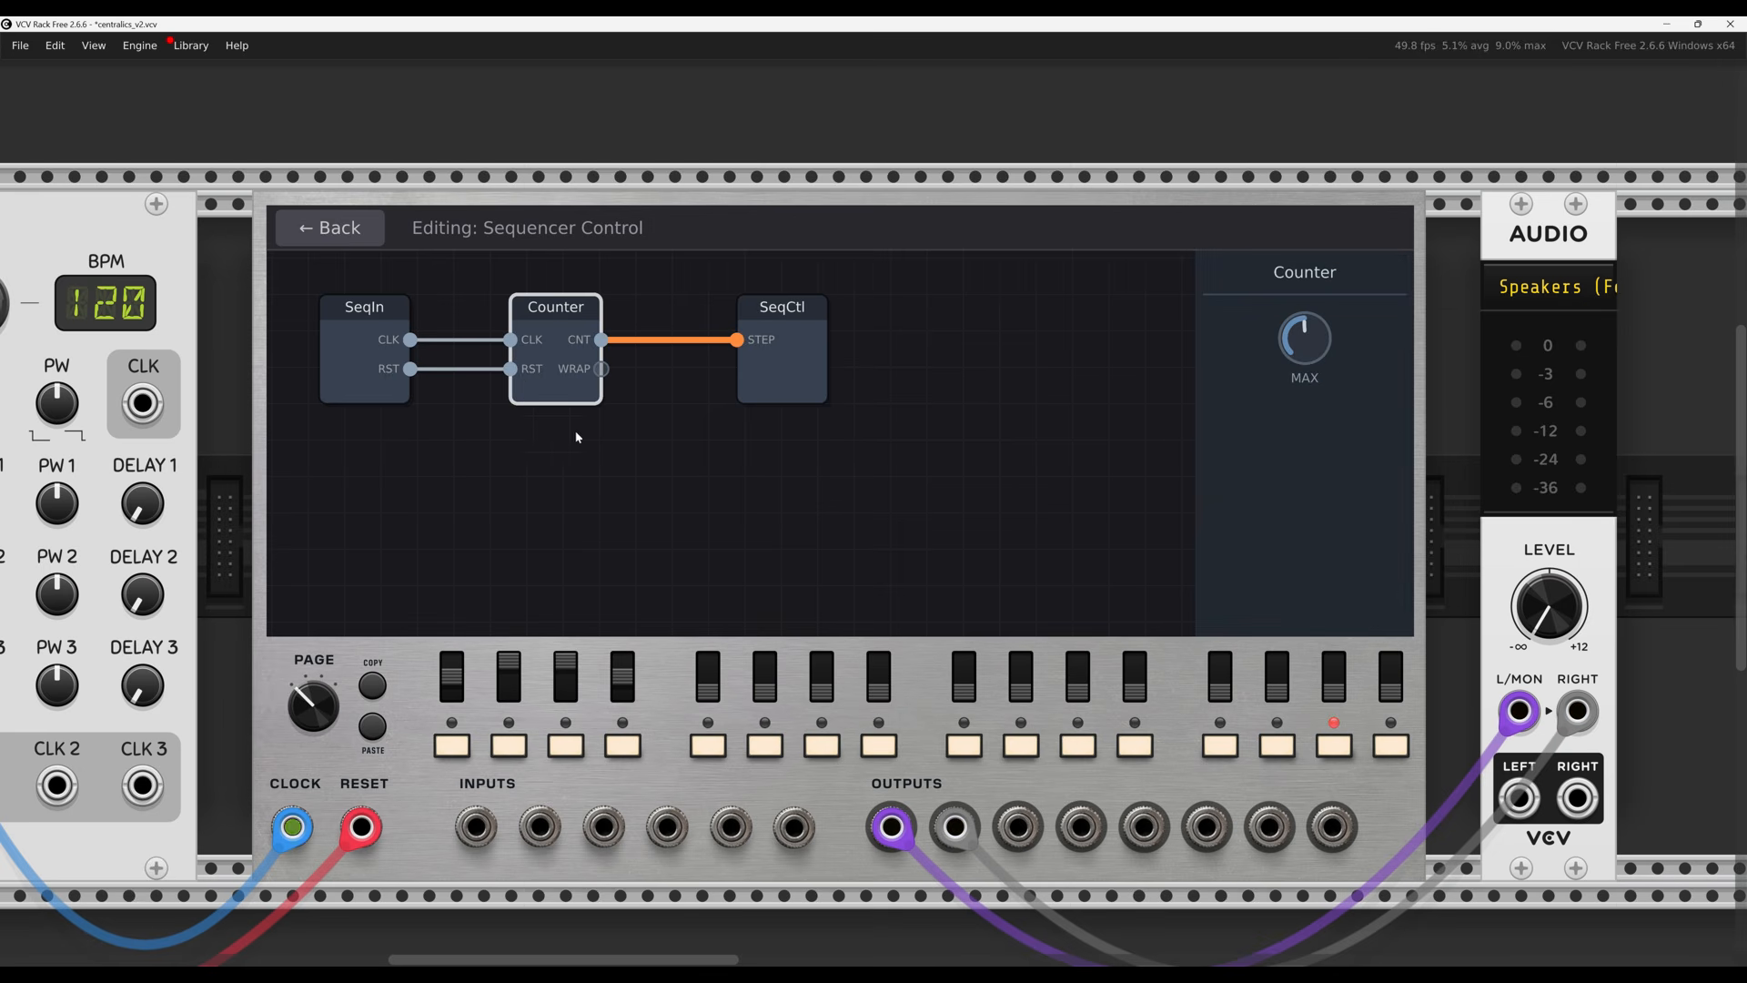
left_click(805, 393)
left_click_drag(772, 382, 833, 396)
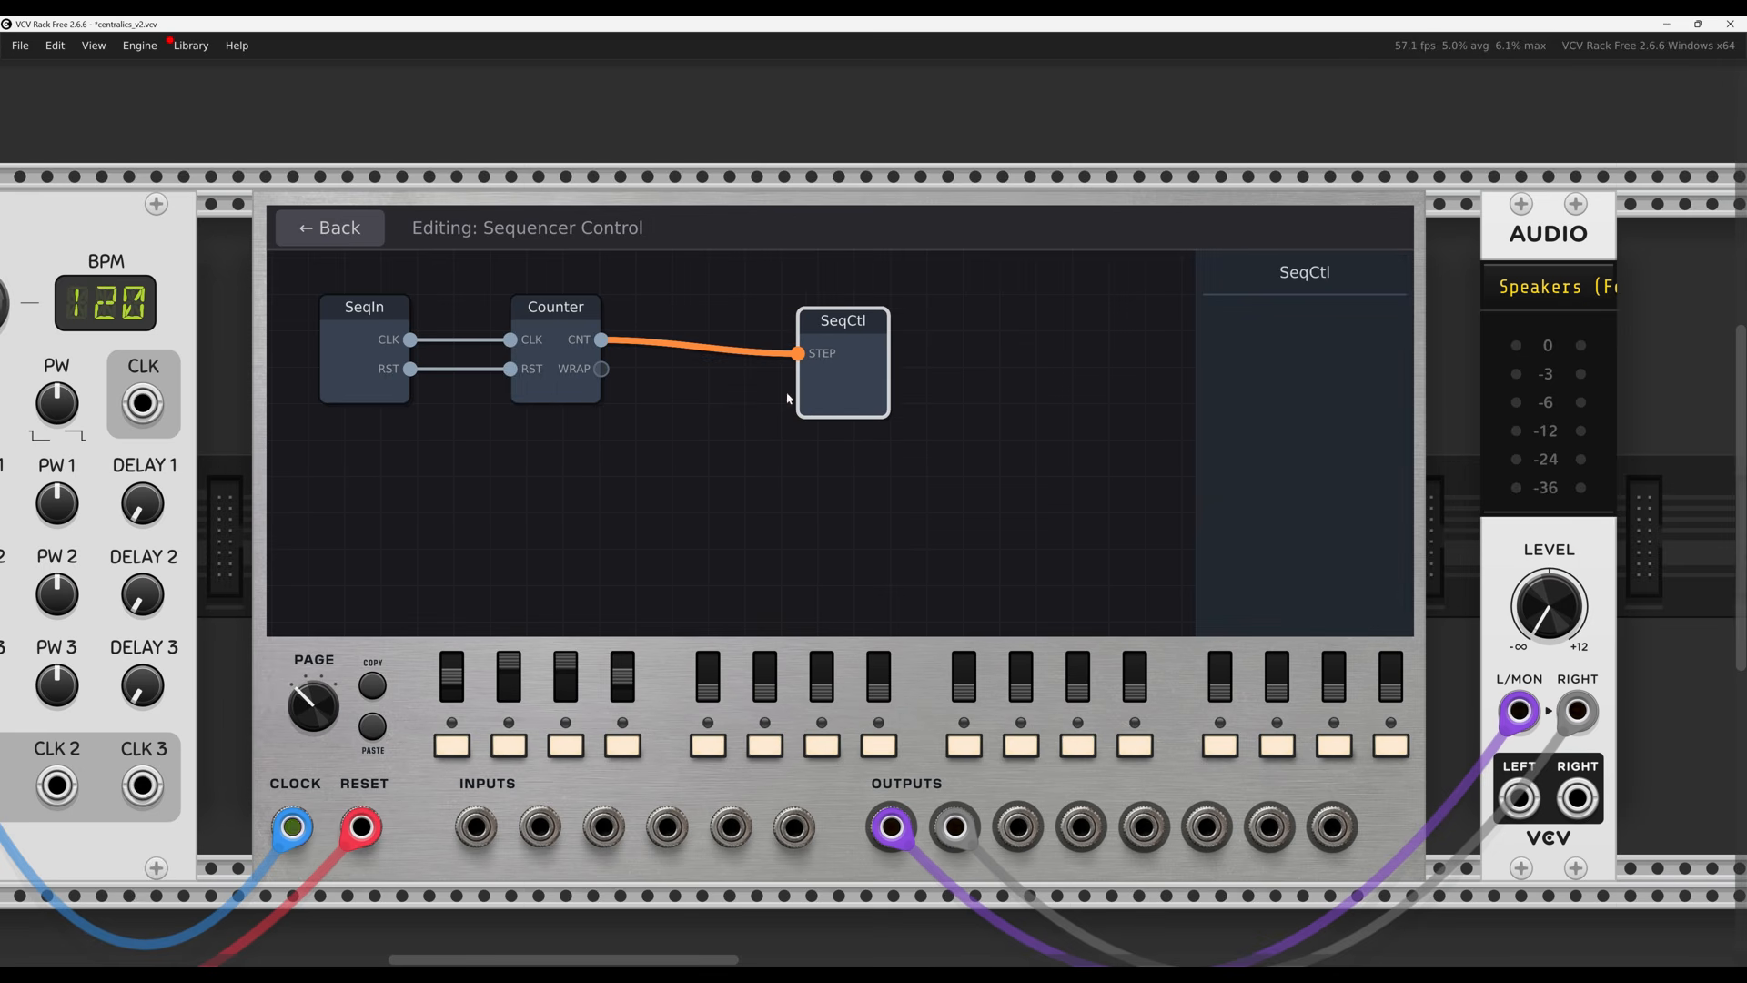
left_click(557, 387)
left_click_drag(557, 386, 630, 400)
left_click(651, 468)
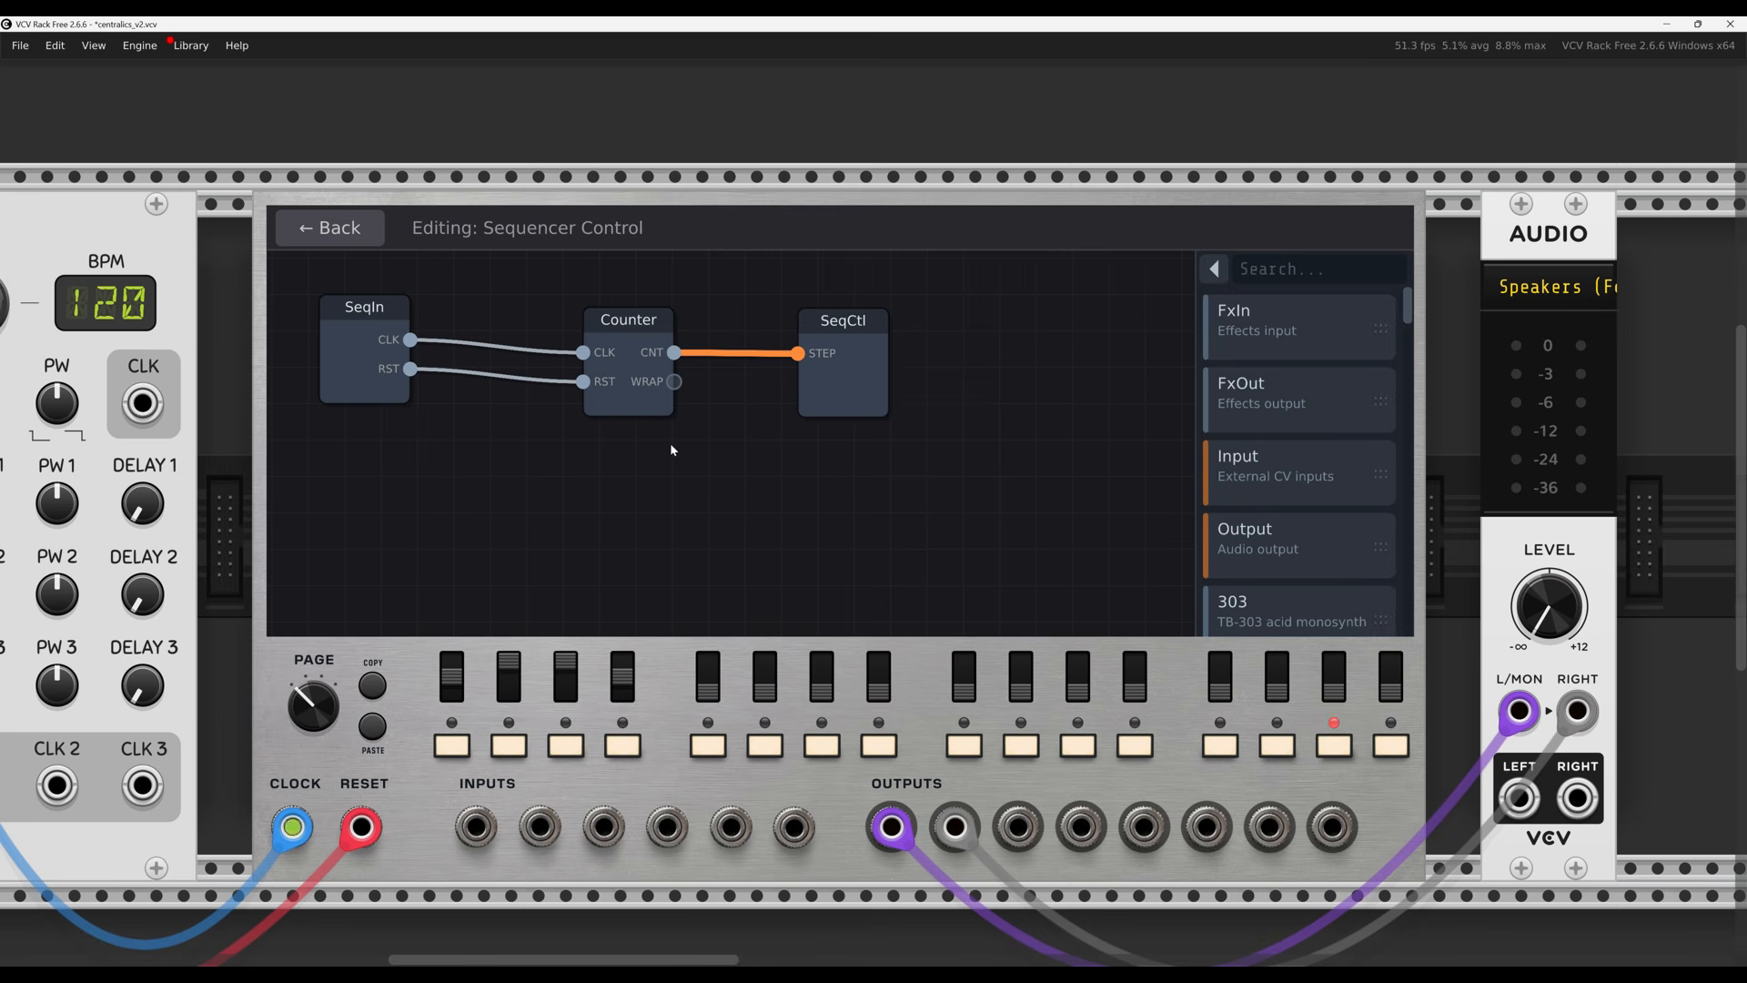
left_click(633, 403)
left_click_drag(1301, 344, 1313, 477)
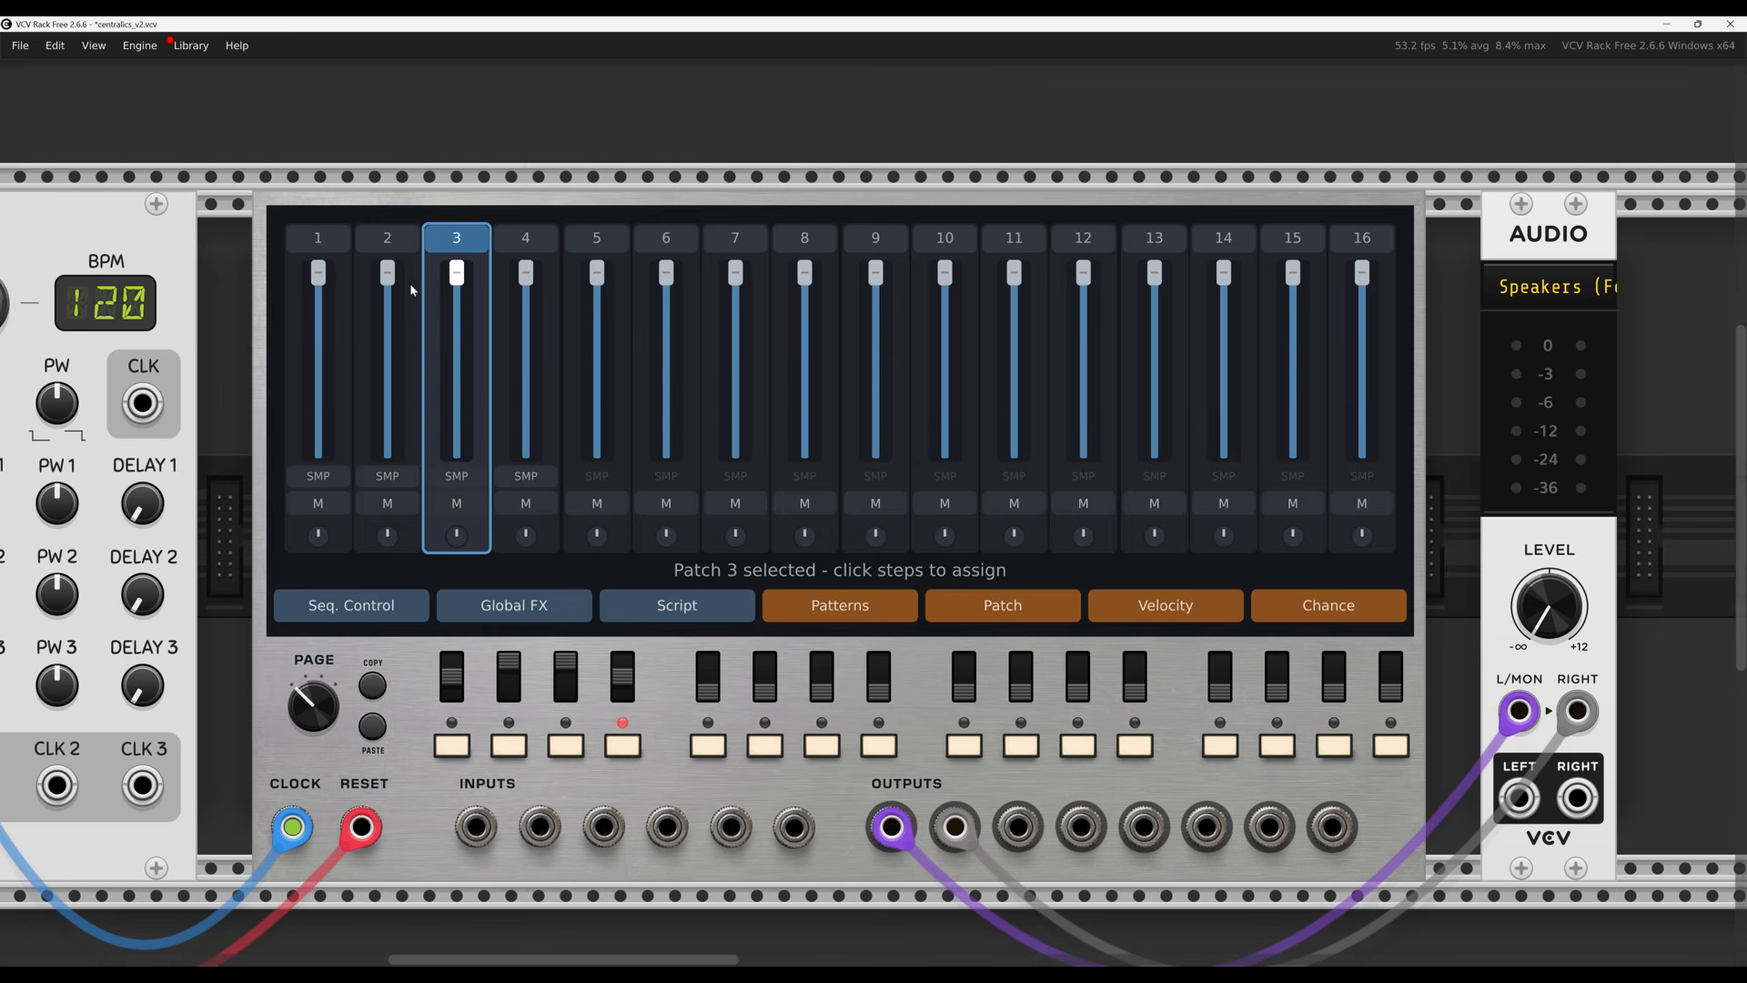
Open the global Effects graph and shift the EffectsOut node right to make room
left_click(512, 606)
left_click(788, 471)
left_click_drag(788, 471, 900, 481)
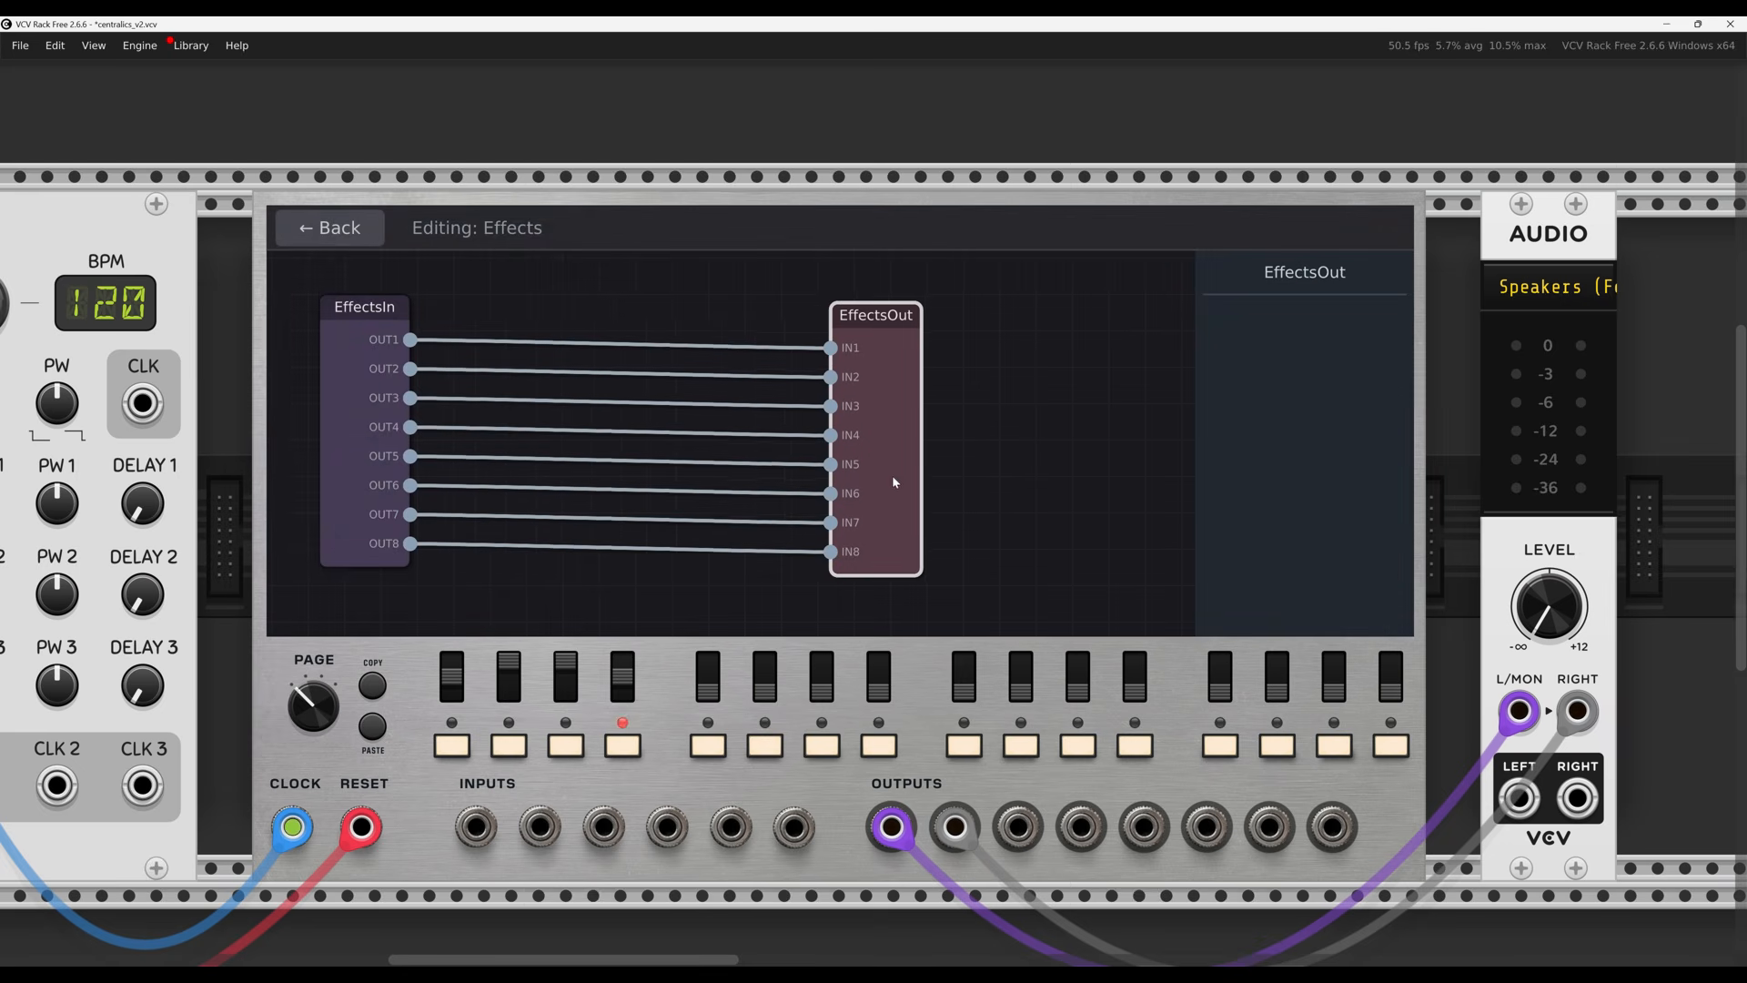
left_click(1138, 396)
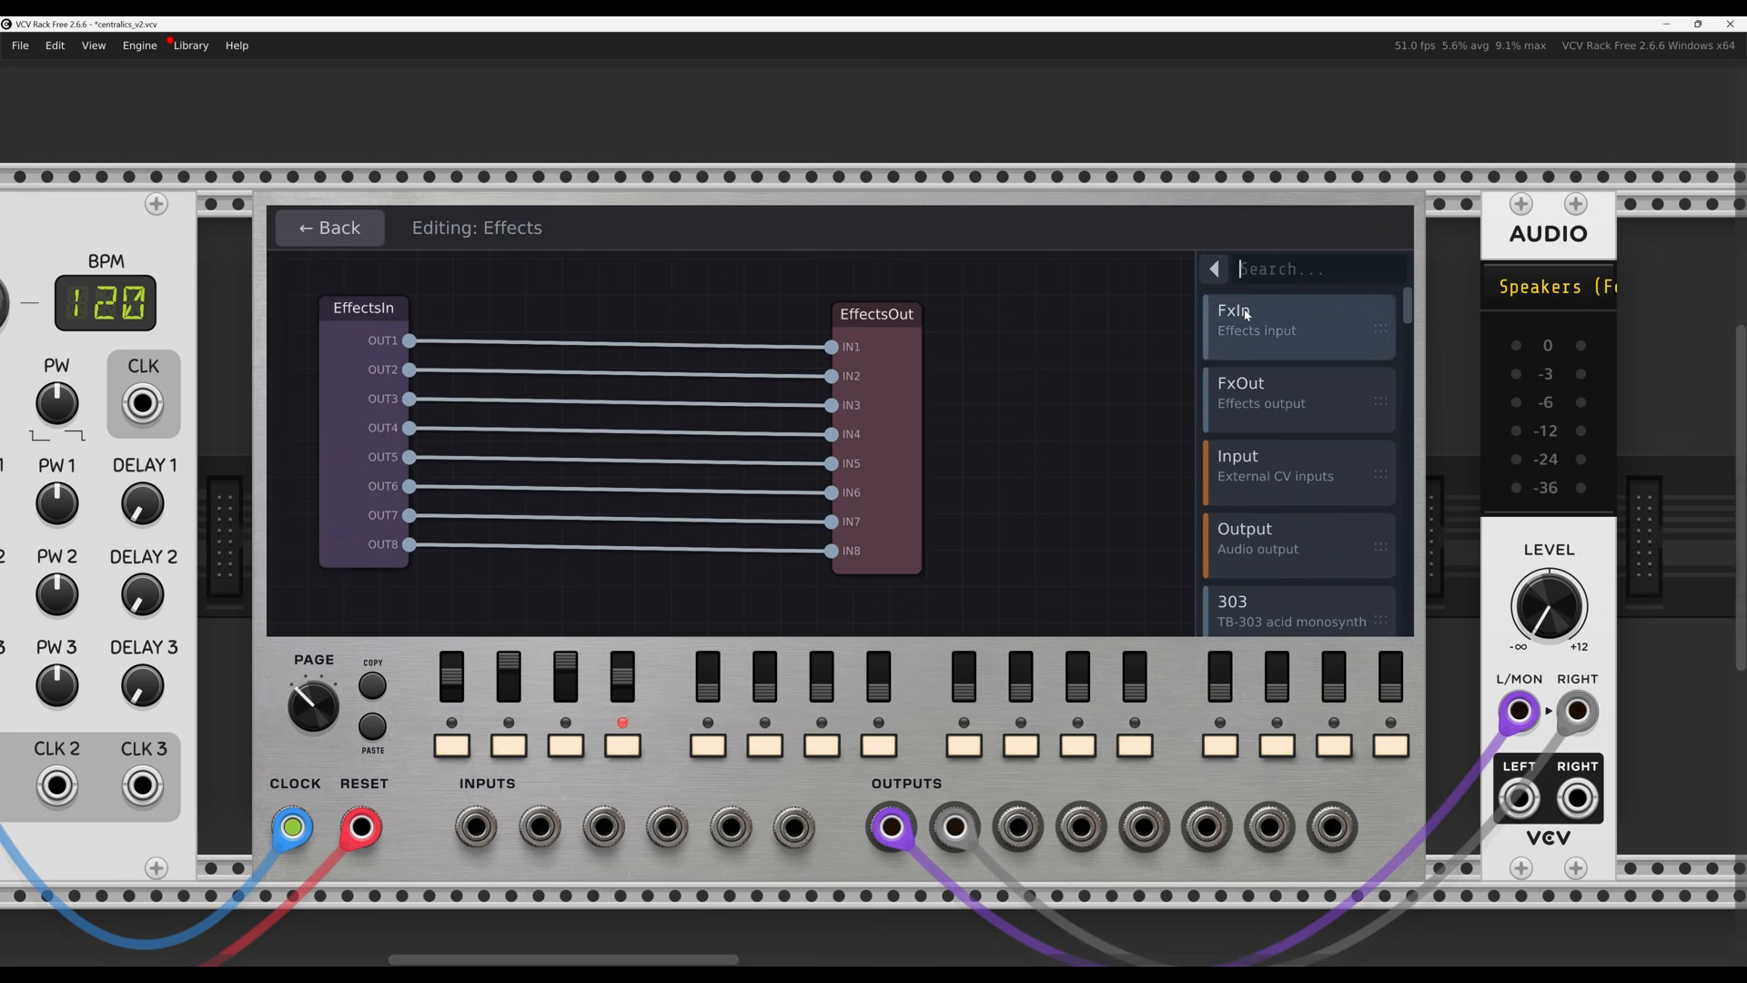
Insert a Delay between EffectsIn OUT1 and EffectsOut IN1 and IN2, dropping OUT2's cable
type("delay")
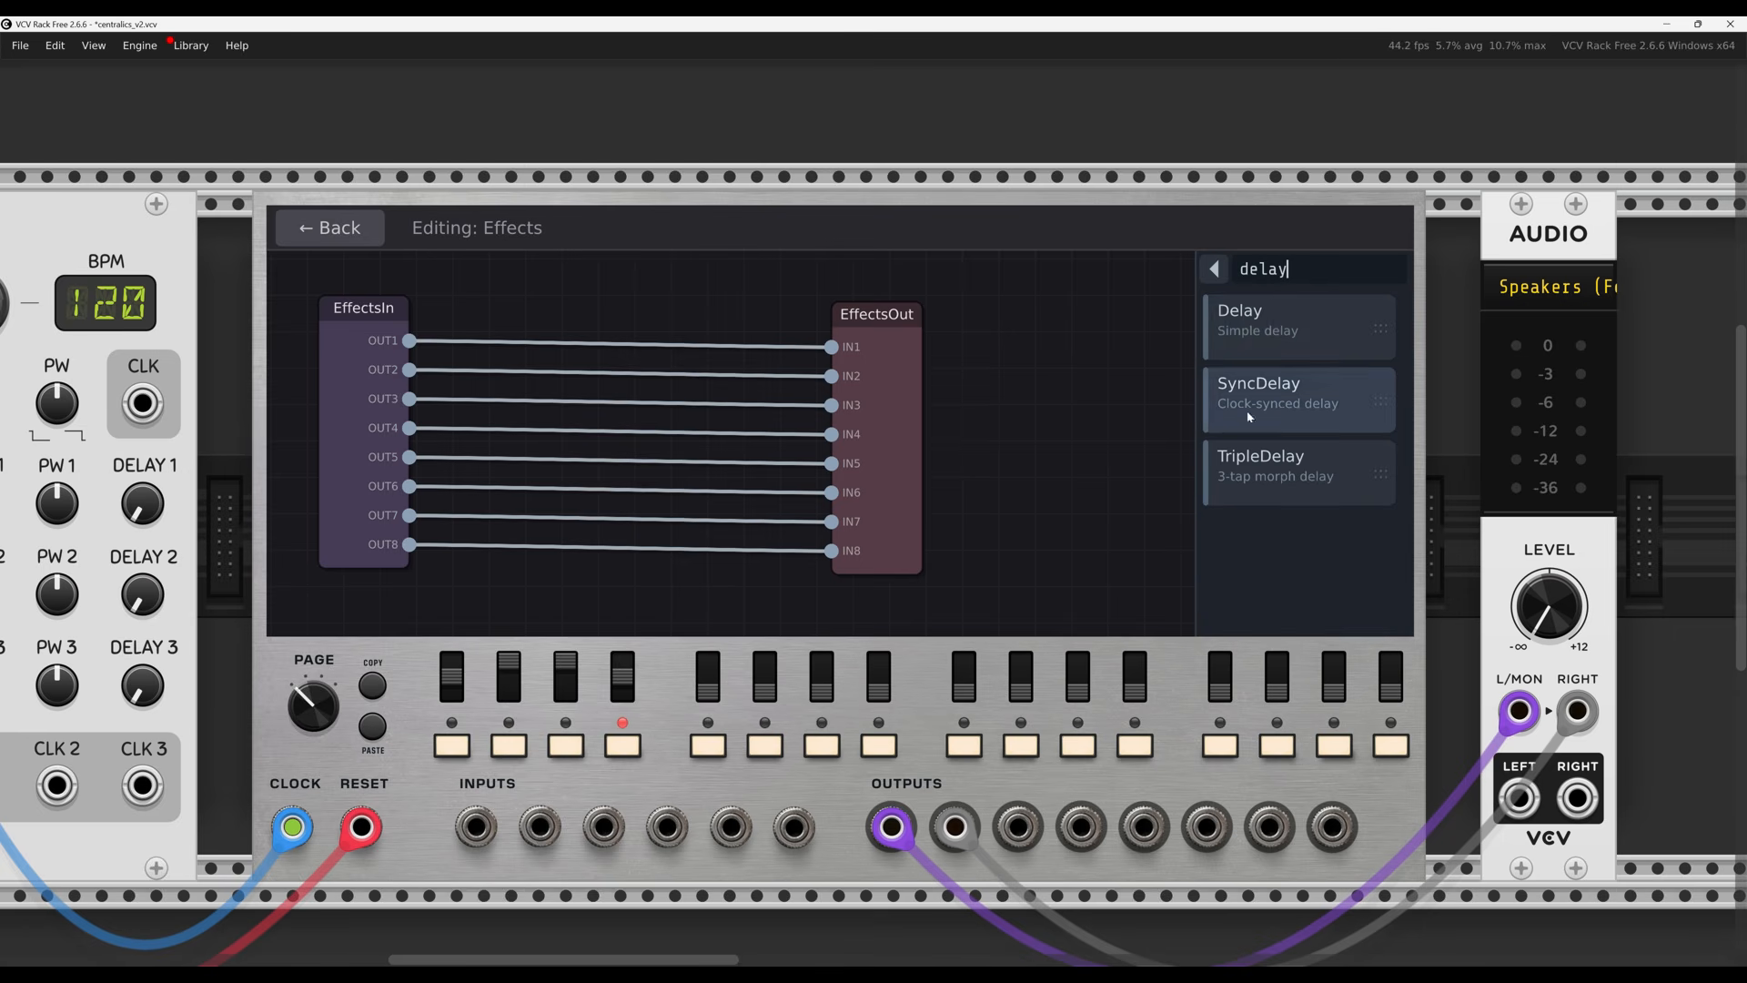
left_click_drag(1257, 330, 615, 346)
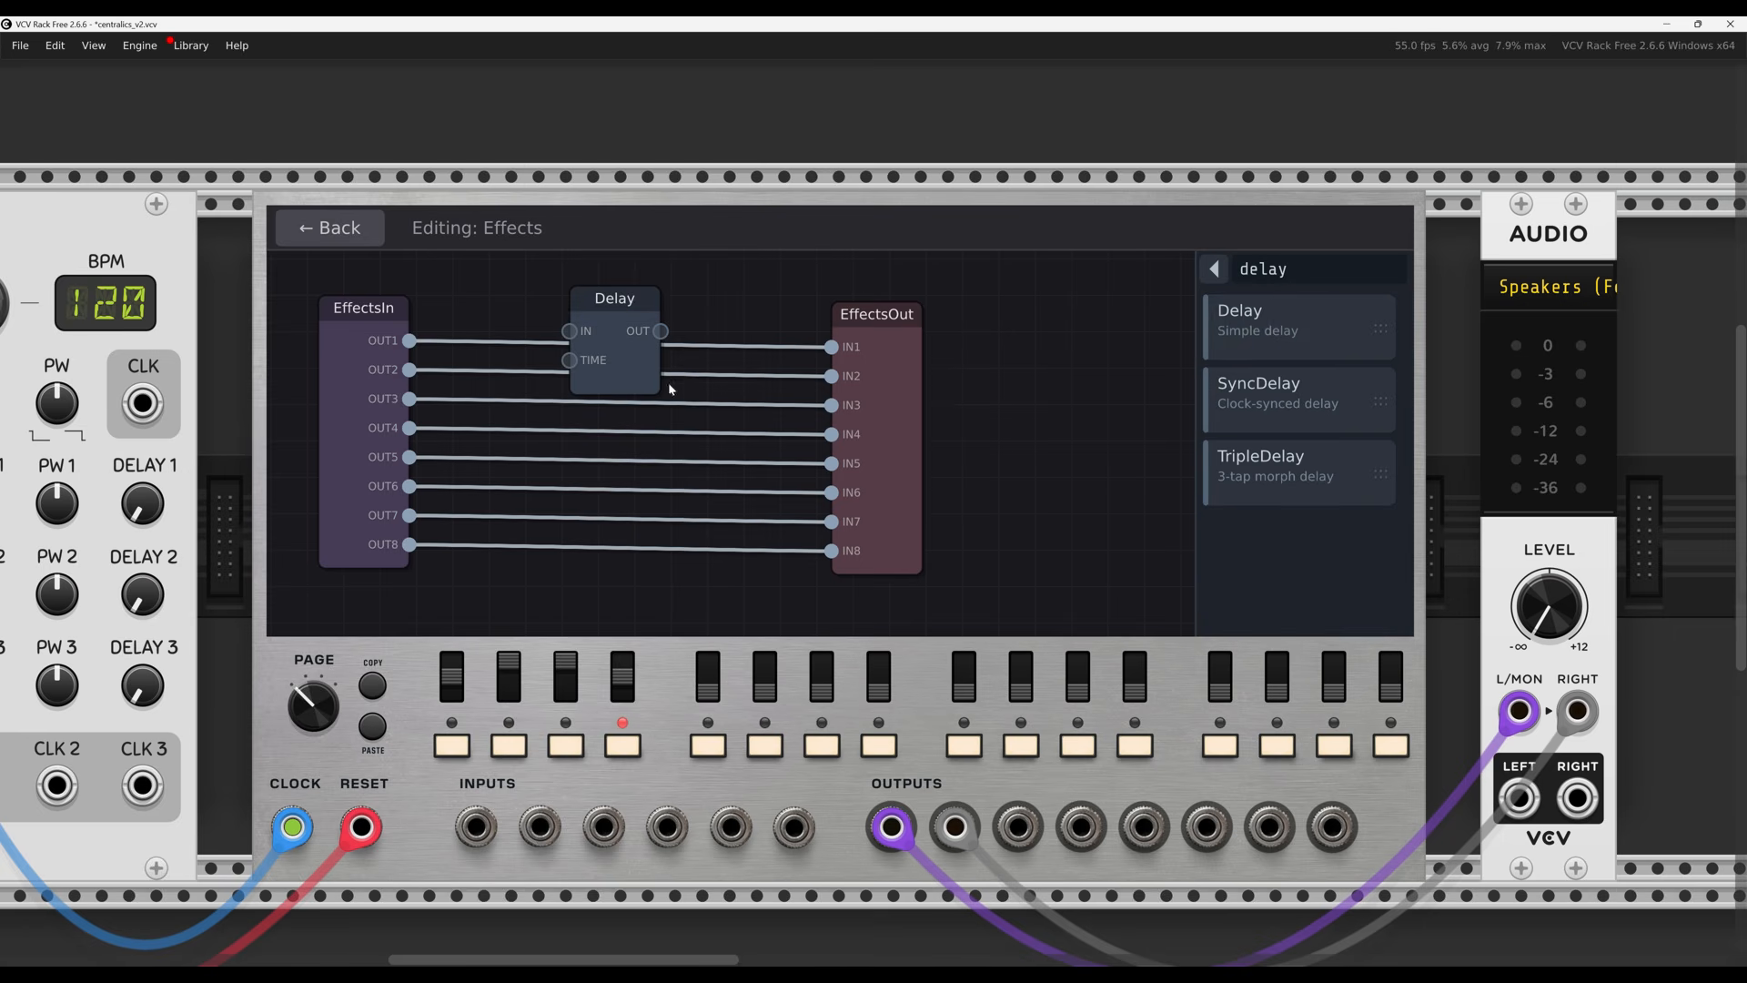
left_click_drag(832, 347, 581, 338)
left_click_drag(660, 330, 706, 403)
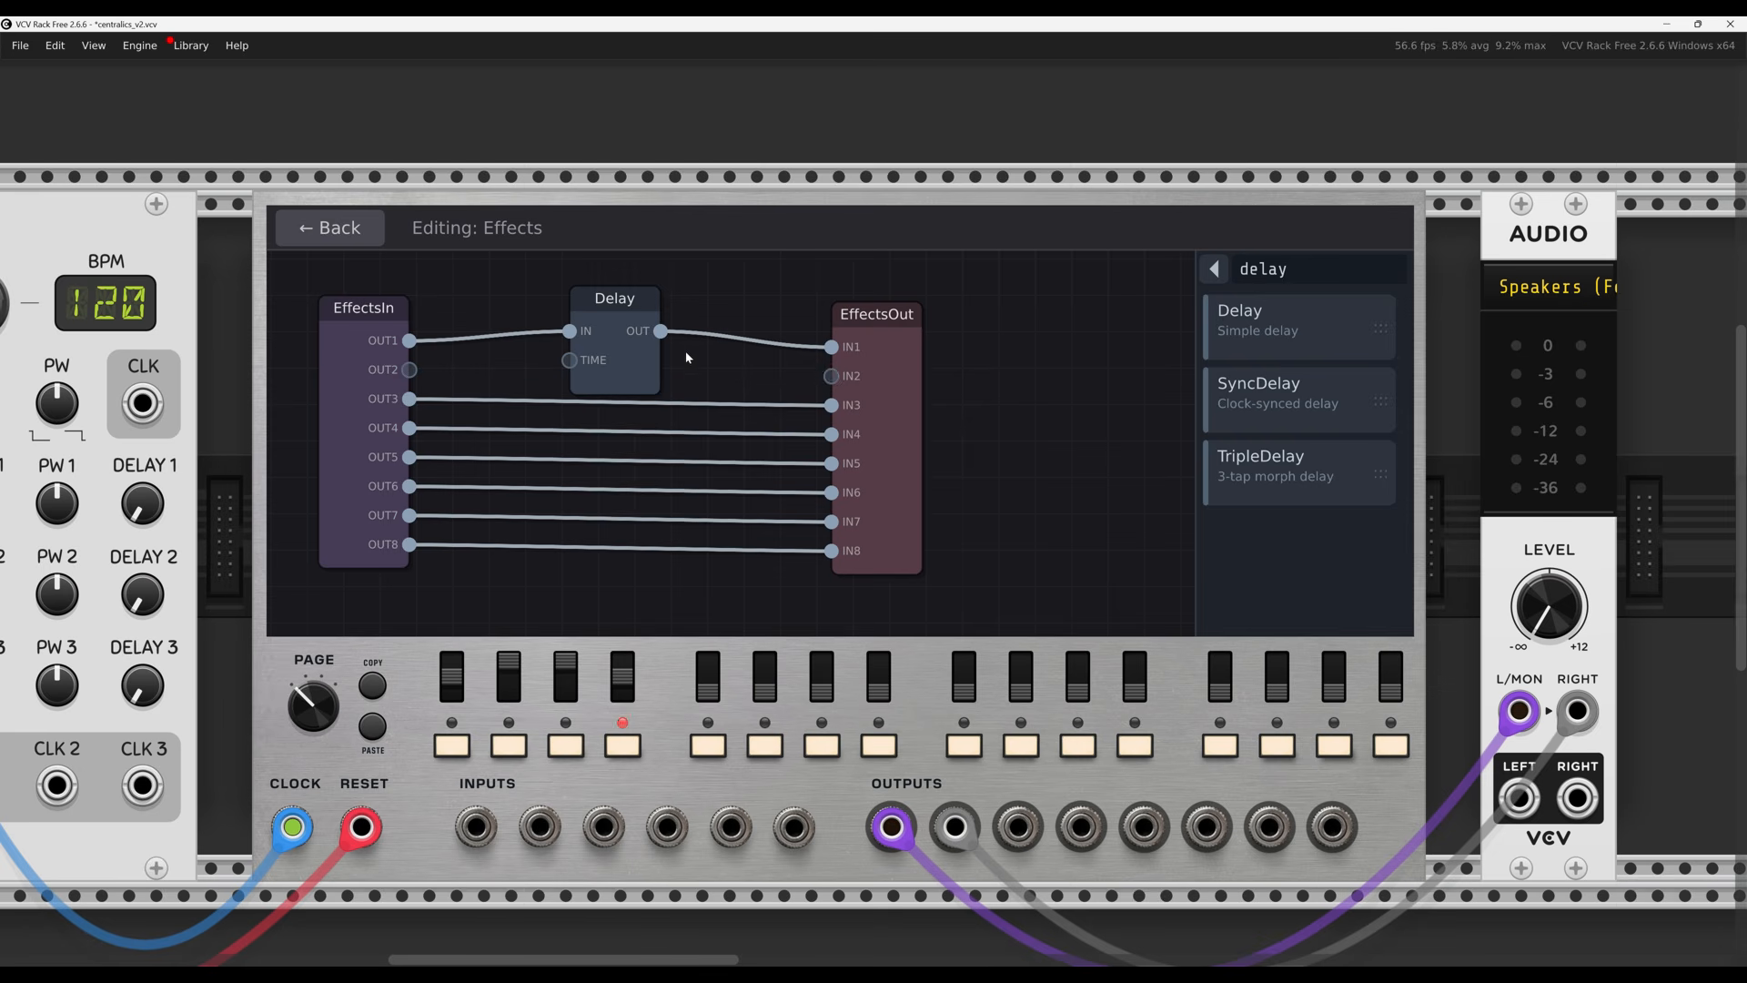
left_click_drag(831, 376, 685, 361)
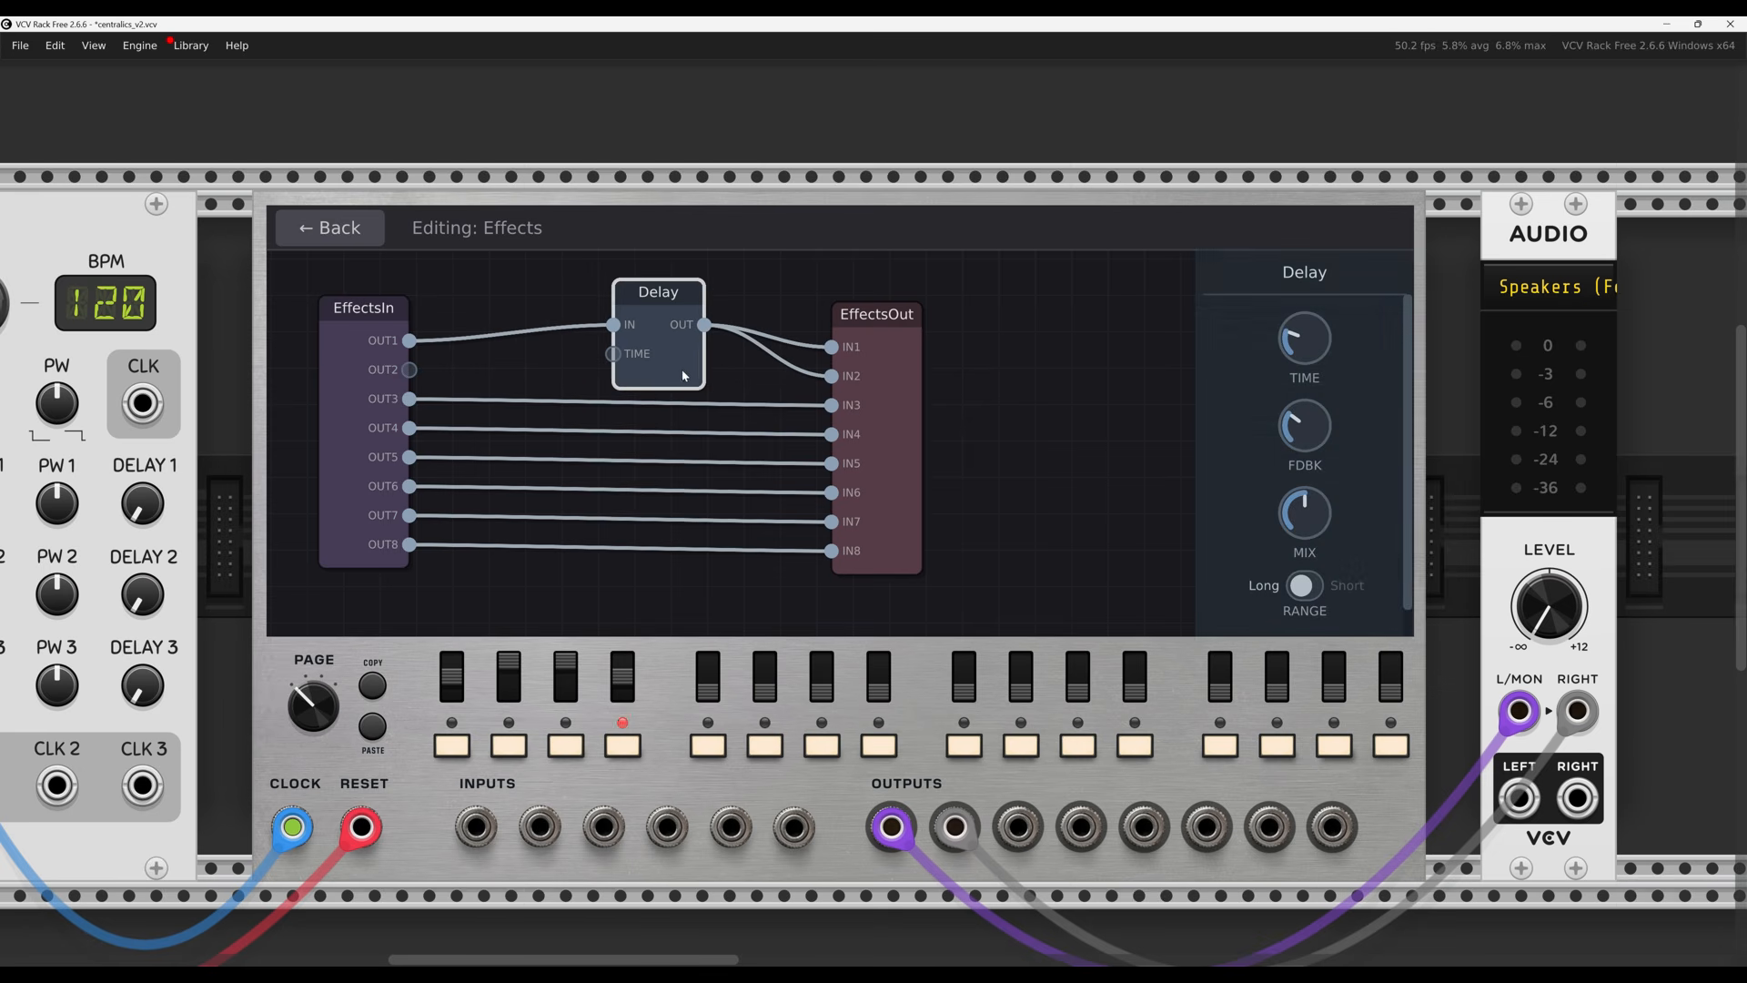
left_click(523, 371)
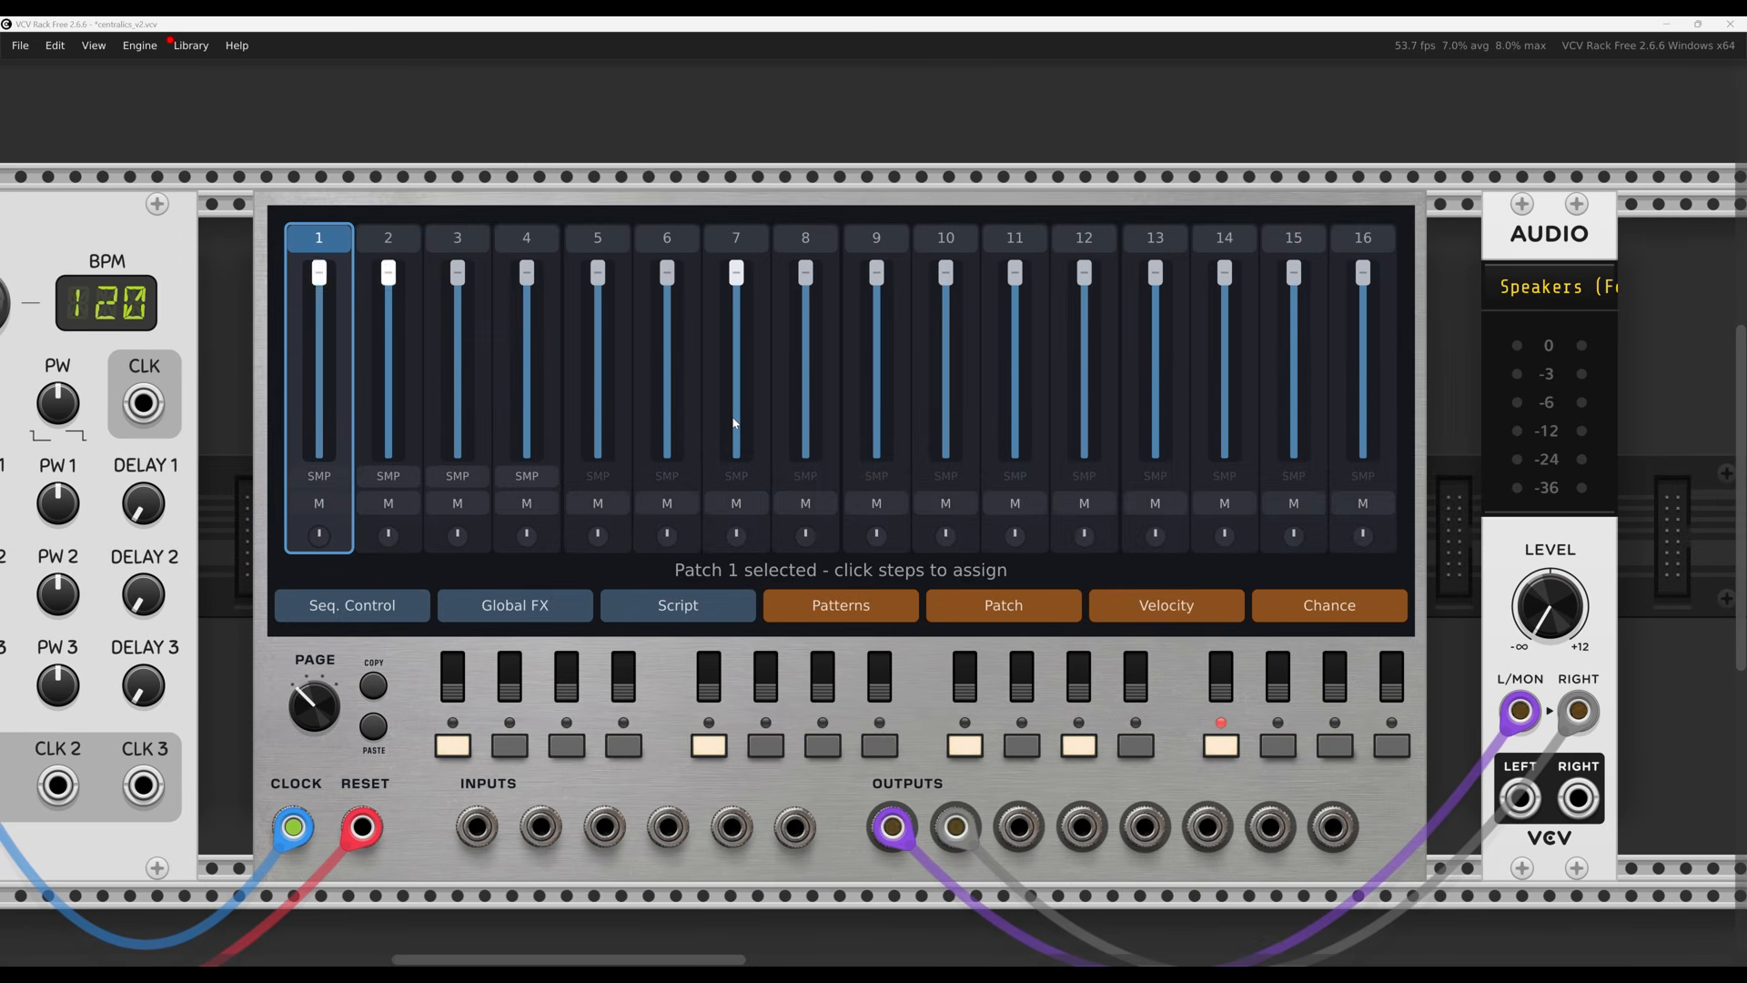
Play the six-step script that mutes Track 1 and changes Track 2's volume, checking both tracks on the mixer
left_click(686, 615)
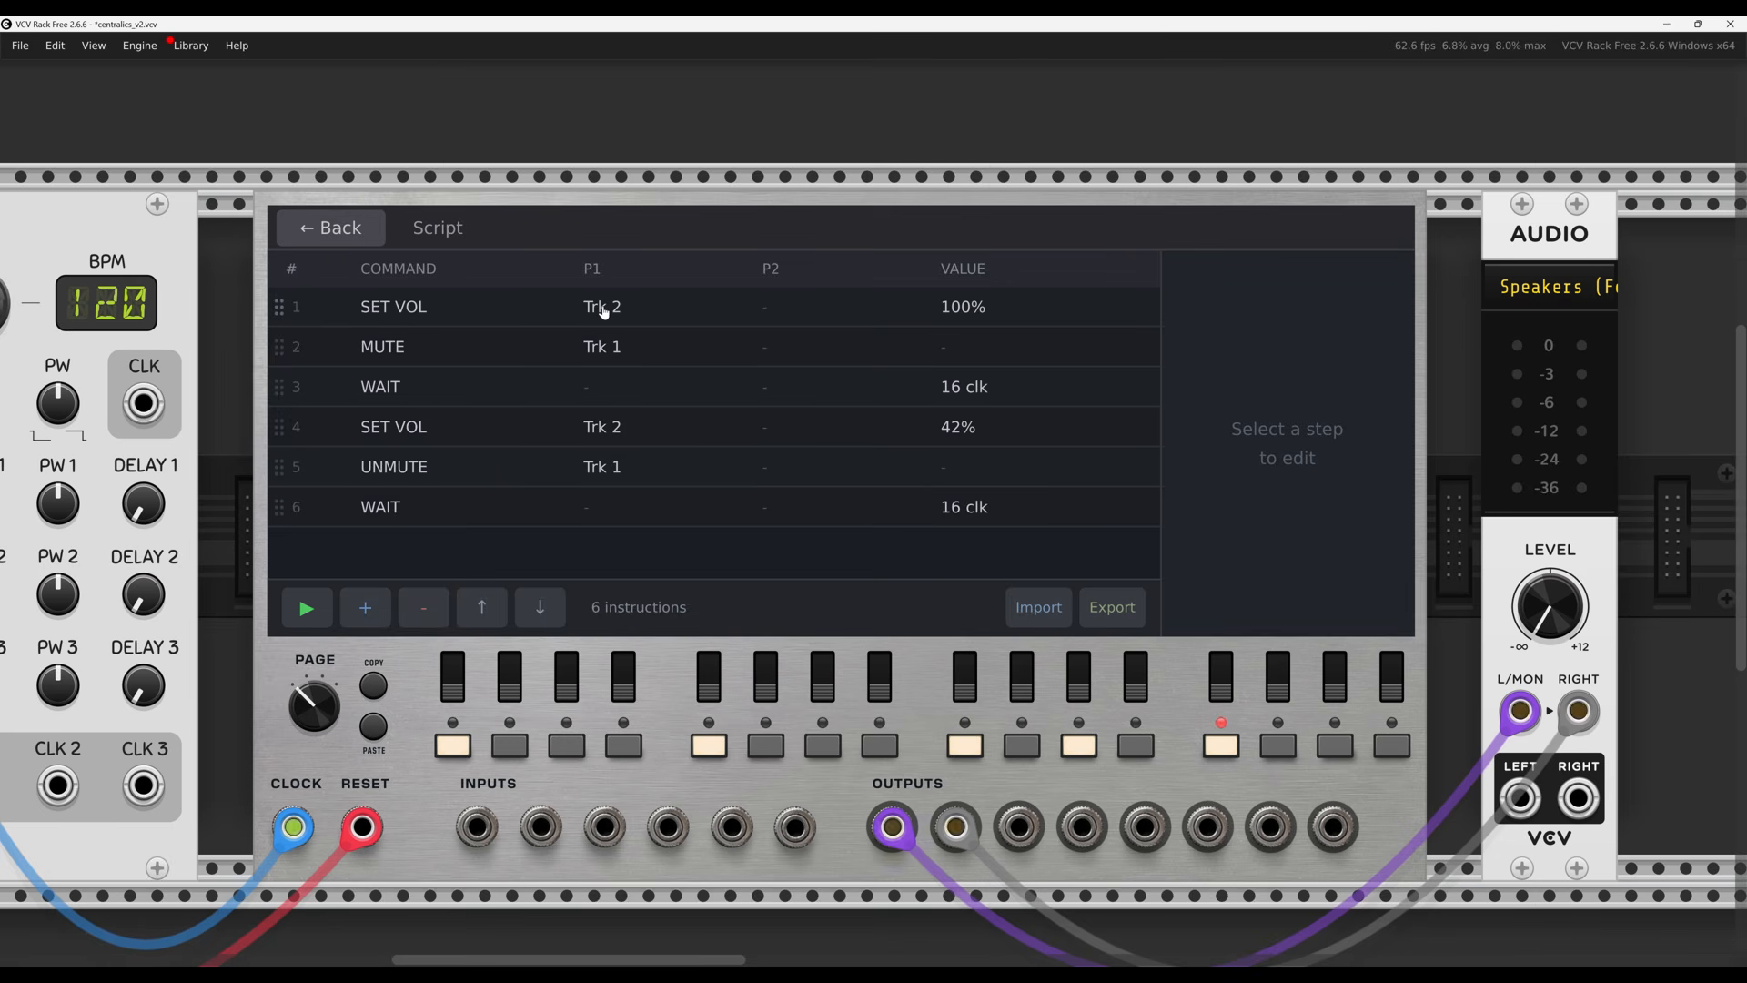
left_click(305, 606)
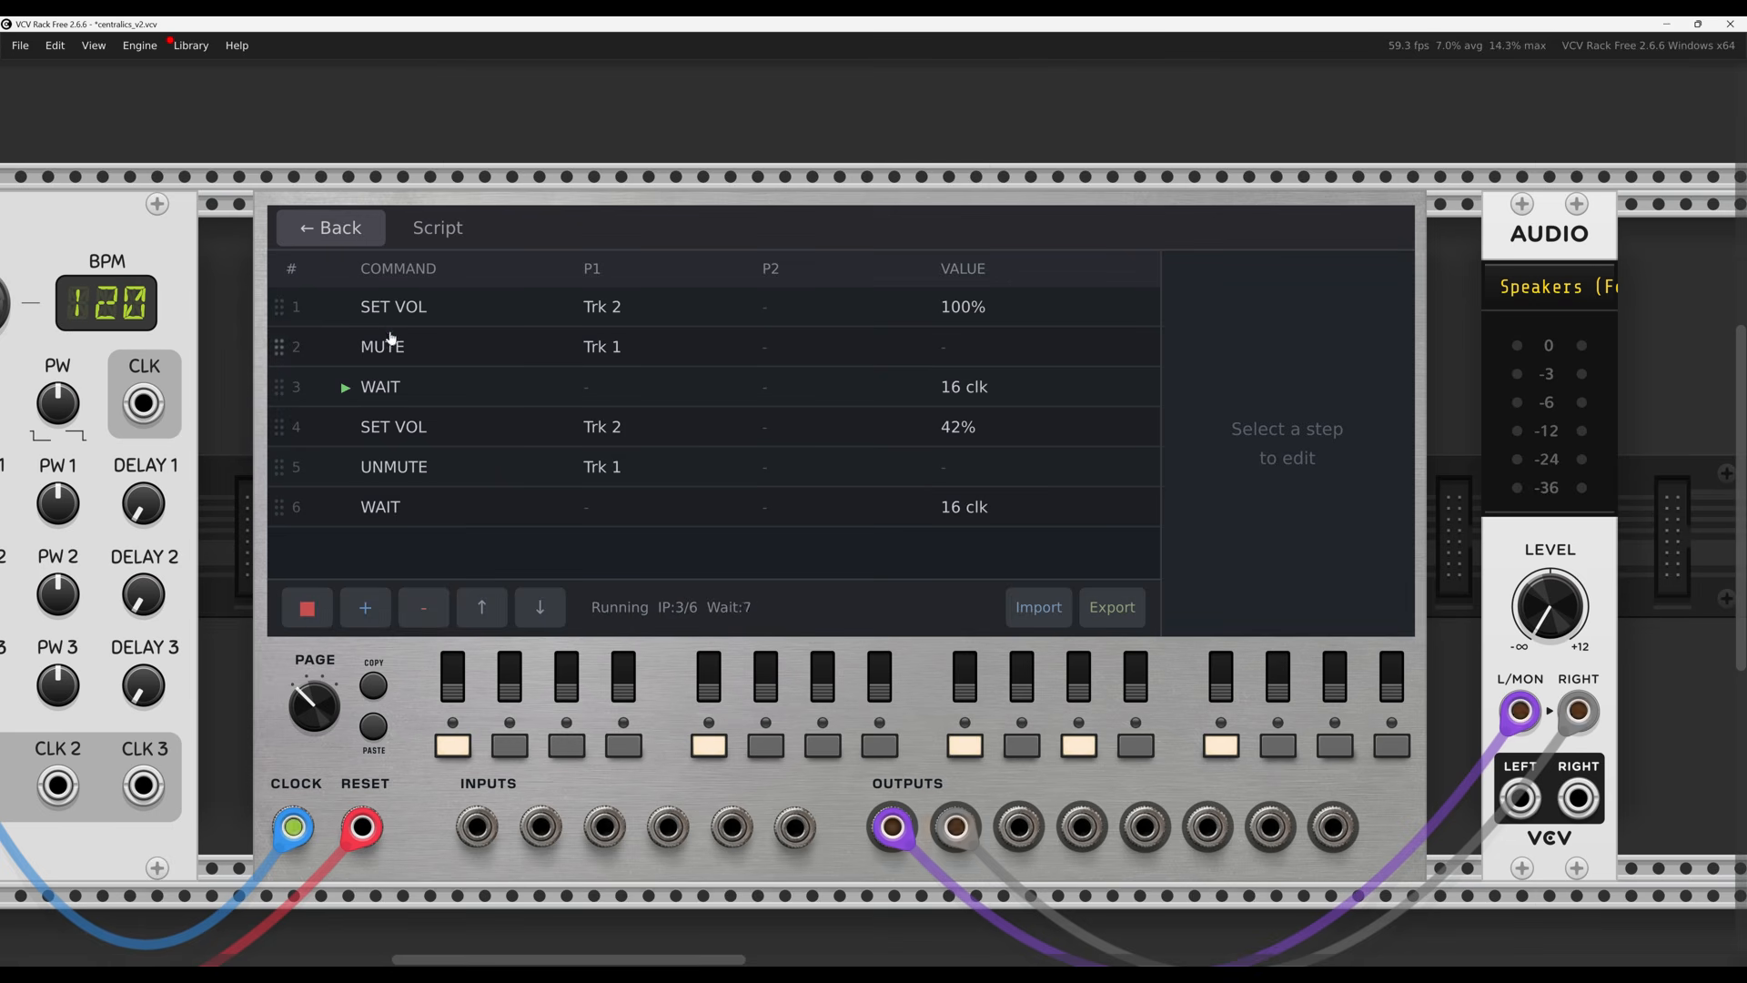
left_click(355, 232)
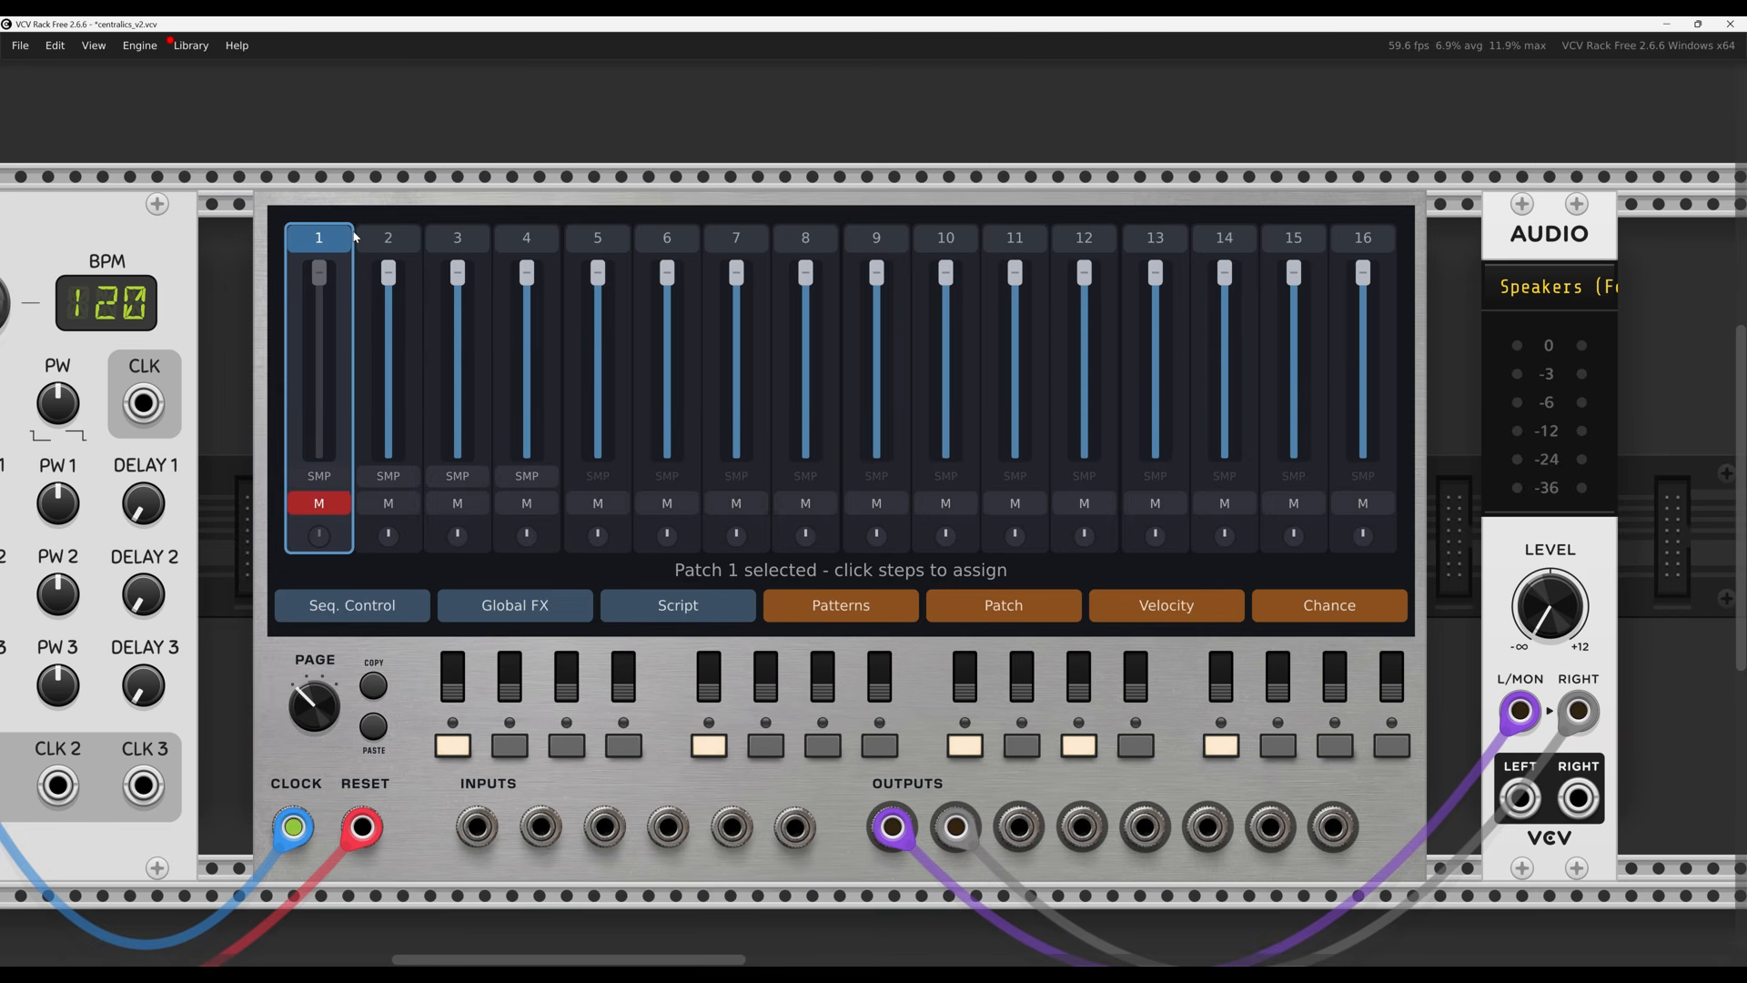
left_click(713, 612)
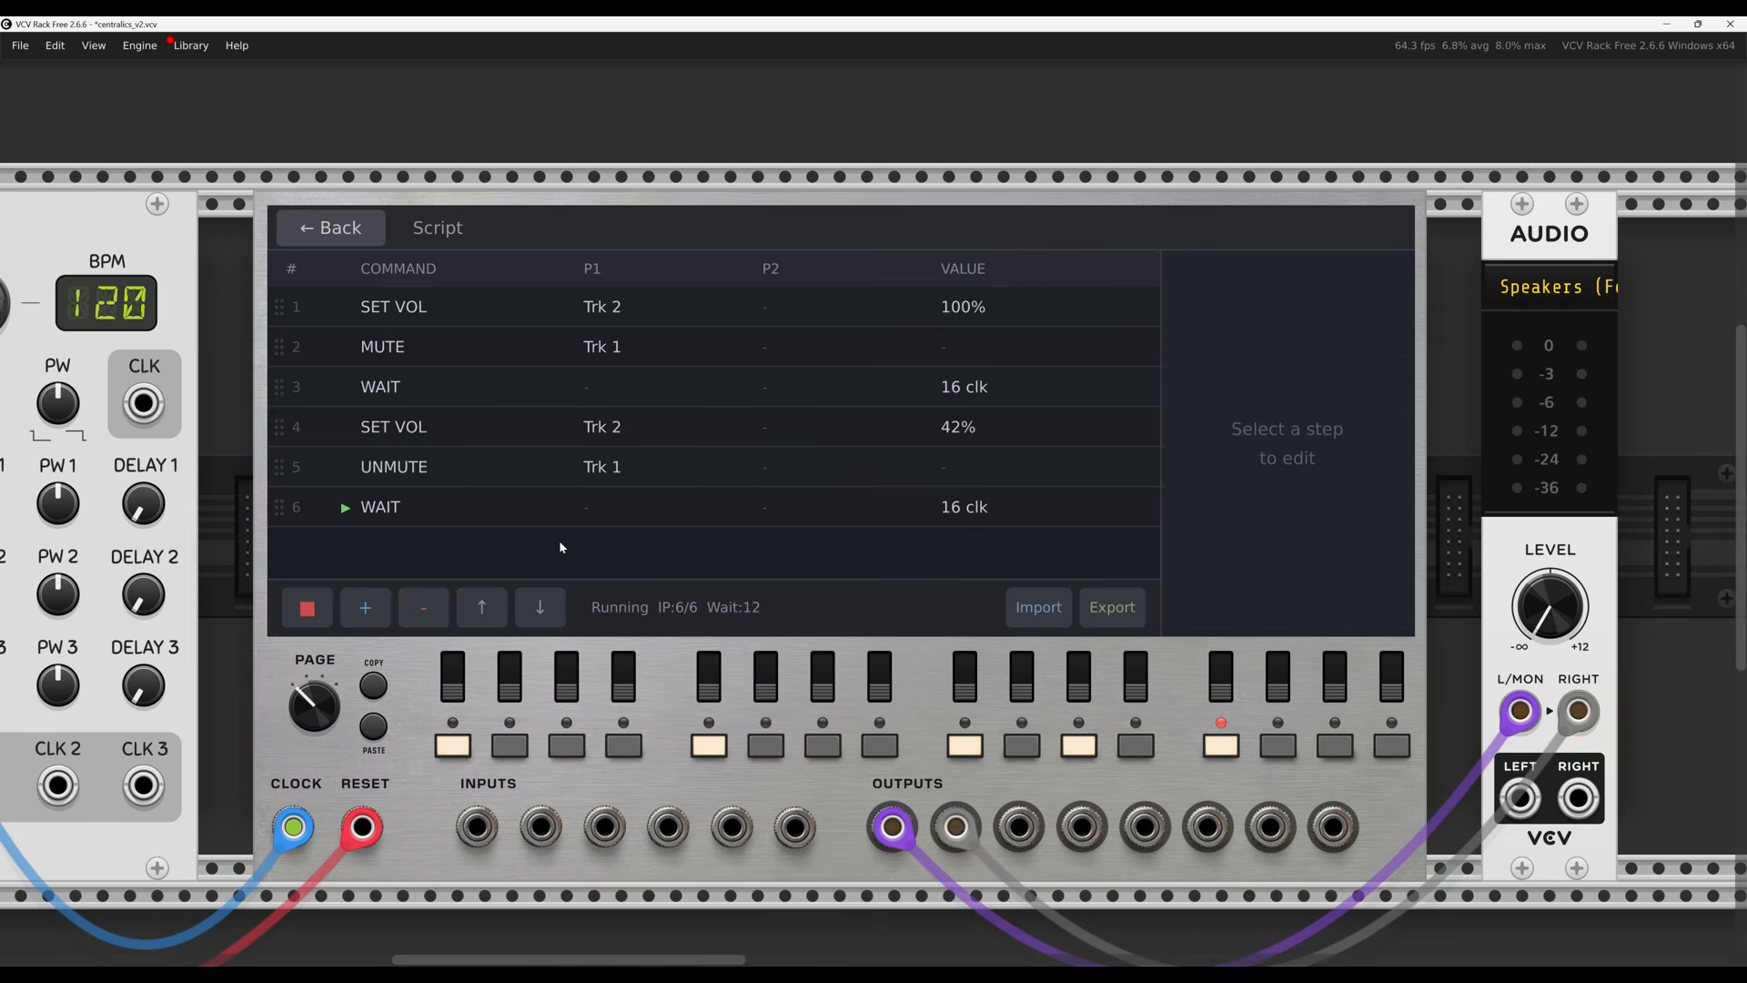
left_click(366, 238)
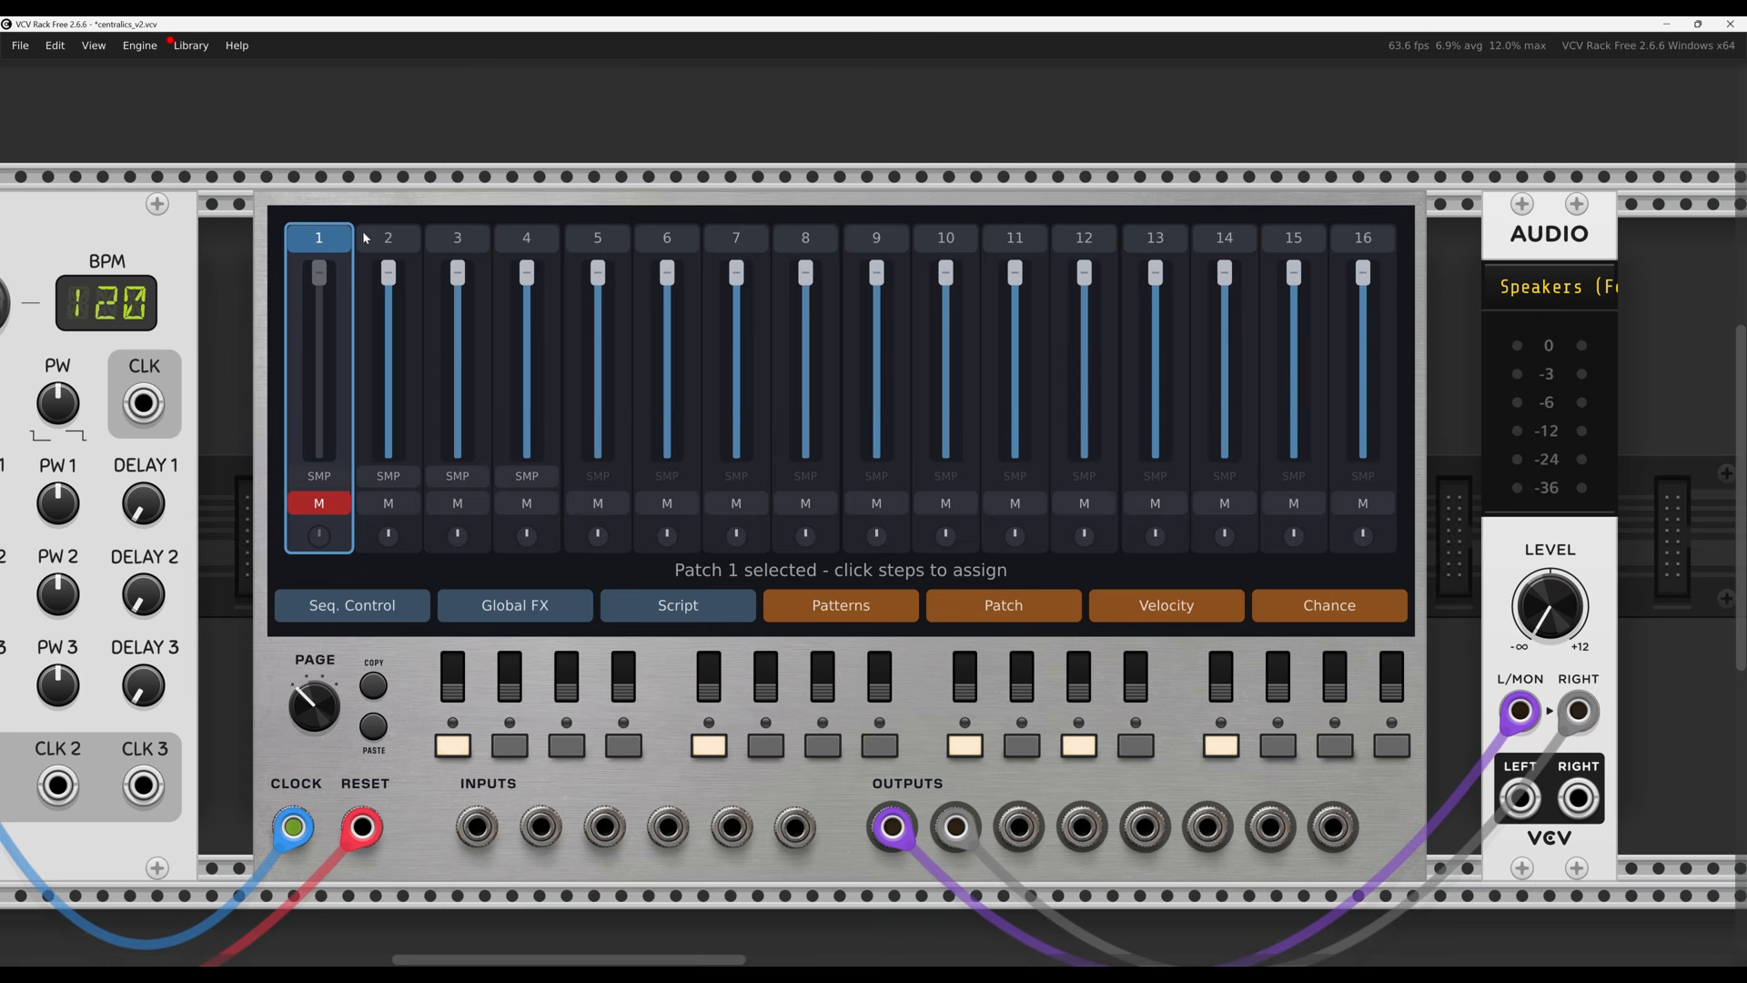
left_click(380, 238)
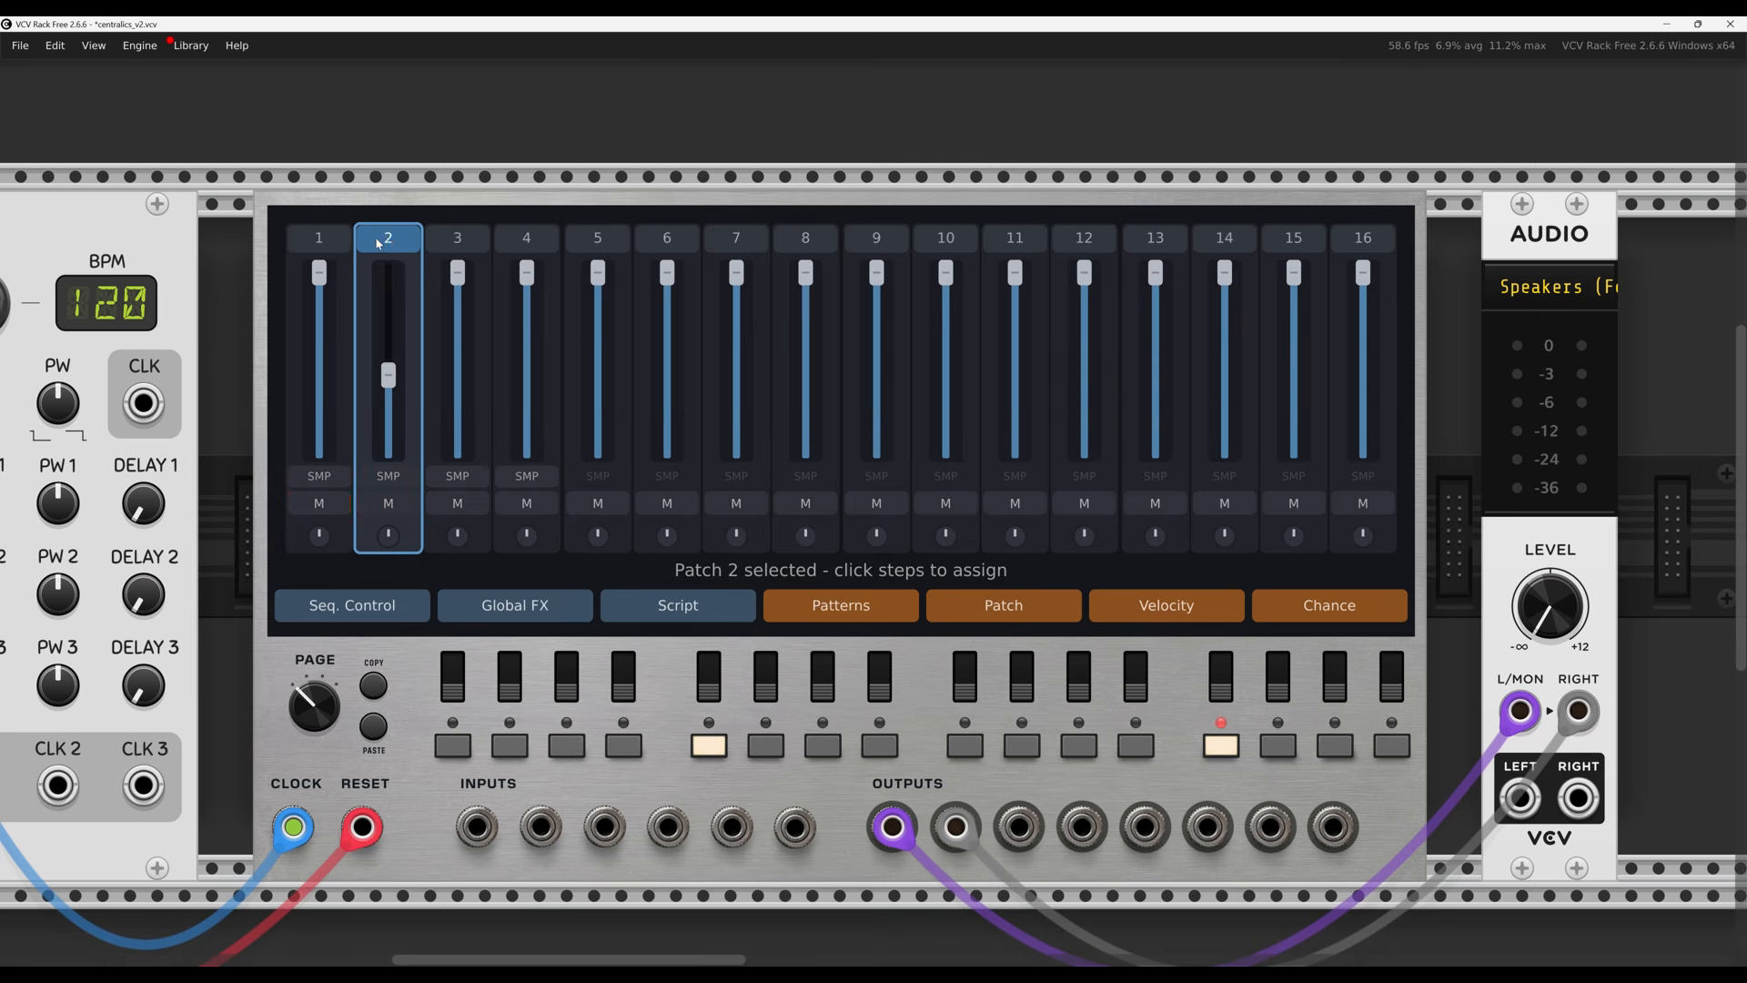
left_click(330, 239)
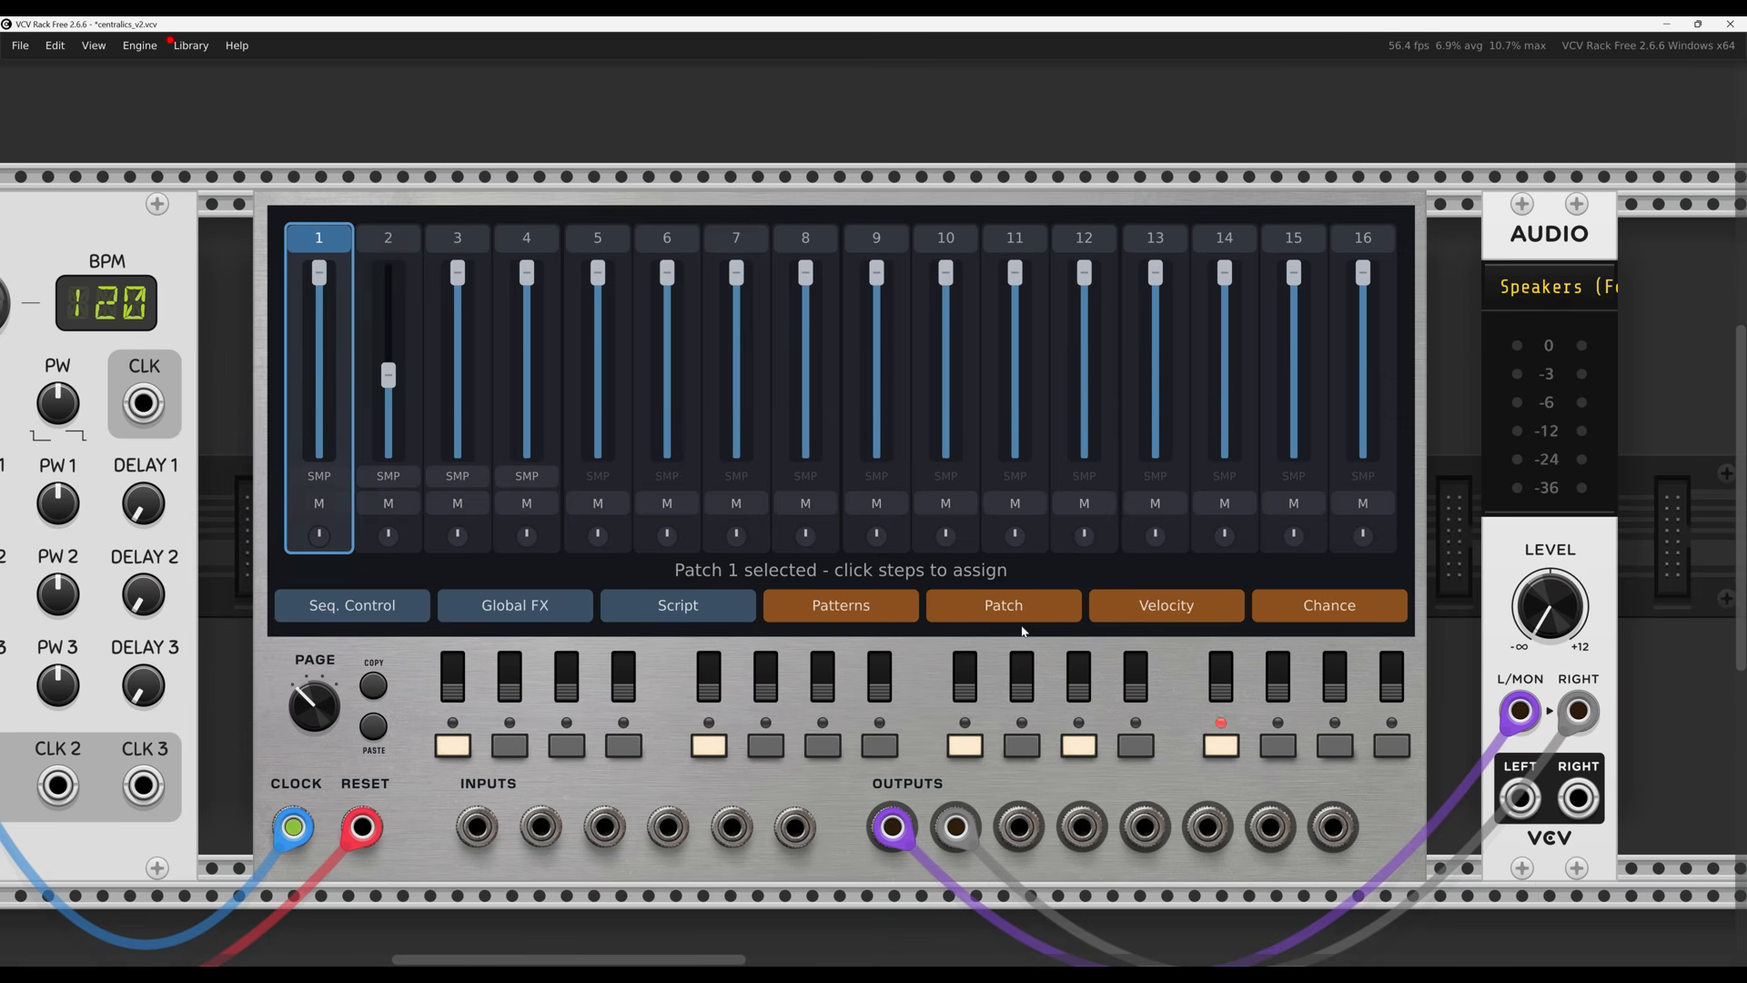
left_click(675, 606)
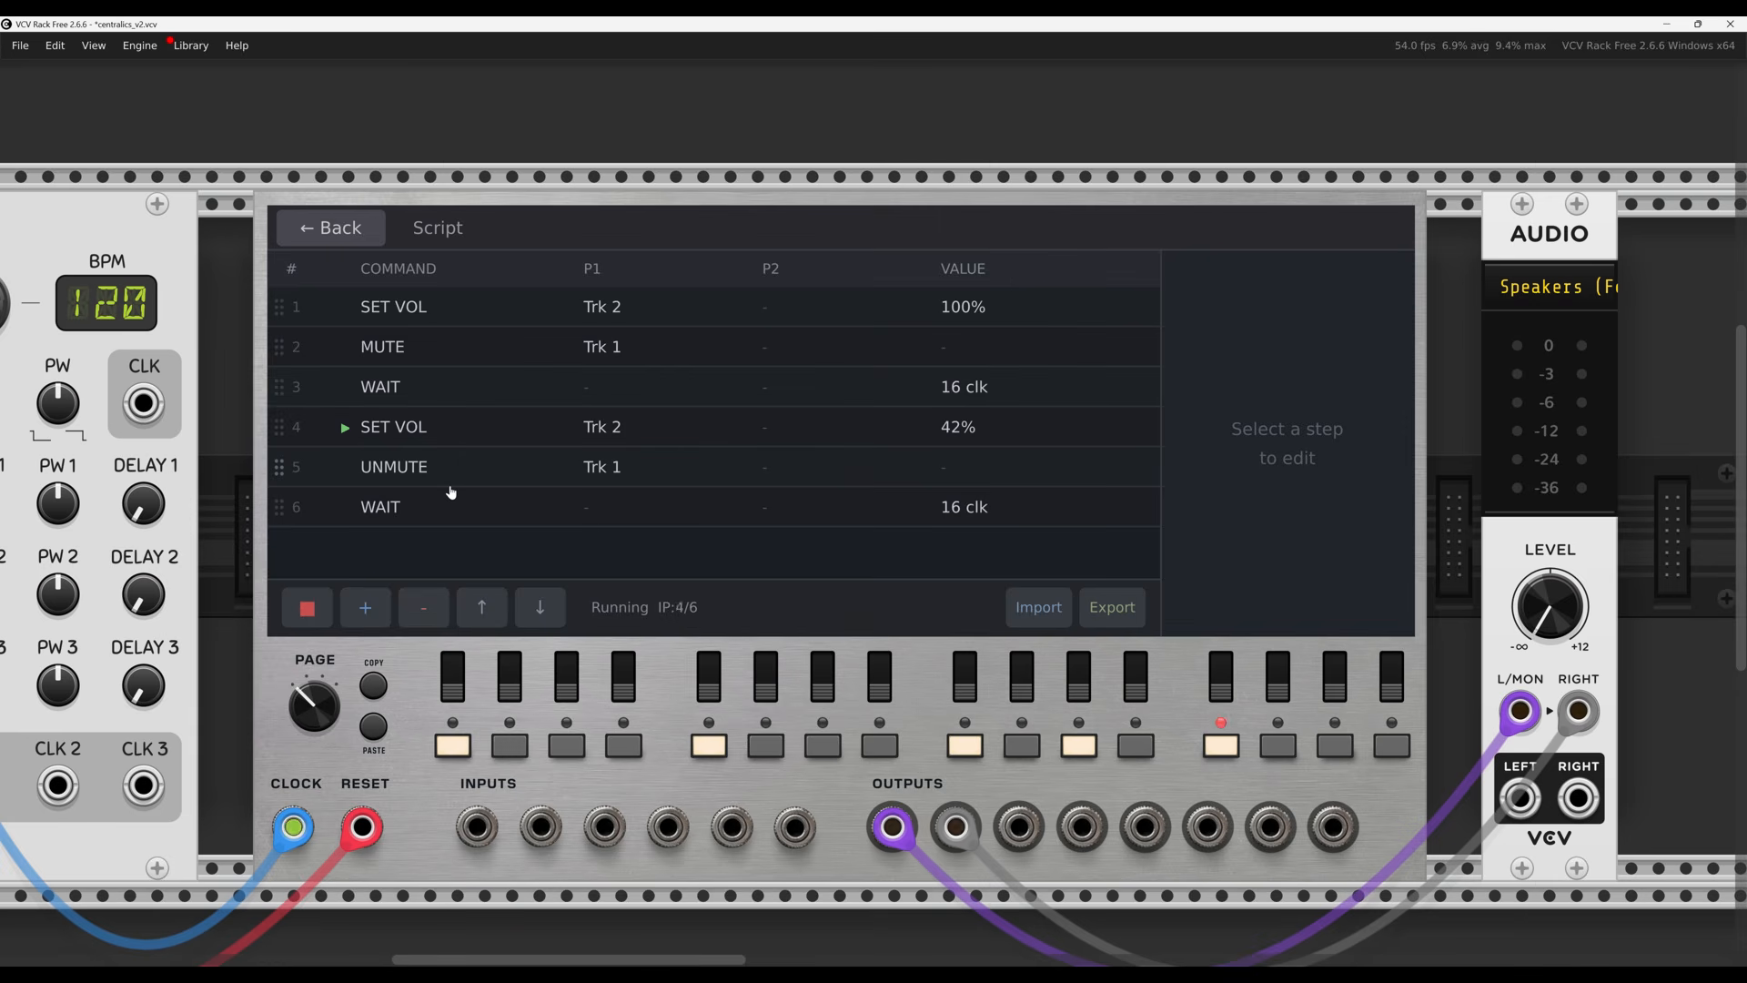
Review script steps 1 to 3 and the command types without changing anything
left_click(434, 314)
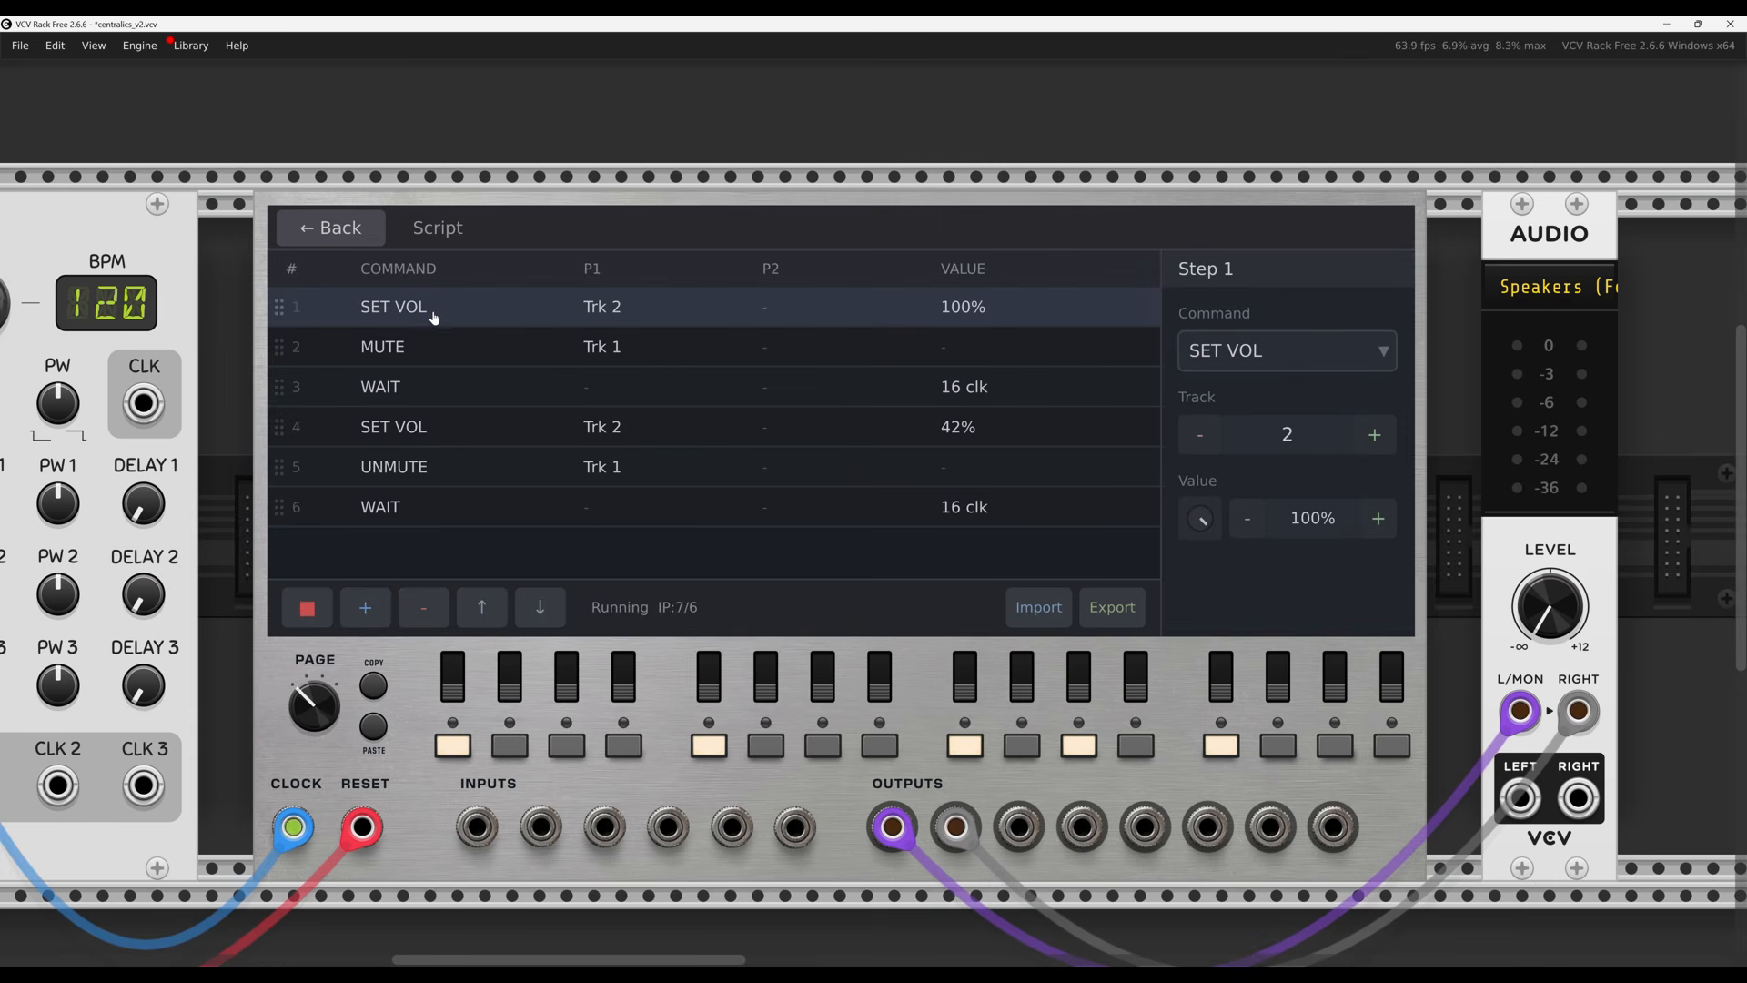
left_click(437, 356)
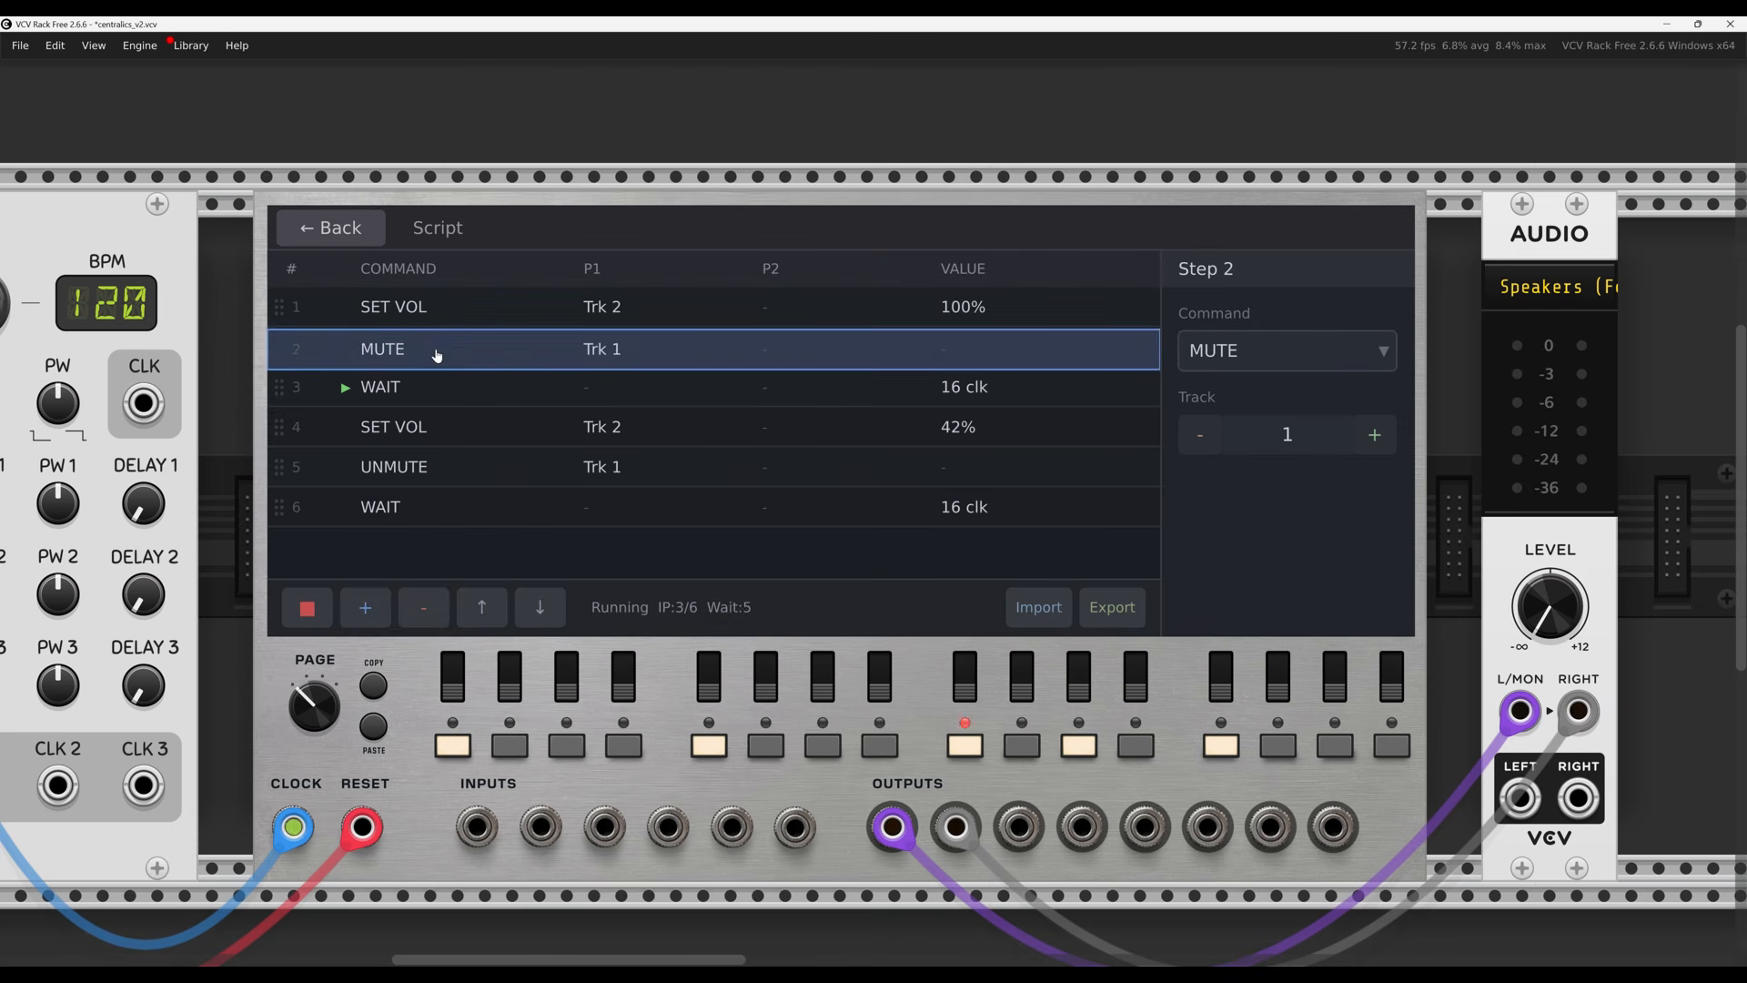
left_click(441, 402)
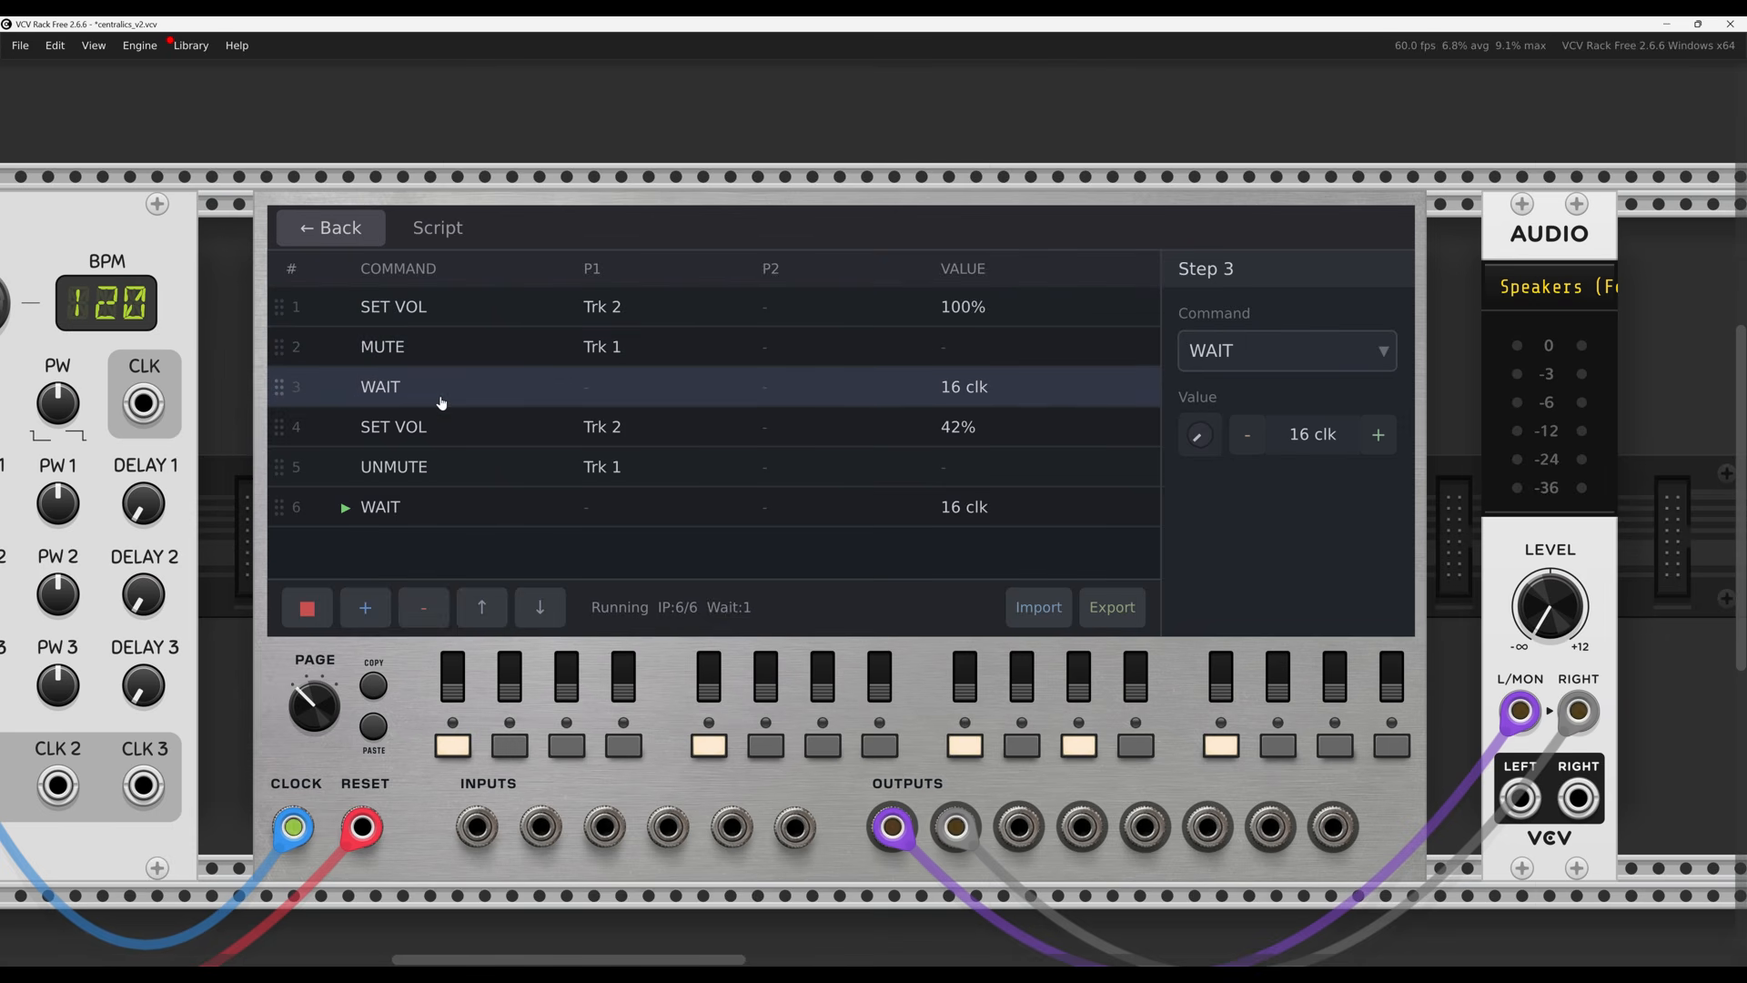
left_click(1288, 352)
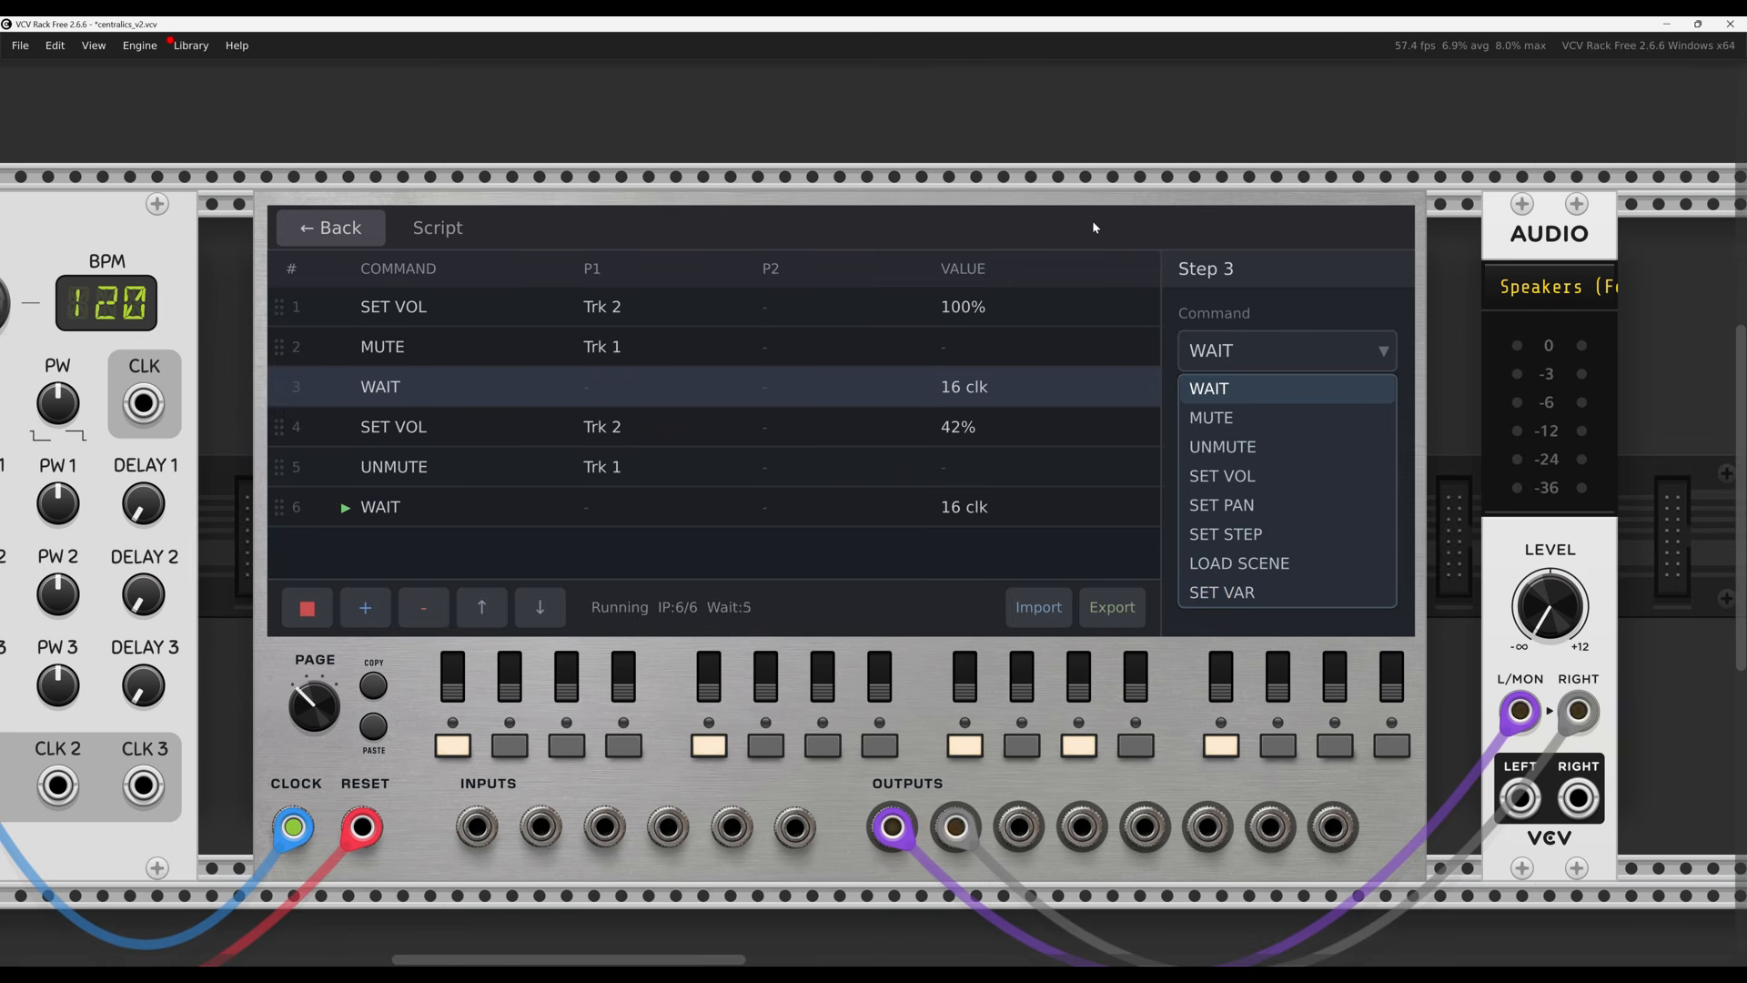
left_click(1287, 350)
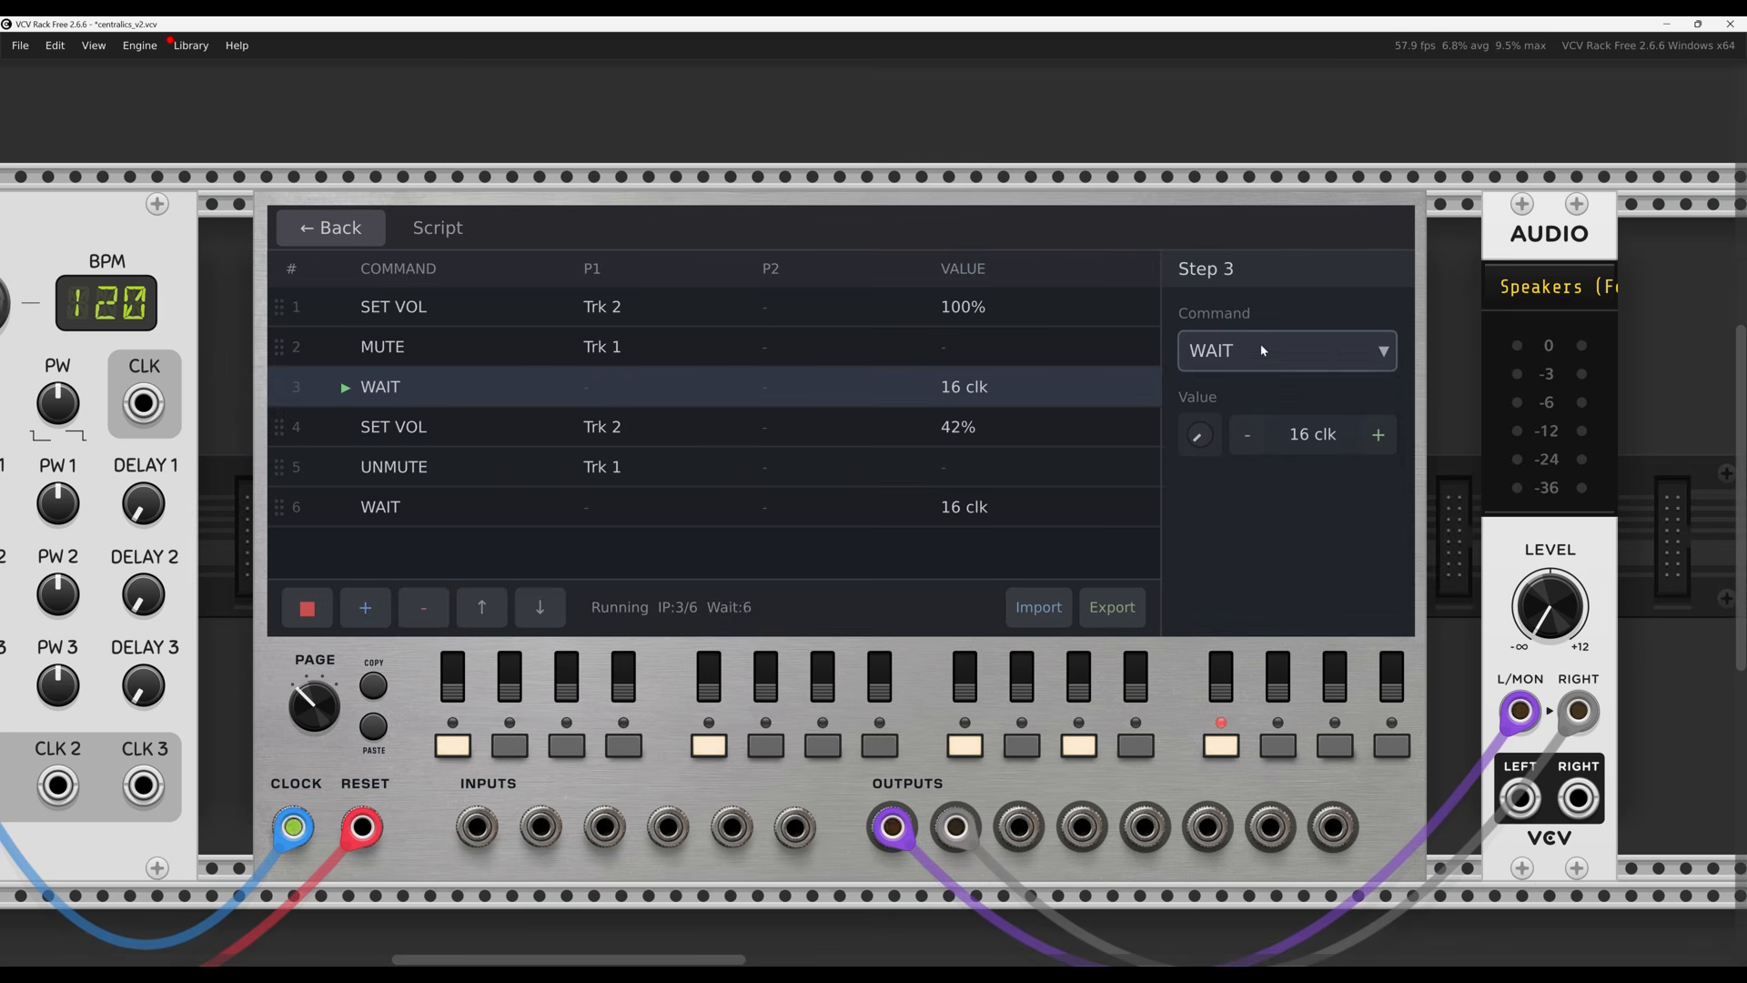
Raise step 4's volume value, target it at track 3, and restart the script
left_click(444, 435)
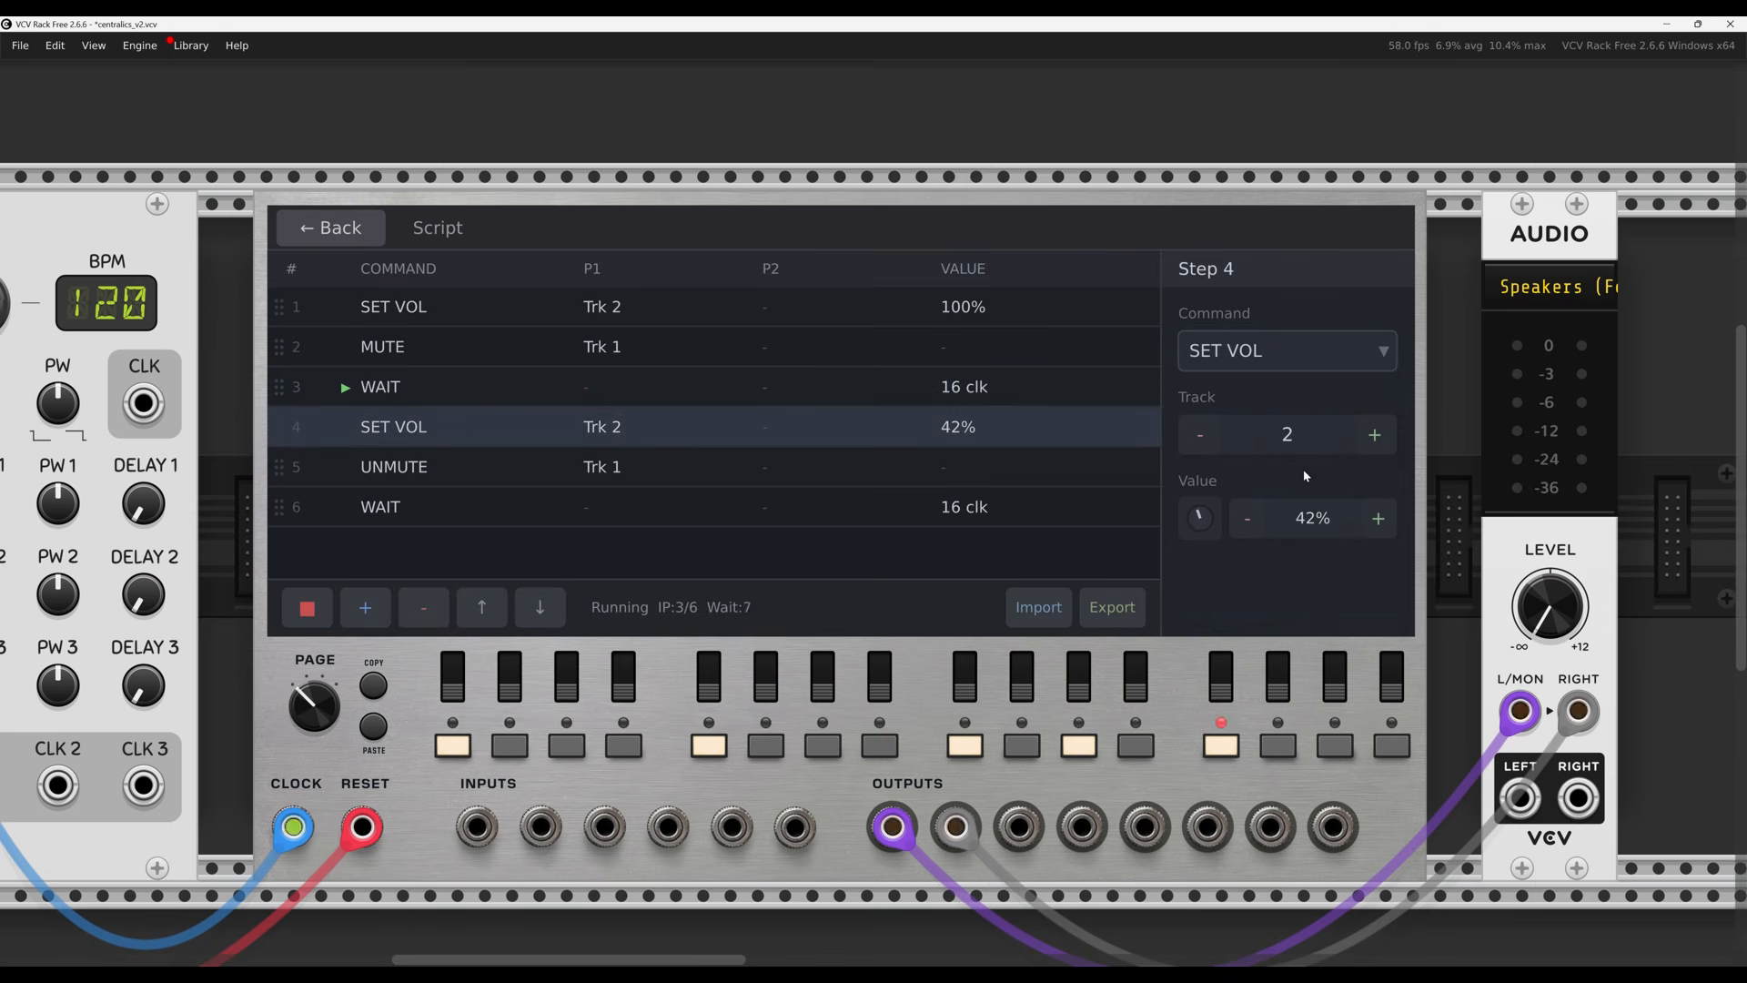
left_click_drag(1200, 517, 1264, 463)
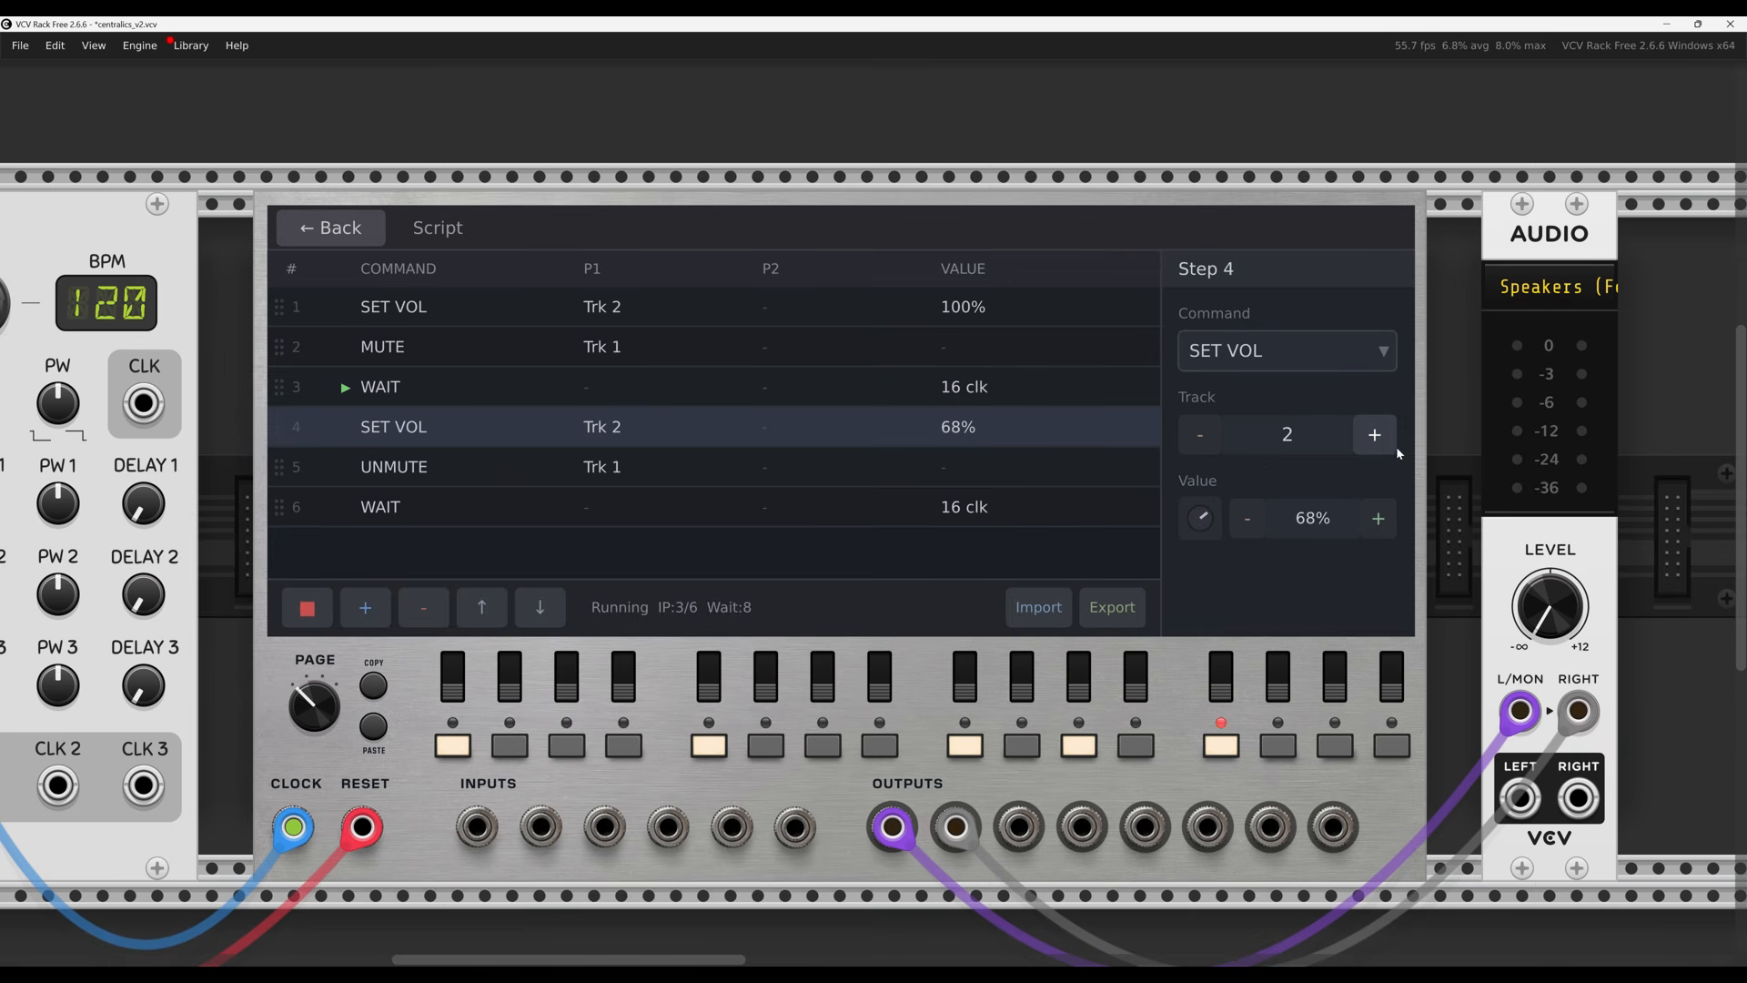
left_click(1374, 435)
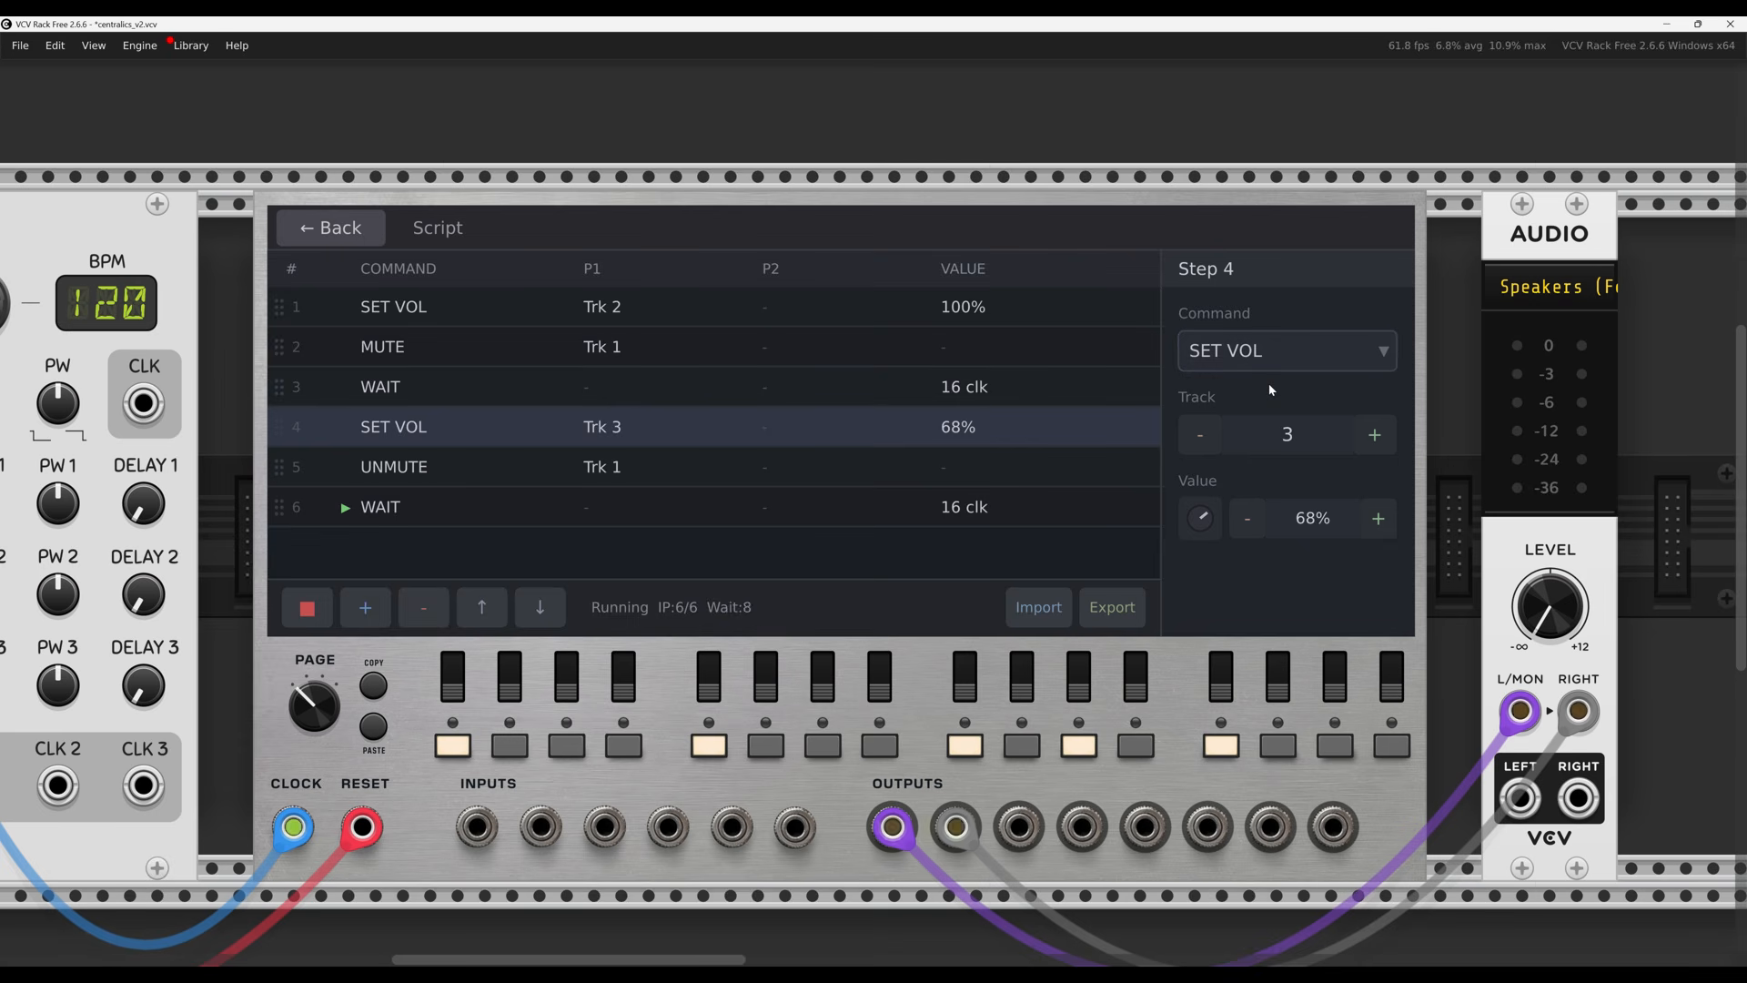
left_click(306, 617)
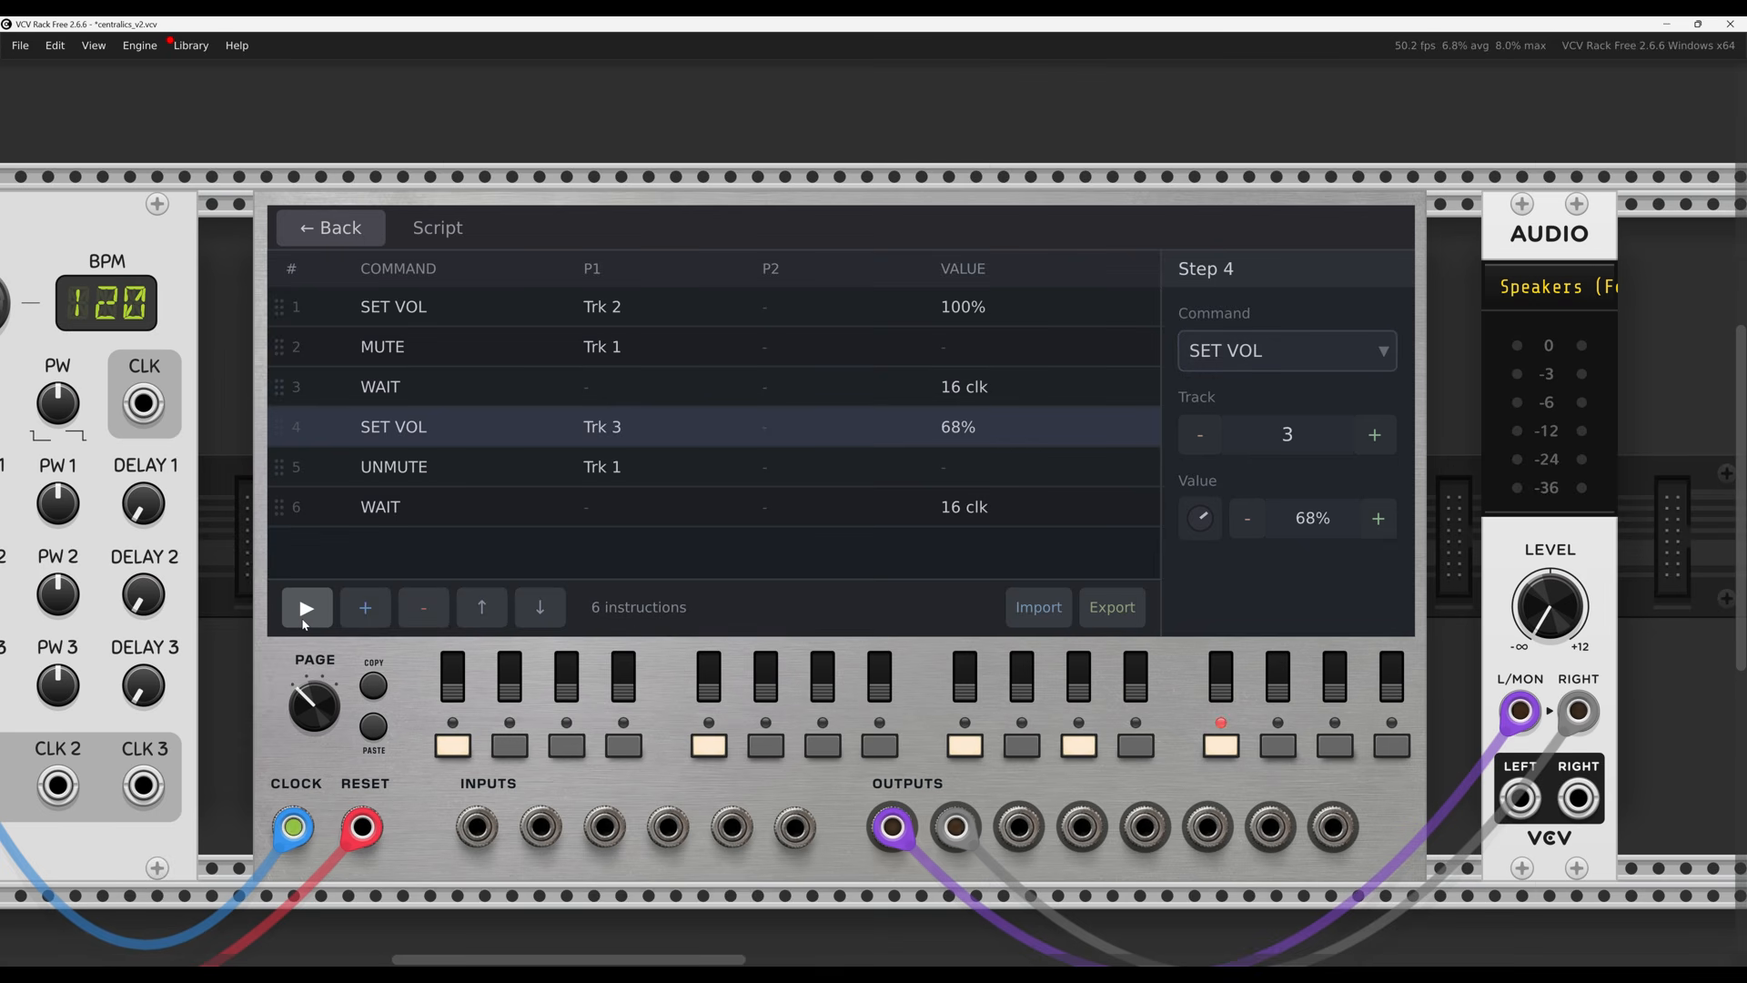
left_click(306, 610)
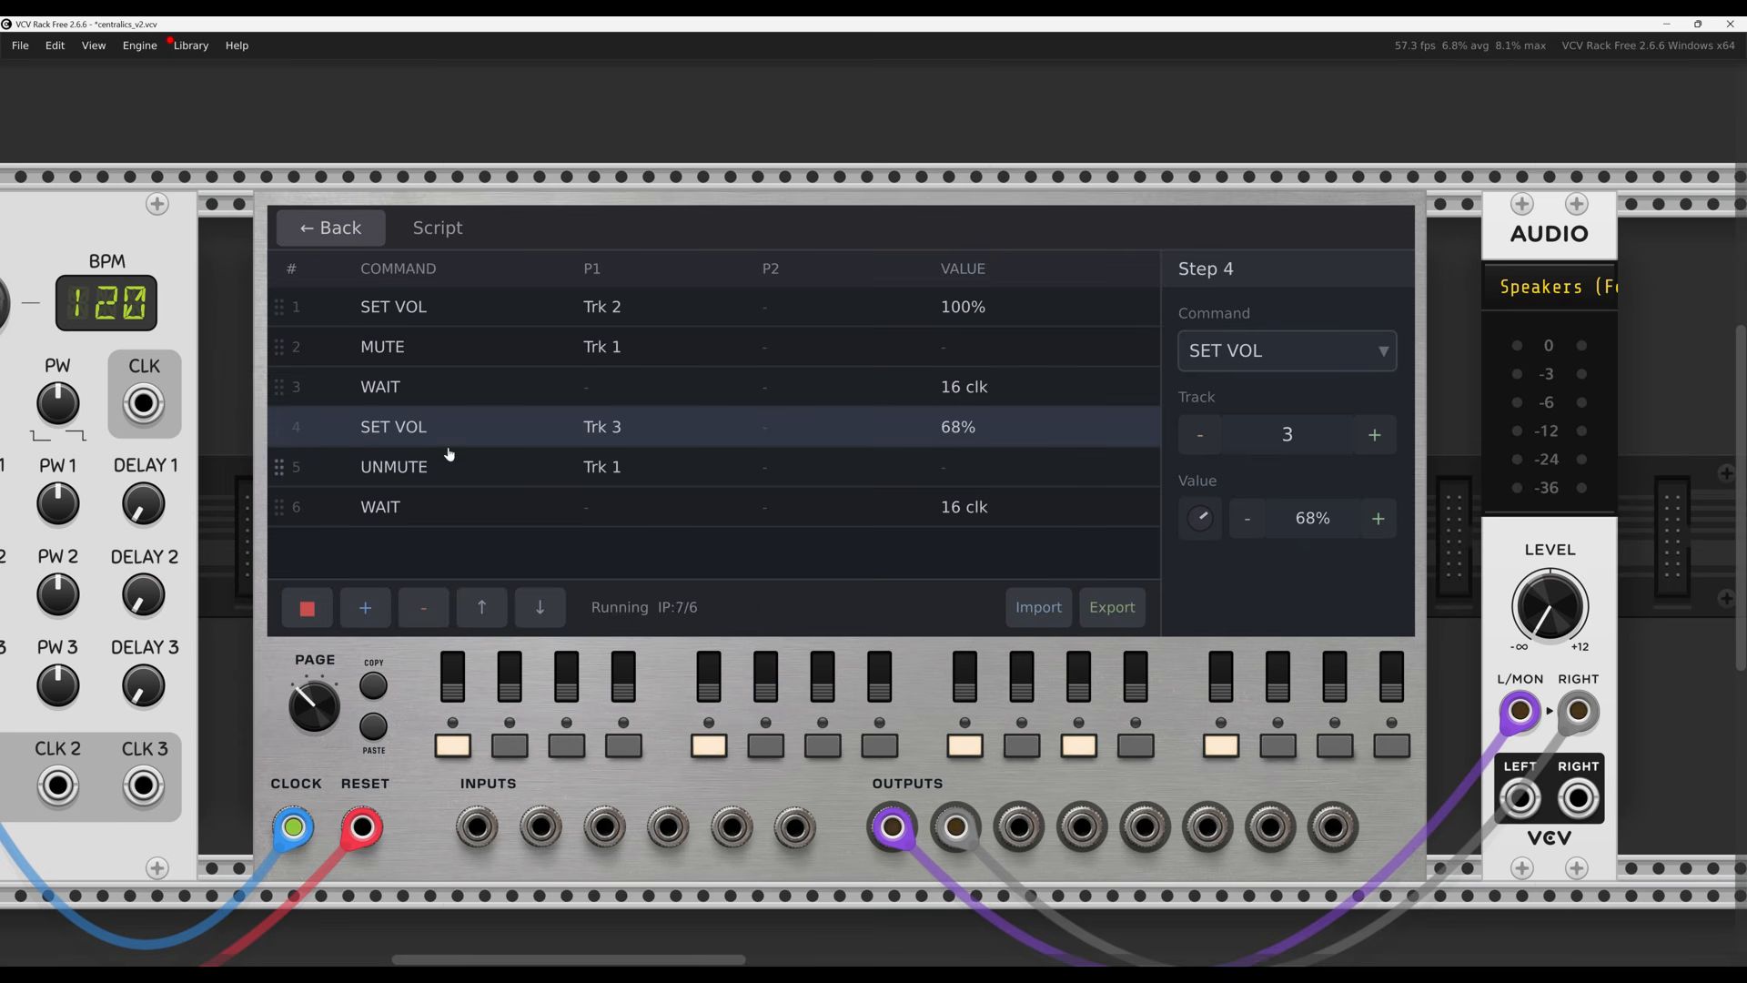
Make step 4 a SET VAR command writing 45 to slot 6, then return to the mixer
left_click(1325, 353)
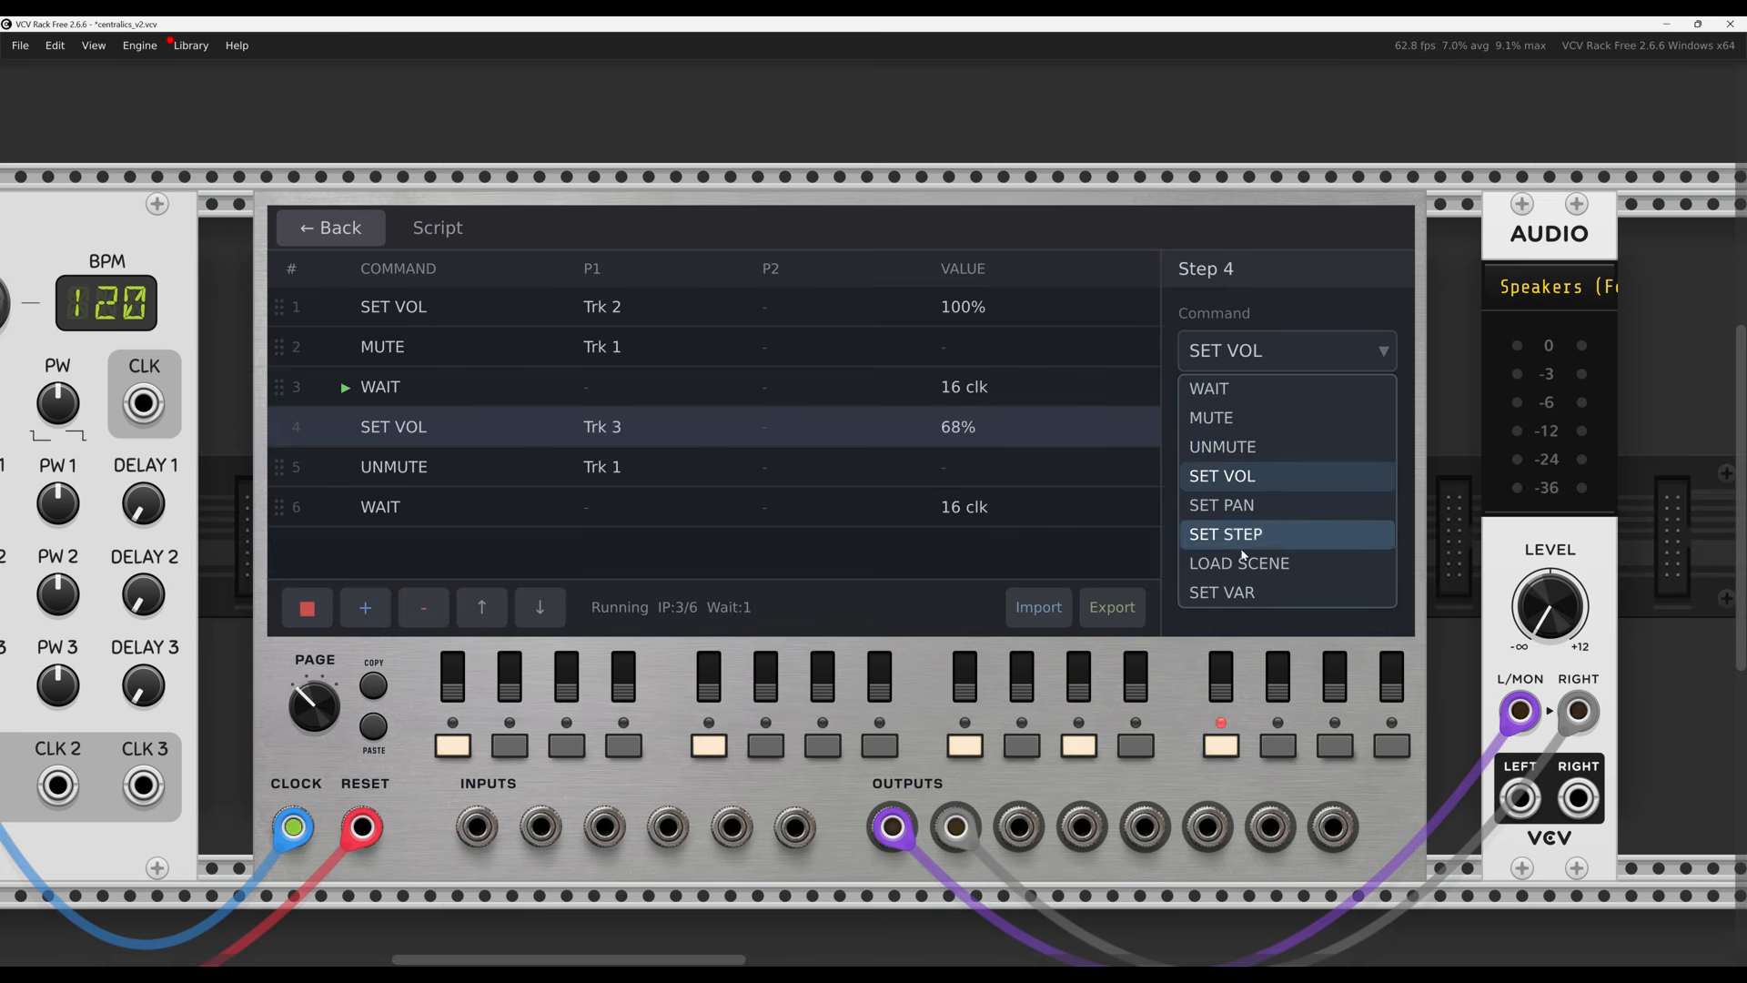
left_click(1234, 592)
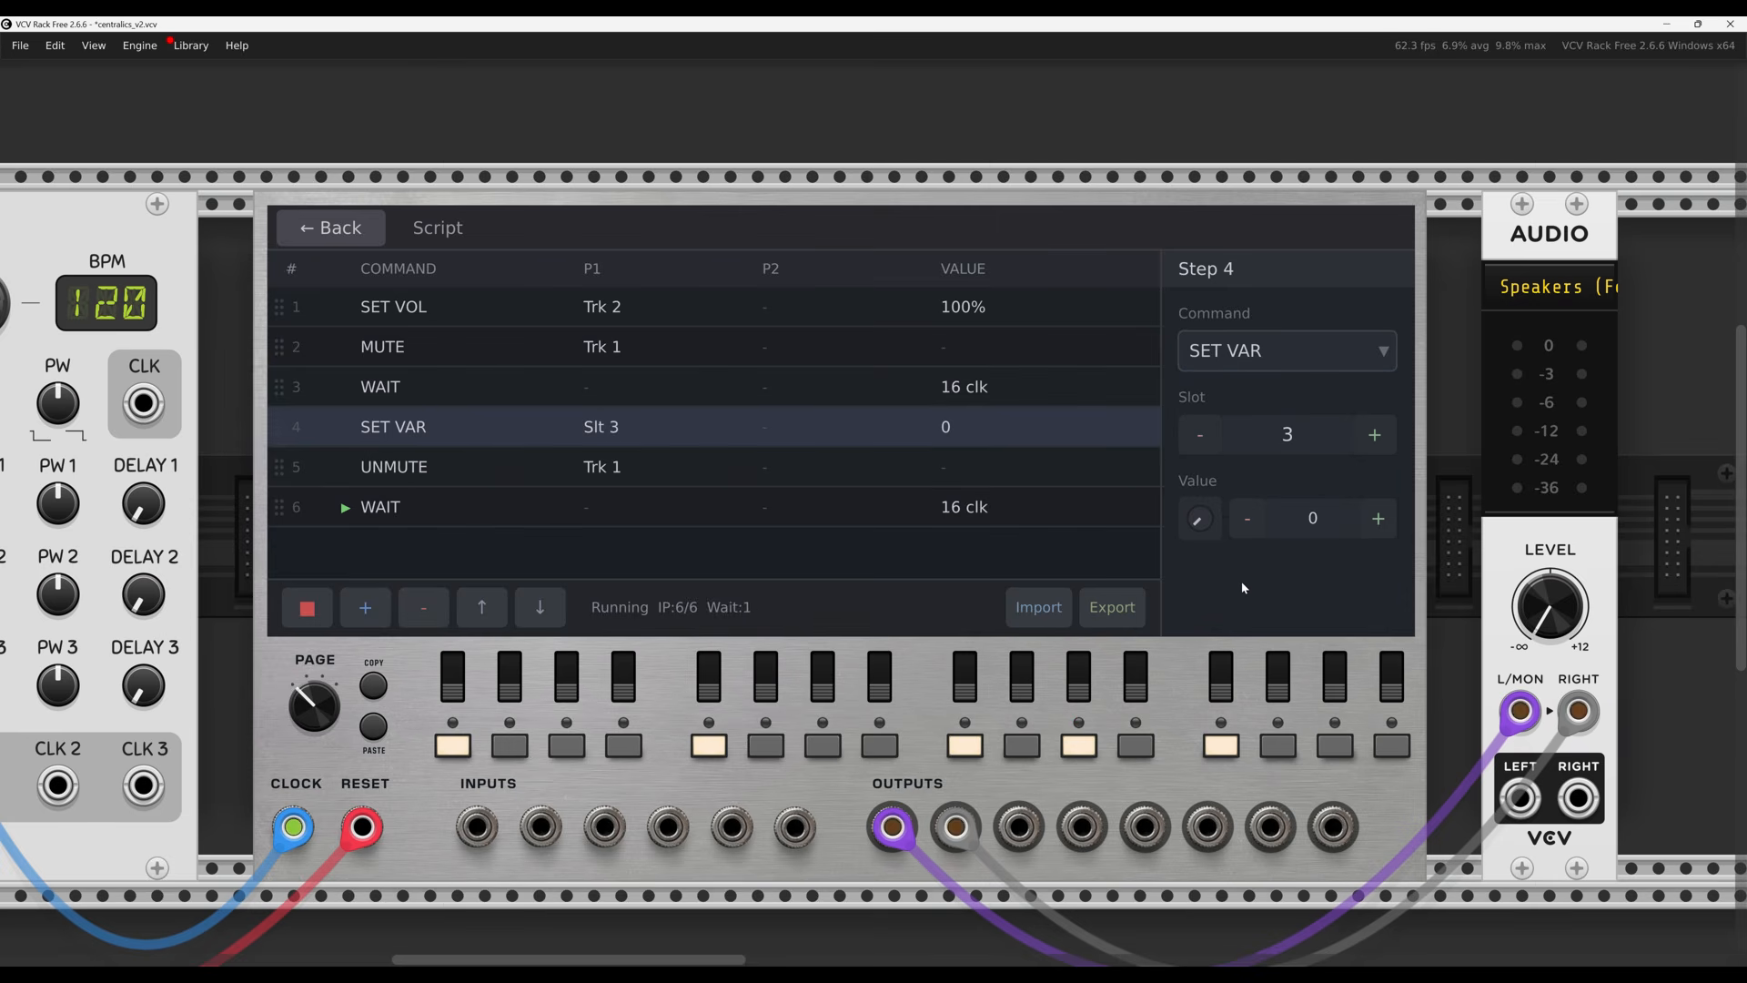
mouse_move(1197, 518)
left_mouse_down()
mouse_move(1203, 469)
mouse_move(1198, 496)
left_mouse_up()
left_click(1375, 436)
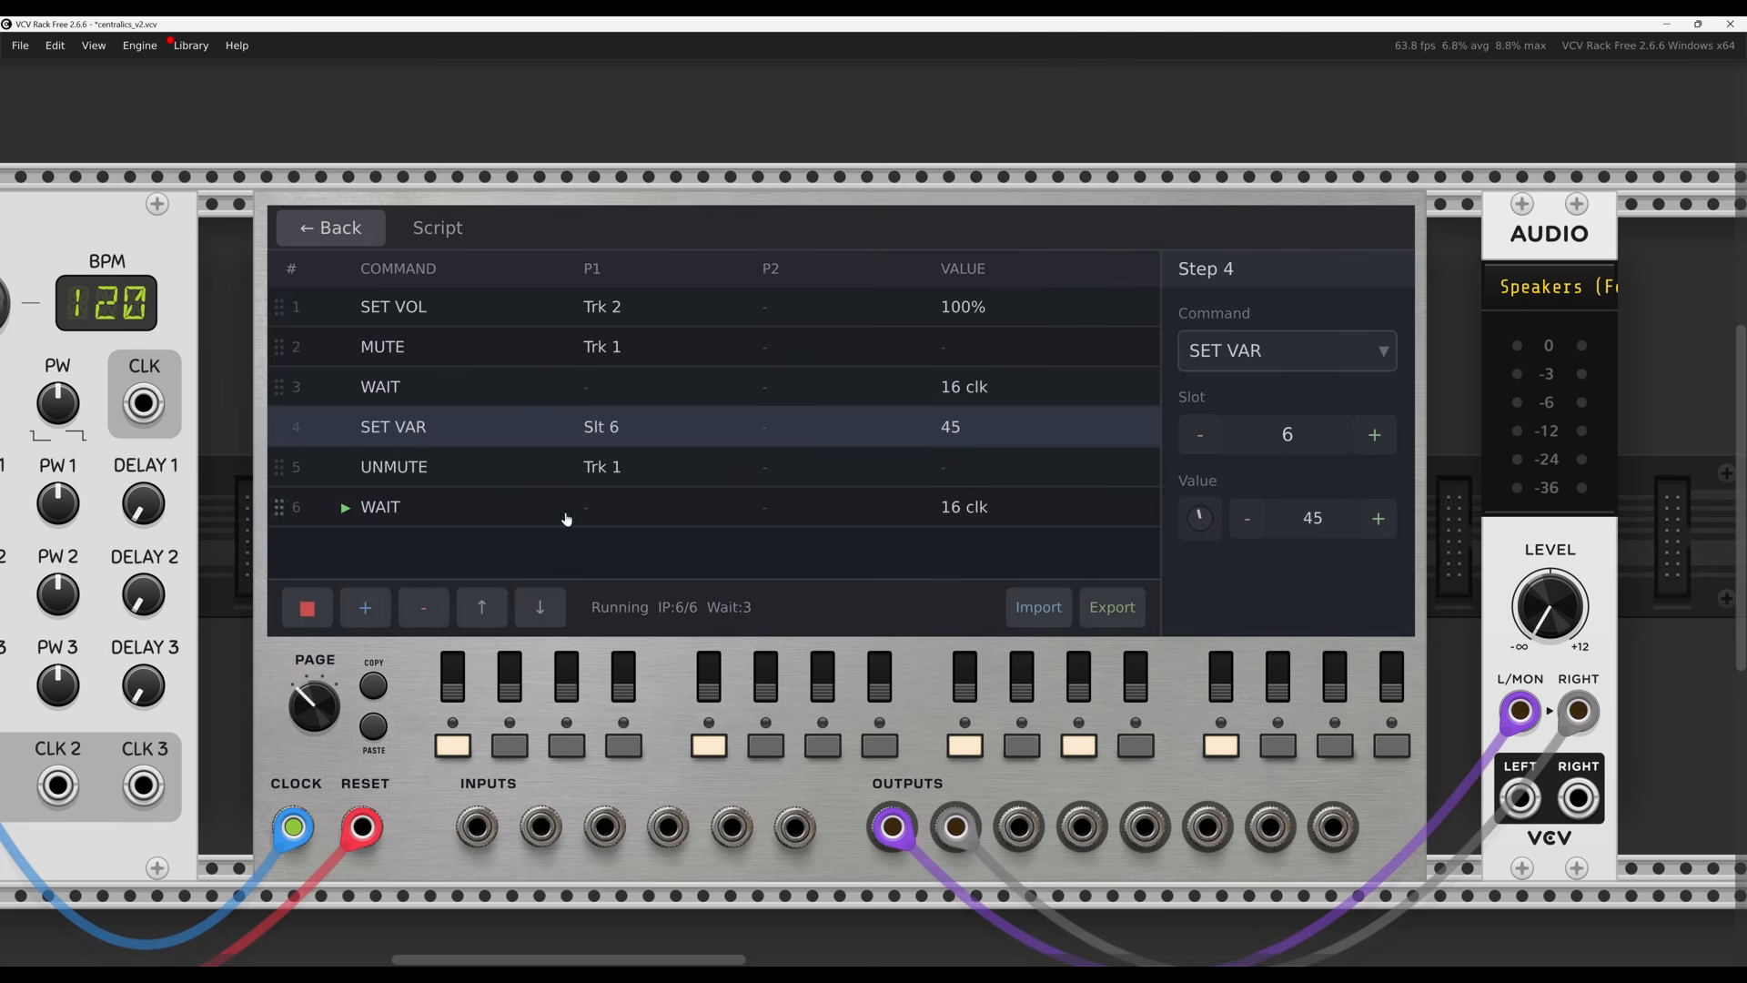
left_click(366, 229)
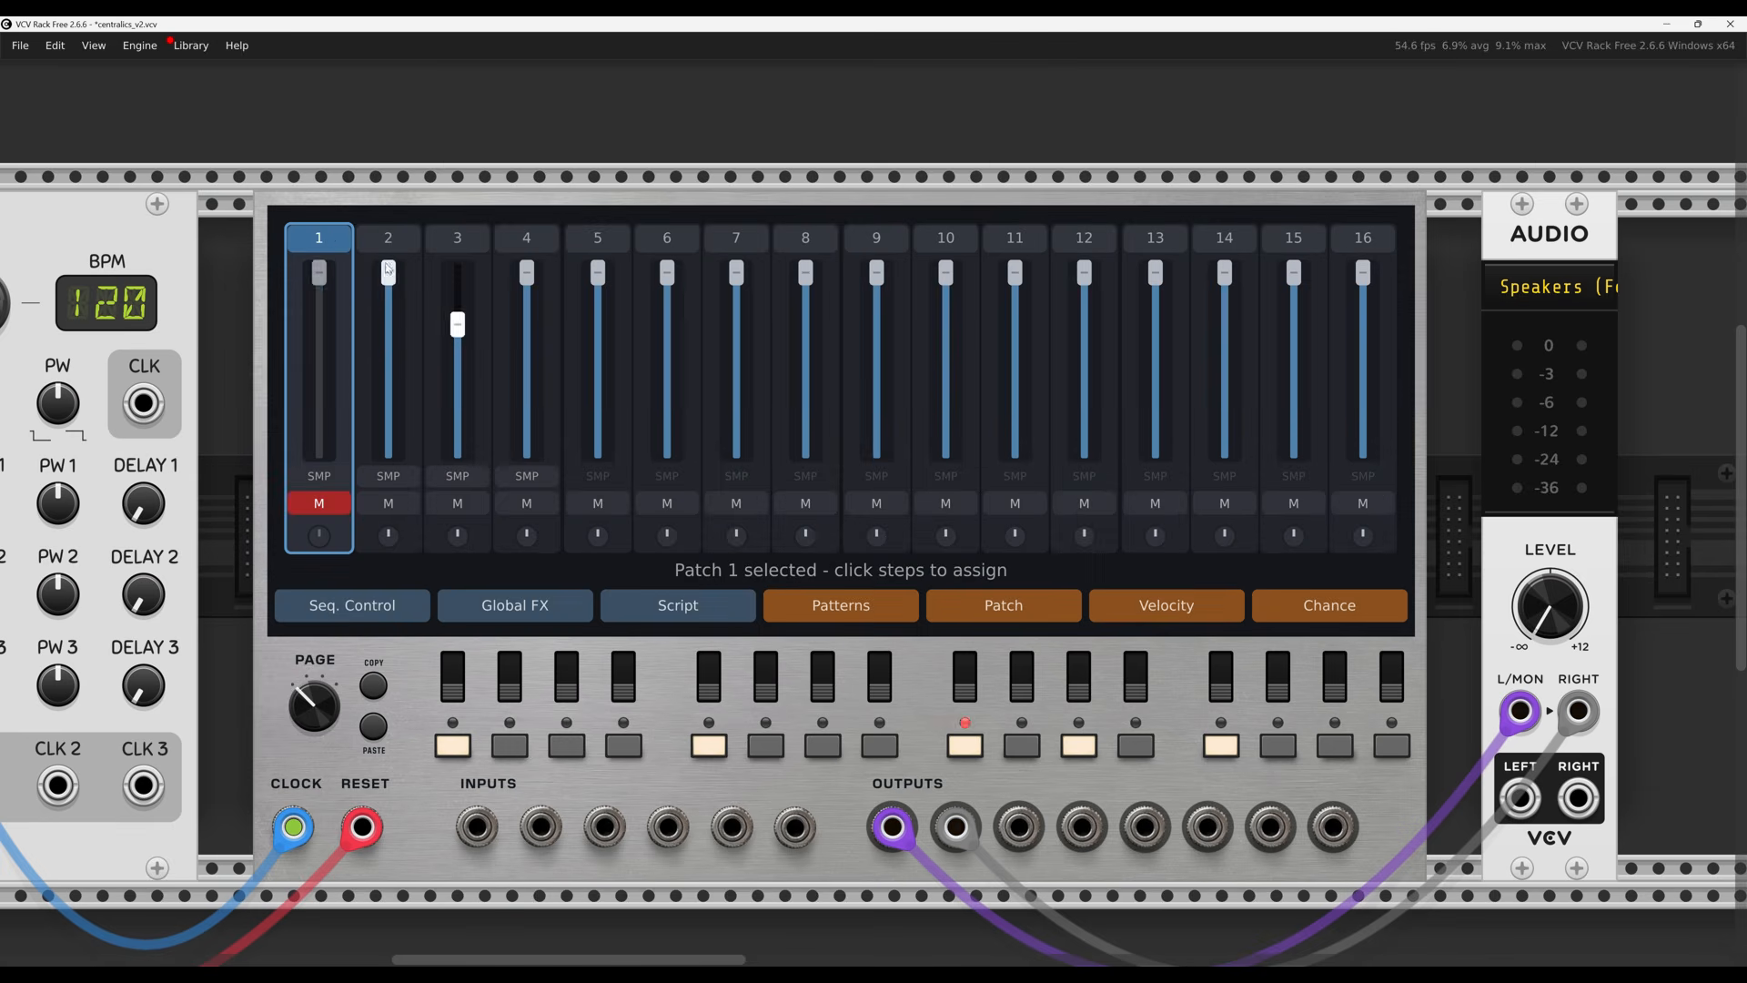
Add a Script Var node reading slot 4 to Patch 1, feeding TrigSample's V/OCT input
double_click(326, 239)
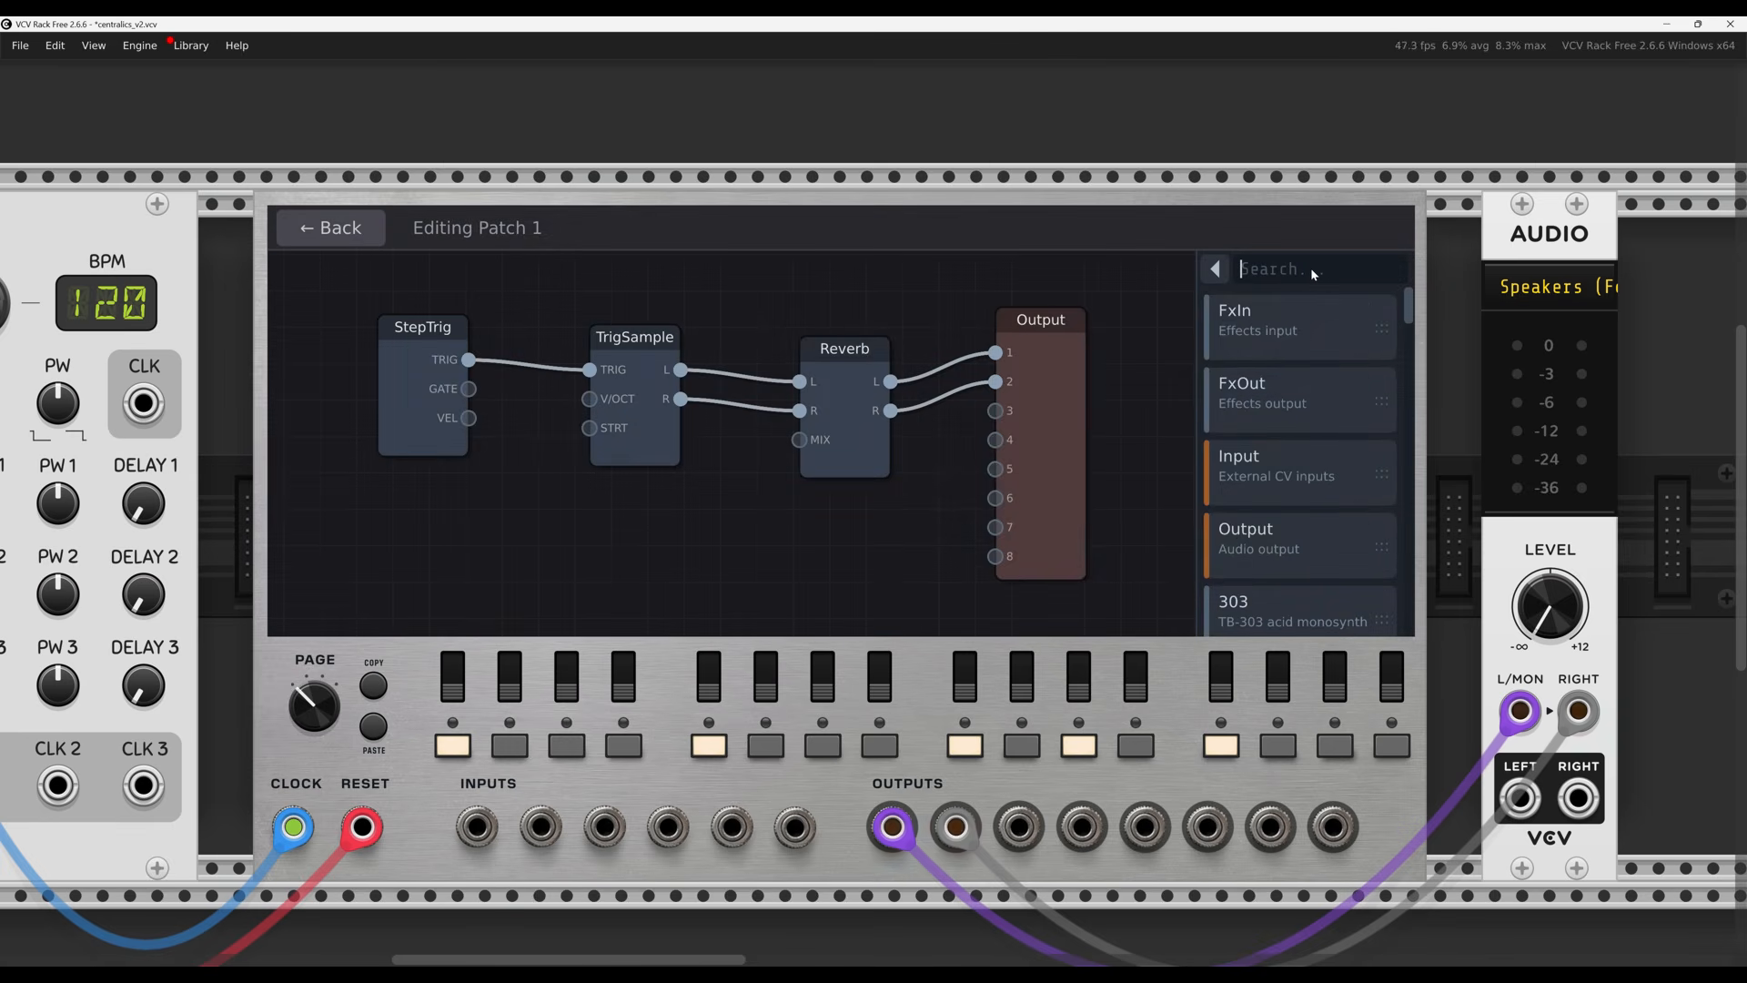
type("scrip")
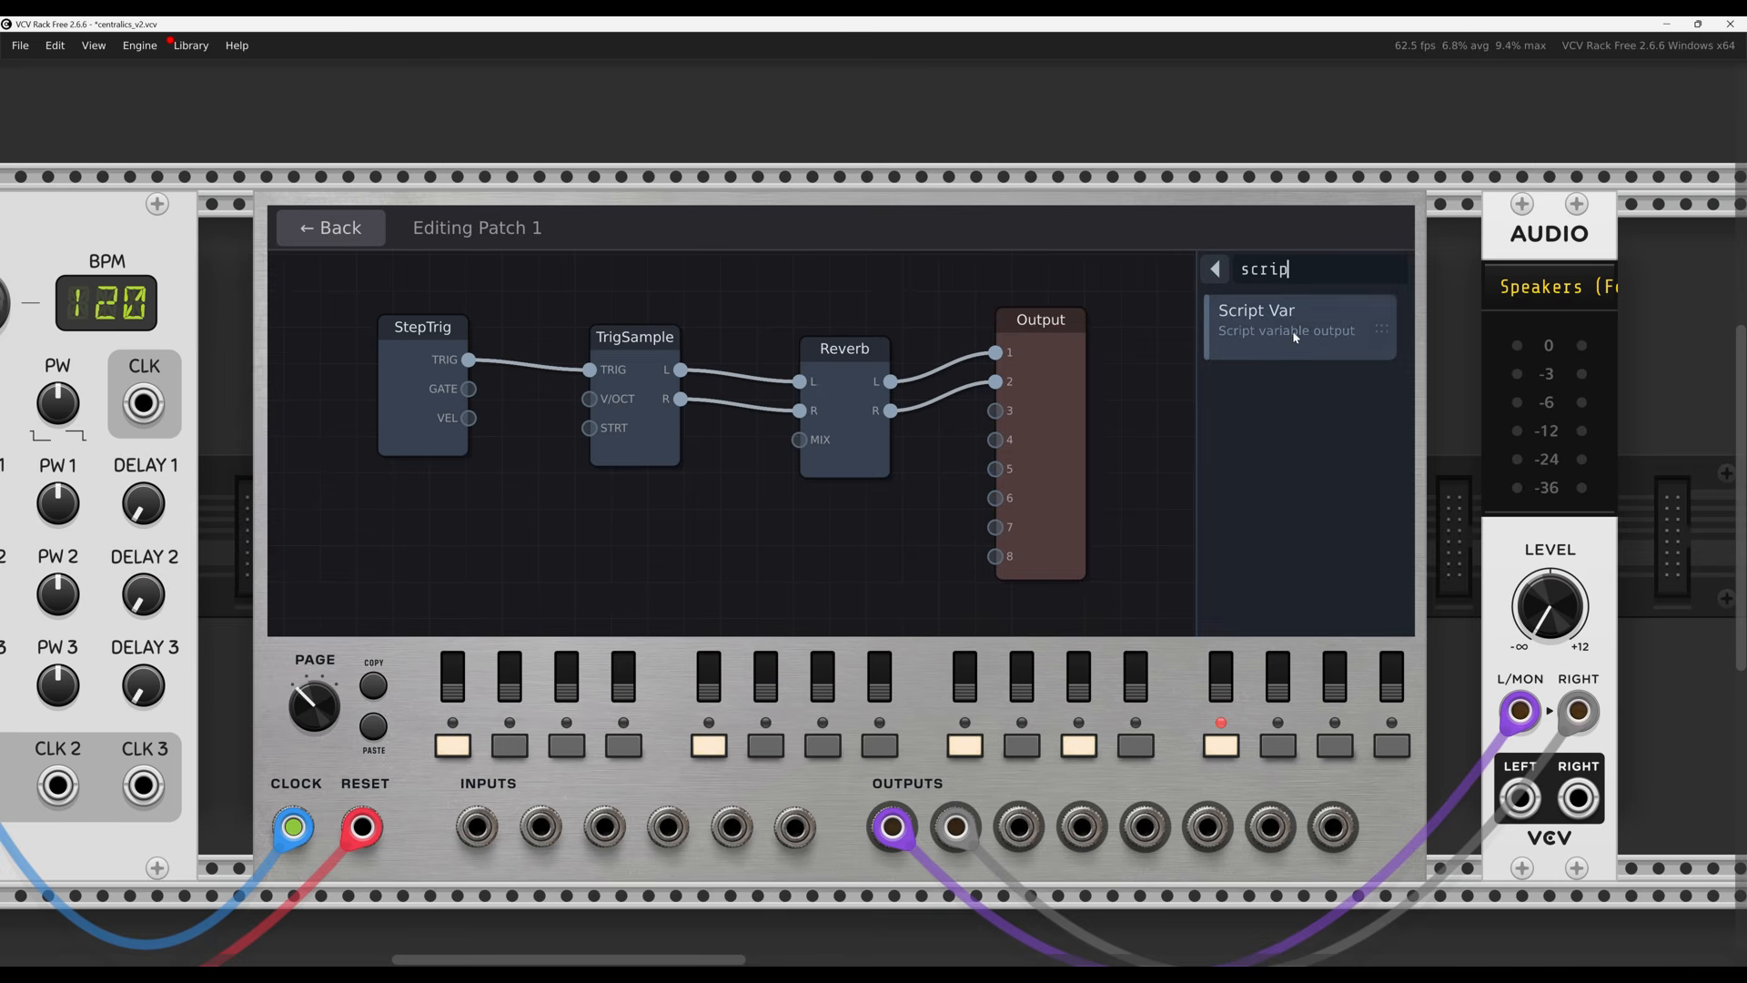
left_click_drag(1296, 337, 590, 400)
left_click(525, 577)
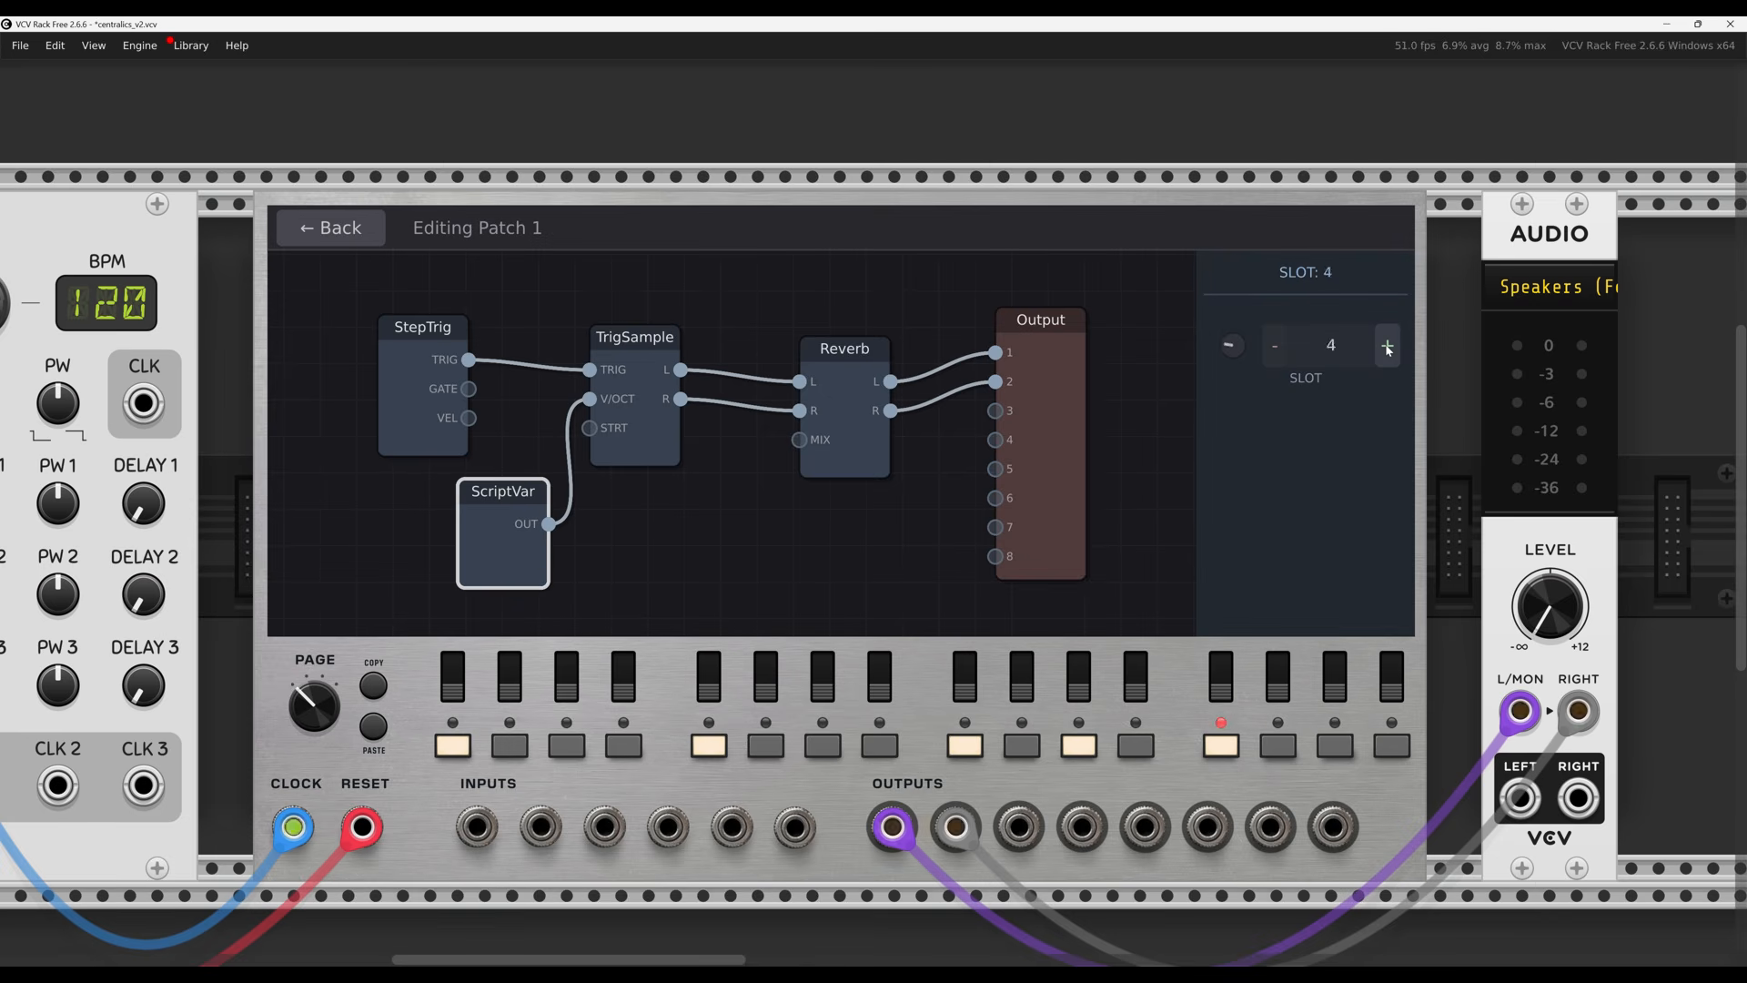
left_click(698, 568)
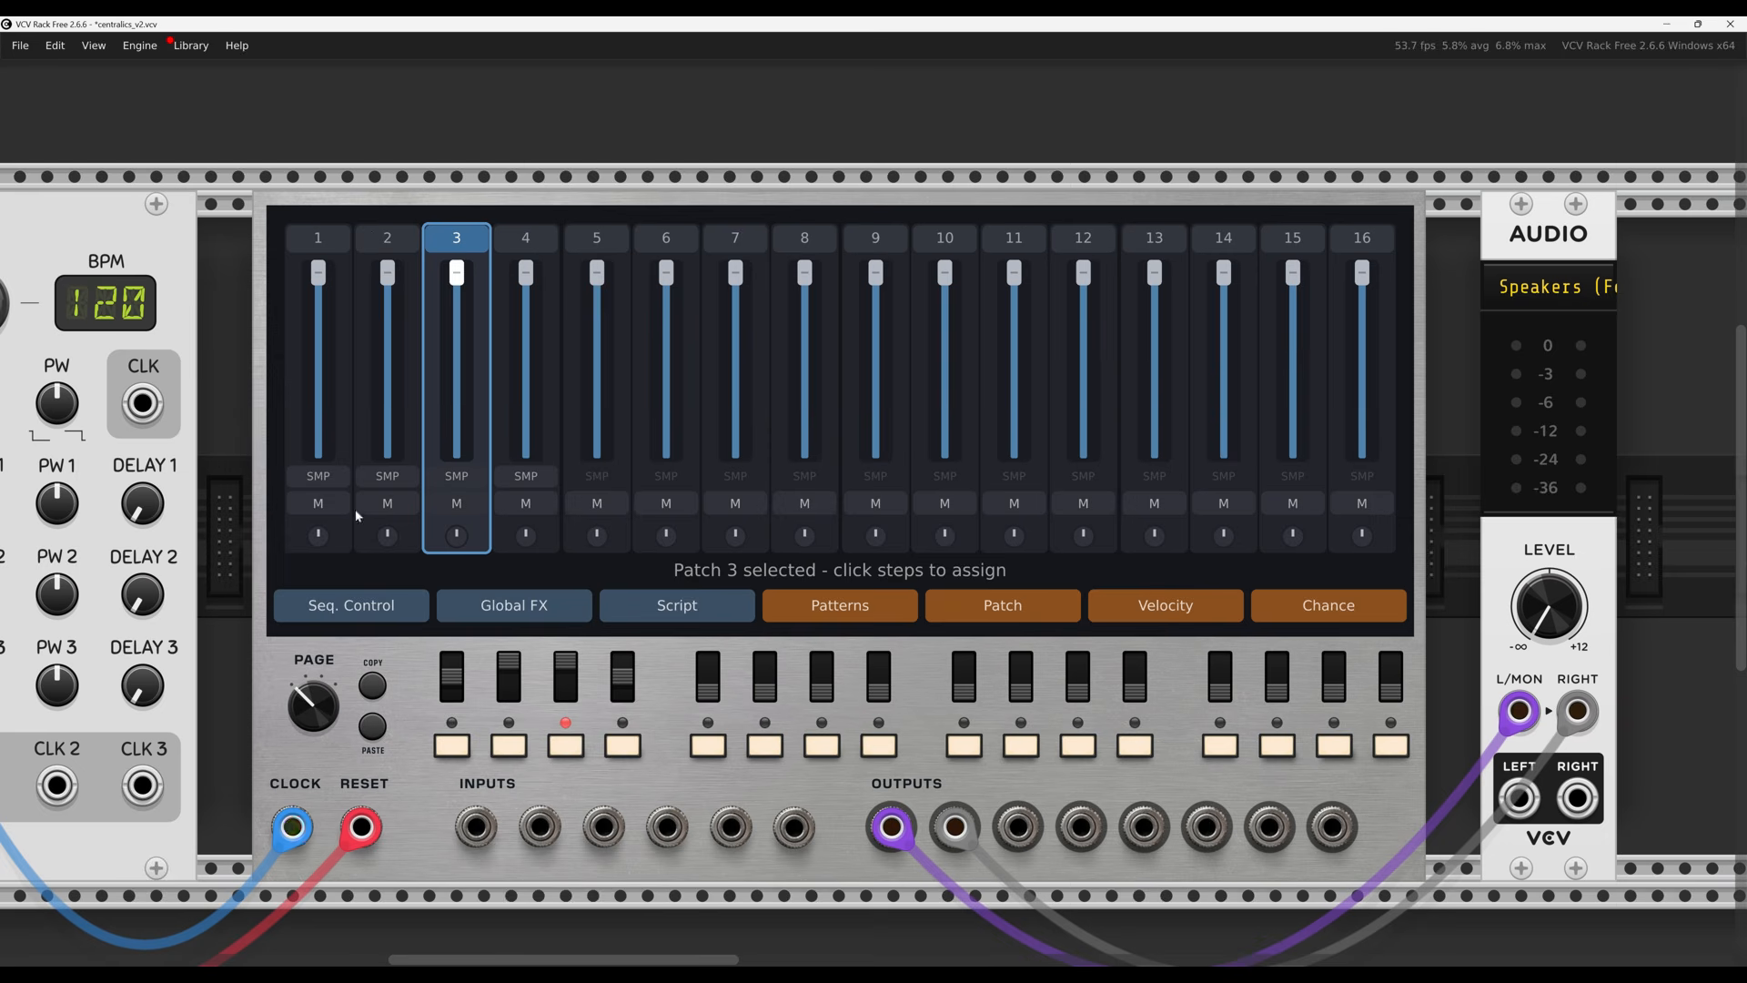
Save the current groovebox scene to snapshot Slot 1
right_click(411, 657)
mouse_move(484, 881)
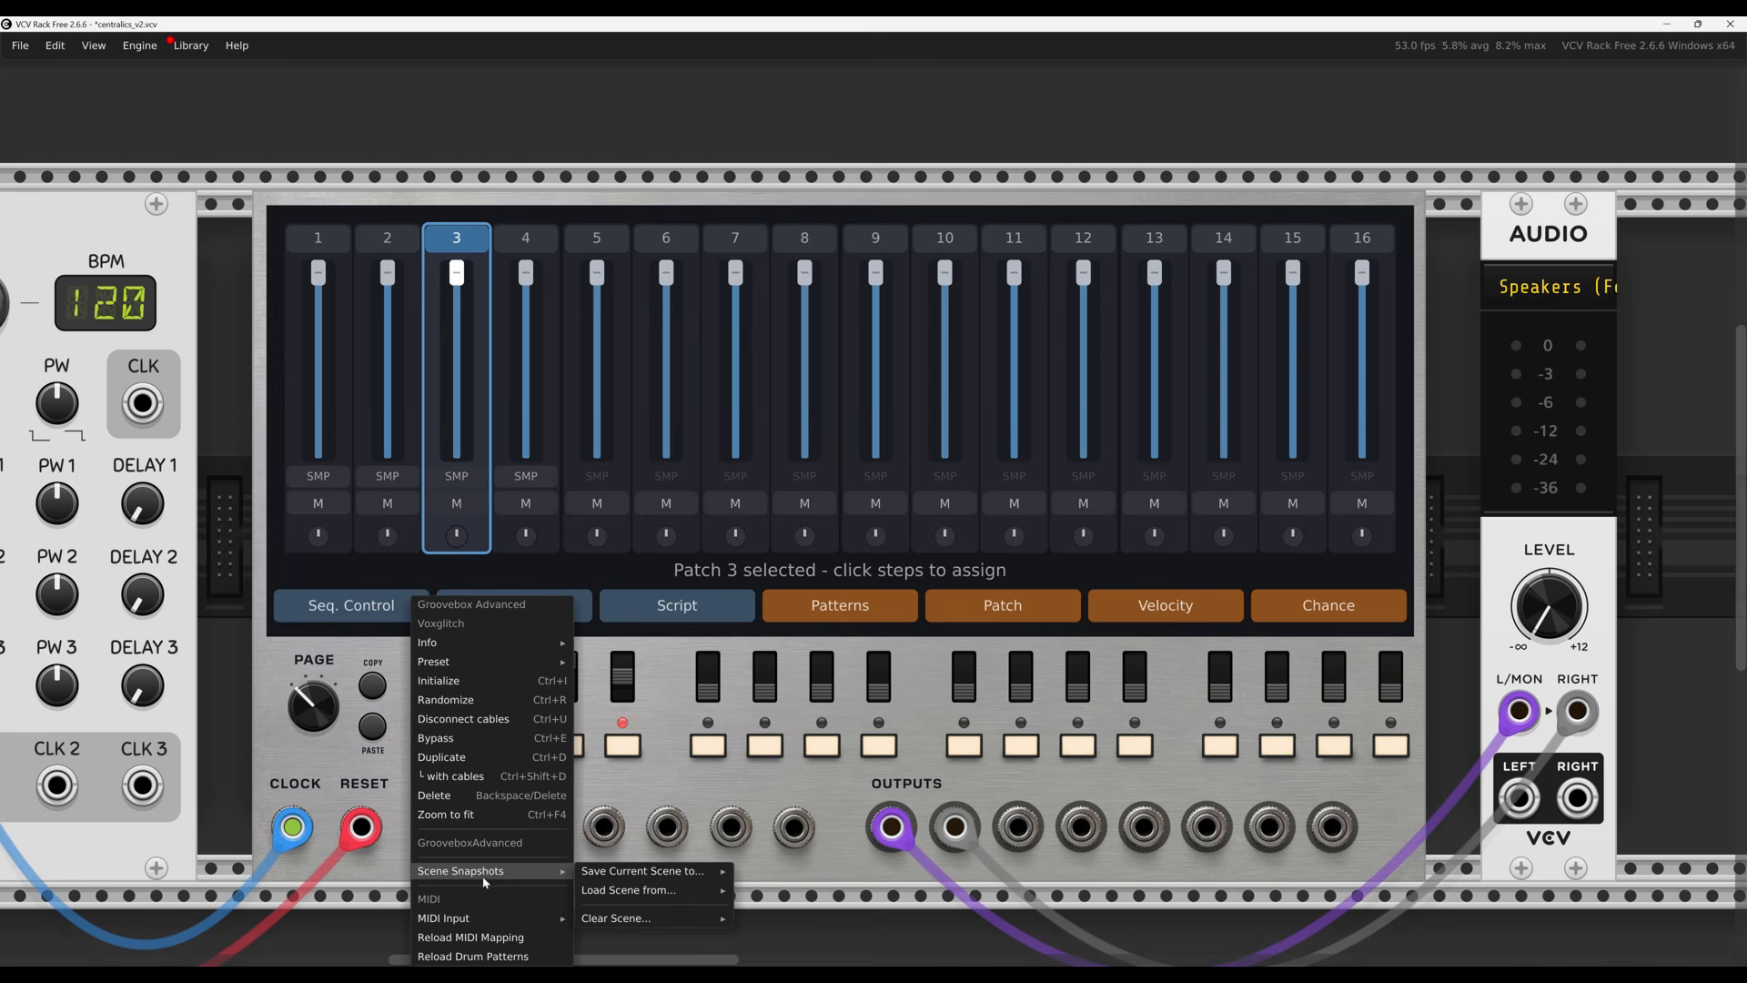
mouse_move(616, 874)
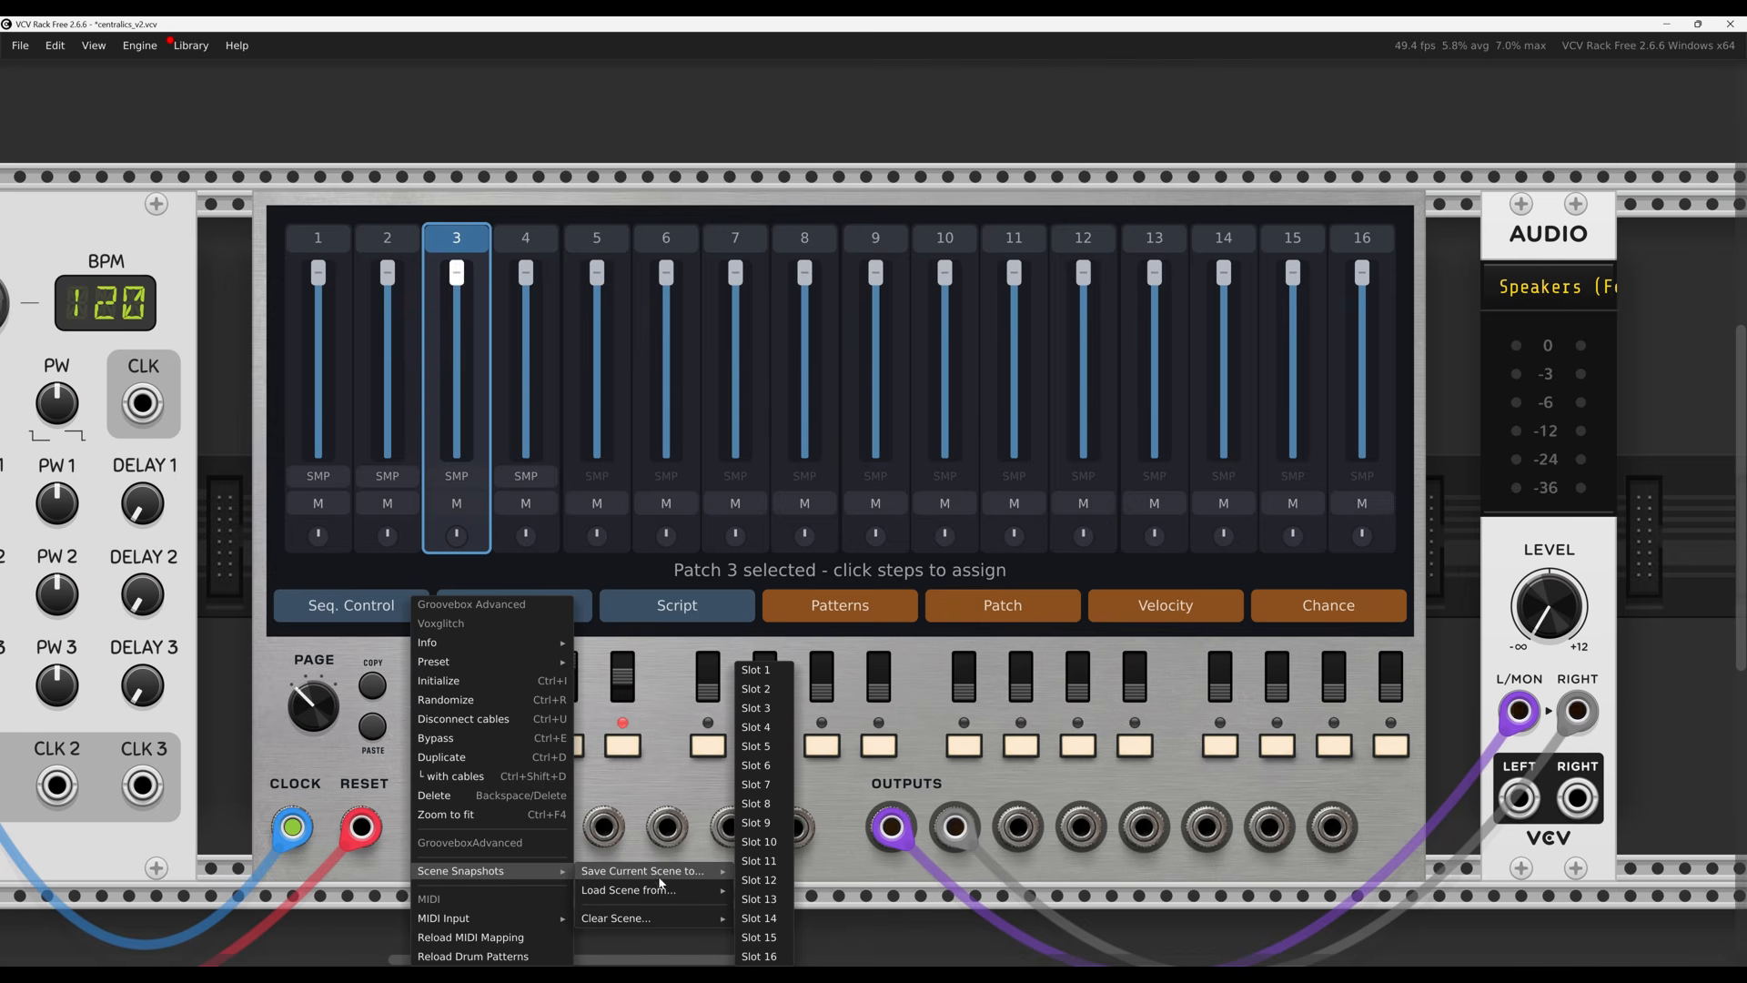
left_click(763, 669)
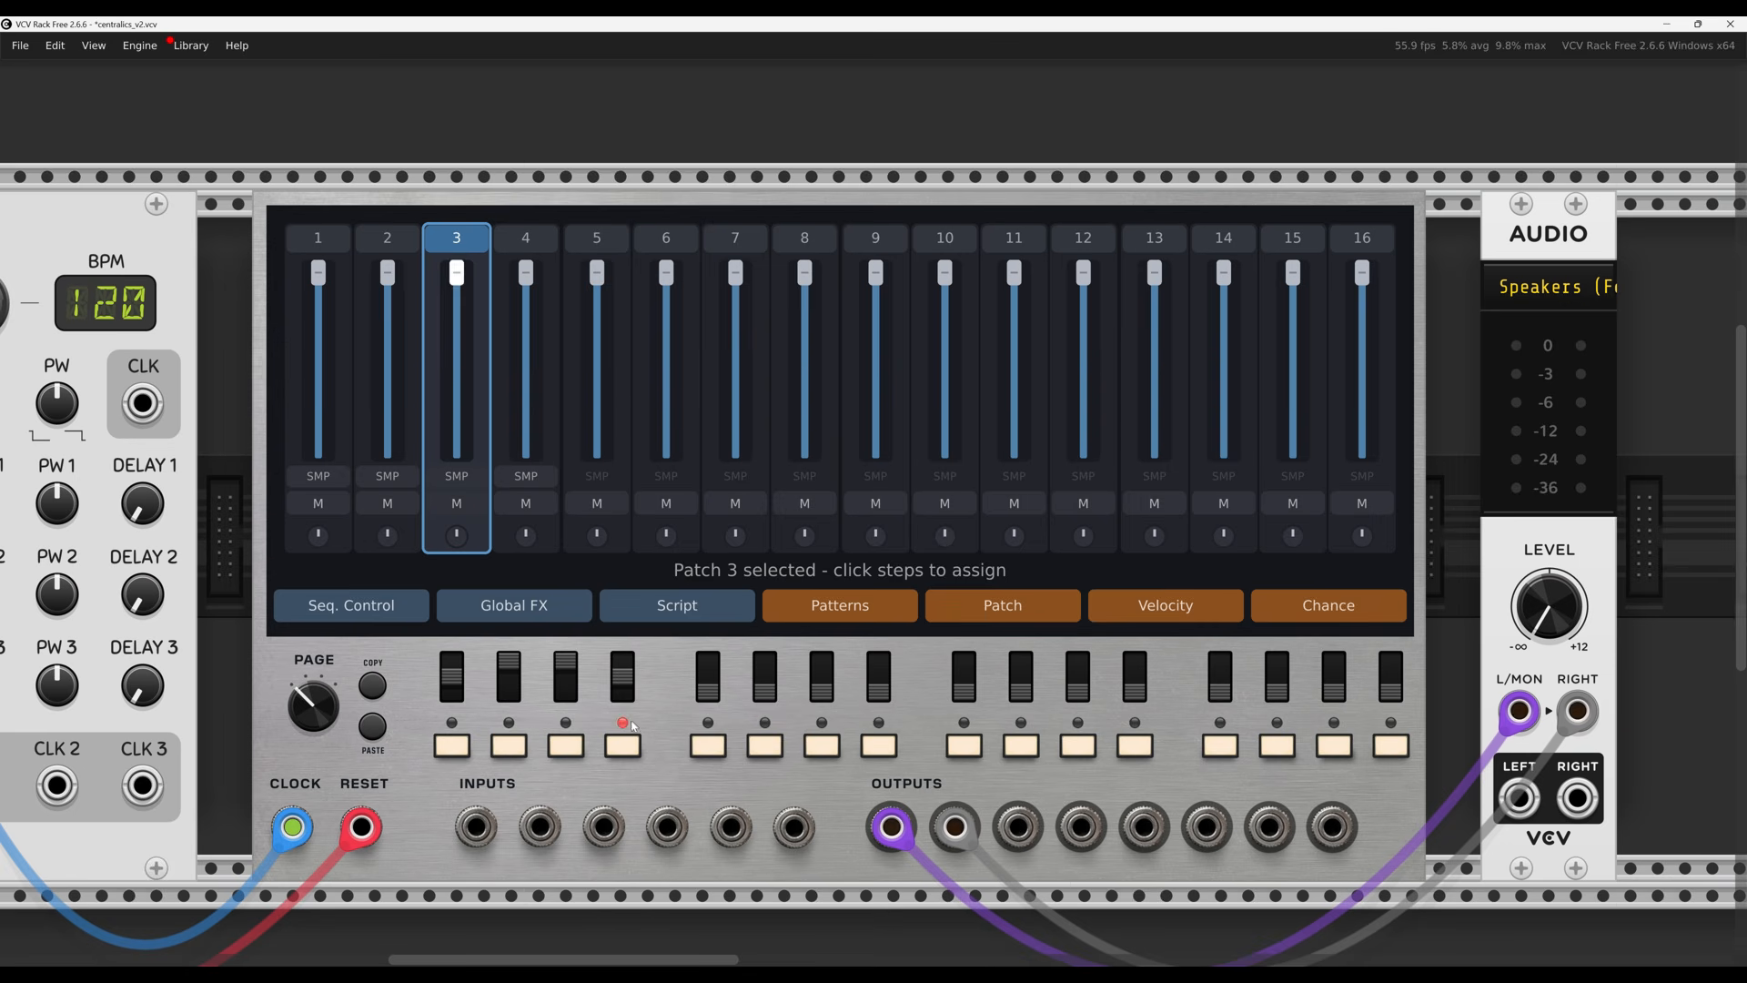
Switch off steps 4, 3 and 6 of the current pattern
left_click(623, 745)
left_click(565, 746)
left_click(764, 745)
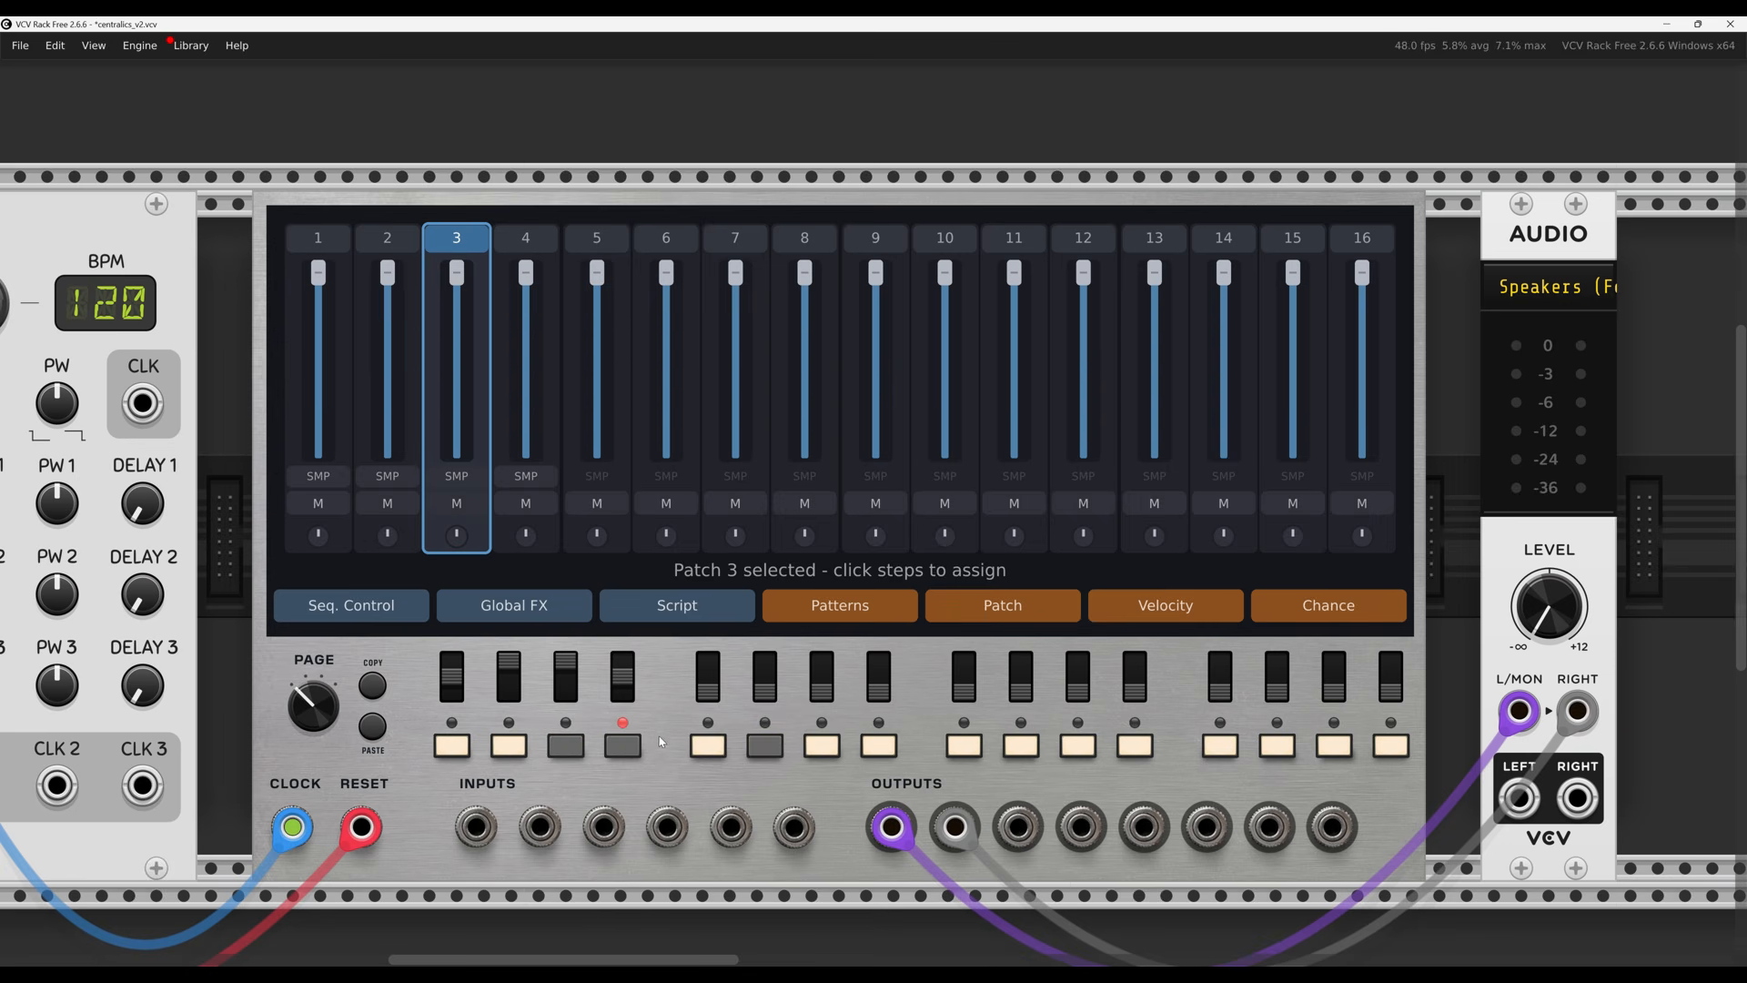
Save this altered scene to snapshot Slot 2
right_click(665, 598)
mouse_move(712, 870)
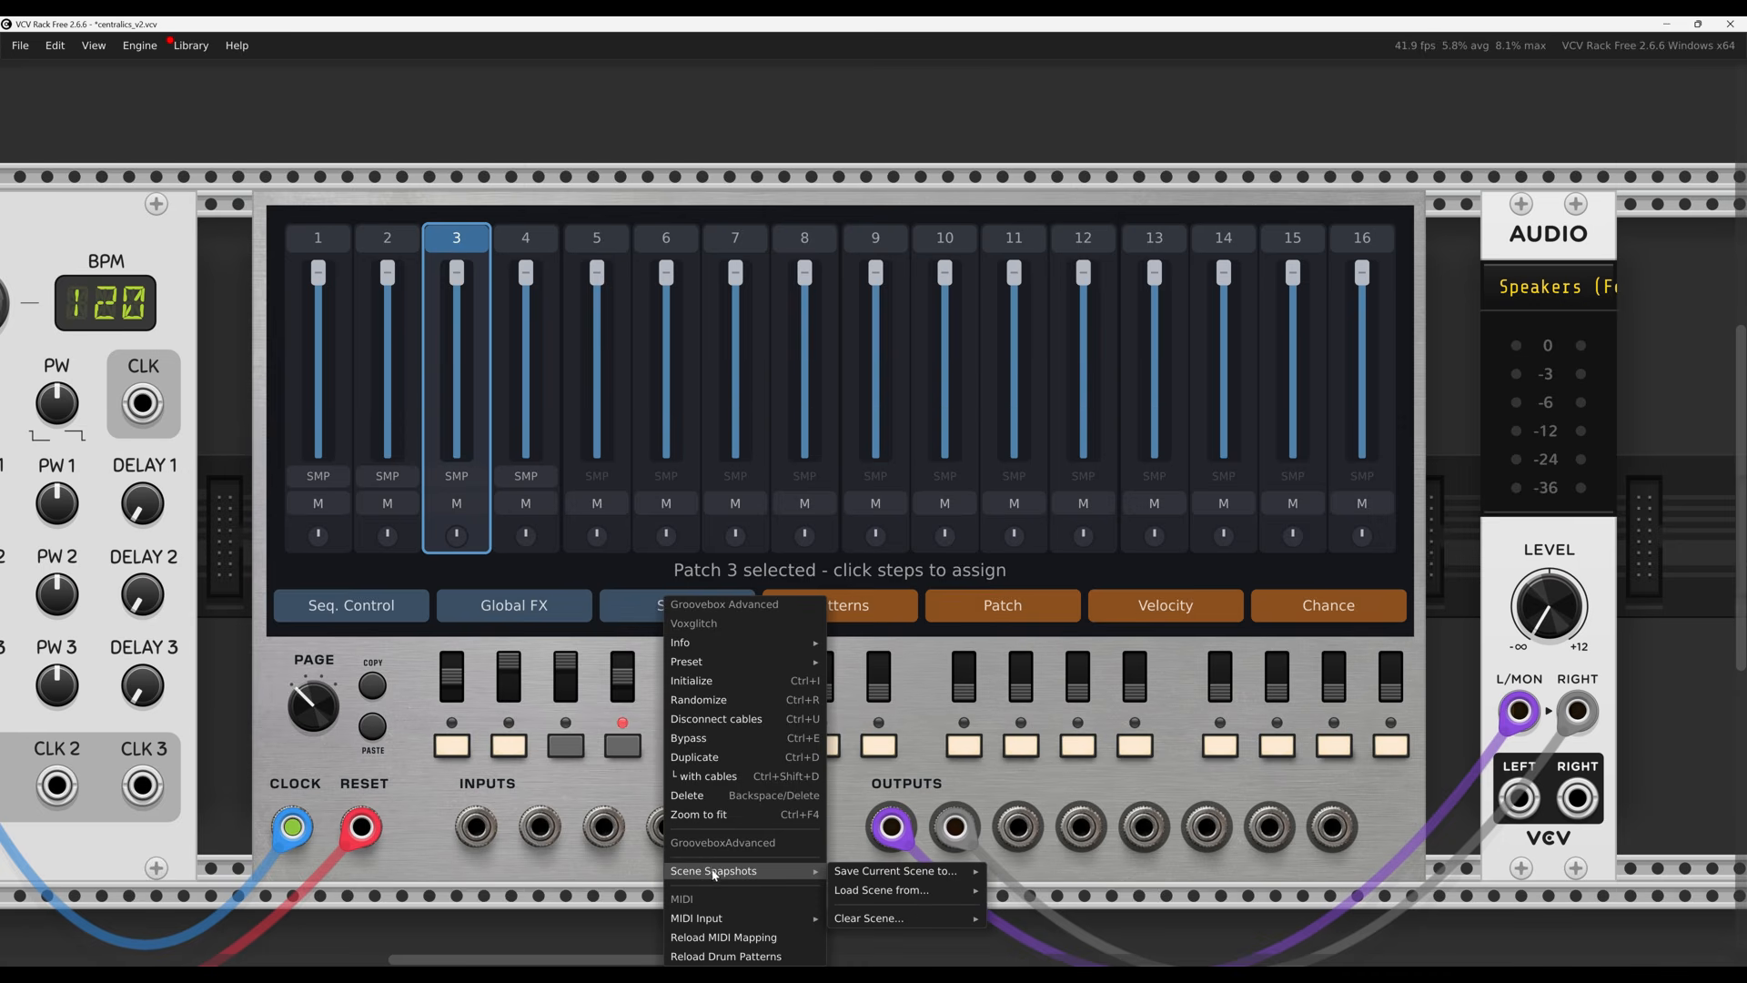
left_click(636, 198)
right_click(636, 201)
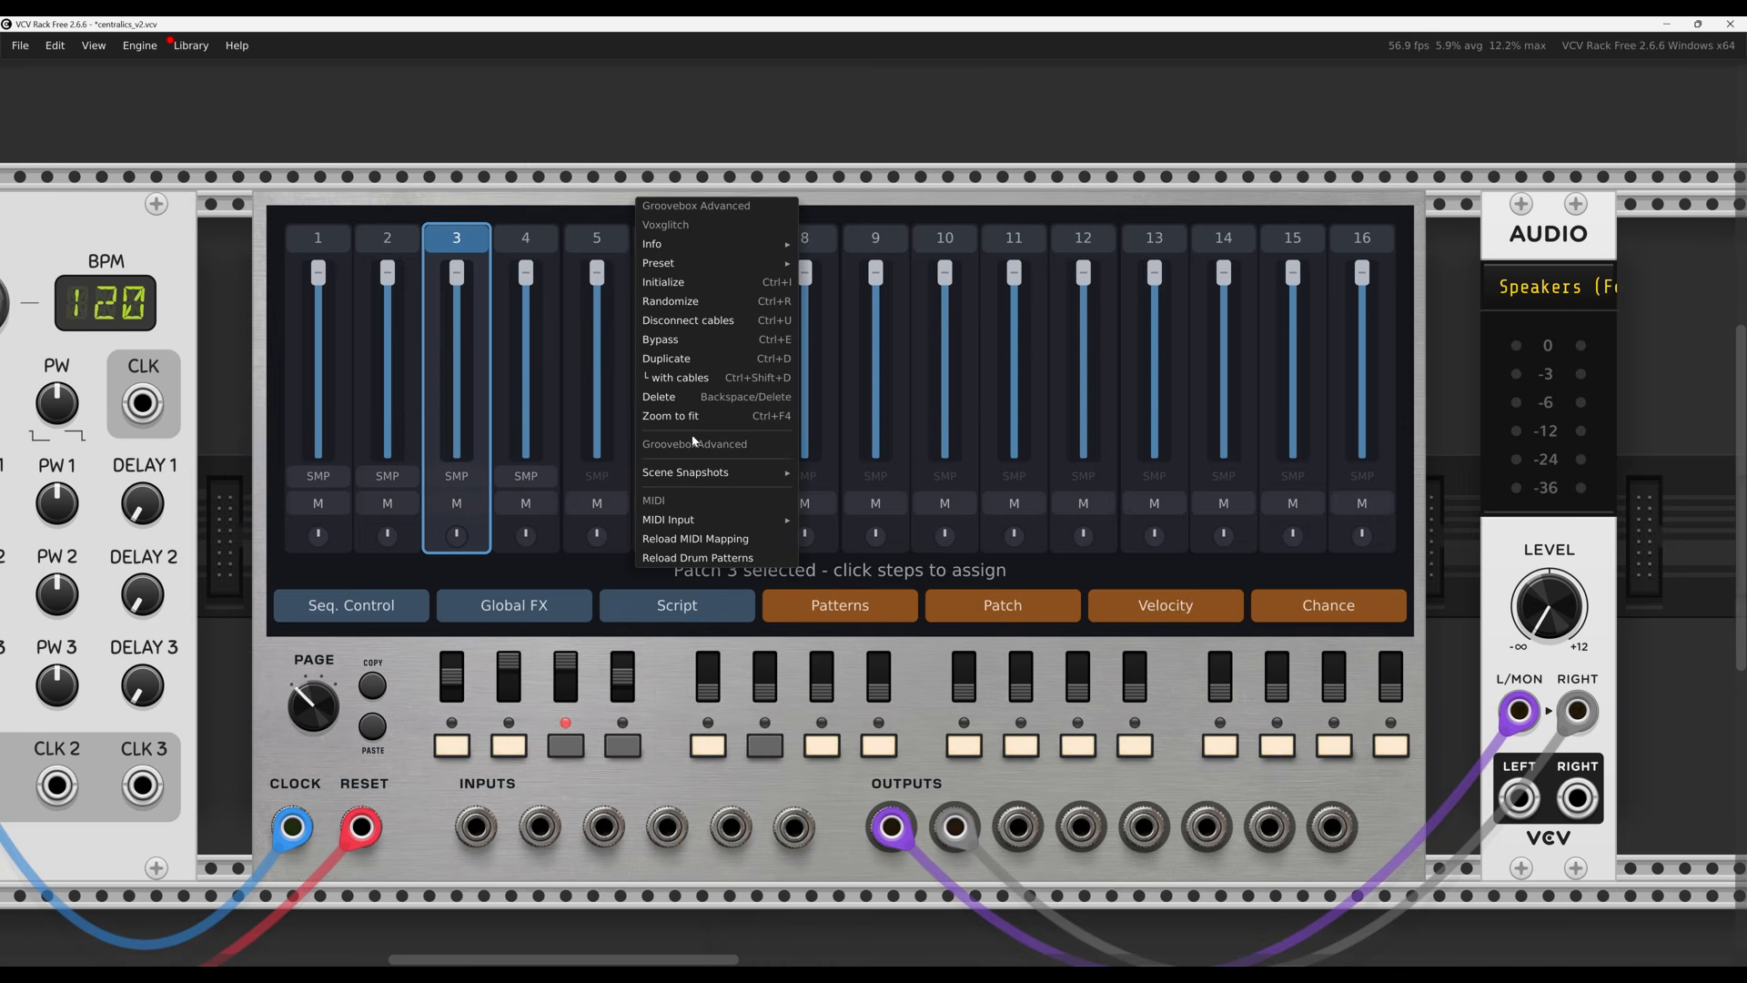
mouse_move(766, 472)
mouse_move(910, 472)
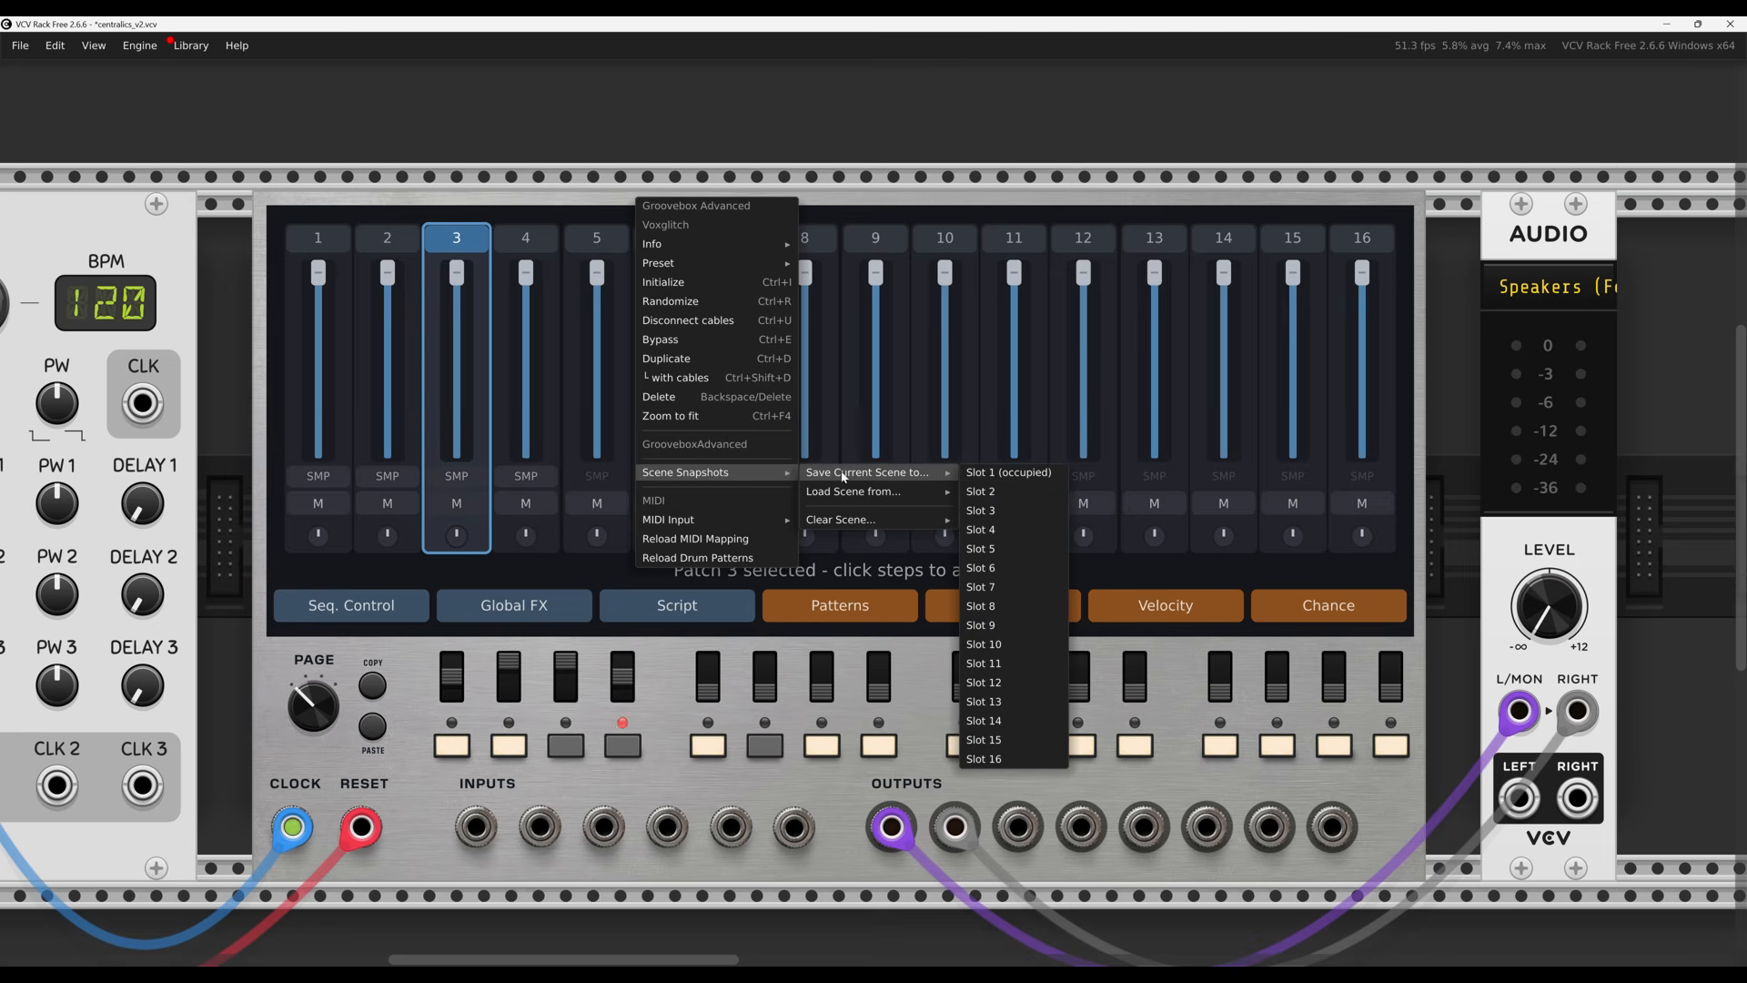
left_click(995, 493)
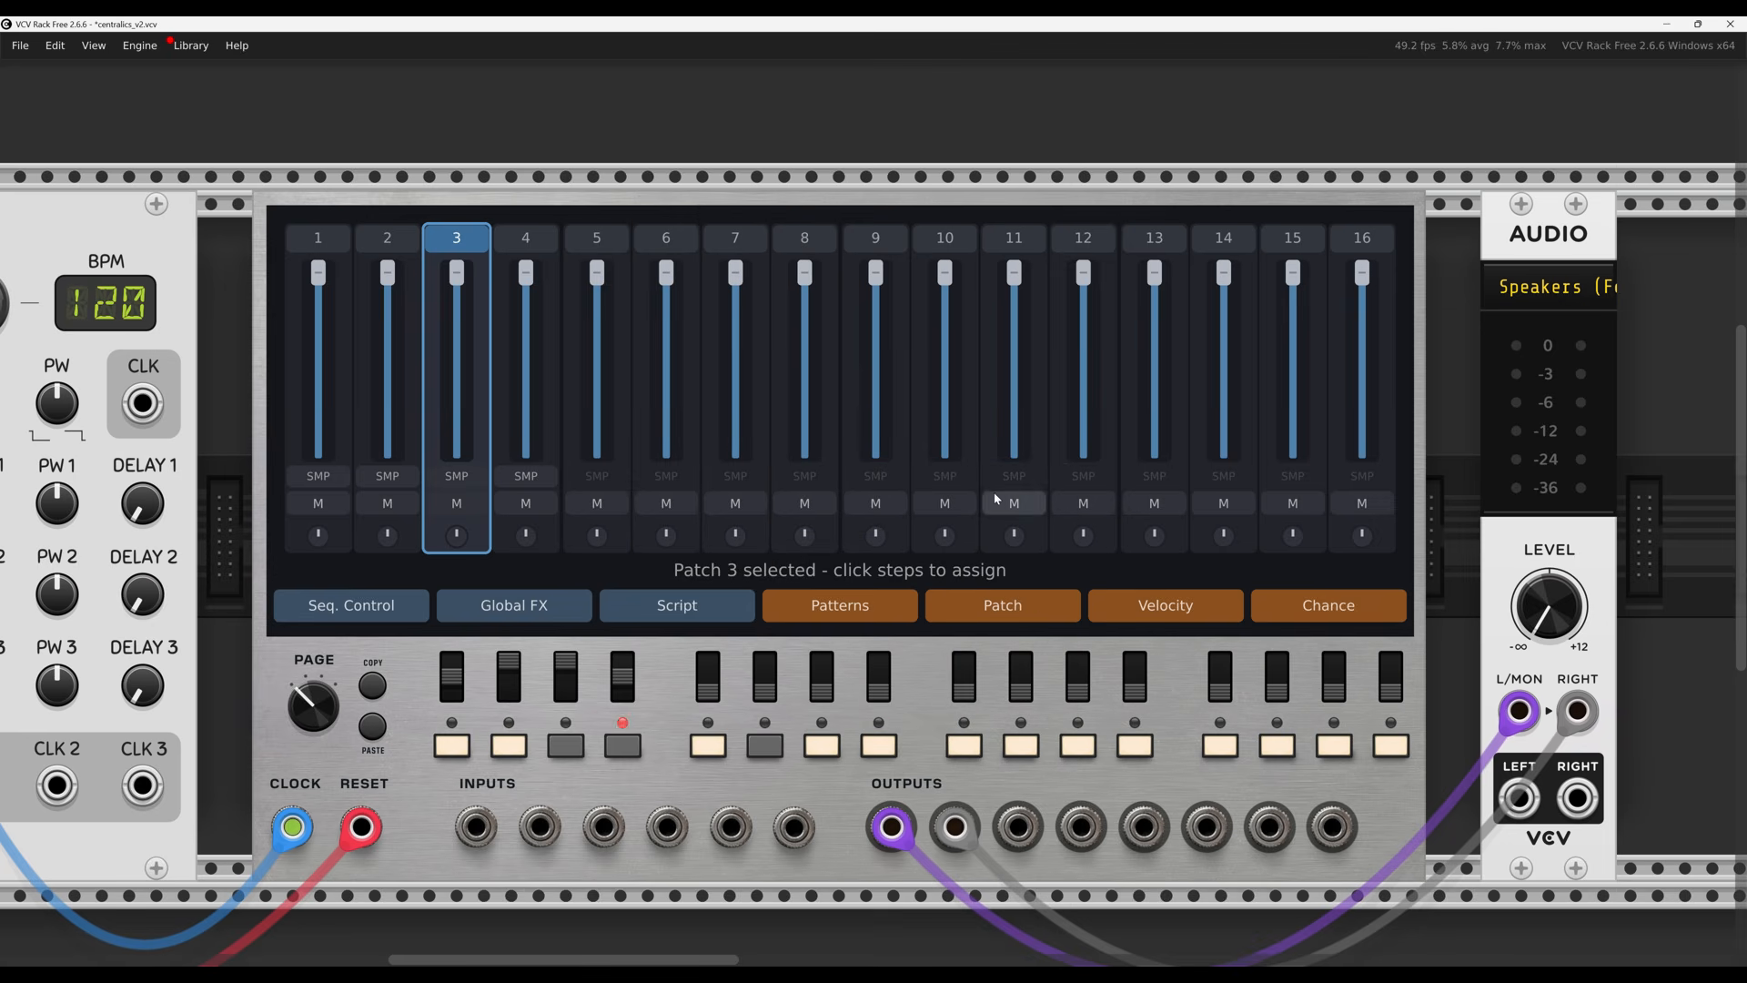
Add a new step 6 after step 5 that loads scene slot 2
left_click(685, 605)
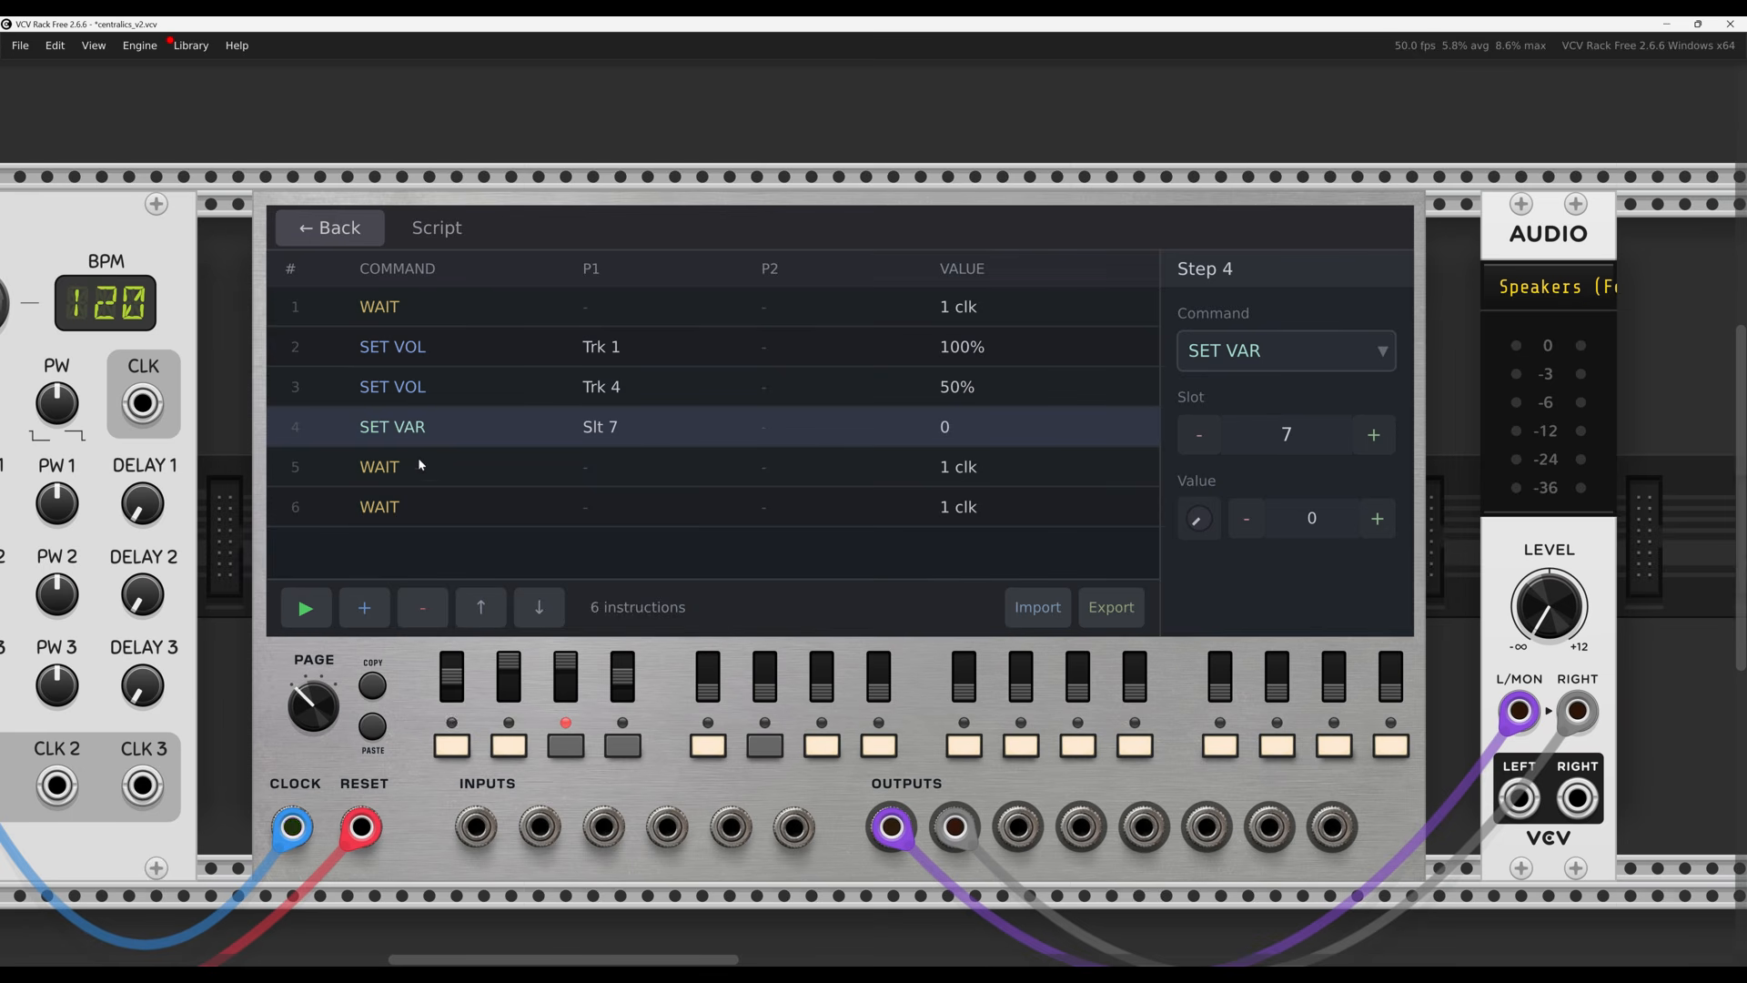
left_click(394, 467)
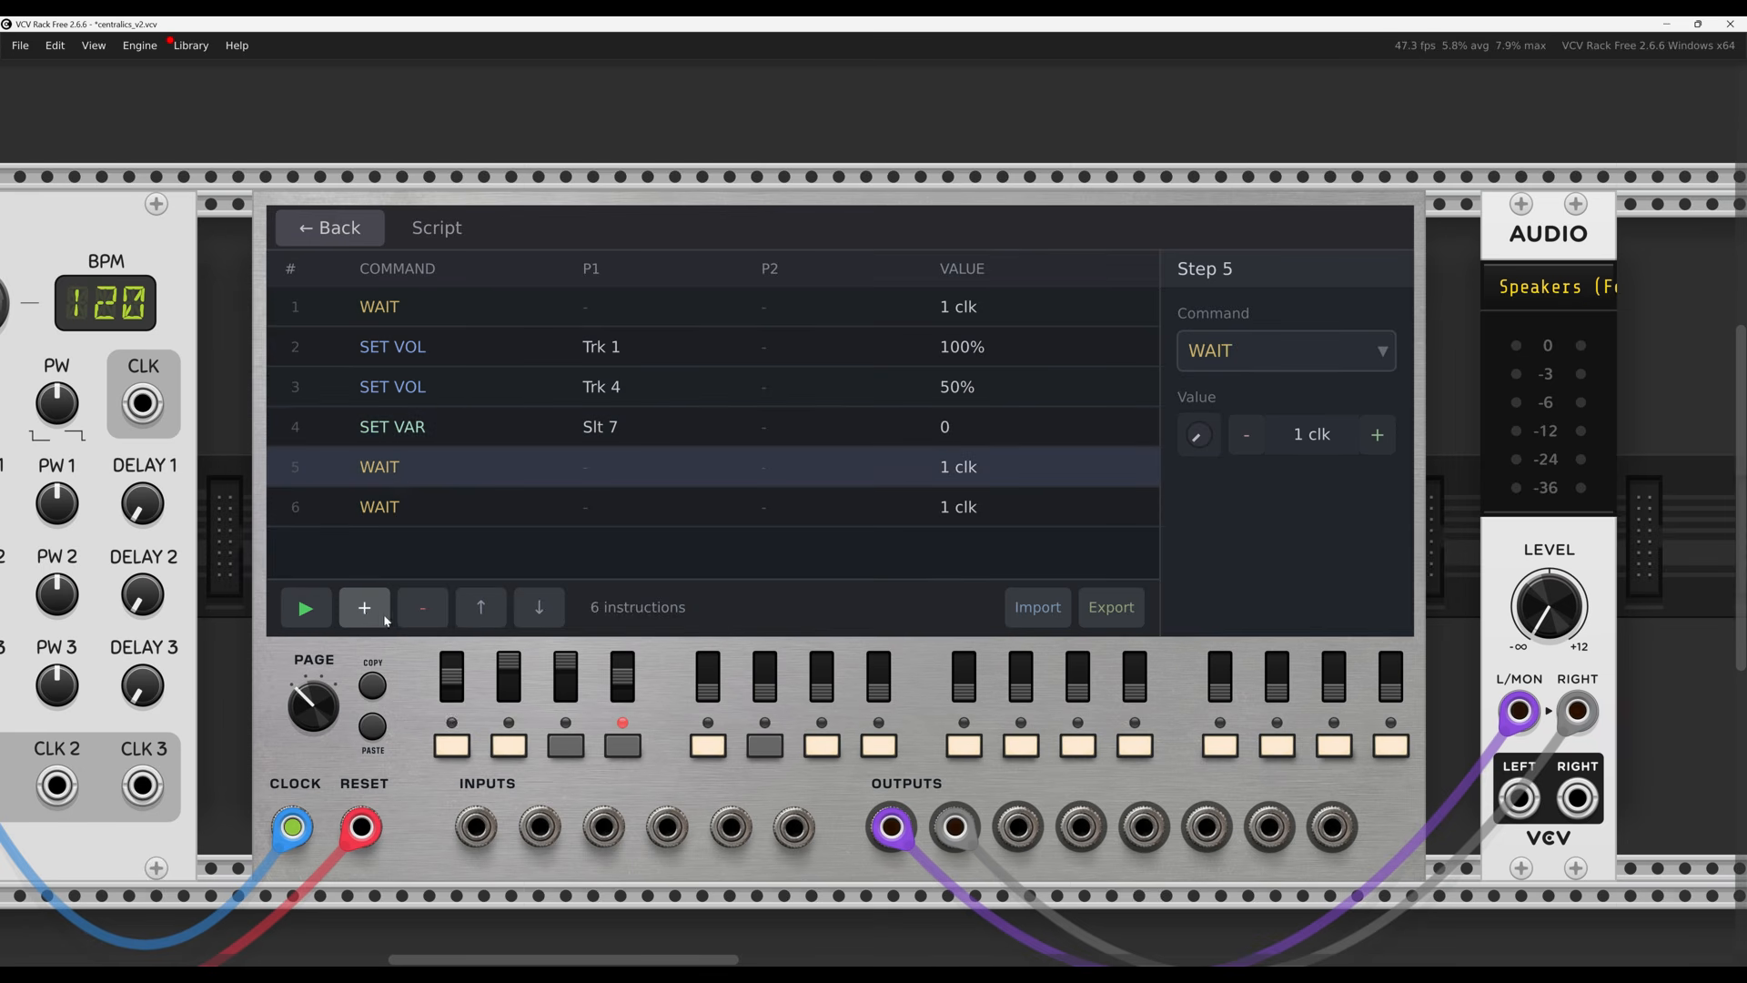
left_click(365, 607)
left_click(1314, 351)
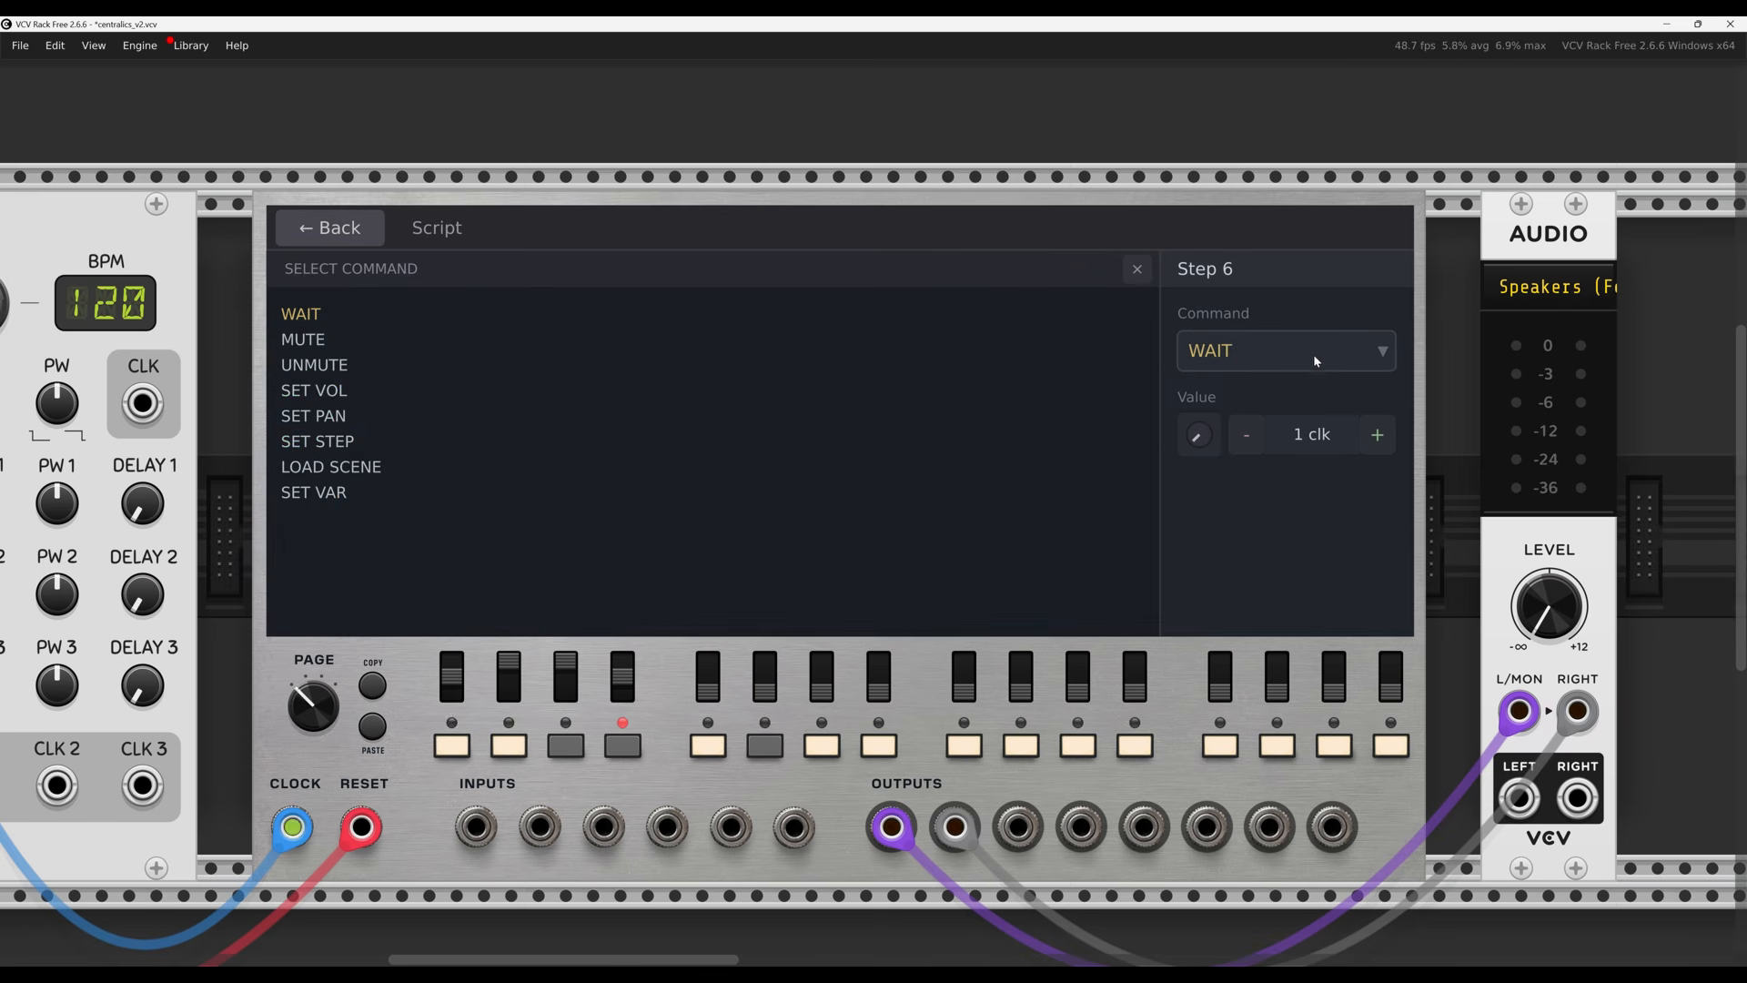
left_click(325, 465)
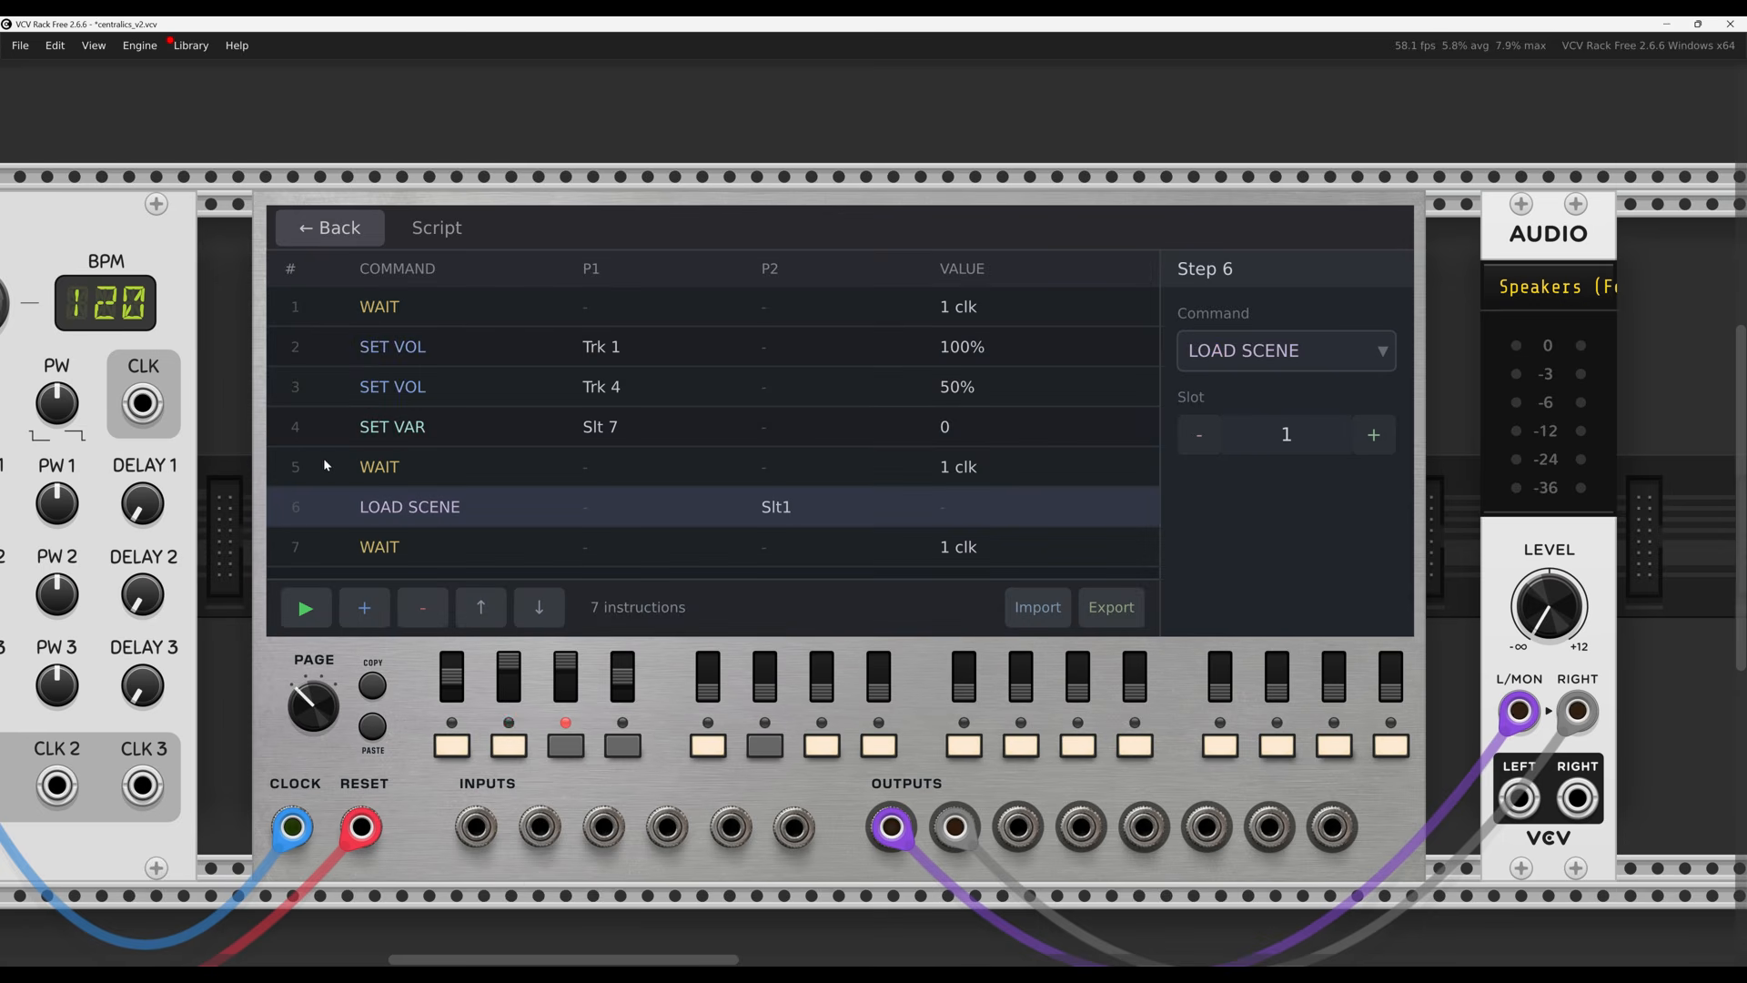
left_click(1373, 435)
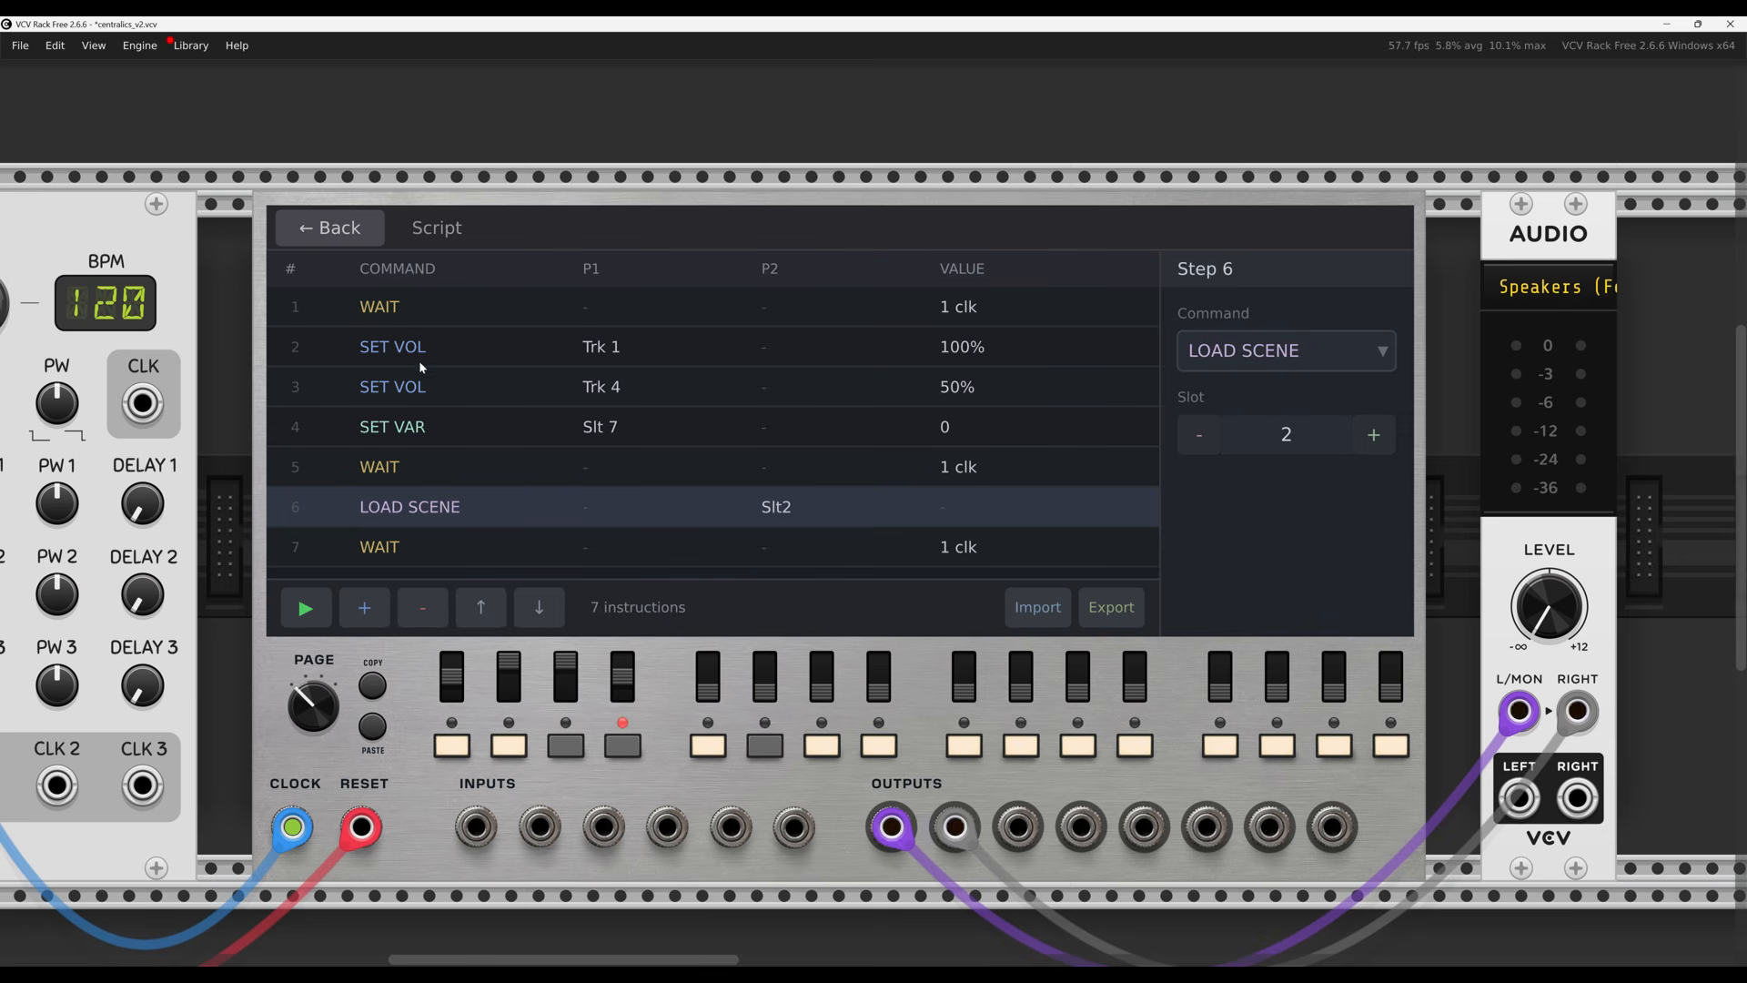
Insert a LOAD SCENE step 5 for slot 1 after the SET VAR step 4
left_click(412, 425)
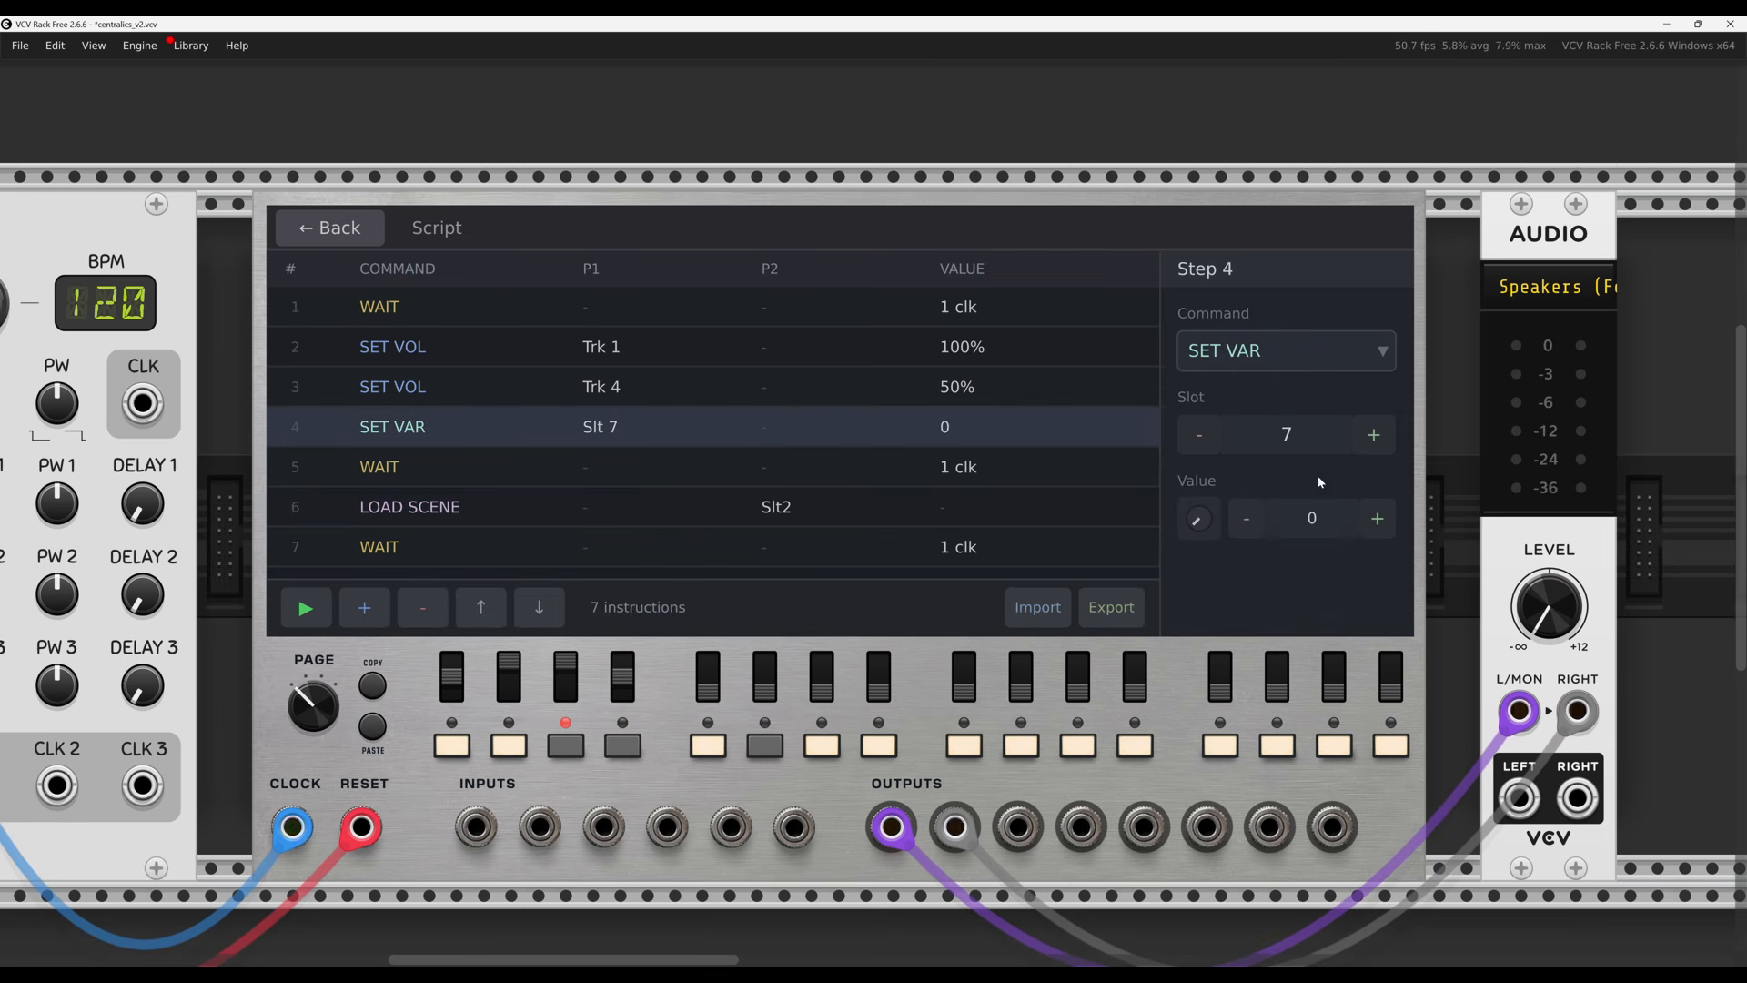
left_click(363, 607)
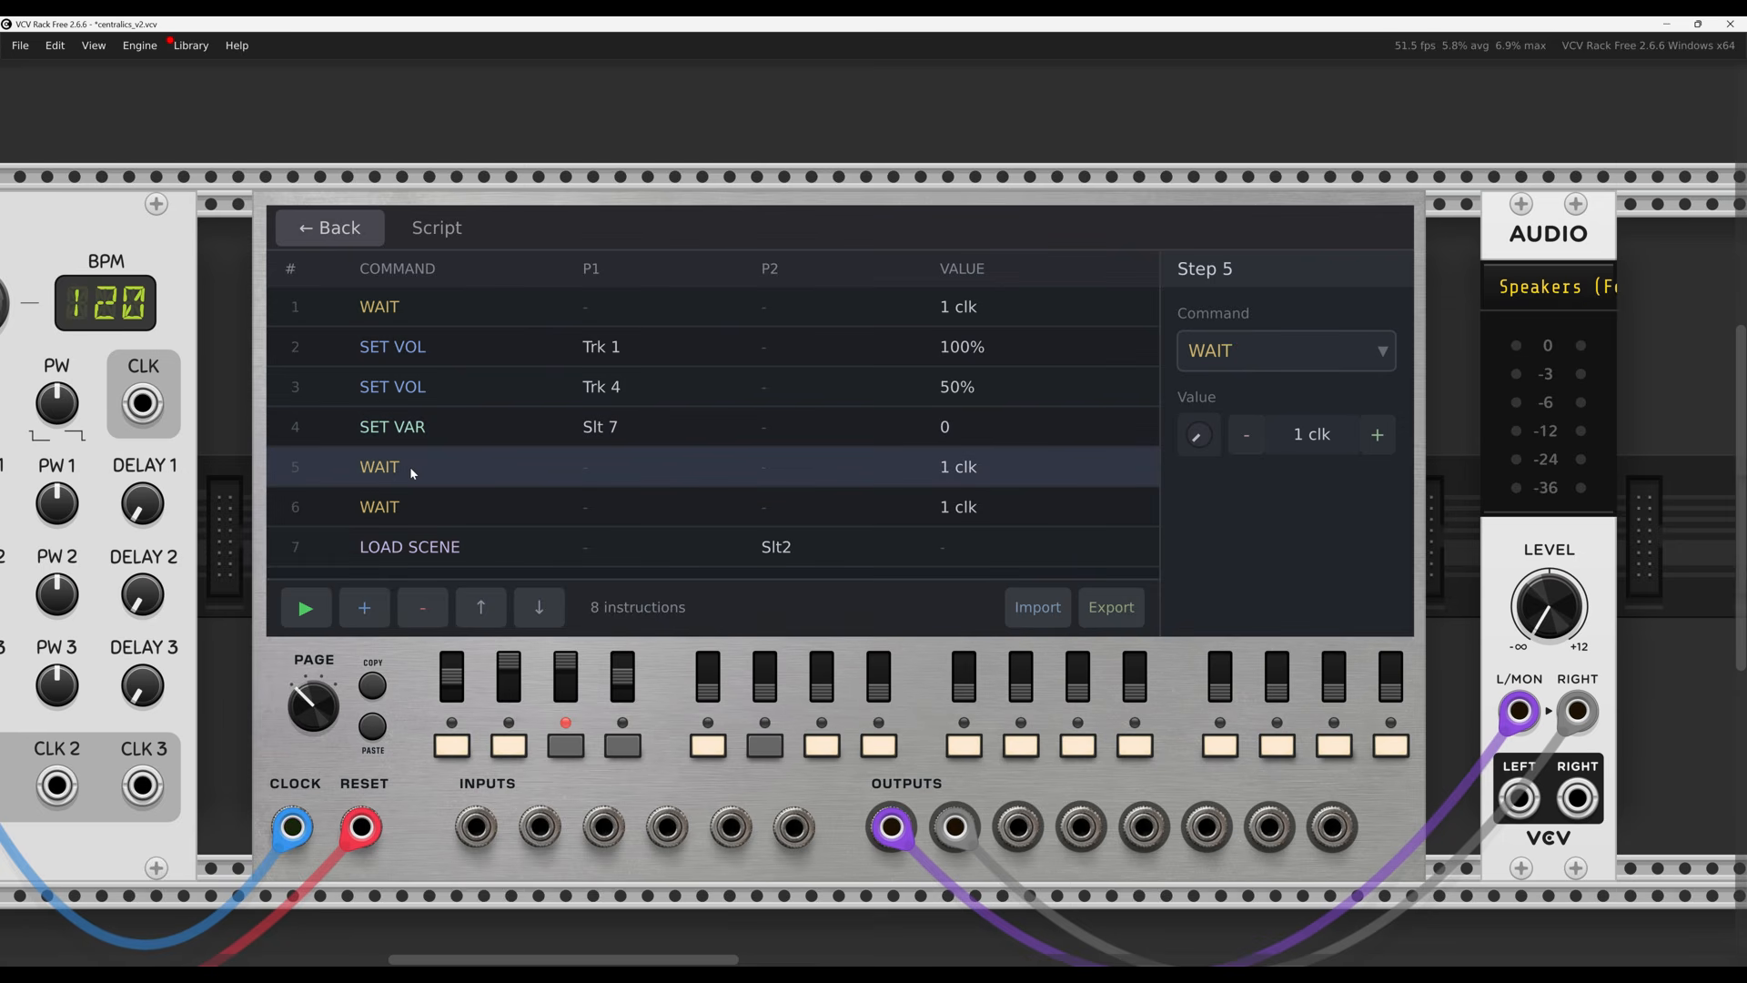
left_click(1361, 352)
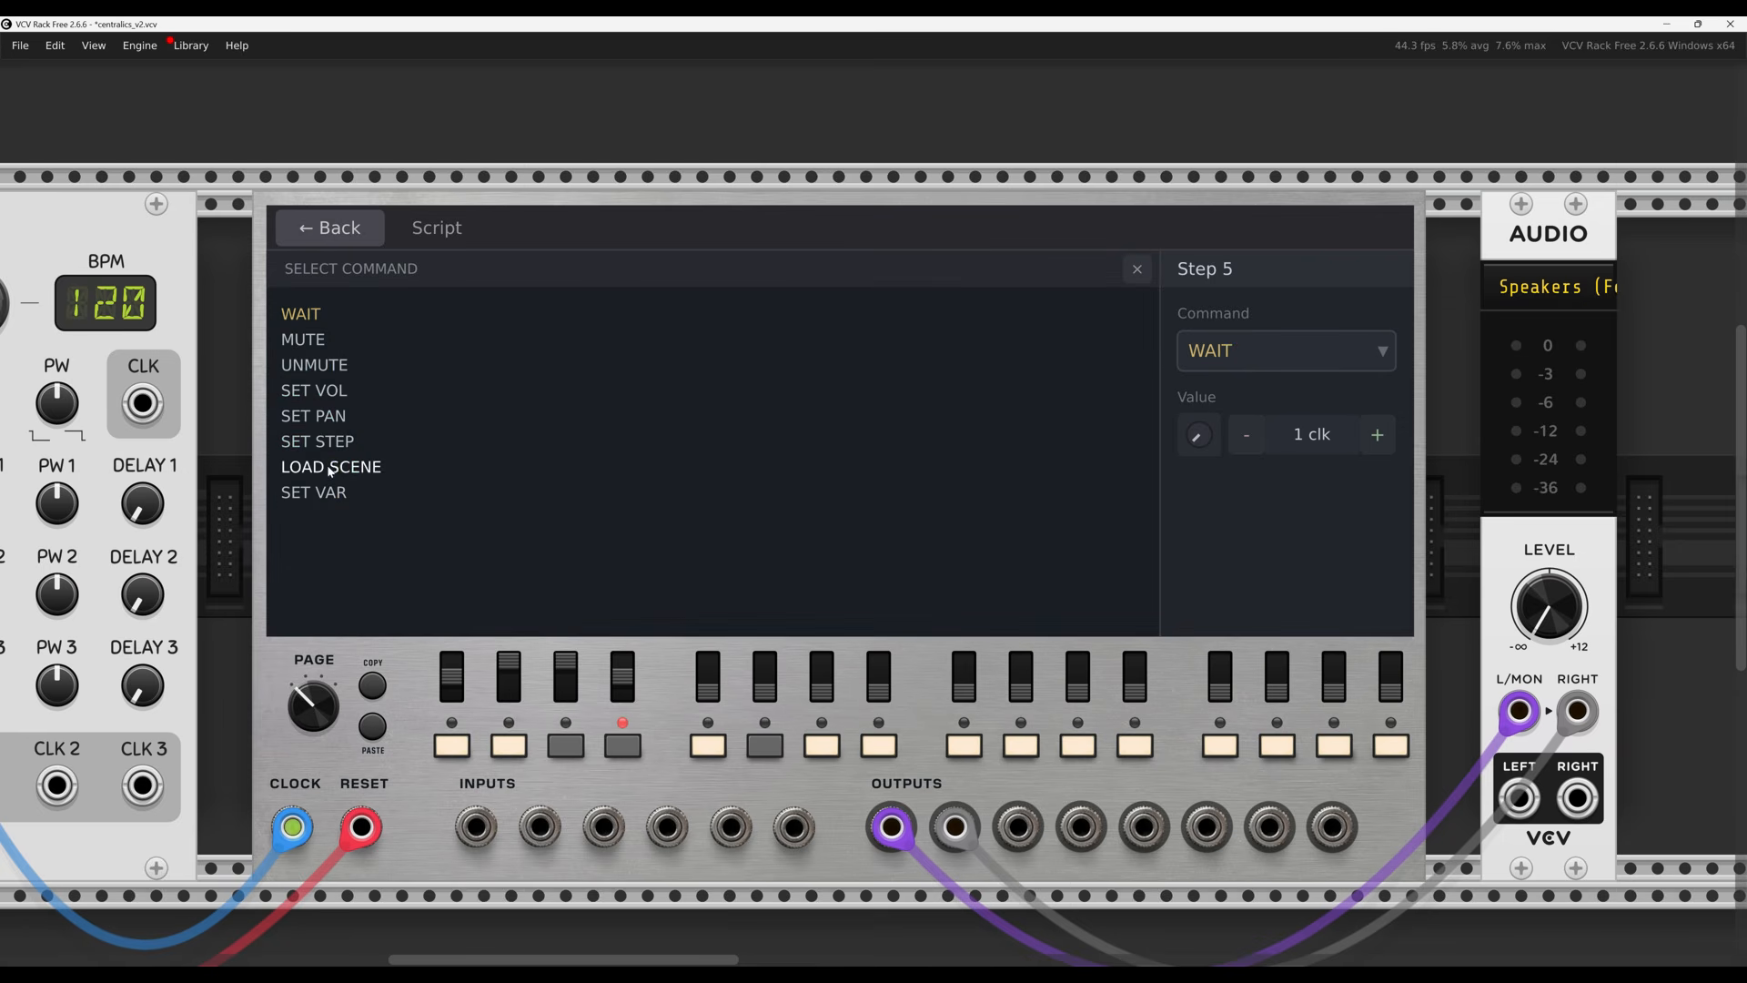
left_click(368, 468)
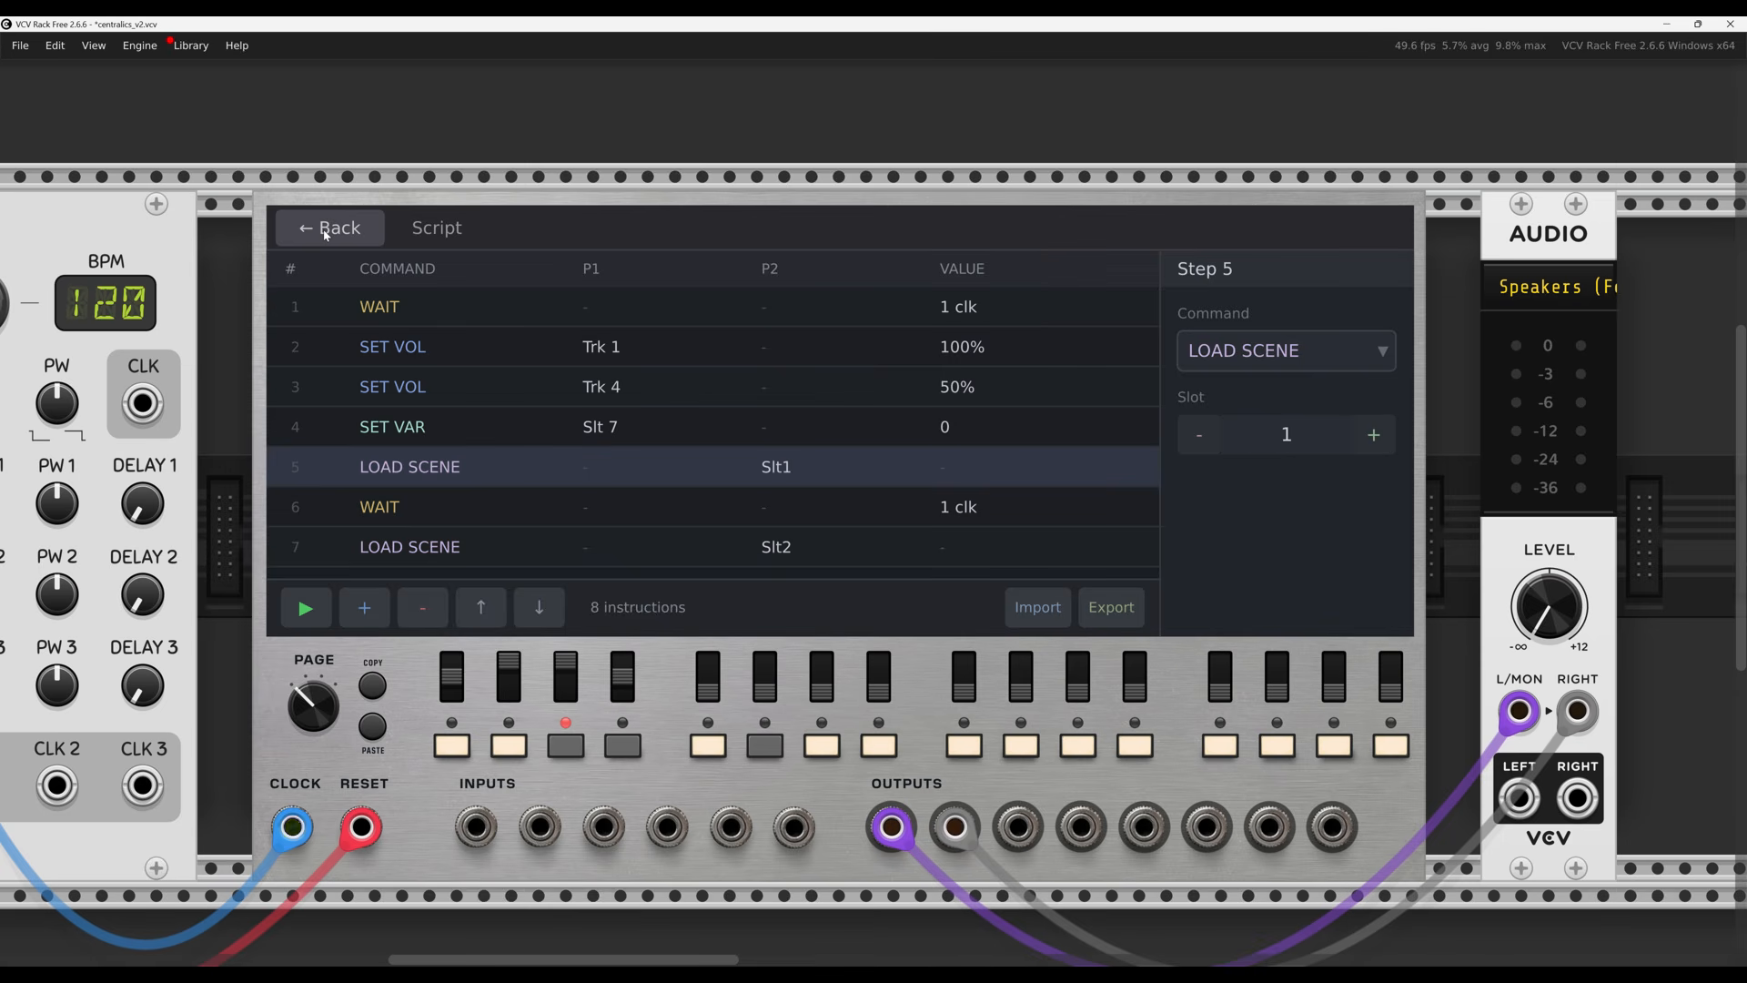
Run the script and lengthen the WAIT steps 6 and 1 to 3 clocks each
left_click(304, 608)
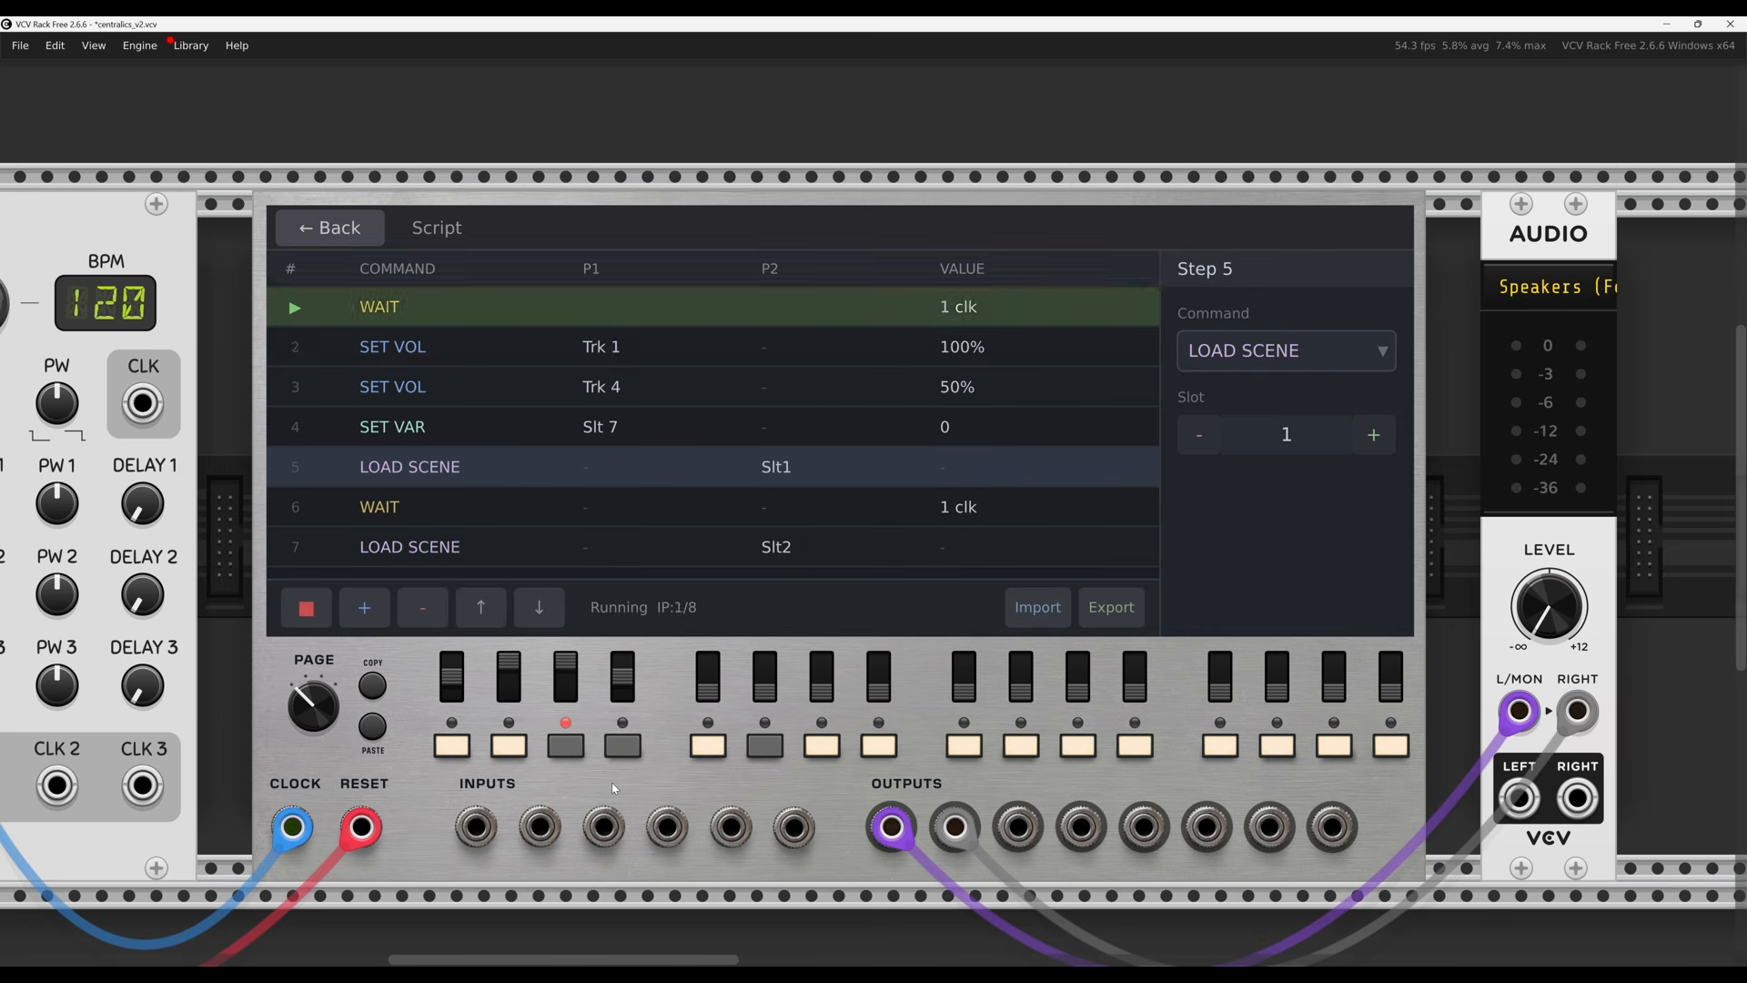
left_click(514, 506)
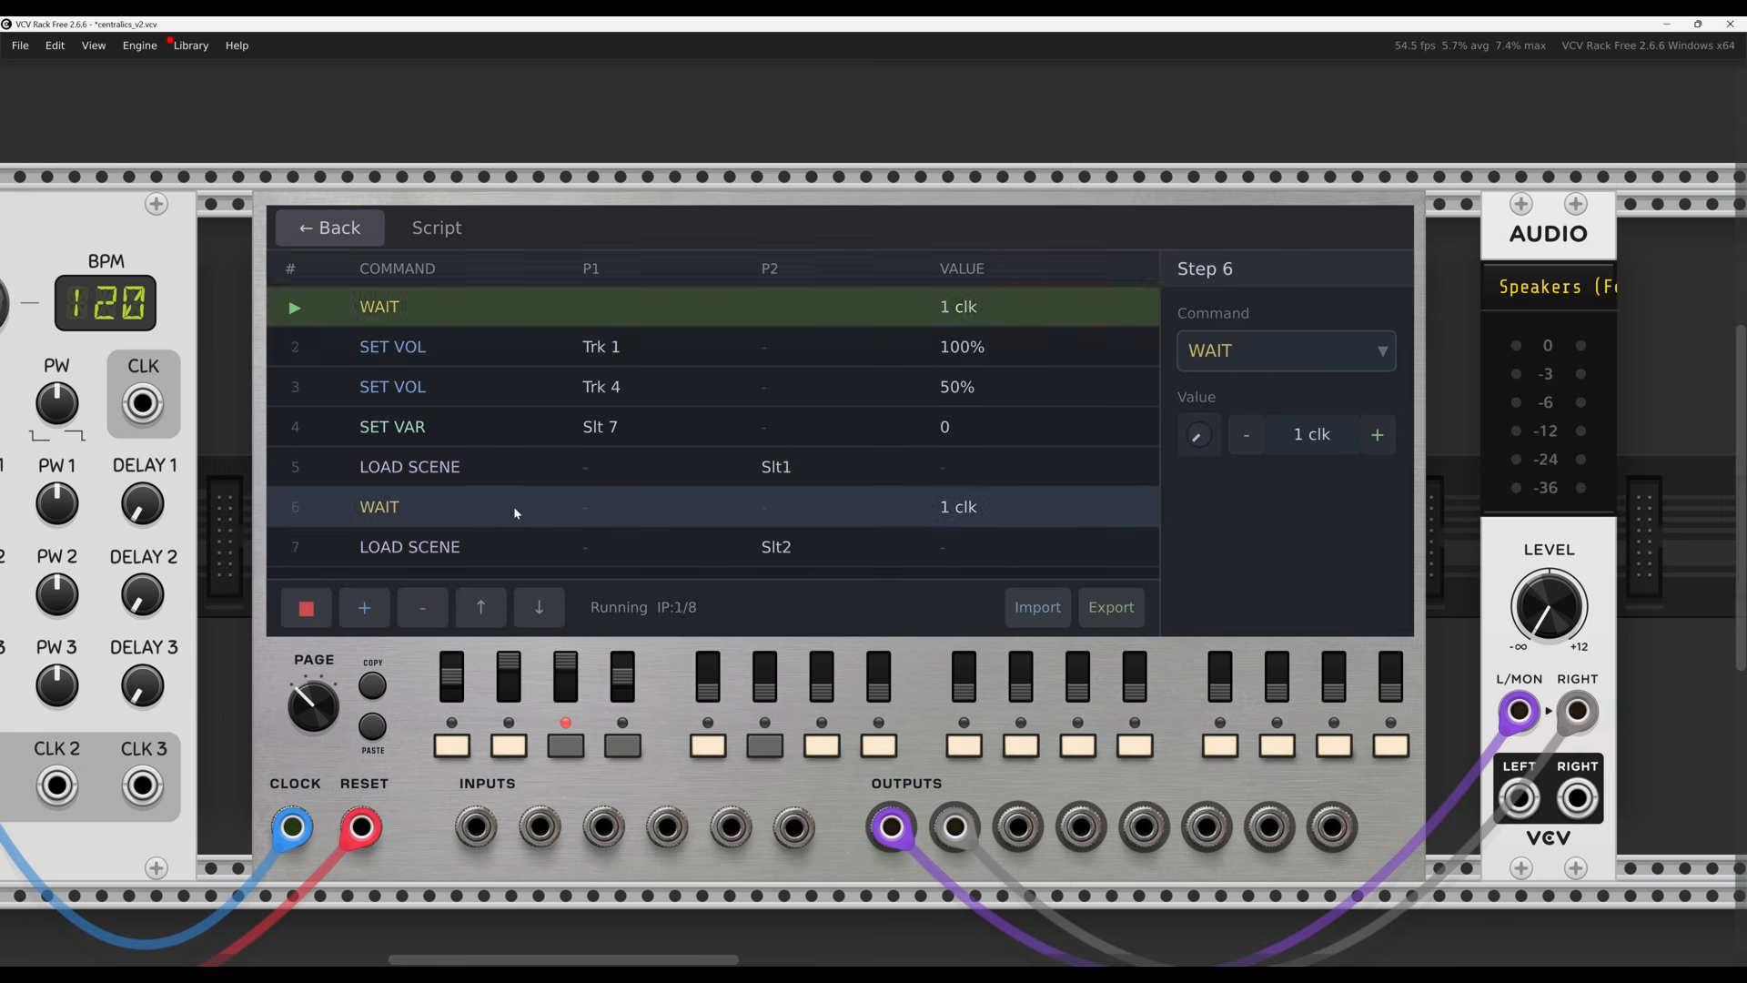
left_click(1376, 434)
left_click(1377, 434)
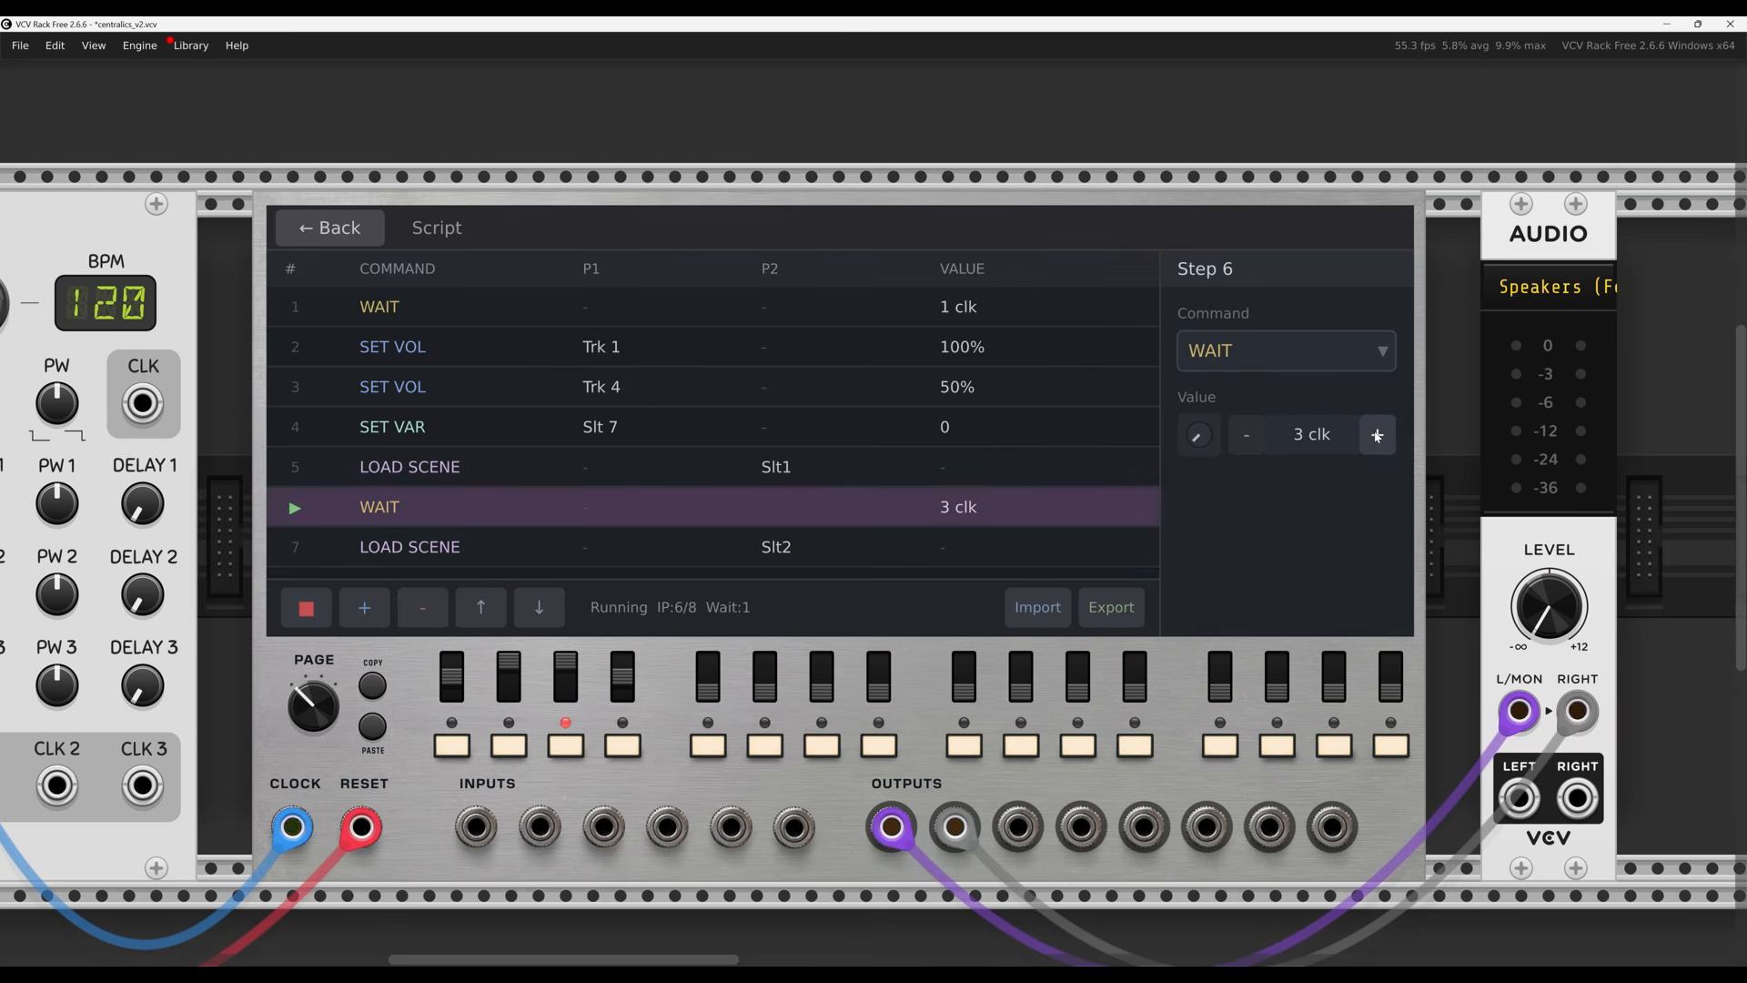
left_click(493, 311)
left_click(1377, 437)
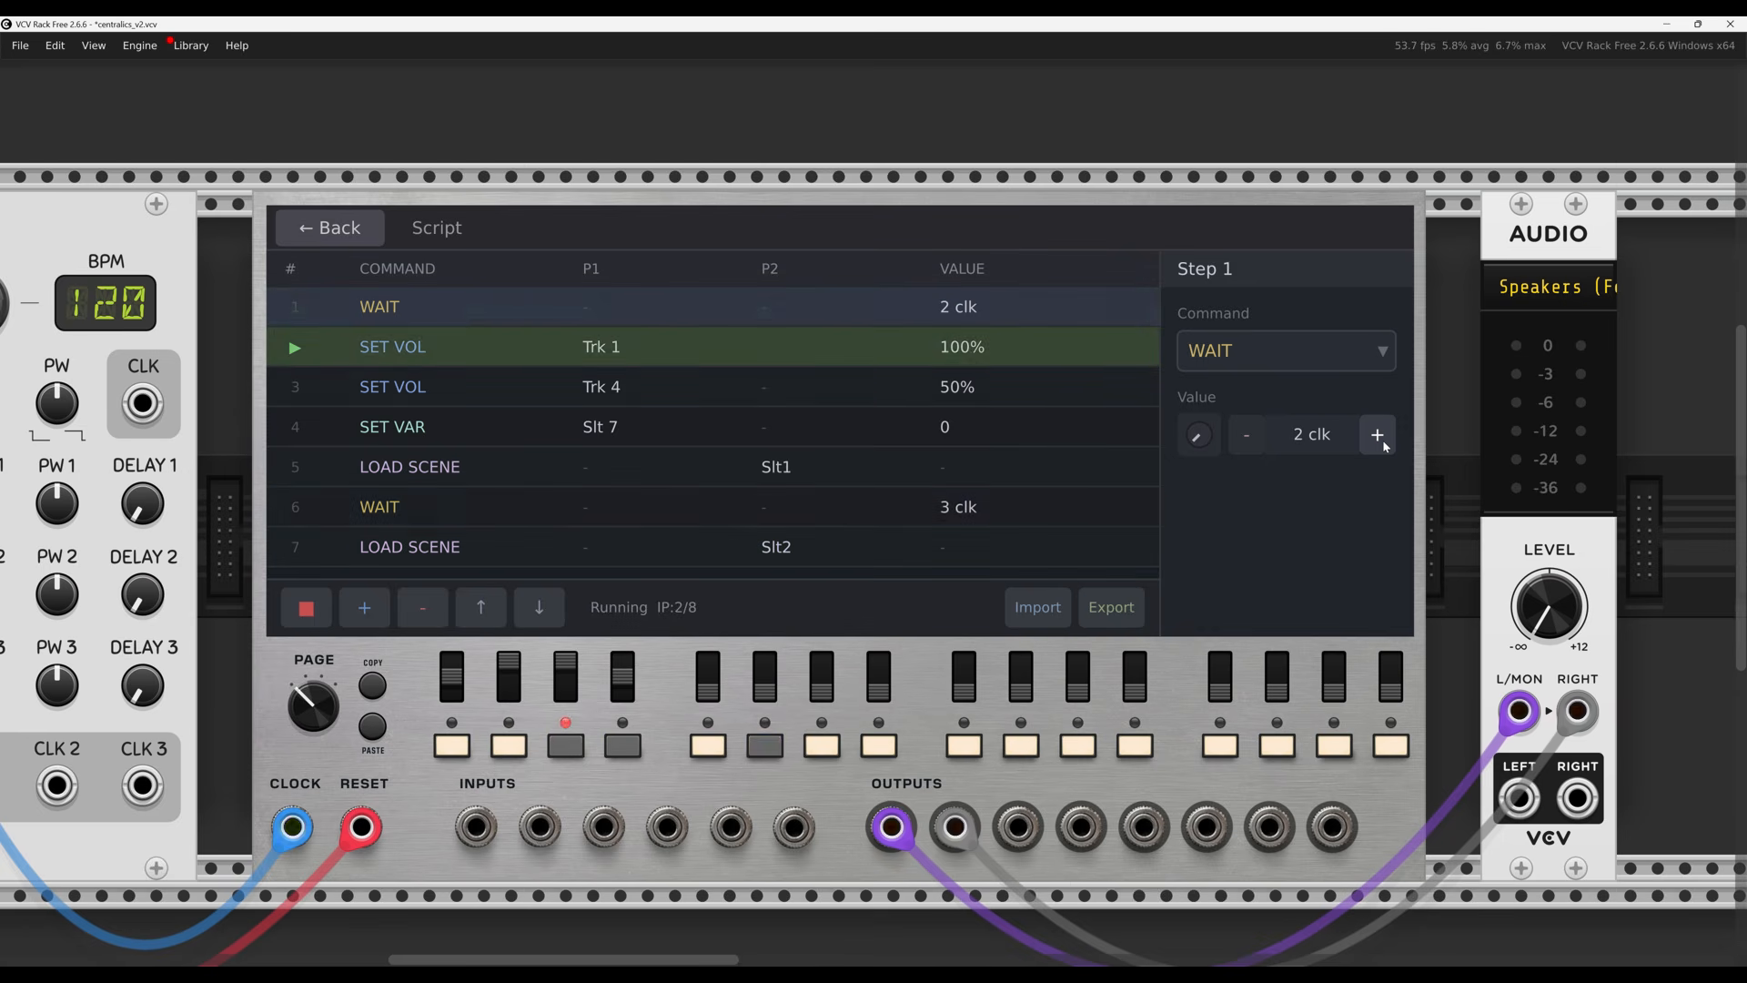
left_click(1378, 439)
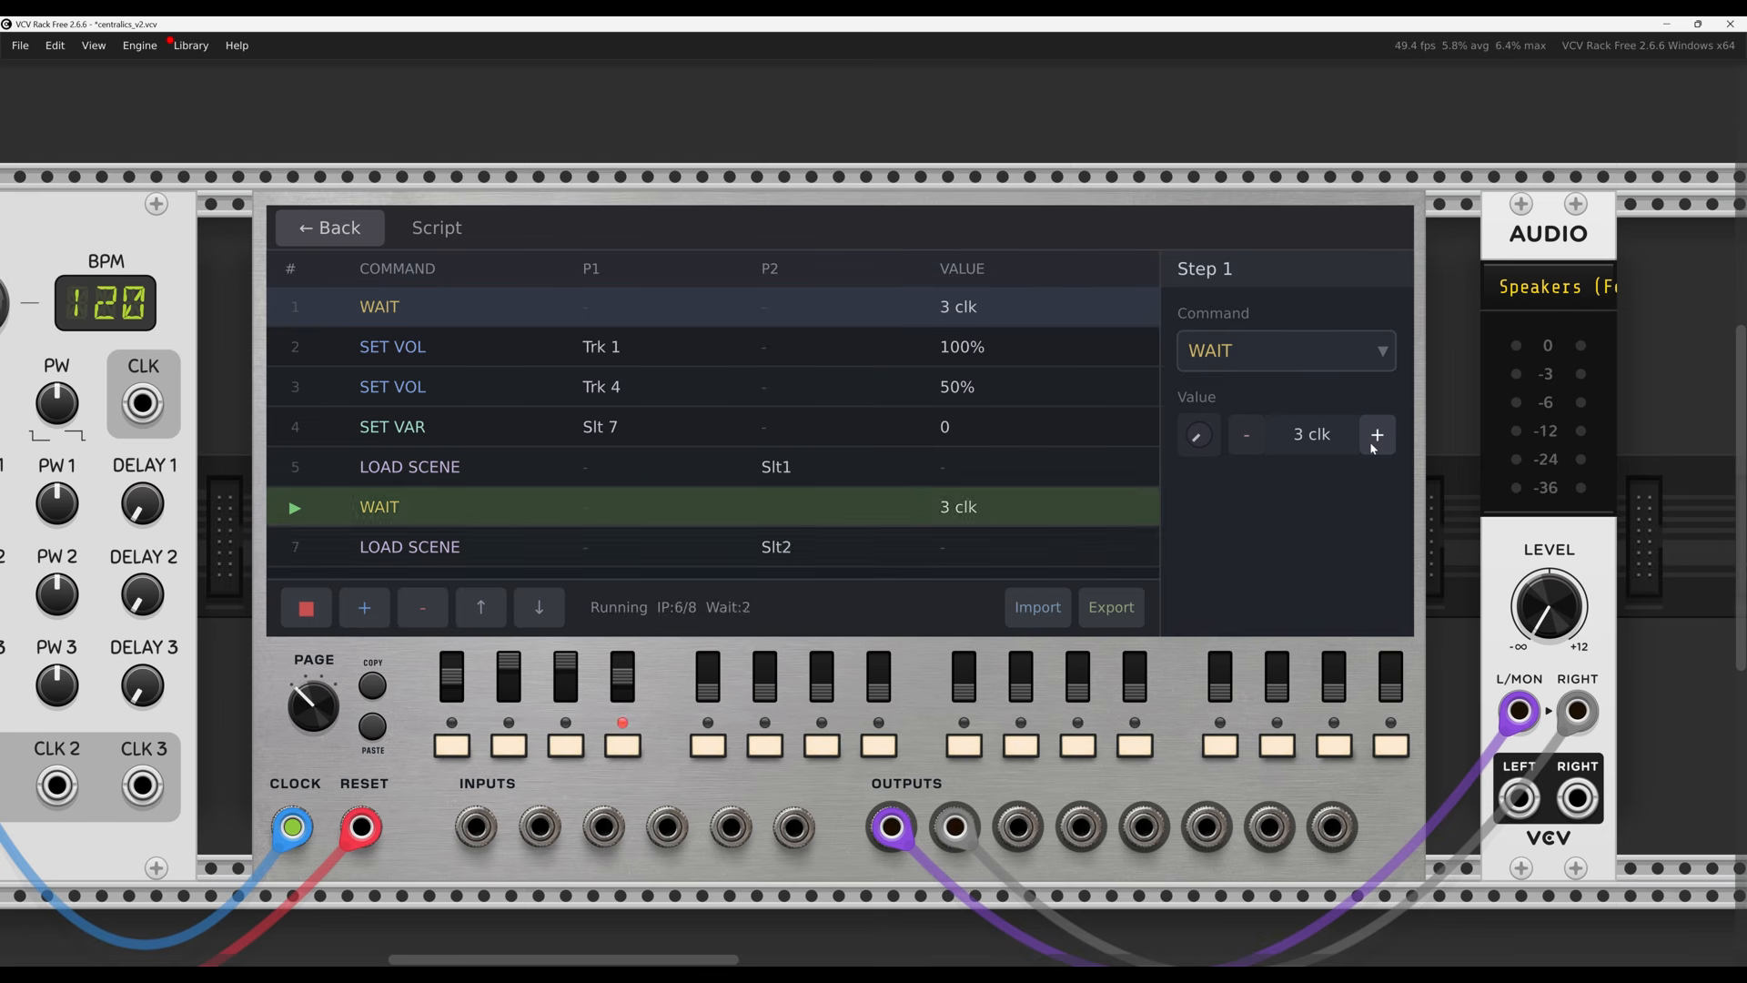
left_click(331, 229)
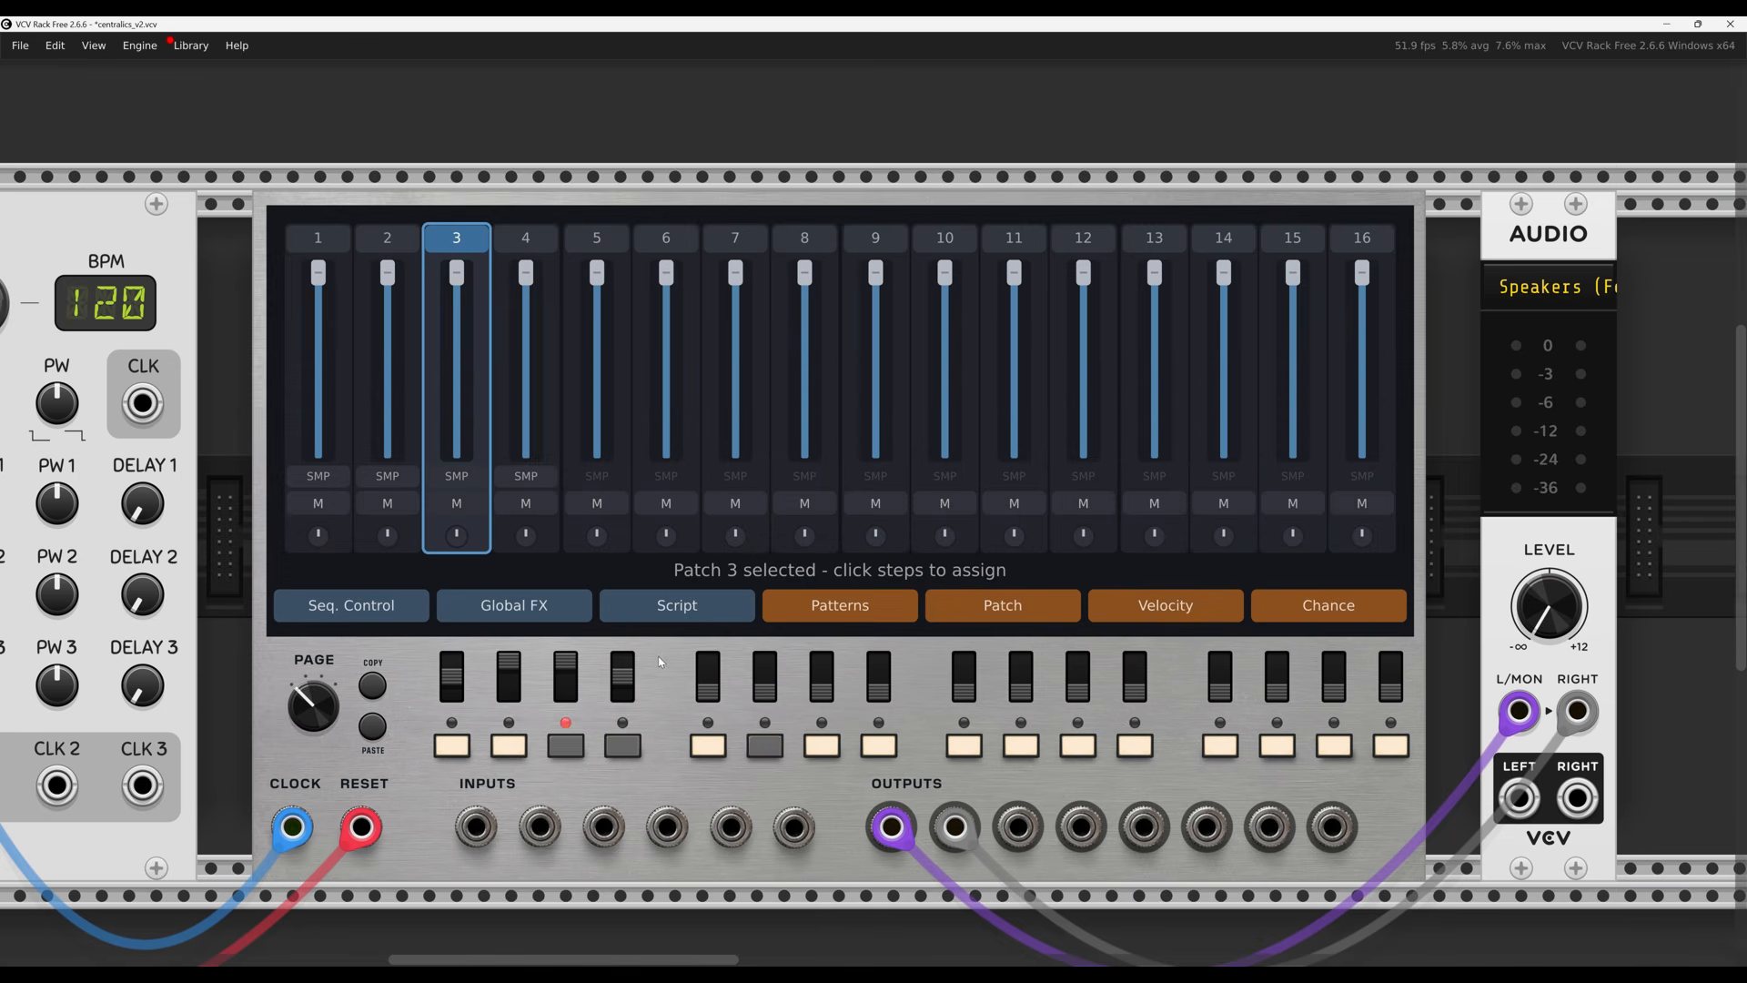
right_click(660, 598)
mouse_move(660, 660)
mouse_move(732, 926)
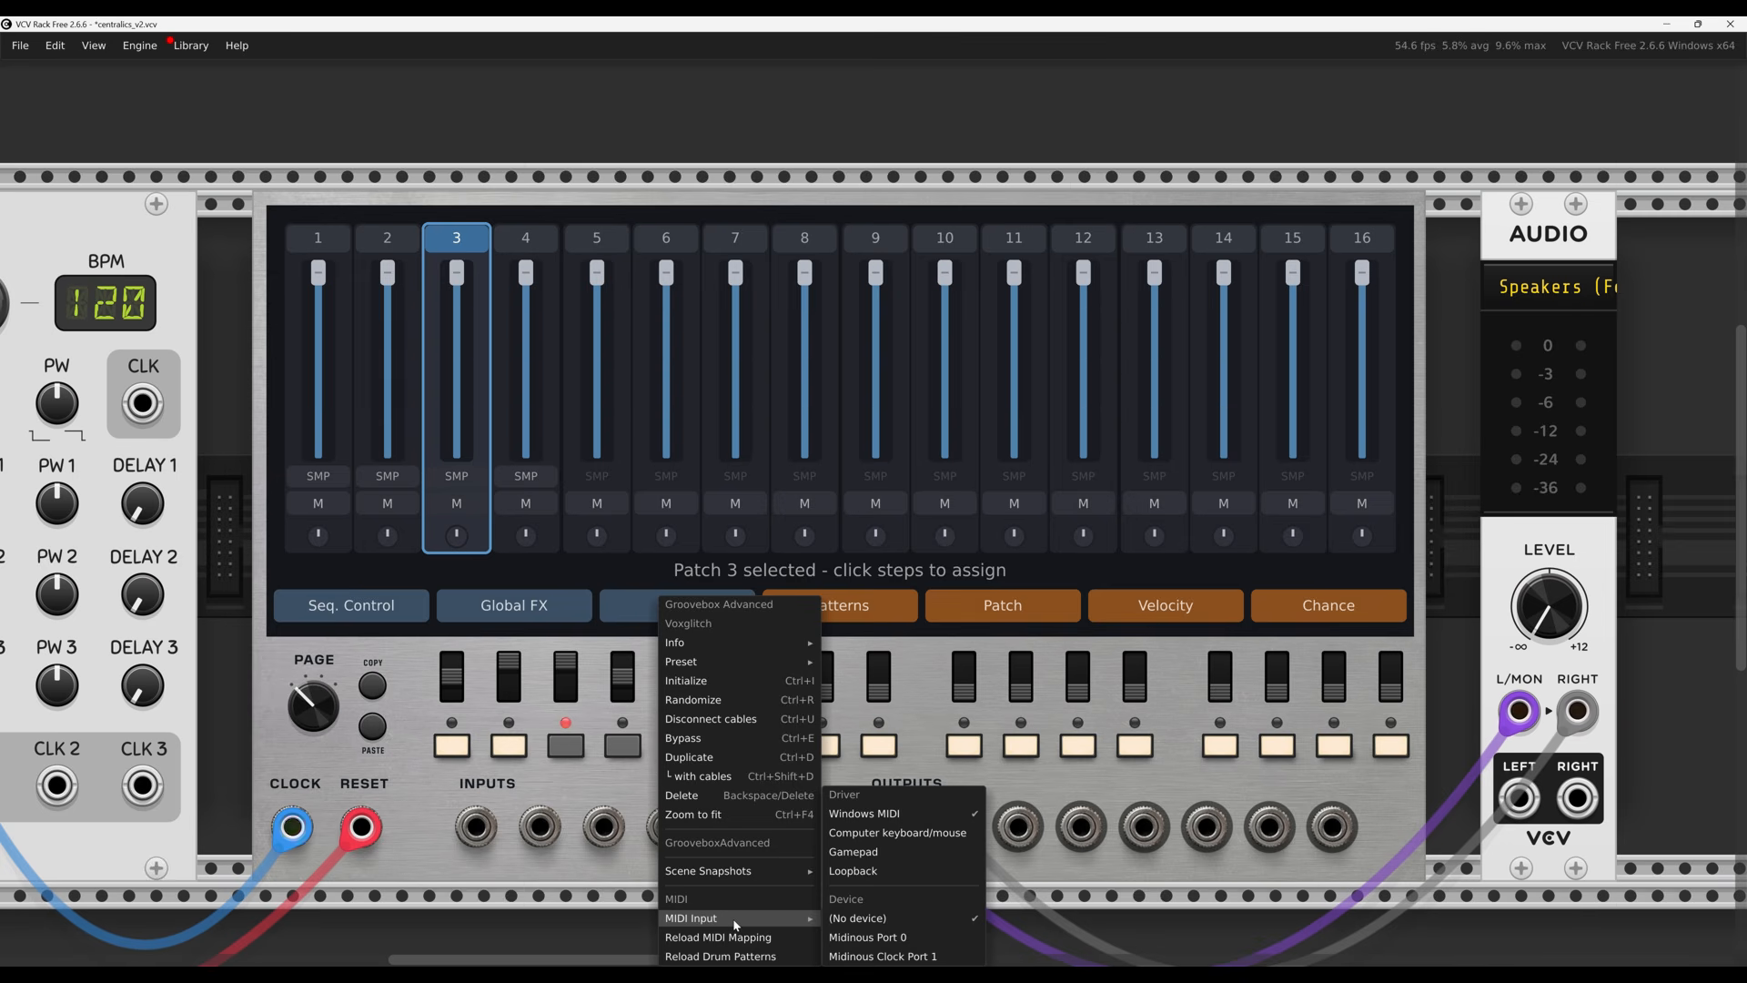
mouse_move(746, 869)
left_click(433, 805)
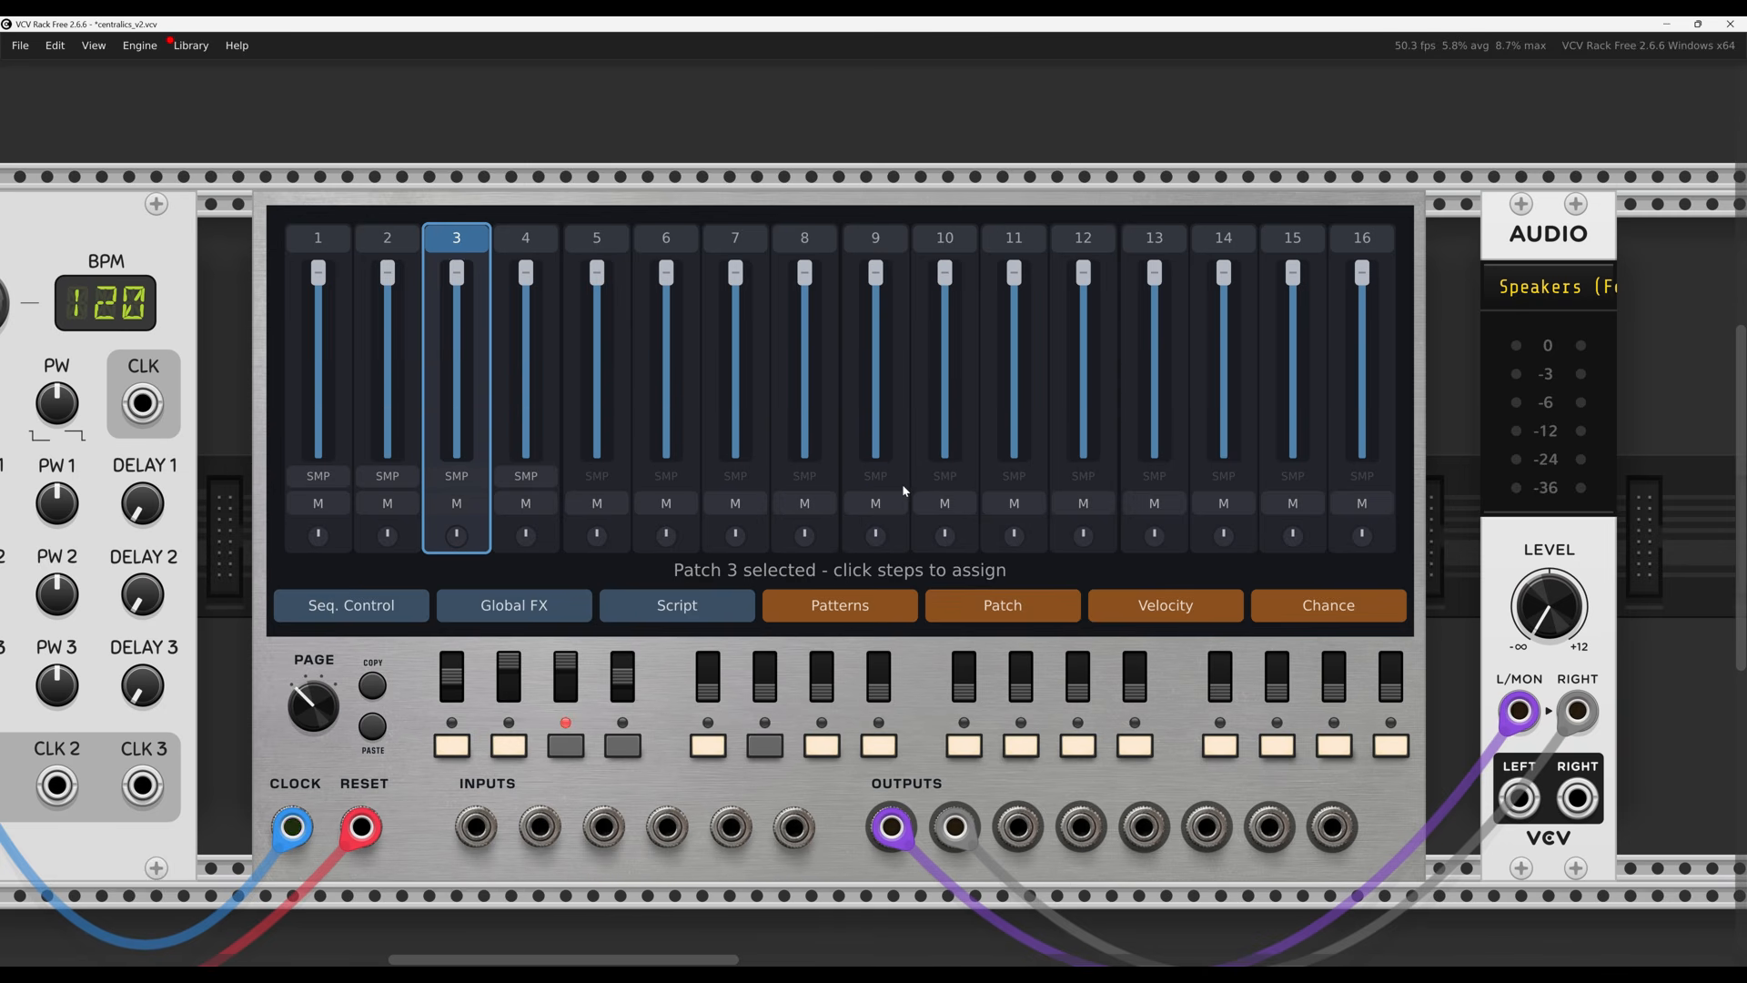
Zoom out to the whole rack and enable 'Use dark panels if available' for Clocked and the groovebox
scroll(855, 477, "right", 5)
scroll(1343, 302, "down", 5)
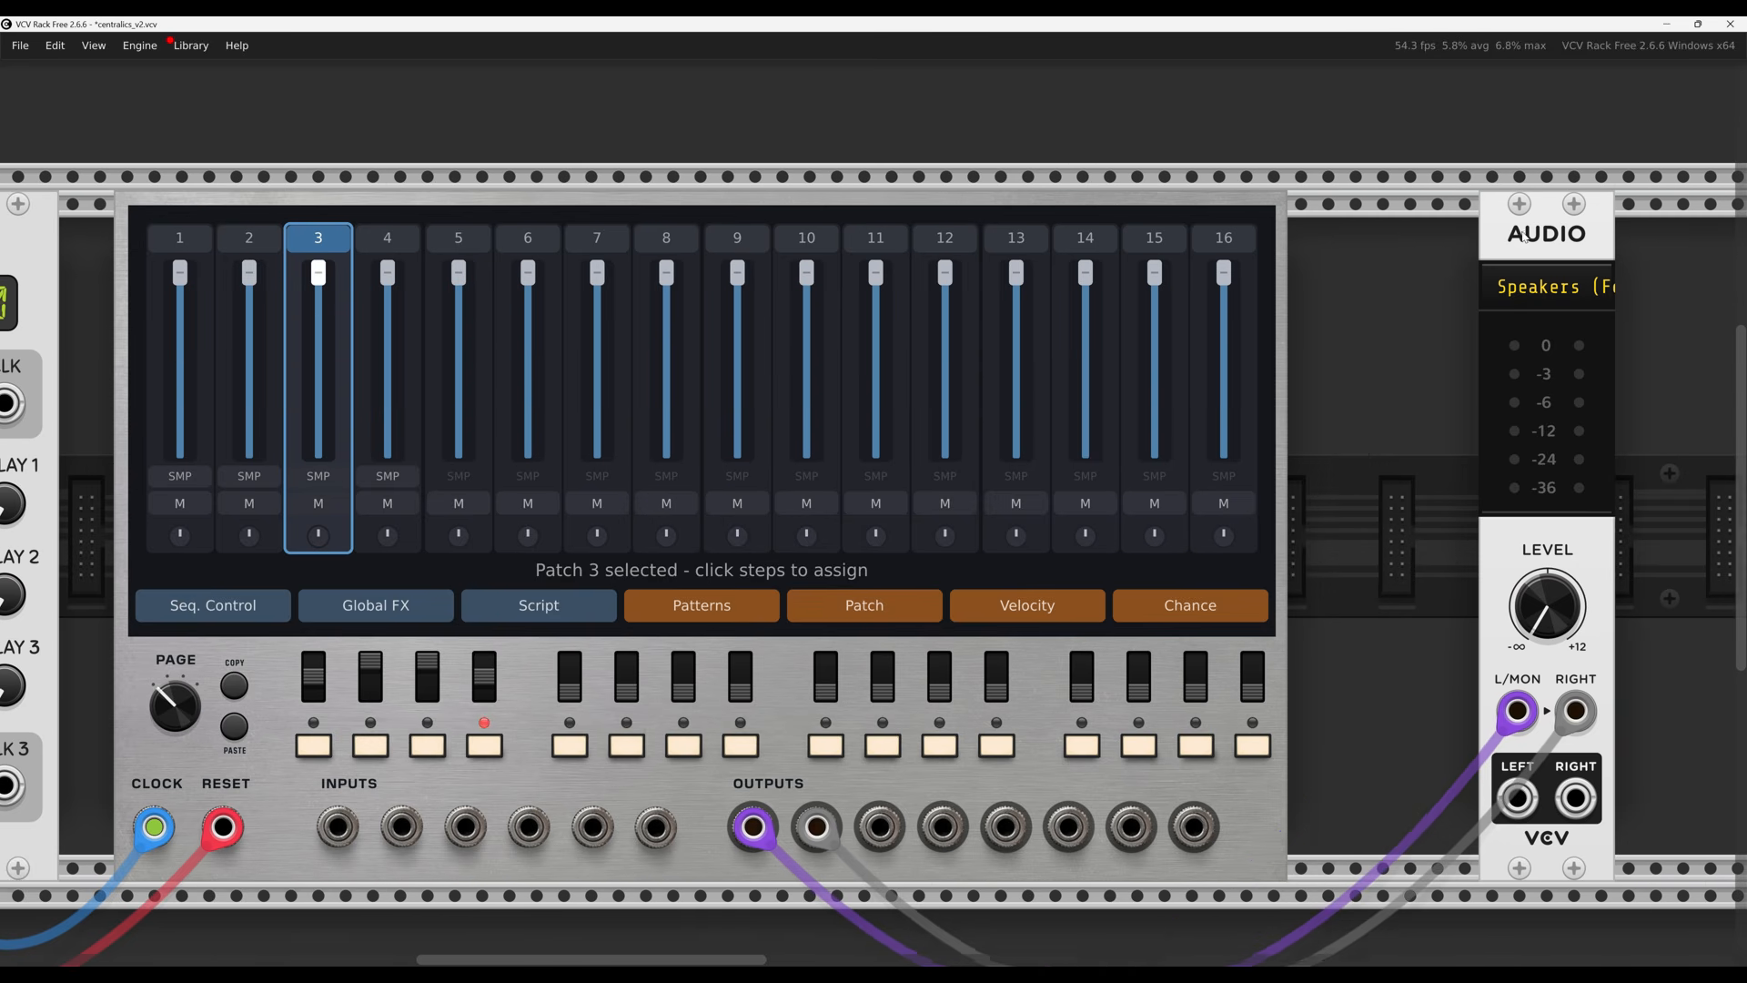
scroll(1336, 315, "down", 1)
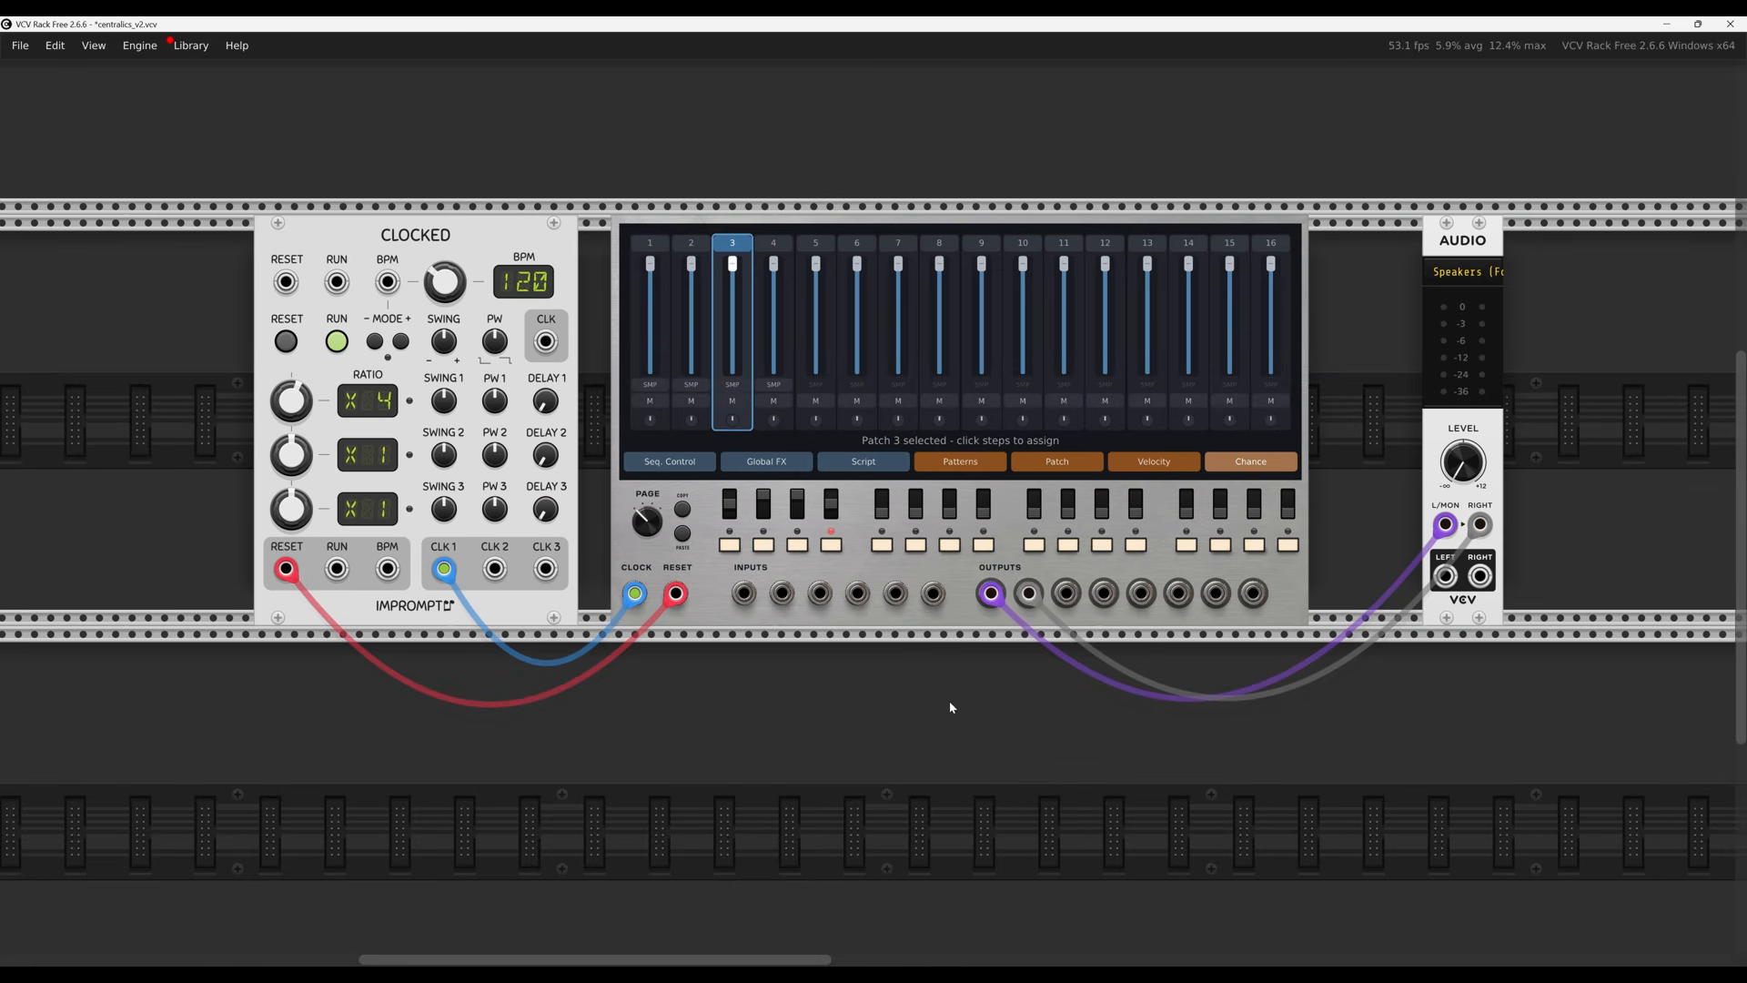
scroll(947, 705, "up", 2)
scroll(946, 705, "right", 2)
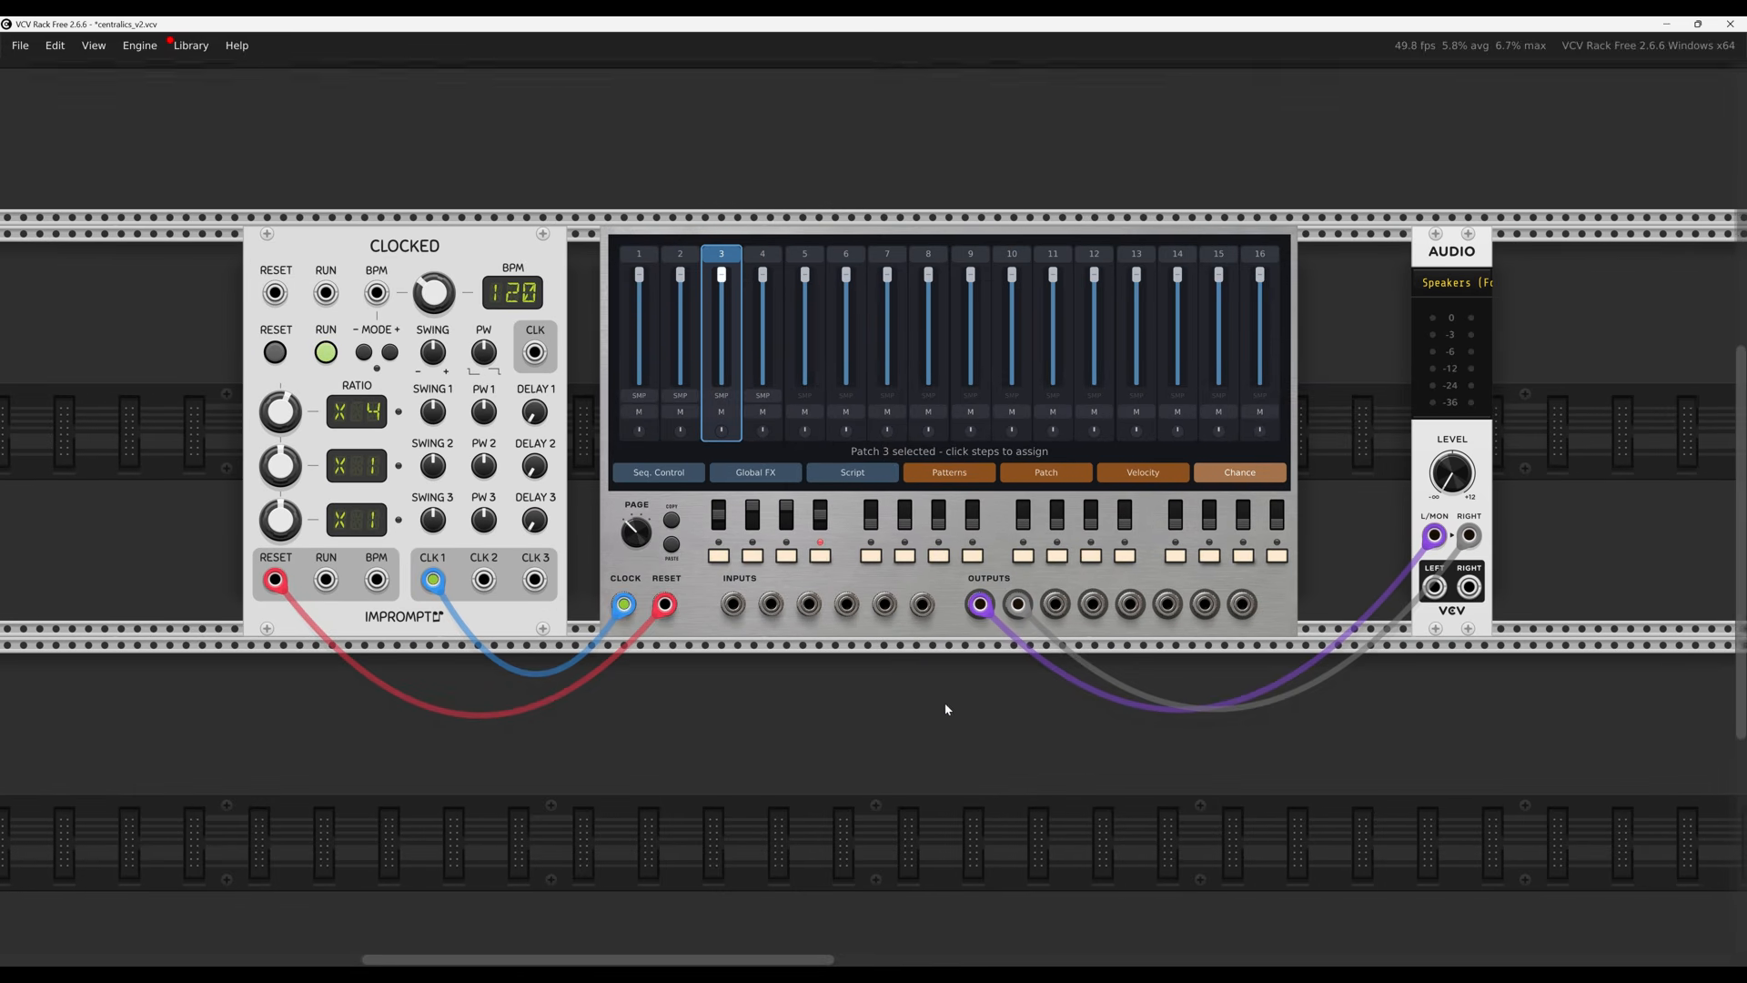
left_click(94, 45)
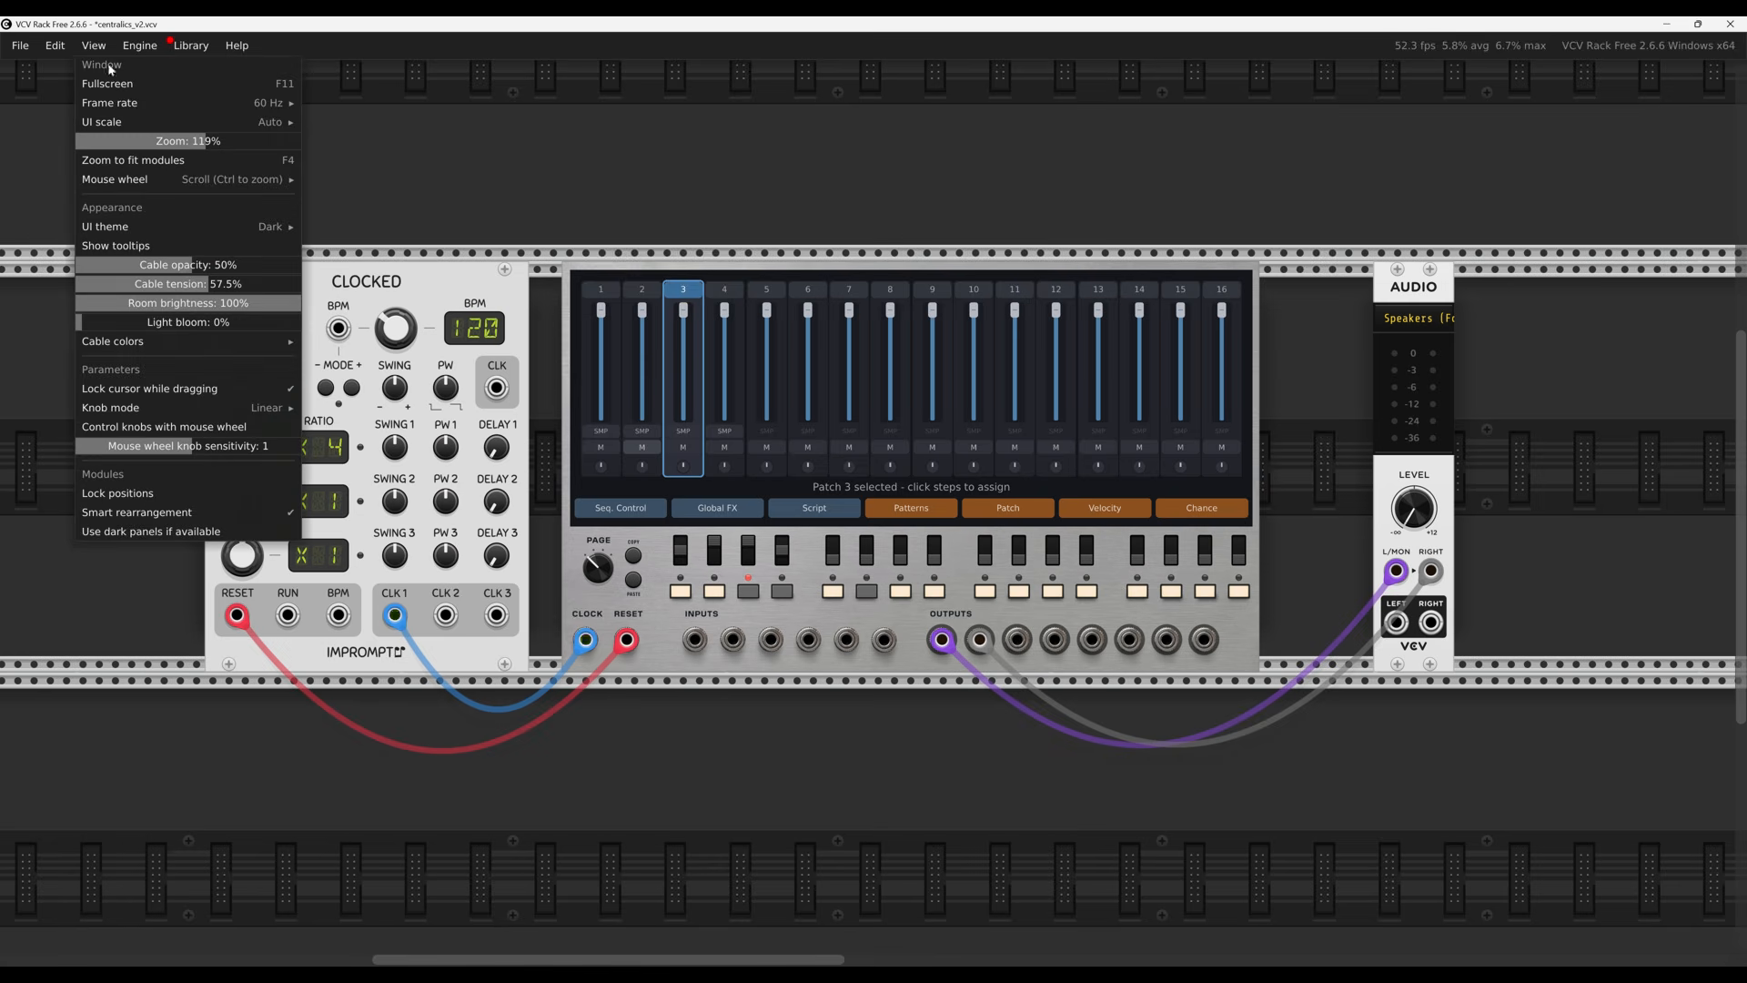
left_click(133, 532)
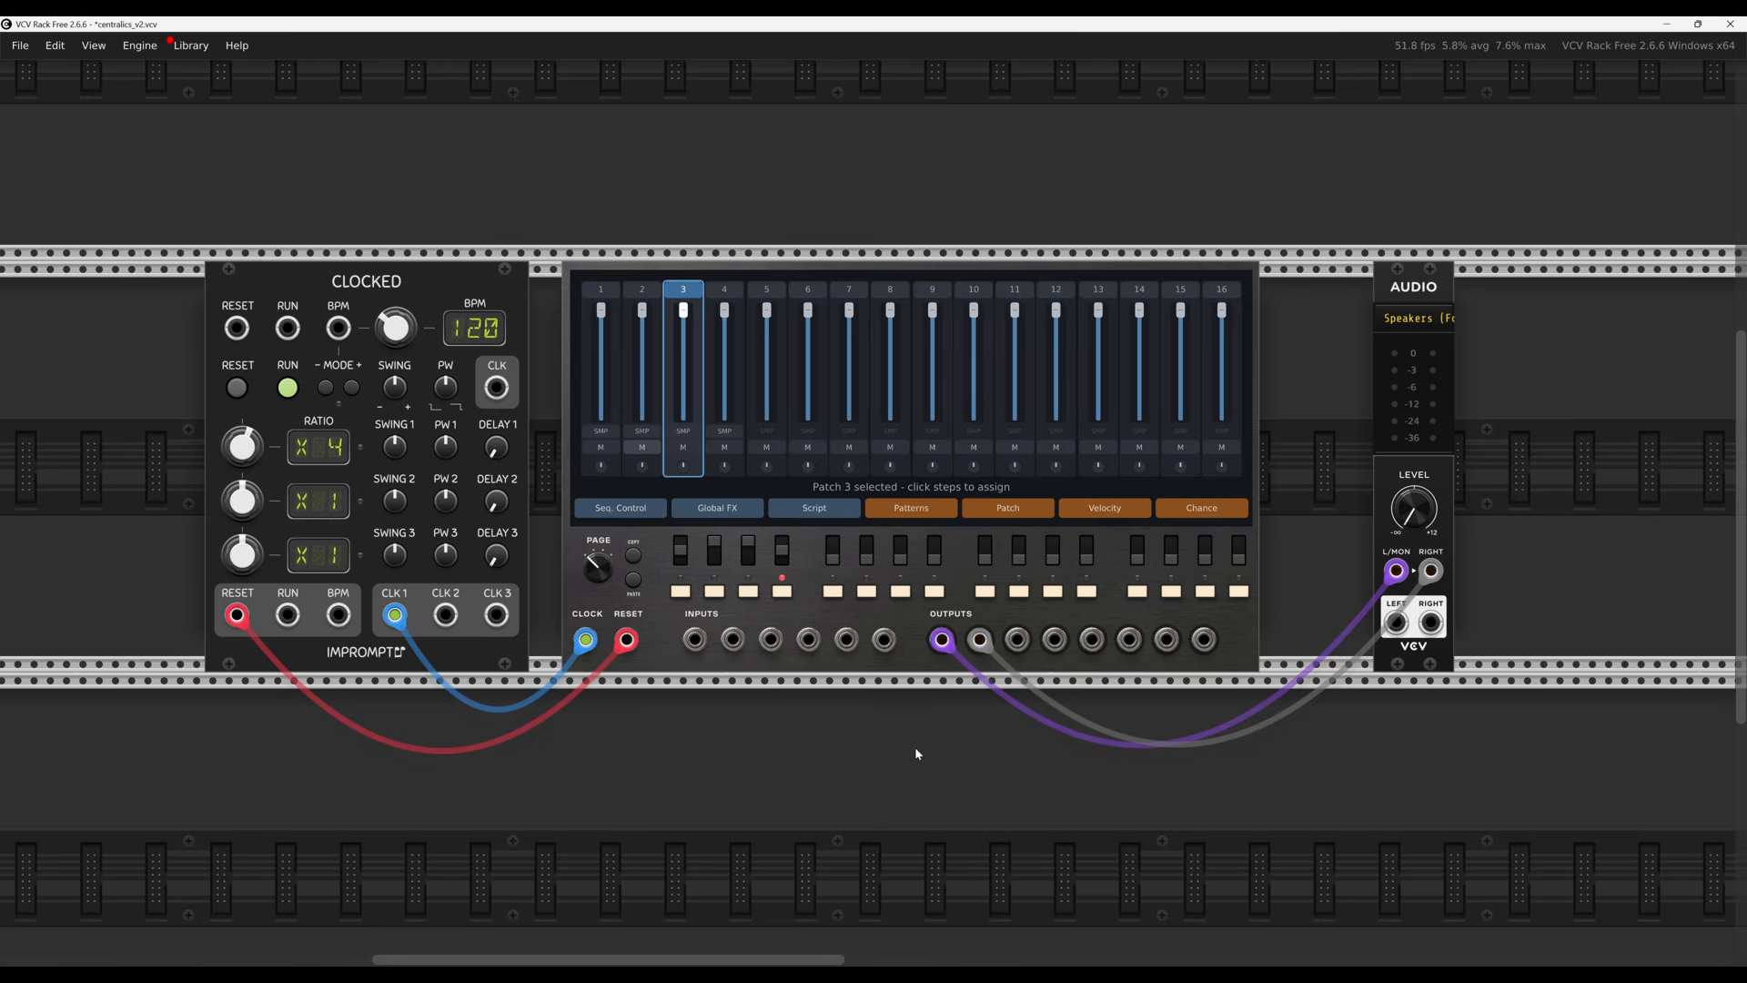
scroll(887, 767, "up", 1)
scroll(886, 767, "right", 1)
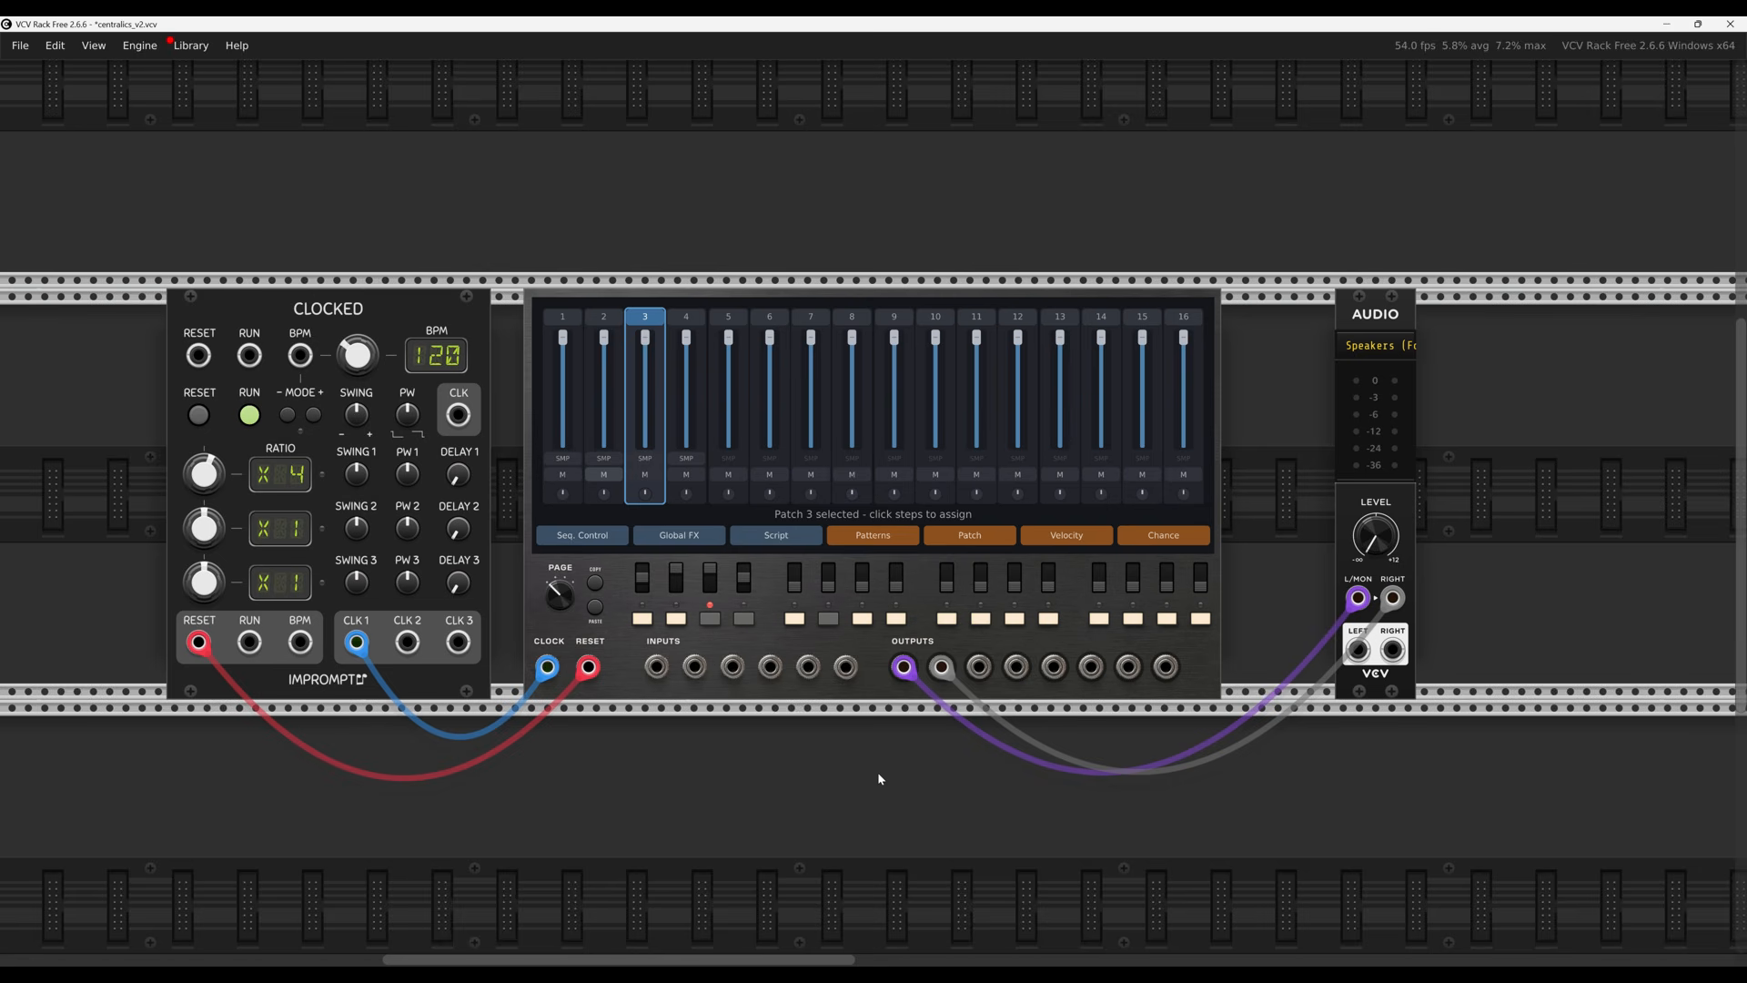